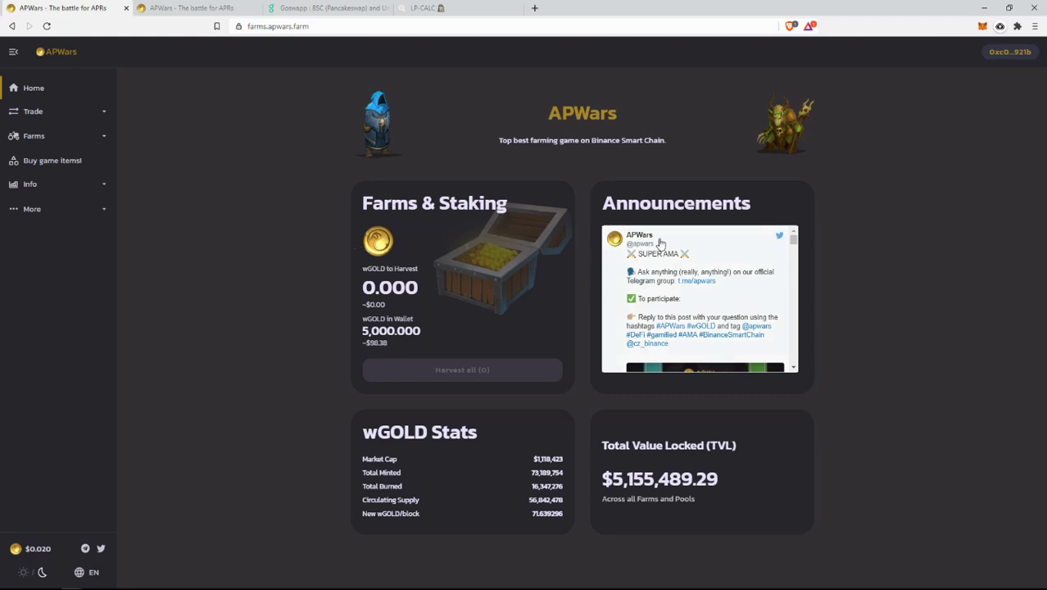
- Examine the Total Value Locked figure on the APWars home page
left_click_drag(624, 479, 728, 478)
left_click(717, 478)
left_click(611, 488)
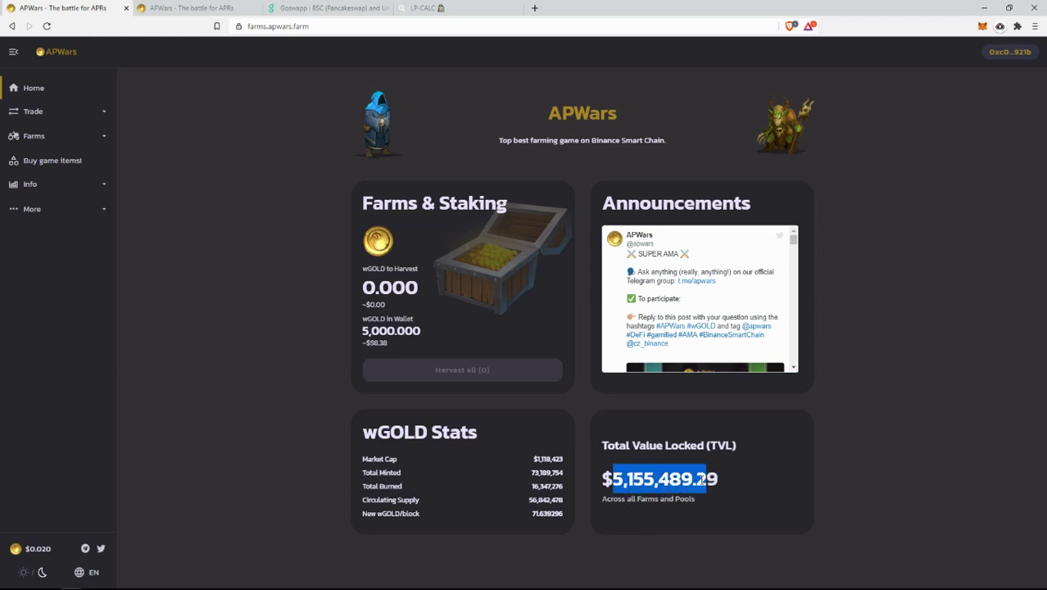
left_click(722, 482)
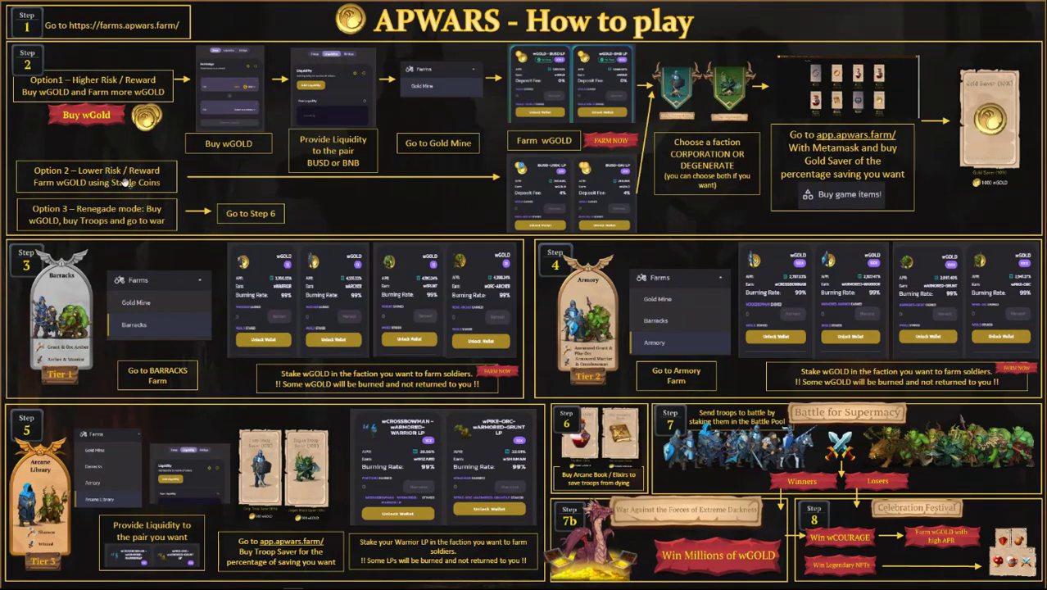
- Switch back to the browser and show the BUSD-USDC LP farm among the Gold Mine farms
key("alt+Tab")
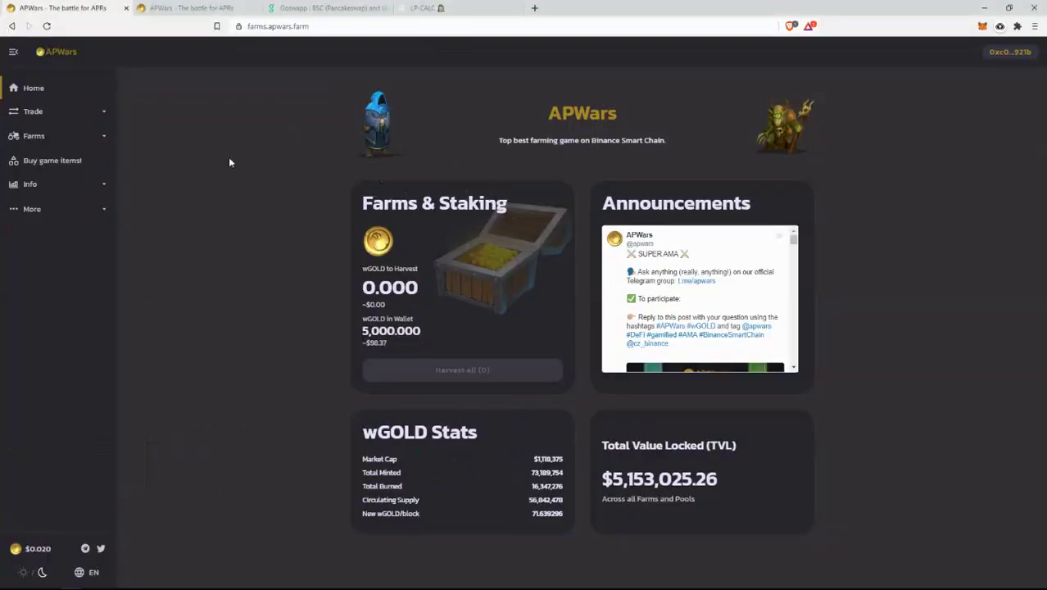
left_click(38, 140)
left_click(65, 159)
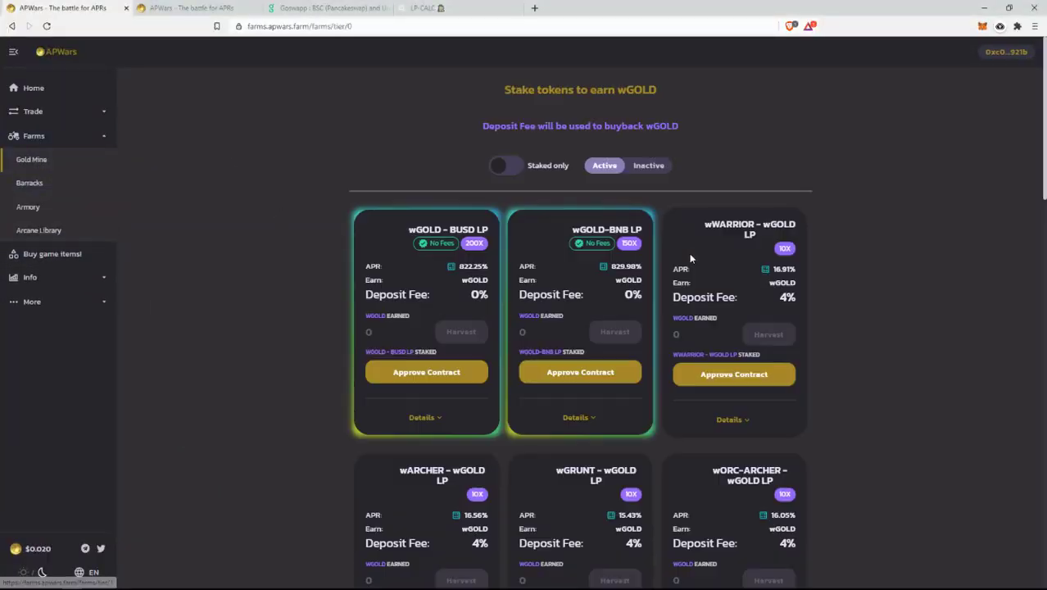
scroll(561, 326, "down", 10)
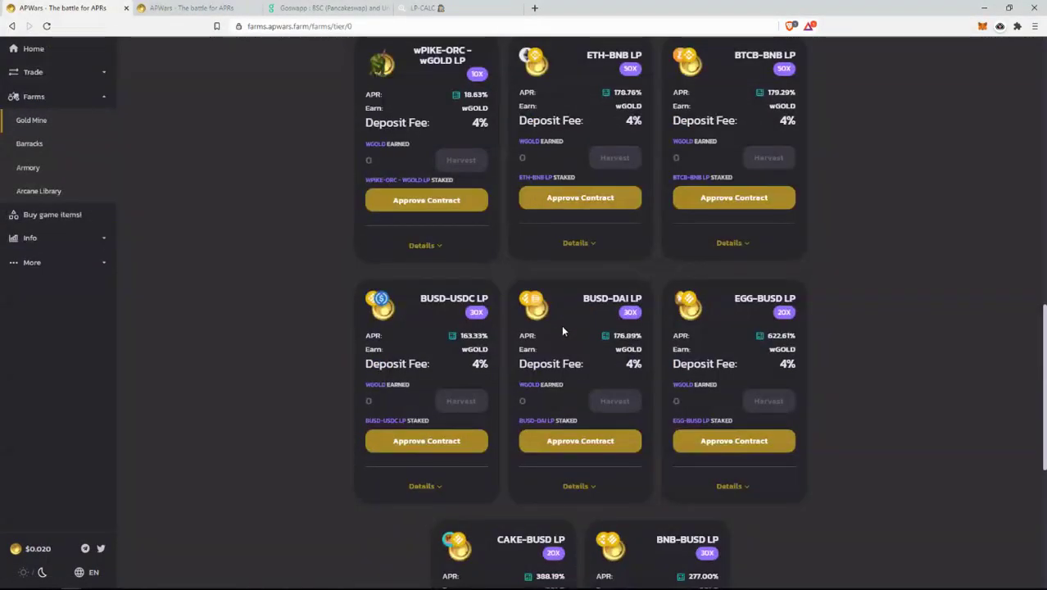
left_click_drag(420, 172, 506, 183)
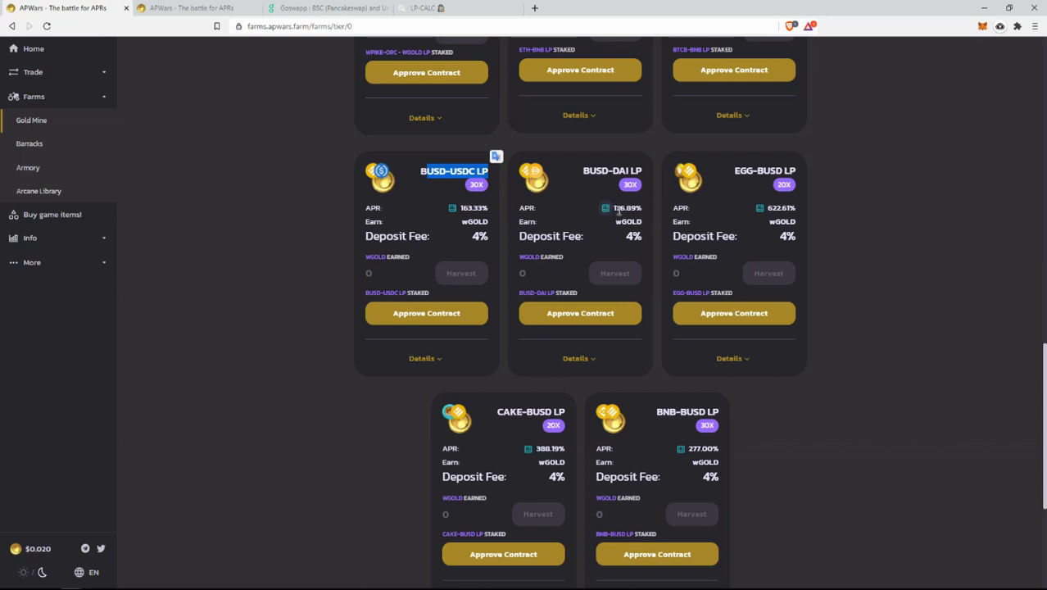
- Examine the BUSD-DAI LP farm's ROI estimates, especially the 7-day return, and its deposit fee
left_click(606, 210)
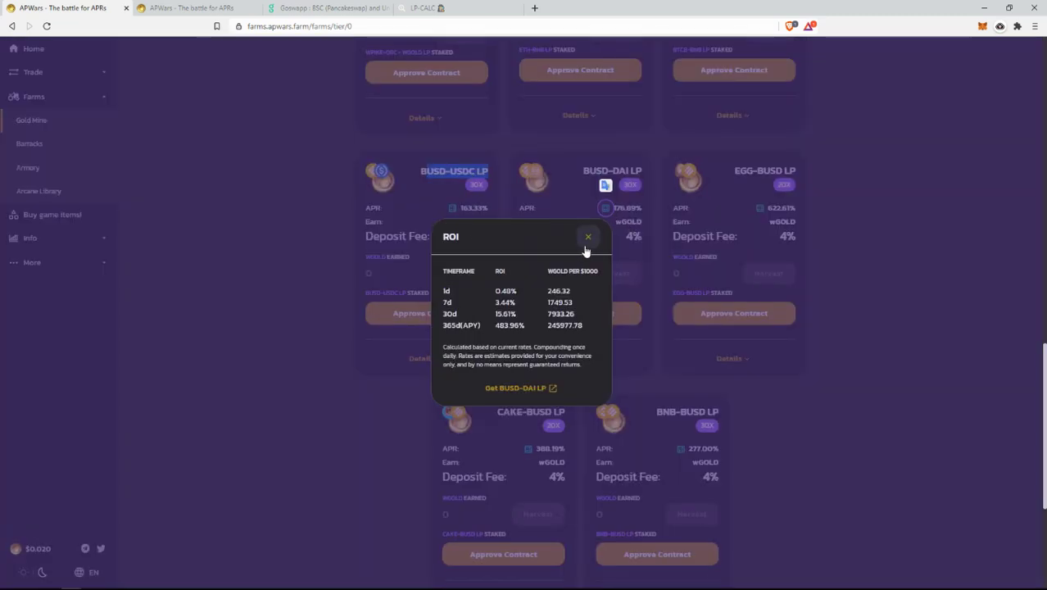
left_click_drag(494, 302, 517, 305)
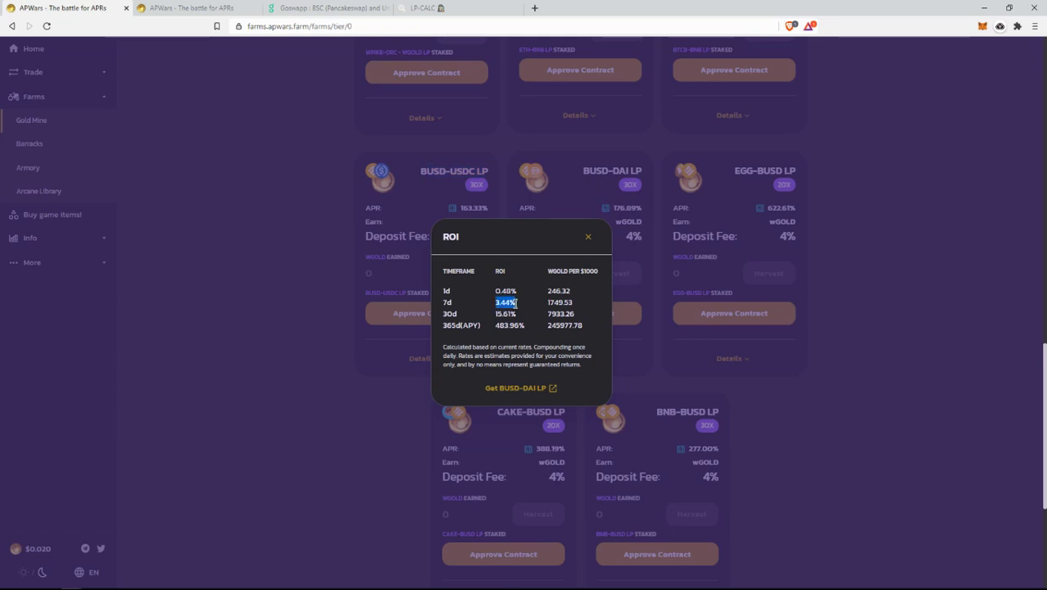
left_click(515, 304)
left_click_drag(524, 304, 483, 307)
left_click(512, 302)
double_click(510, 302)
left_click(514, 299)
double_click(508, 303)
left_click(515, 304)
double_click(513, 303)
left_click(506, 302)
left_click_drag(509, 303, 497, 302)
left_click(516, 306)
left_click_drag(501, 303, 476, 308)
left_click(517, 305)
left_click(517, 303)
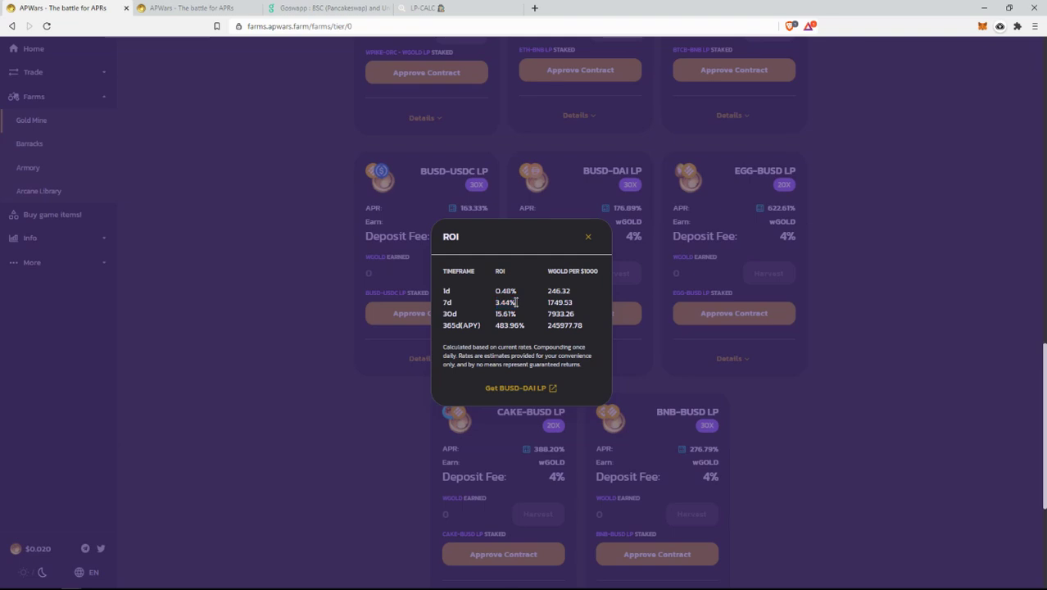
left_click(587, 239)
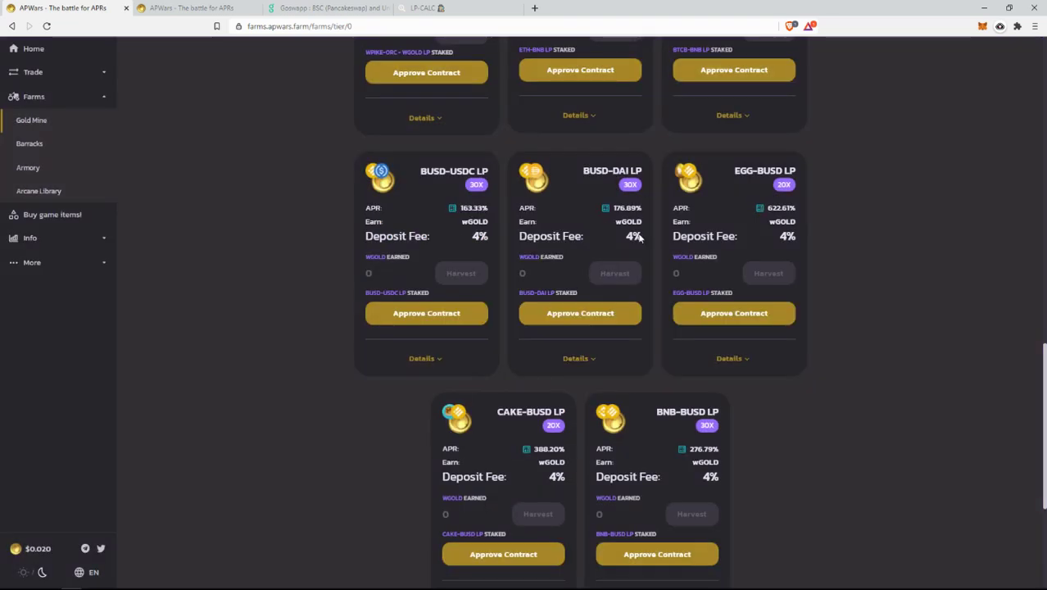
left_click_drag(613, 208, 647, 238)
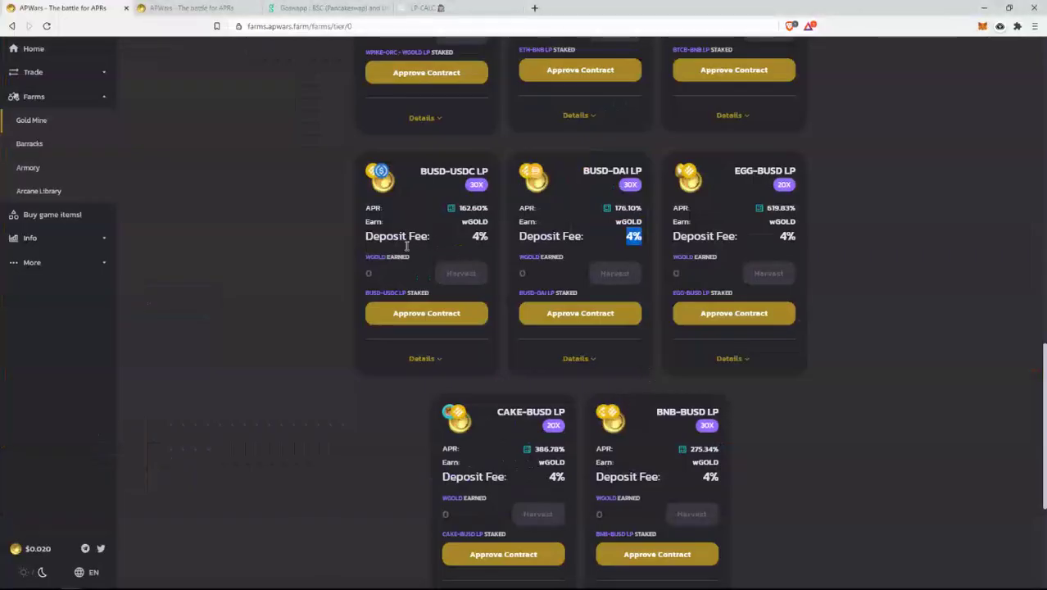
- Approve the wGOLD-BUSD LP farm's contract and confirm the spending permission in MetaMask
scroll(406, 228, "up", 12)
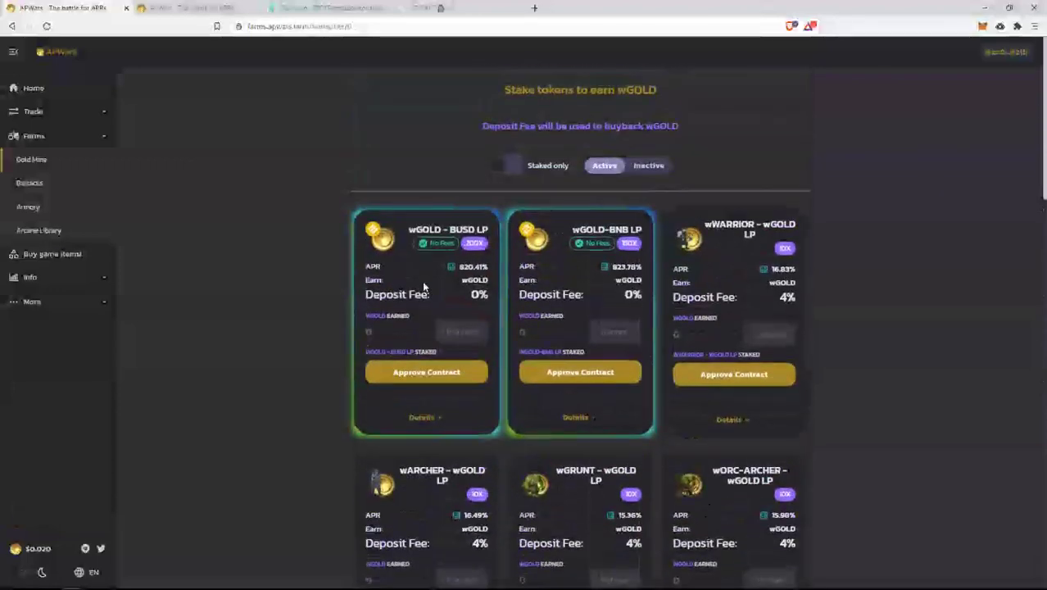
left_click(425, 374)
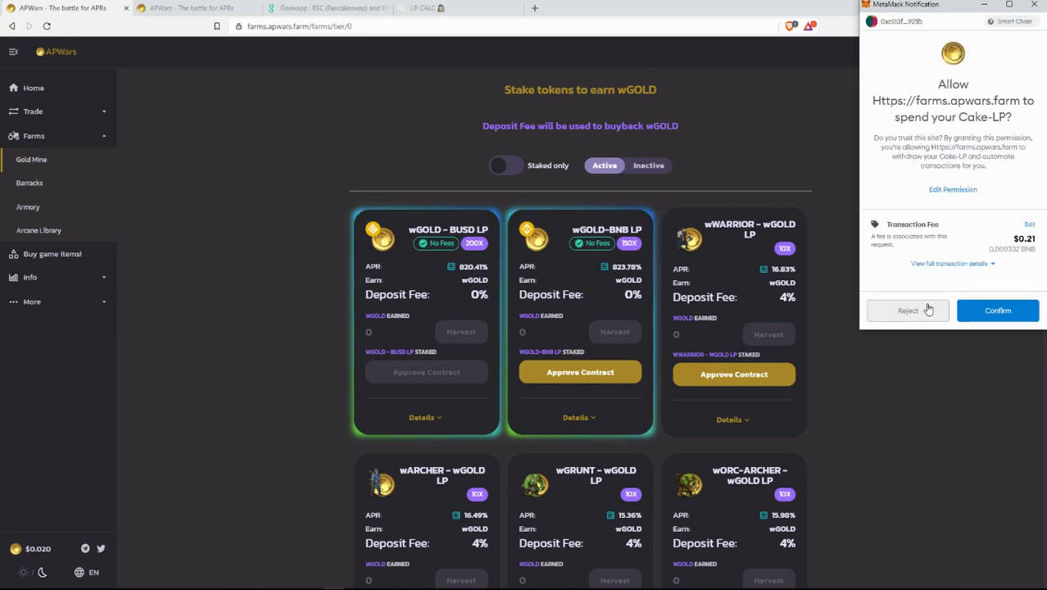
left_click(1002, 312)
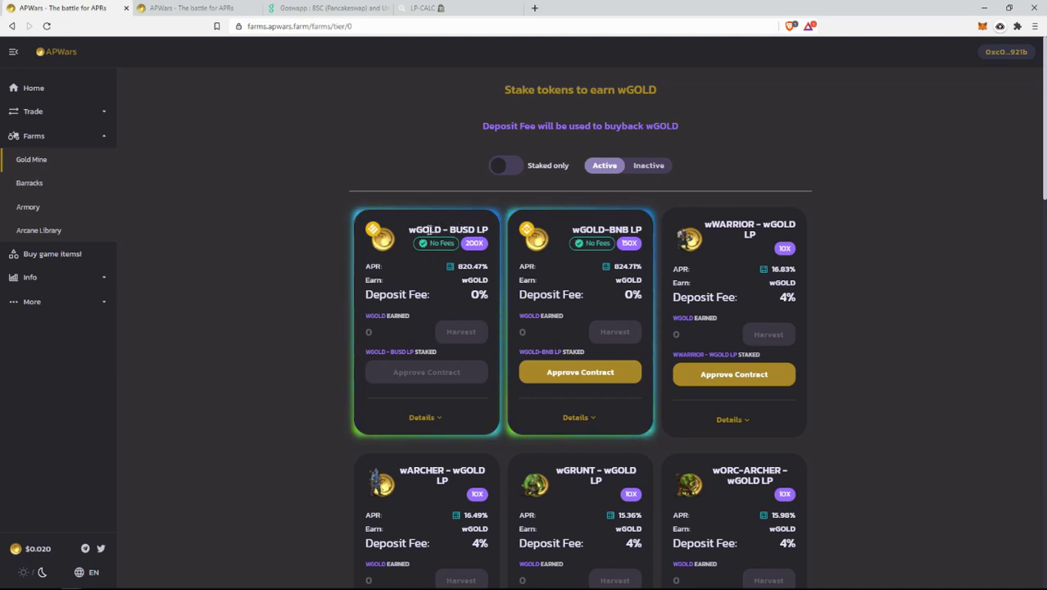
- Examine the token pairs of the wGOLD-BUSD and wGOLD-BNB LP farms
mouse_move(428, 230)
left_mouse_down()
mouse_move(474, 231)
mouse_move(425, 229)
left_mouse_up()
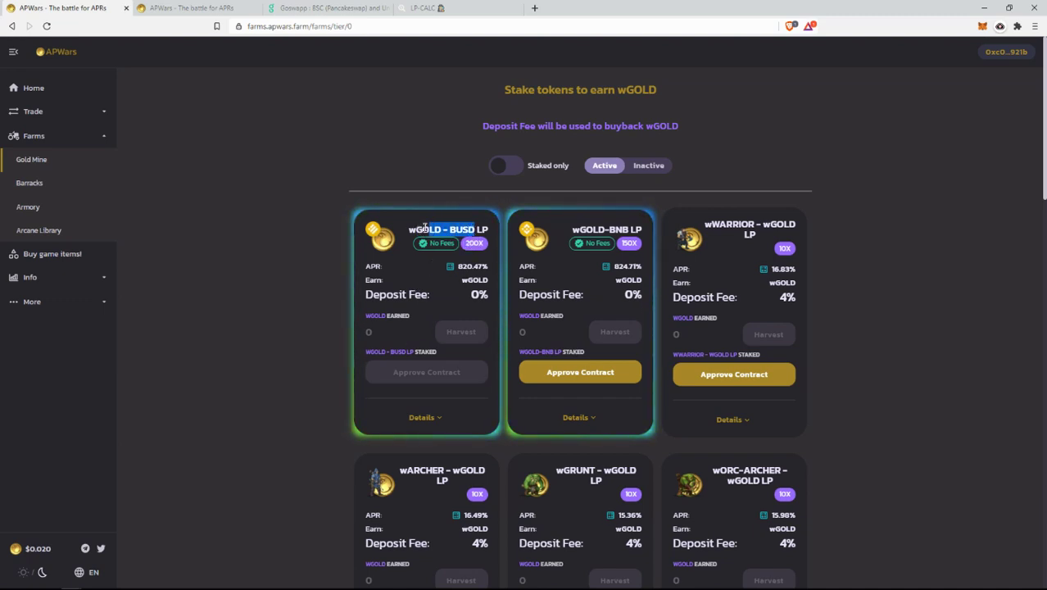
mouse_move(572, 229)
left_mouse_down()
mouse_move(642, 230)
mouse_move(571, 233)
mouse_move(580, 233)
left_mouse_up()
left_click(628, 230)
left_click(472, 231)
double_click(470, 232)
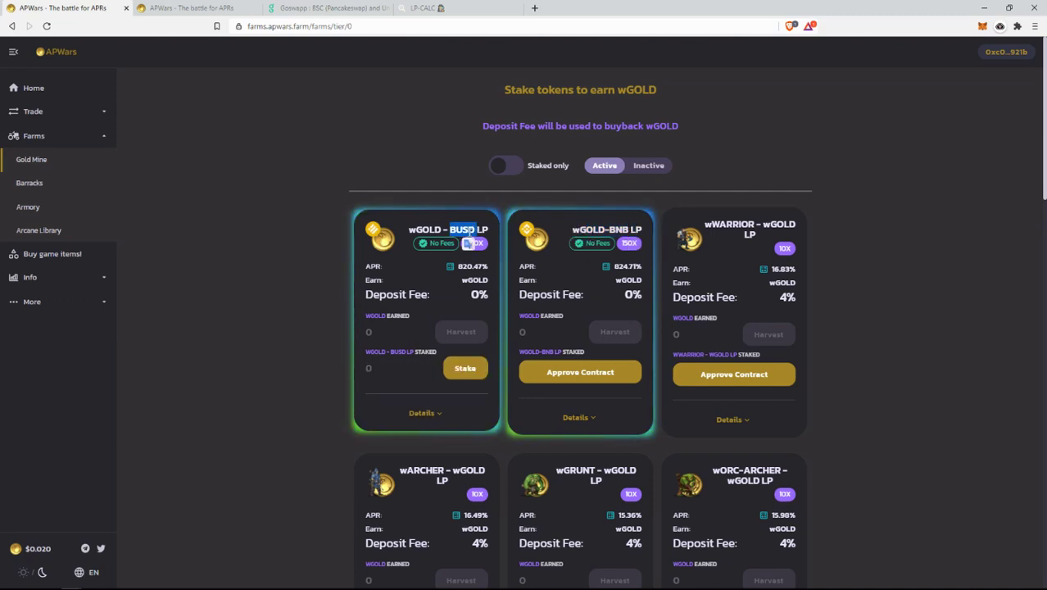
triple_click(463, 231)
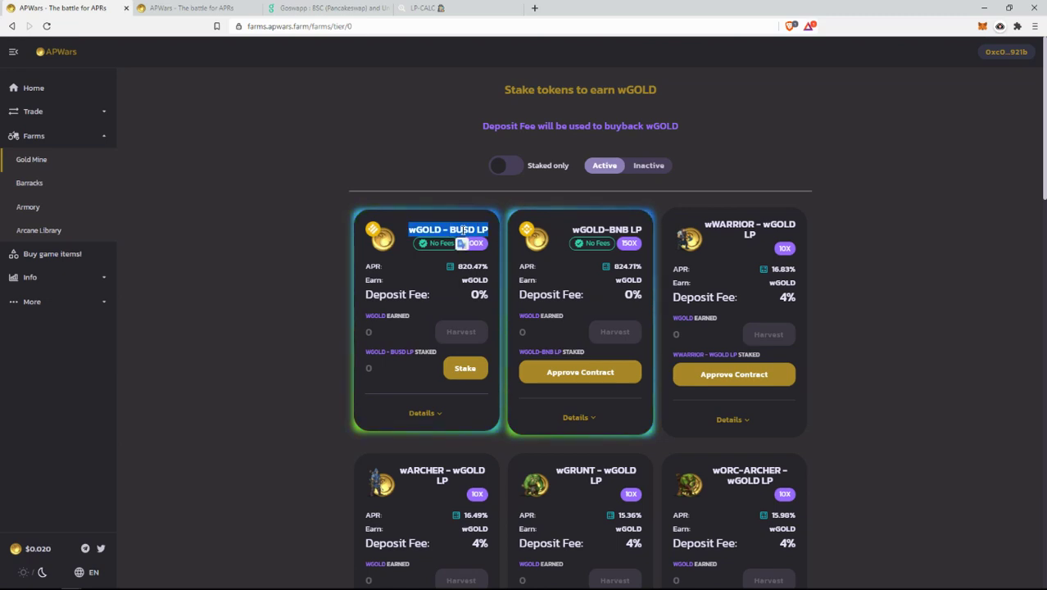
left_click(465, 230)
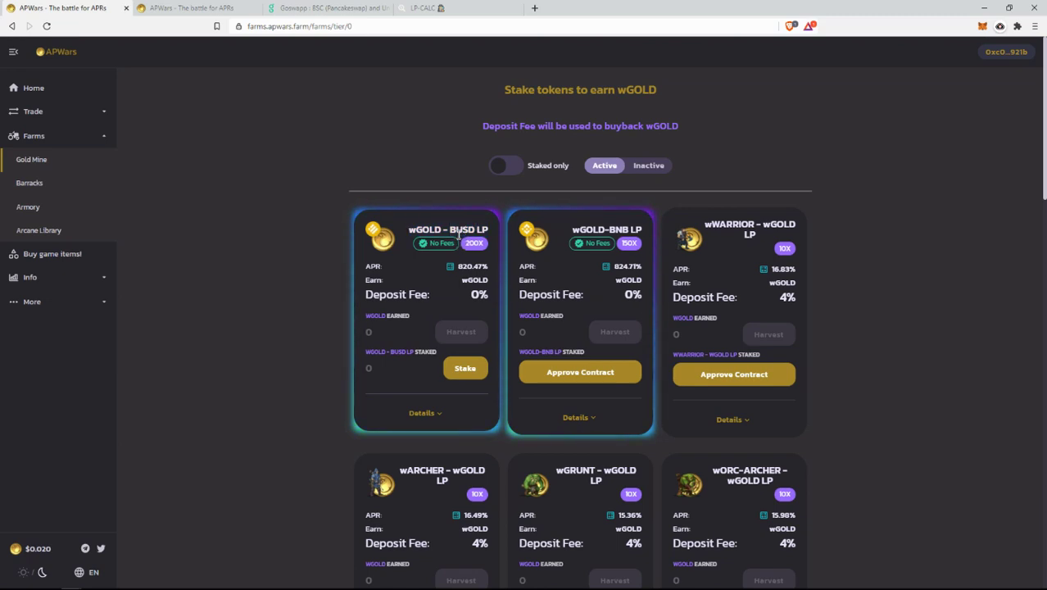
double_click(619, 229)
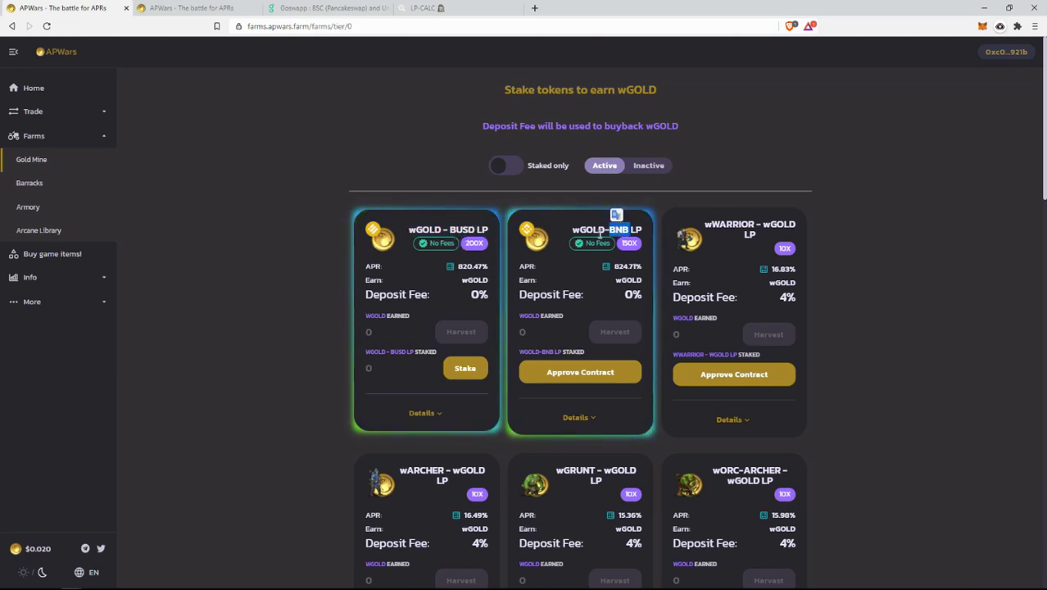
double_click(588, 230)
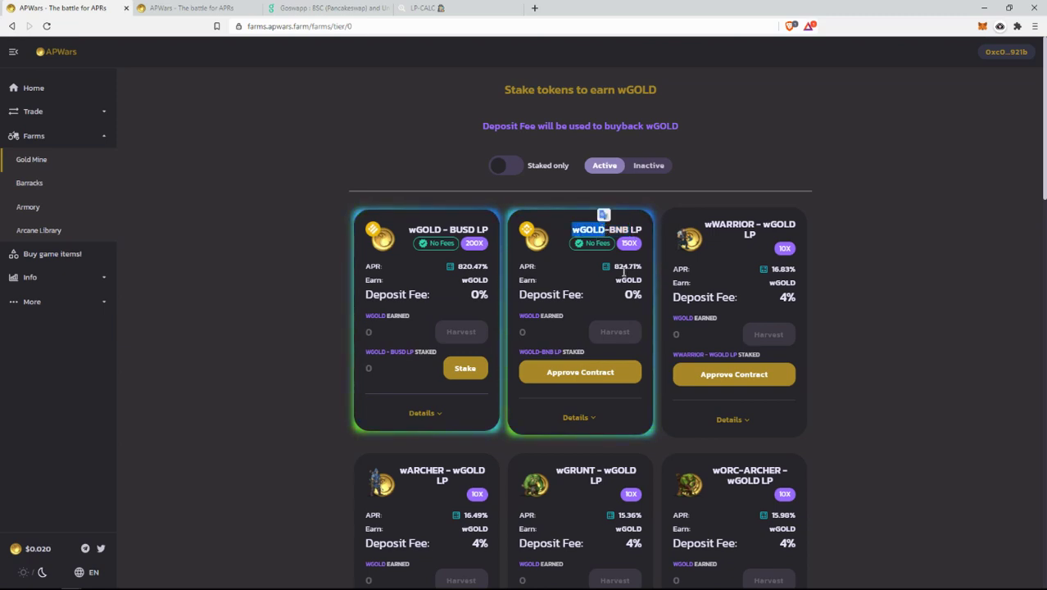
left_click(491, 342)
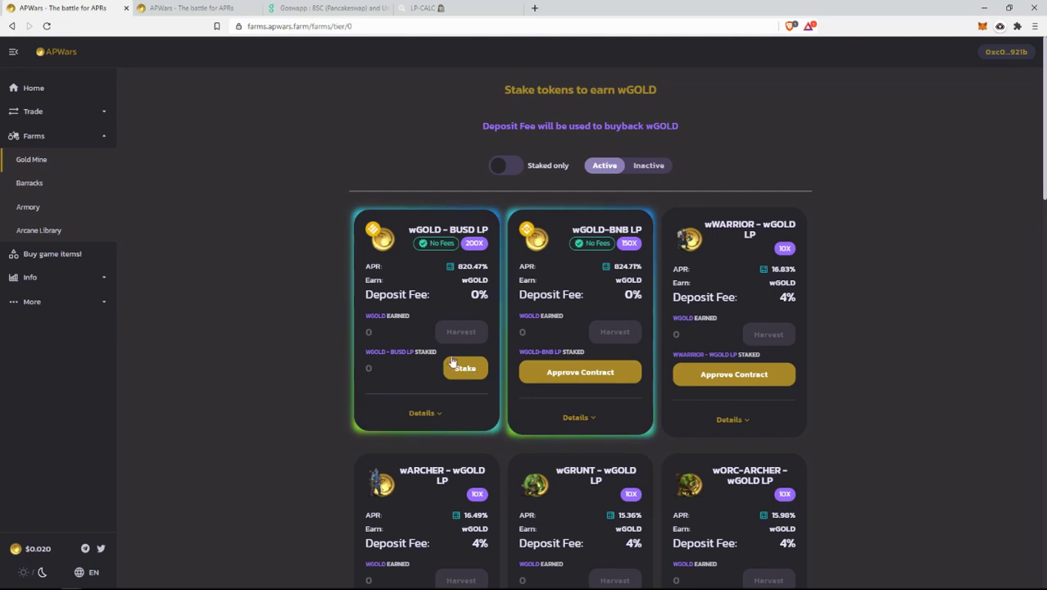
- Open the token exchange and choose BUSD as the currency to swap from
left_click(66, 111)
left_click(63, 158)
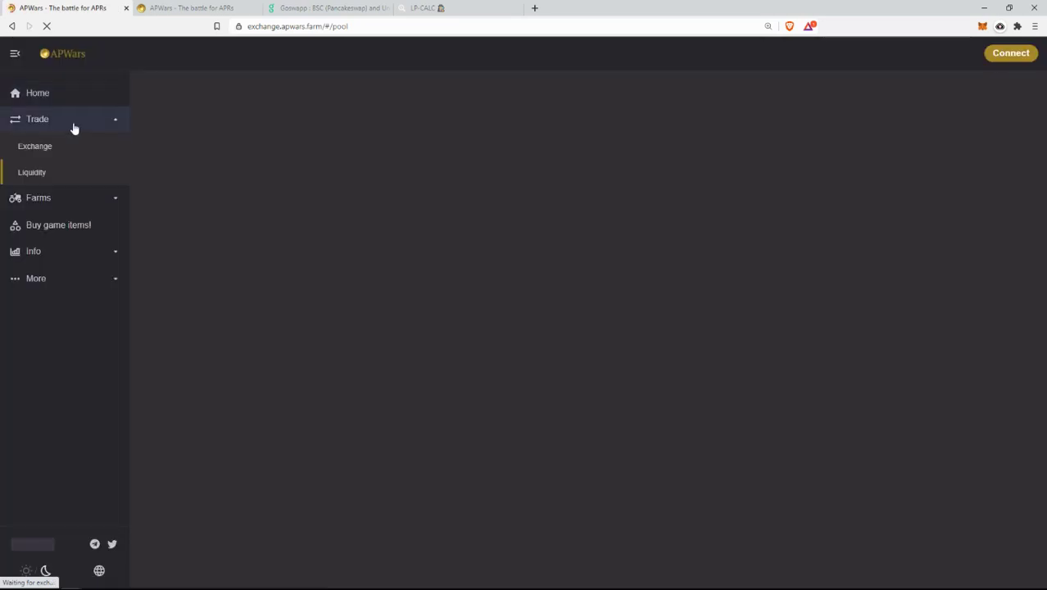
left_click(45, 147)
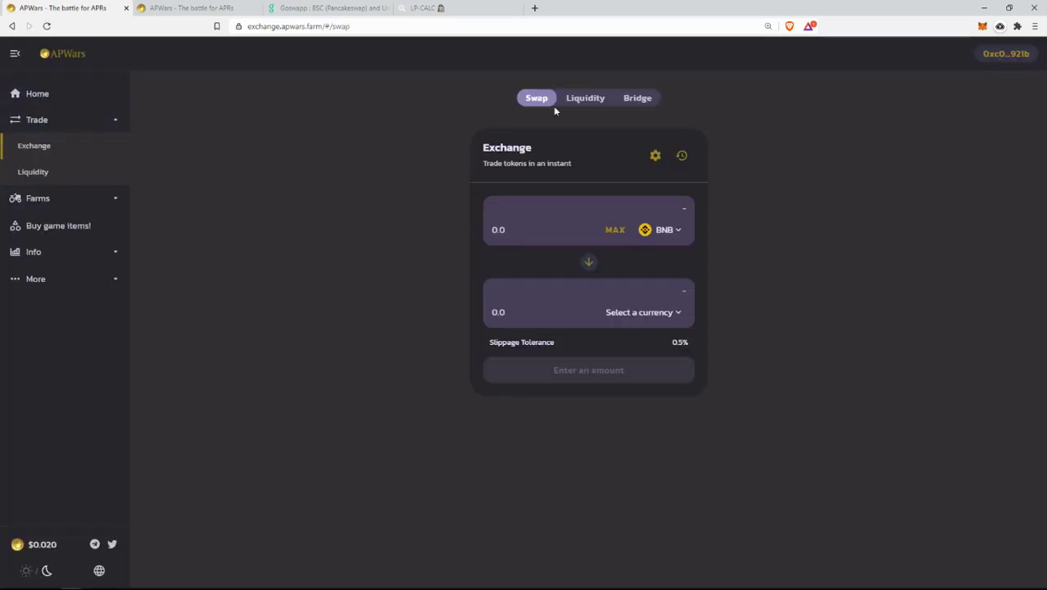
left_click(678, 233)
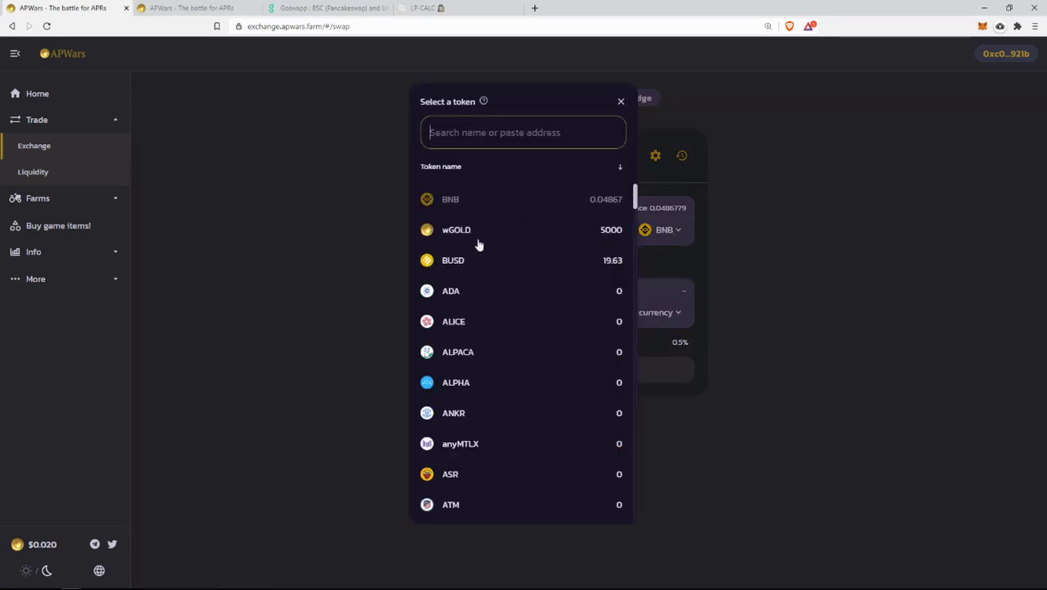
type("buse")
key("BackSpace")
type("d")
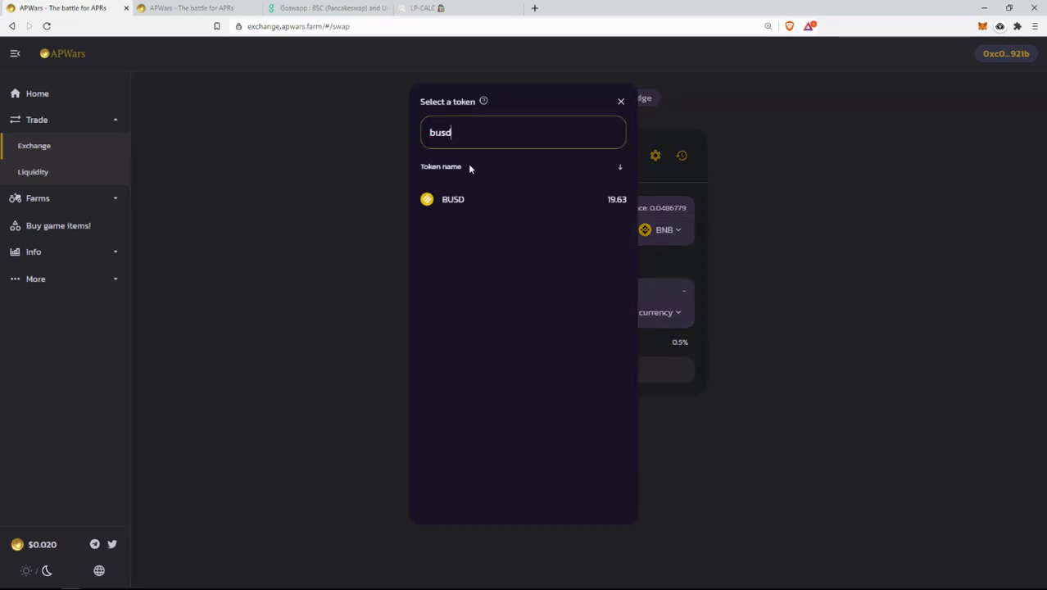
left_click(478, 197)
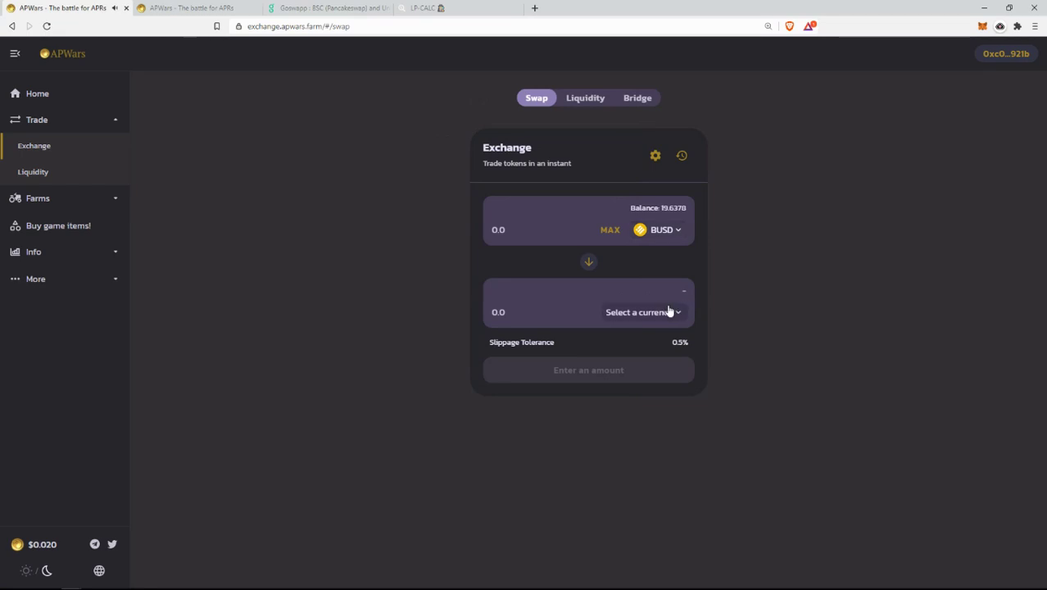
- Choose wGOLD as the currency to receive in the swap
left_click(668, 311)
type("wo")
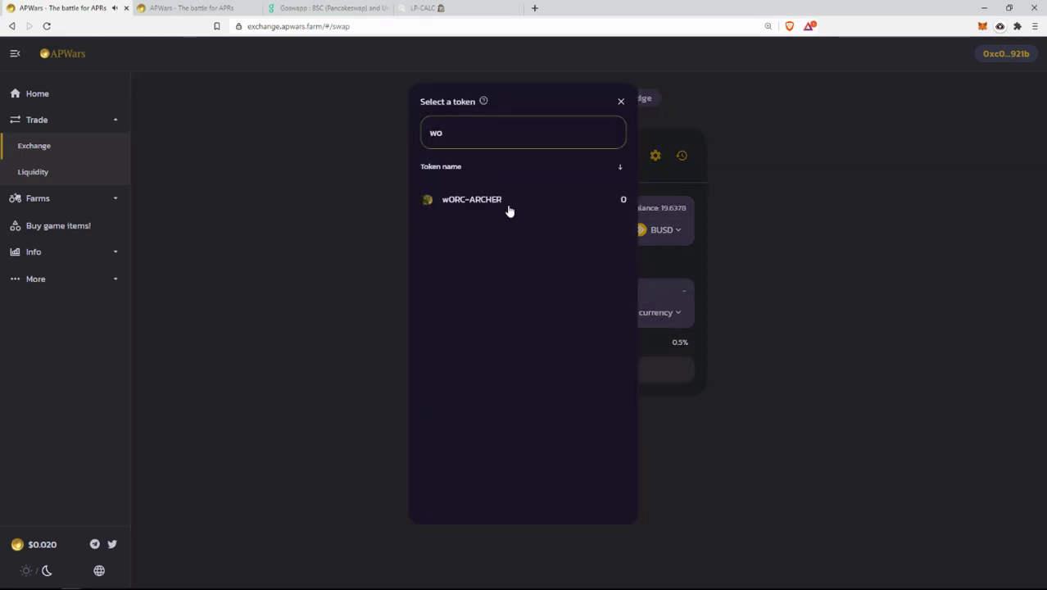
key("BackSpace")
type("g")
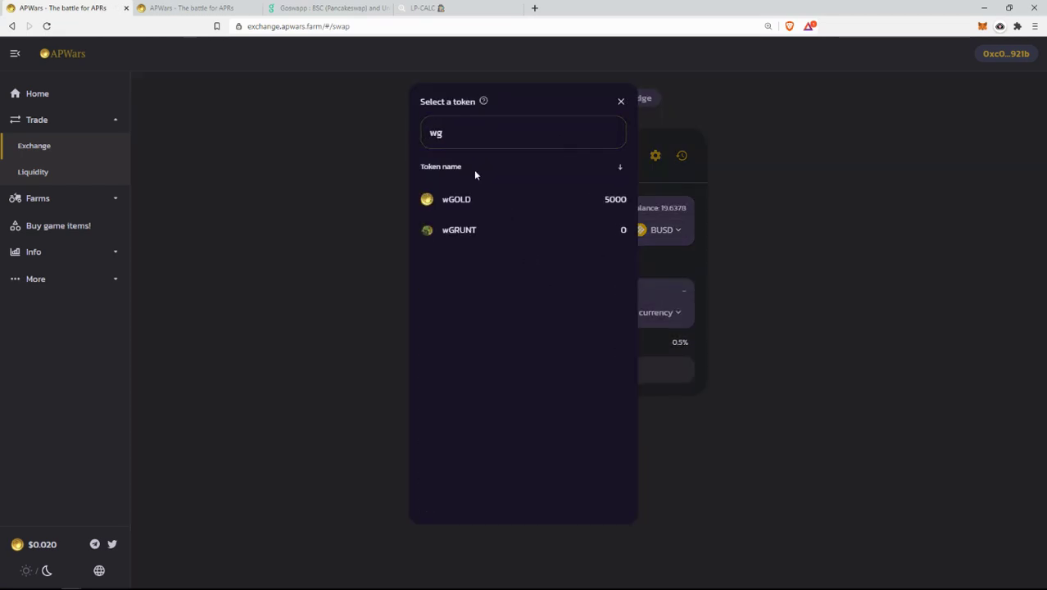
left_click(480, 200)
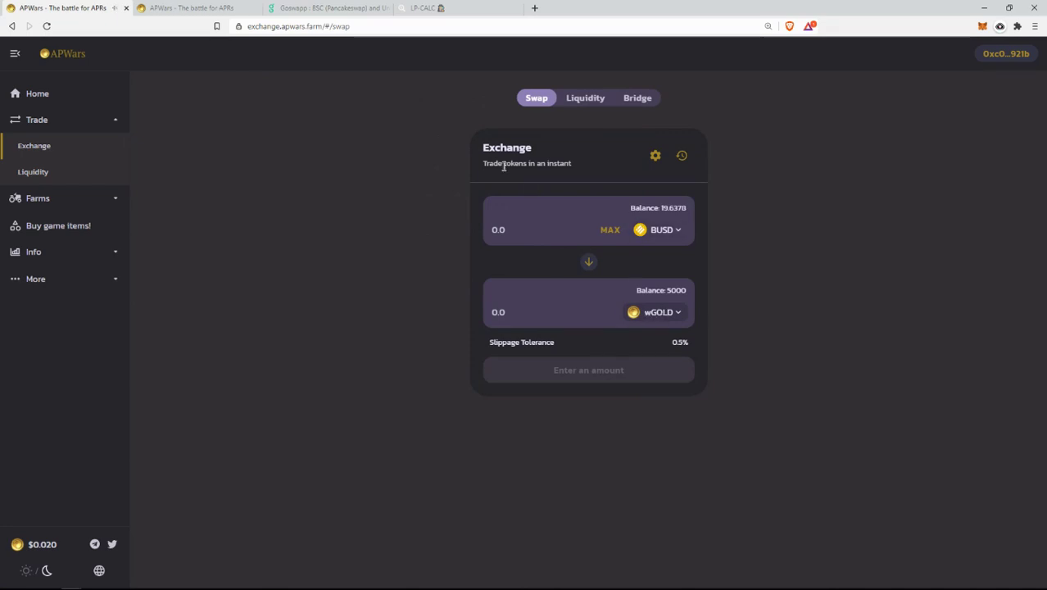
- Set up a new liquidity position pairing BUSD with wGOLD, using the maximum available BUSD amount
left_click(585, 99)
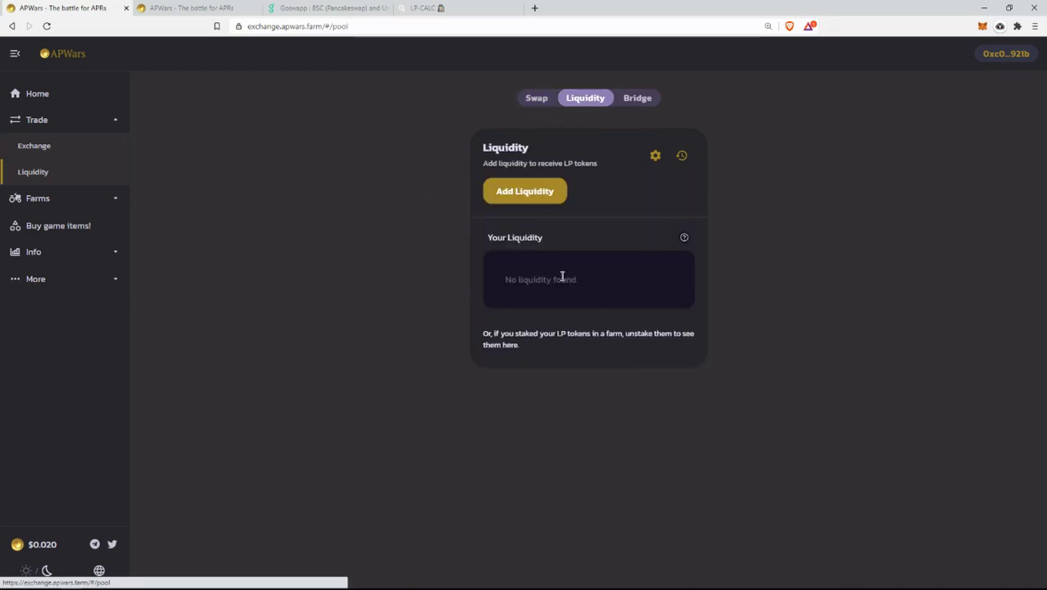
left_click(541, 191)
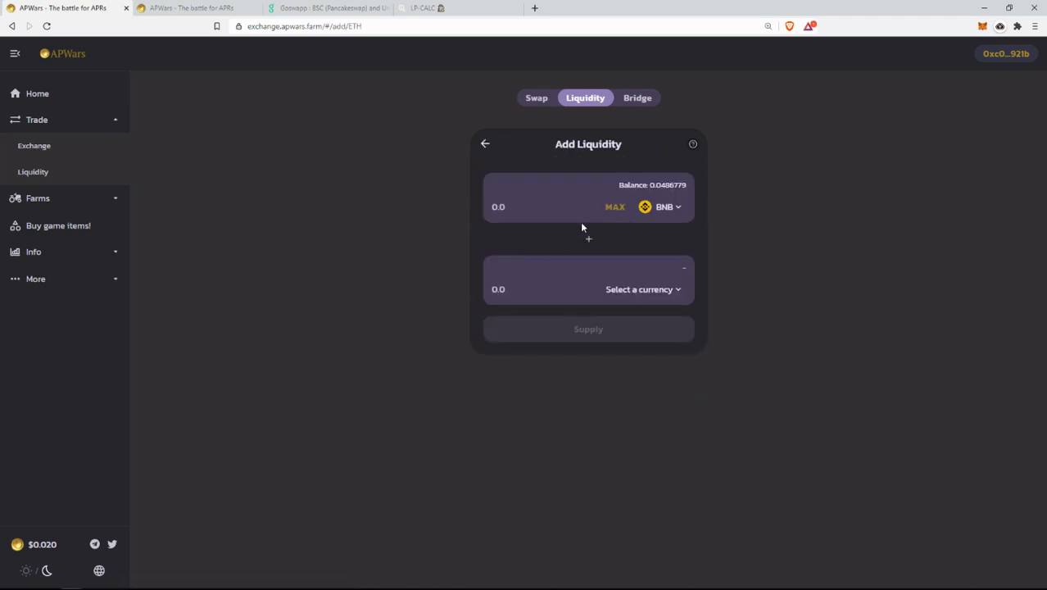
left_click(676, 211)
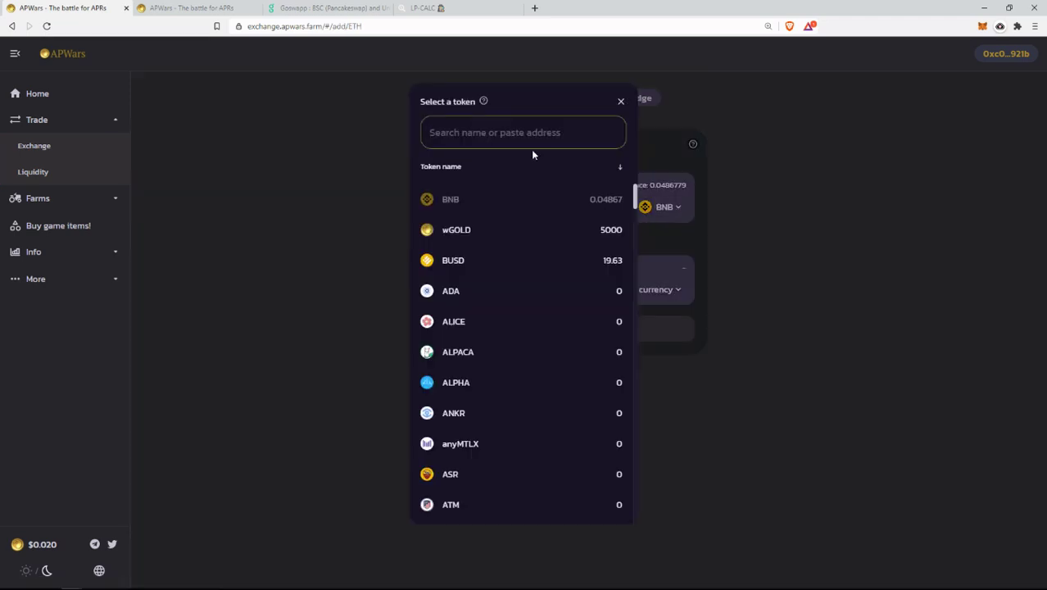
type("bus")
left_click(660, 284)
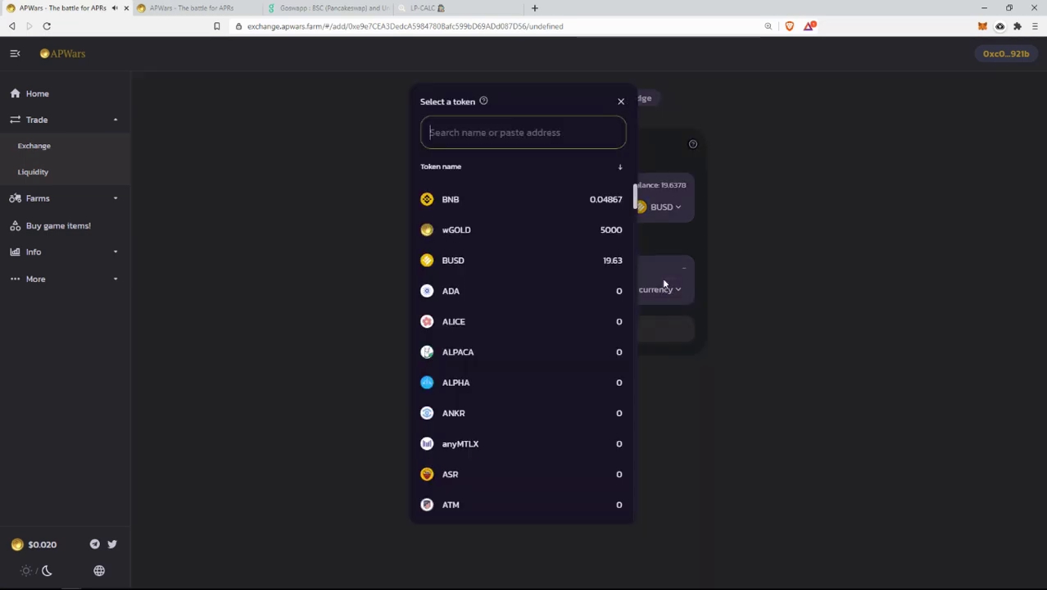
left_click(596, 238)
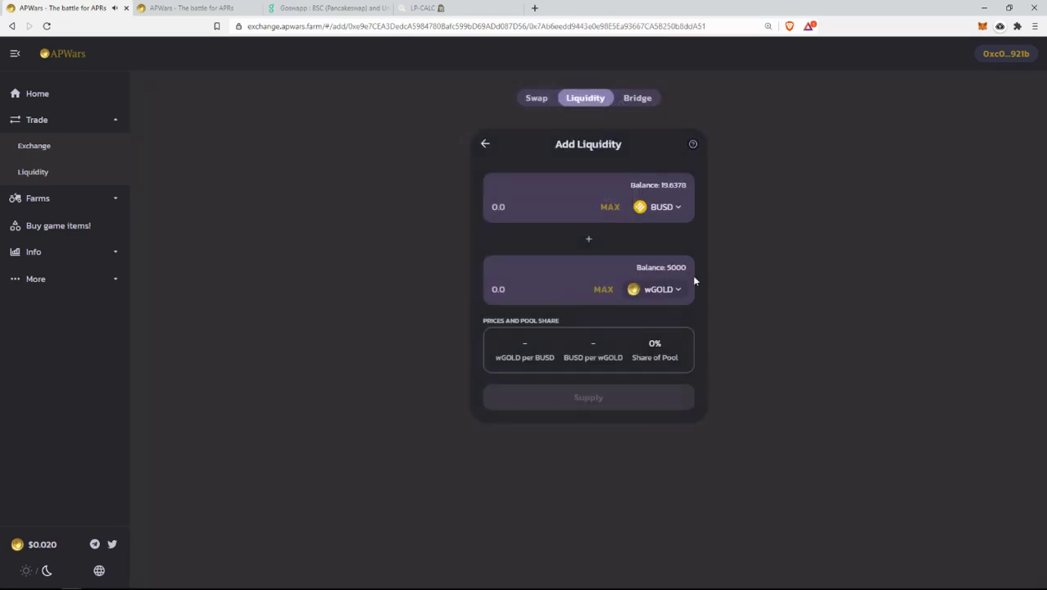
left_click(610, 207)
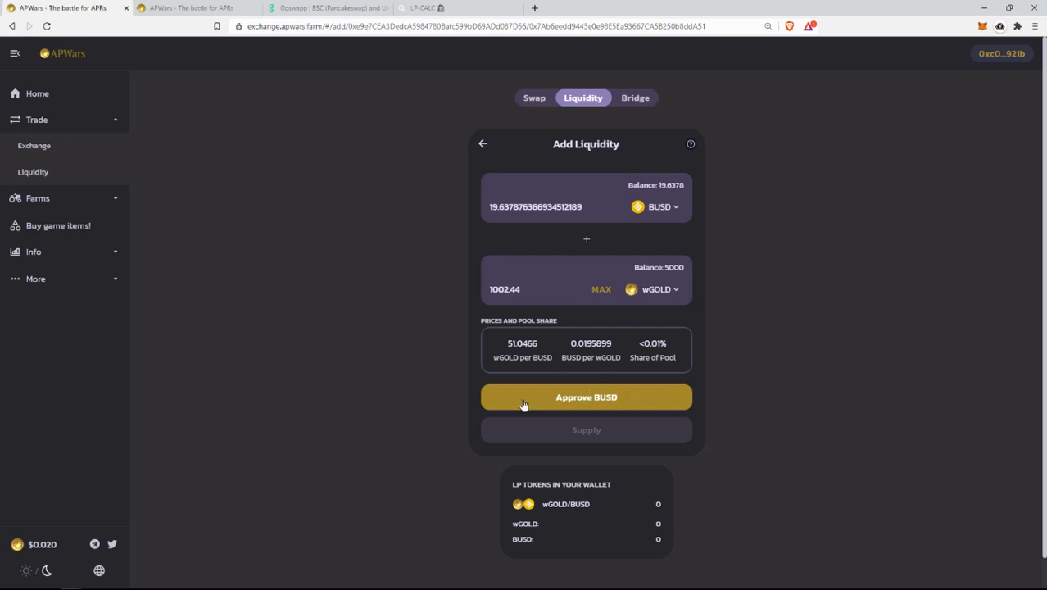
- Approve the exchange to spend BUSD and confirm the permission in the wallet
left_click(601, 403)
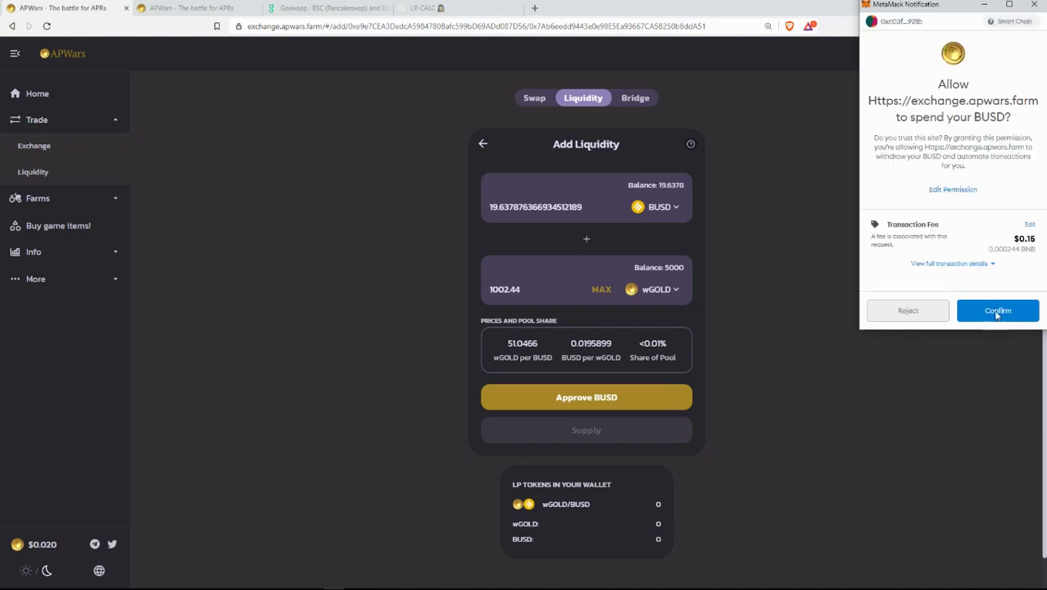
left_click(997, 312)
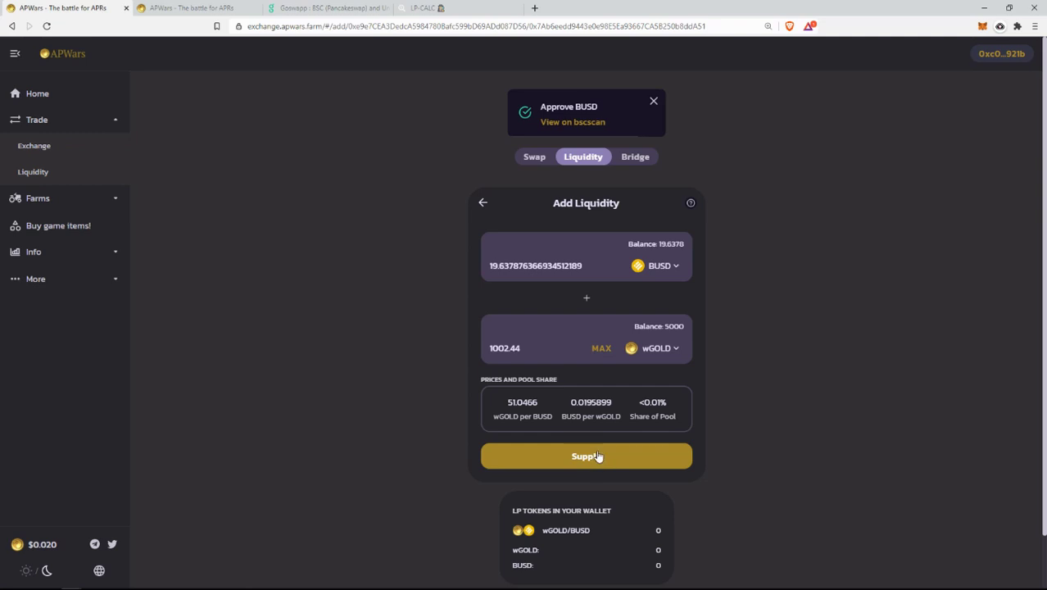
- Raise the BUSD amount to about 1900 to preview the share of pool
left_click_drag(639, 405, 668, 407)
left_click(536, 260)
left_click(501, 266)
type("00")
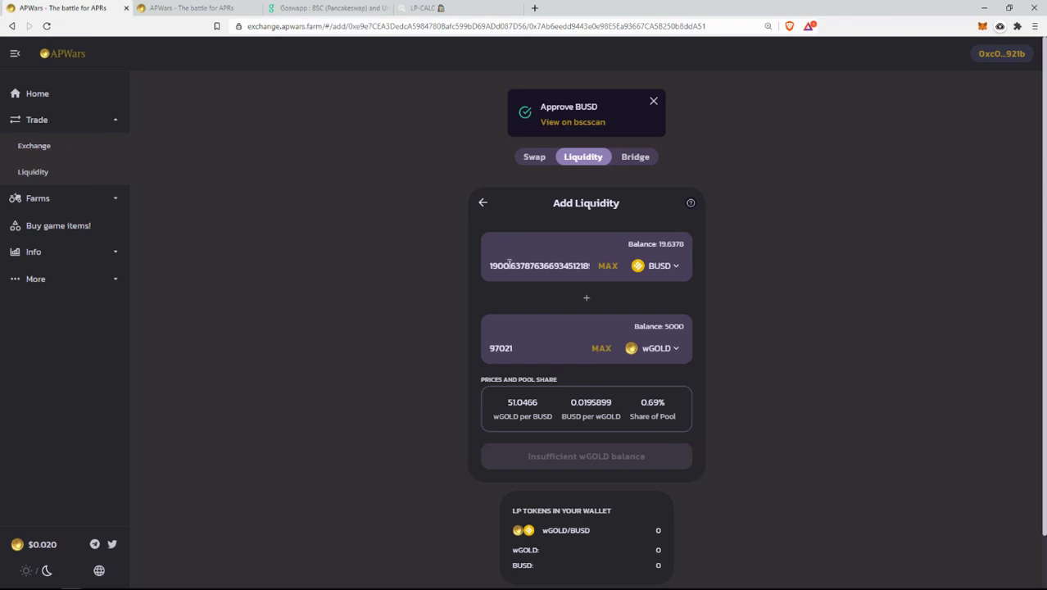
left_click_drag(509, 265, 488, 268)
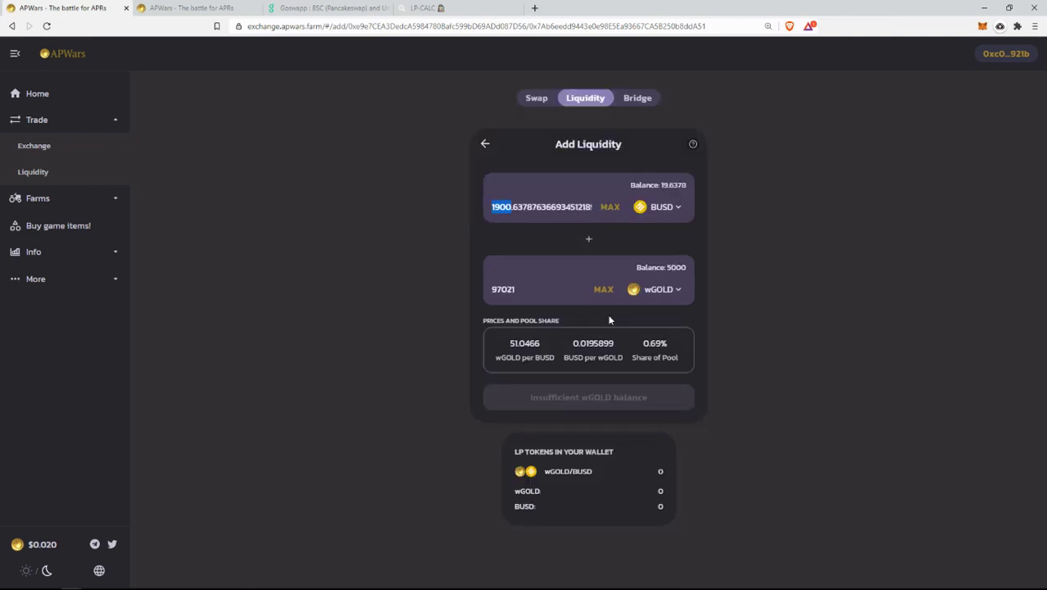
double_click(656, 342)
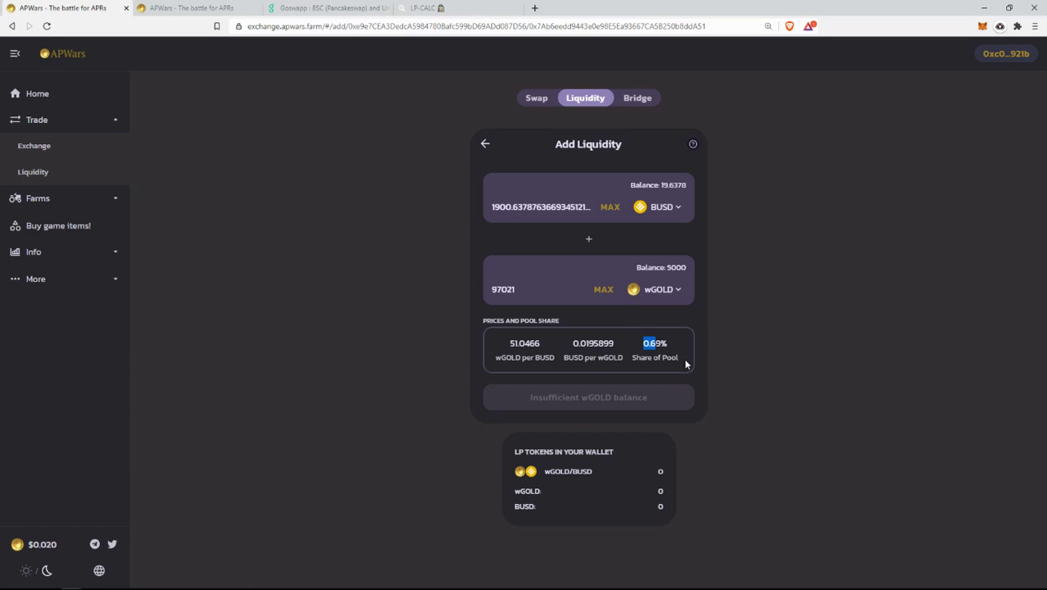
- Raise the BUSD amount to about 19000 and check the share of pool
left_click(513, 207)
type("0")
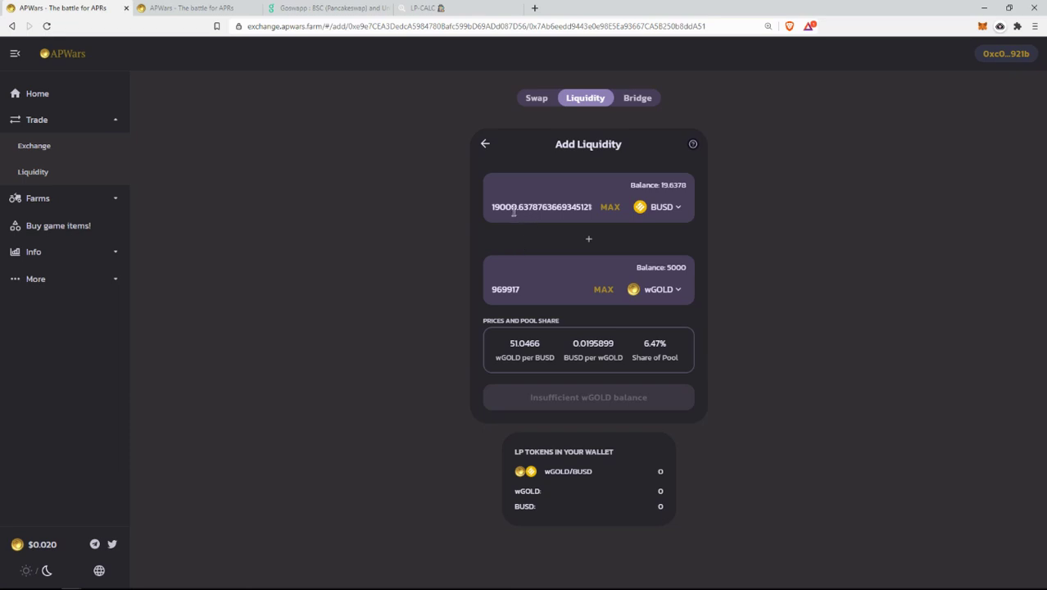
double_click(655, 342)
triple_click(660, 343)
- Restore the BUSD amount to 19.637876366934512189
left_click(518, 207)
key("BackSpace")
key("BackSpace")
key("BackSpace")
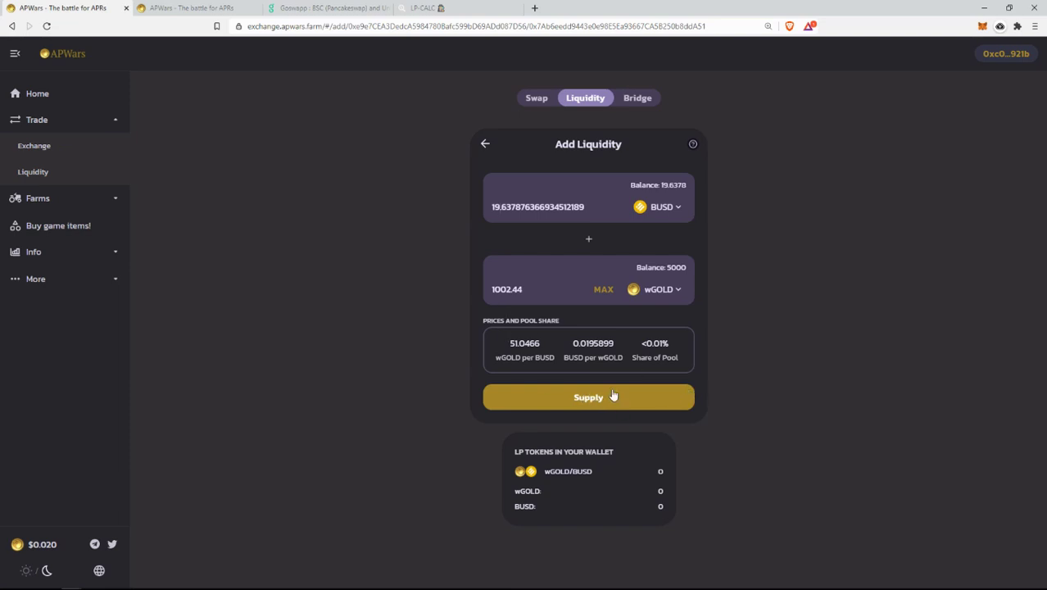
- Supply 19.6378 BUSD and 1002.44 wGOLD to the pool, confirm the transaction in the wallet and dismiss the submission notice
left_click(590, 402)
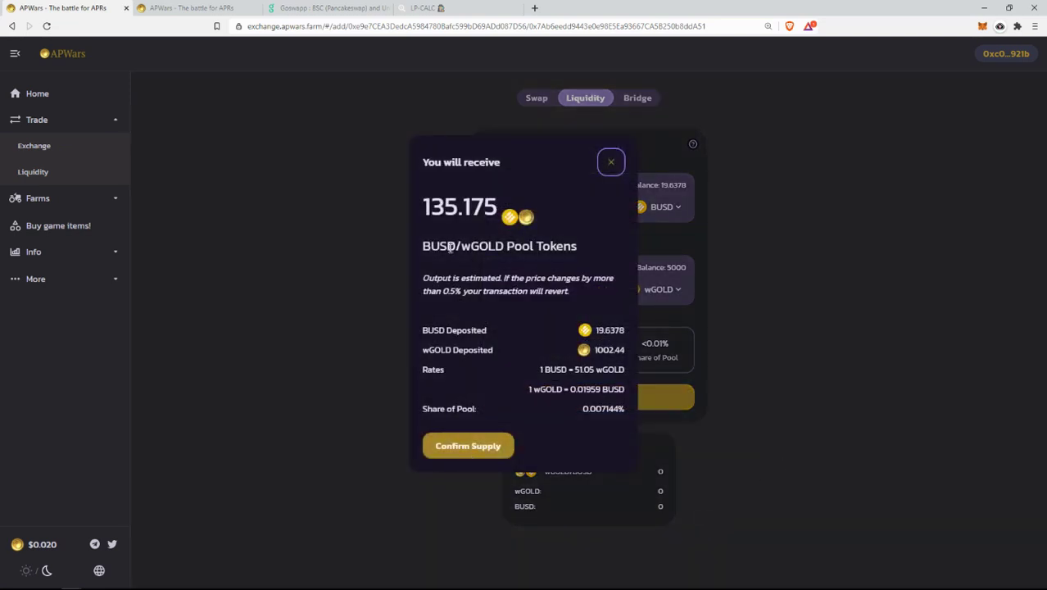
left_click_drag(428, 205, 454, 200)
left_click(460, 446)
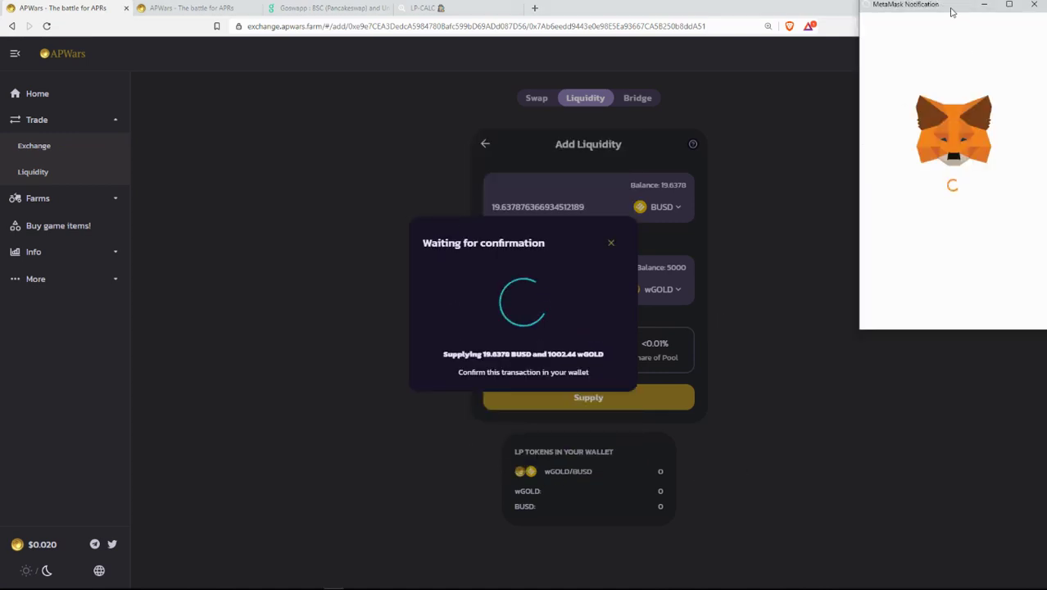
left_click_drag(952, 10, 929, 13)
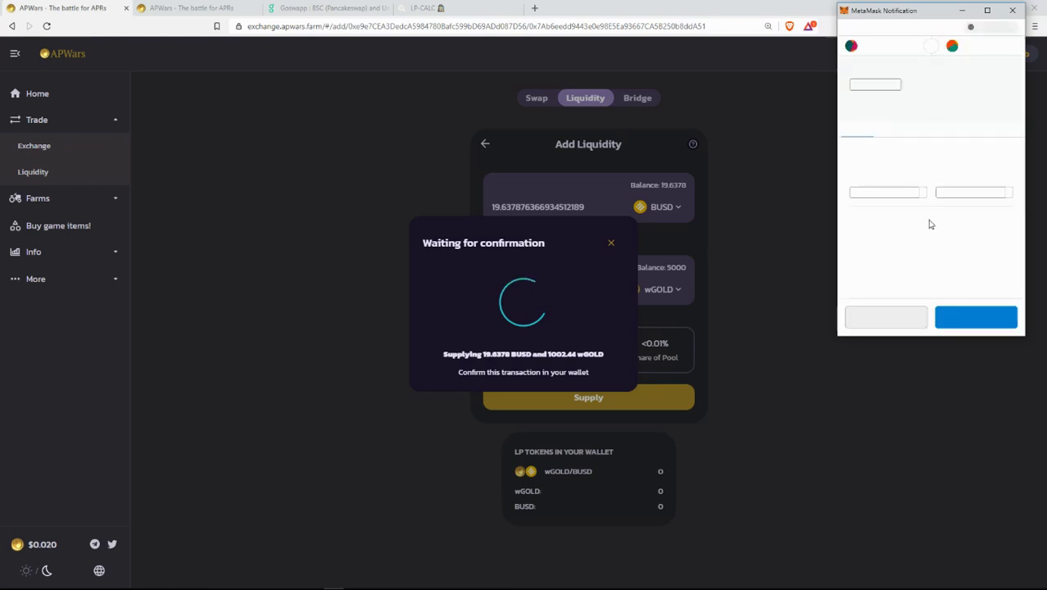
left_click(978, 319)
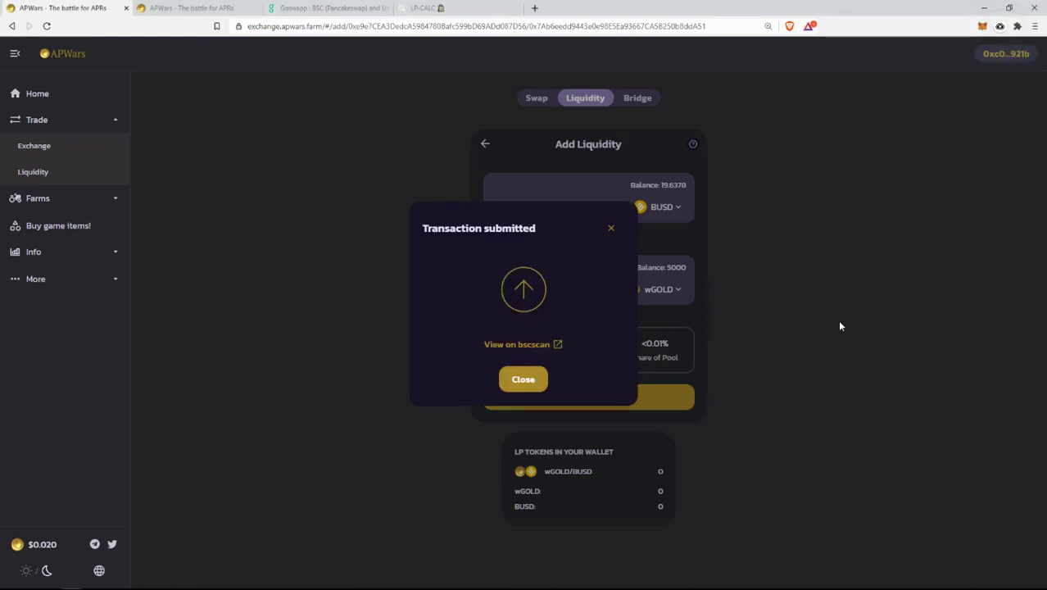
left_click(525, 381)
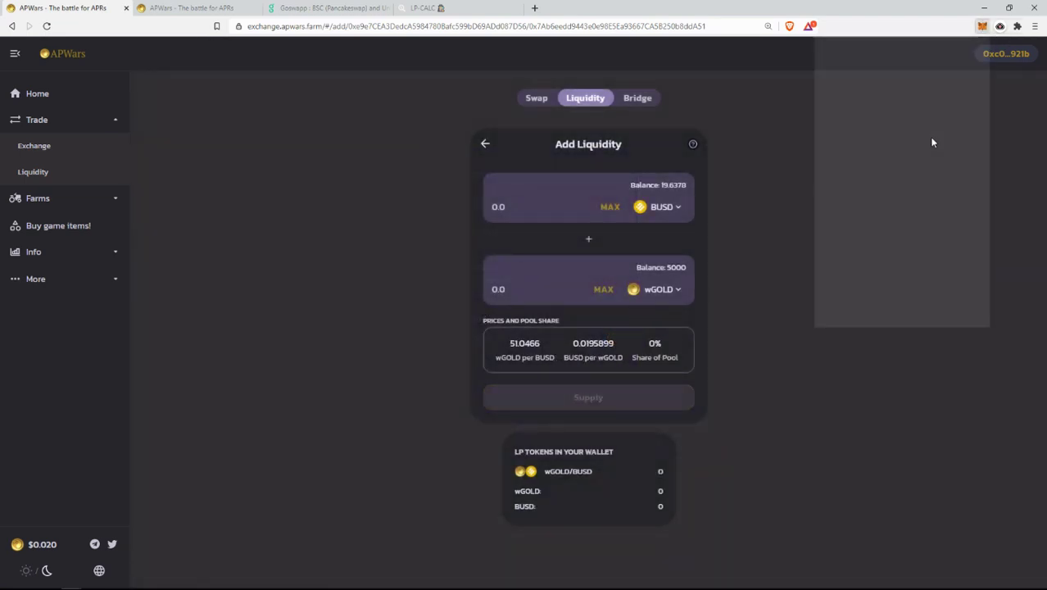
- Check the Cake-LP tokens among the MetaMask wallet assets
scroll(908, 281, "down", 2)
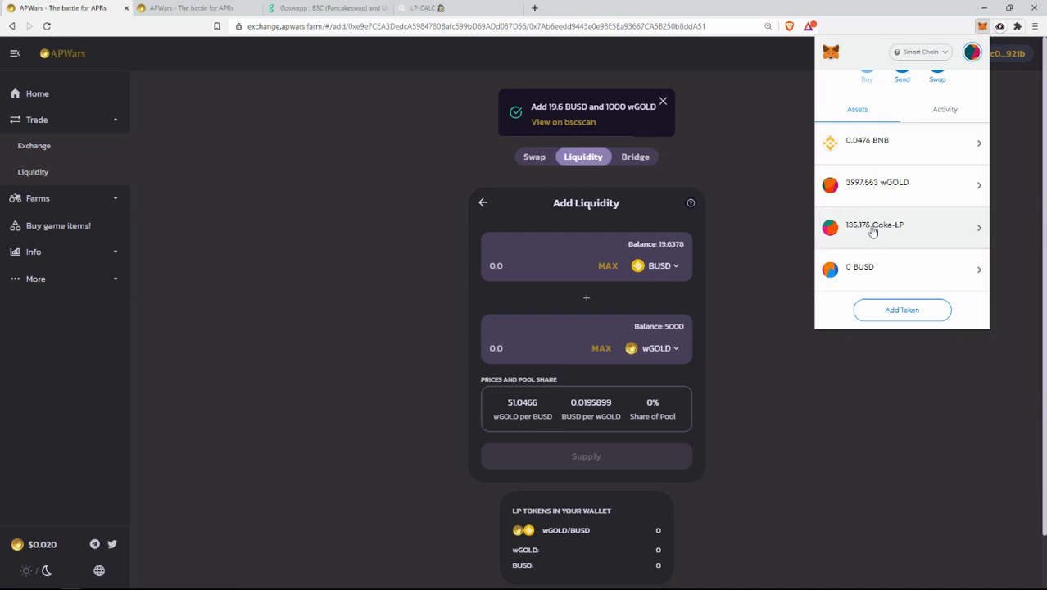
left_click(828, 236)
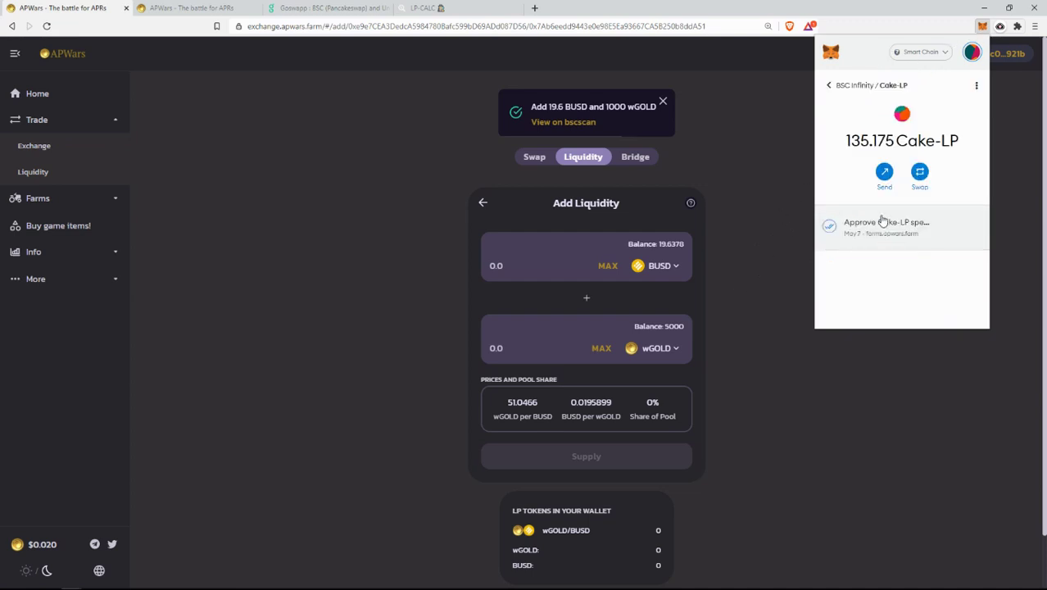
left_click(830, 86)
scroll(901, 246, "down", 3)
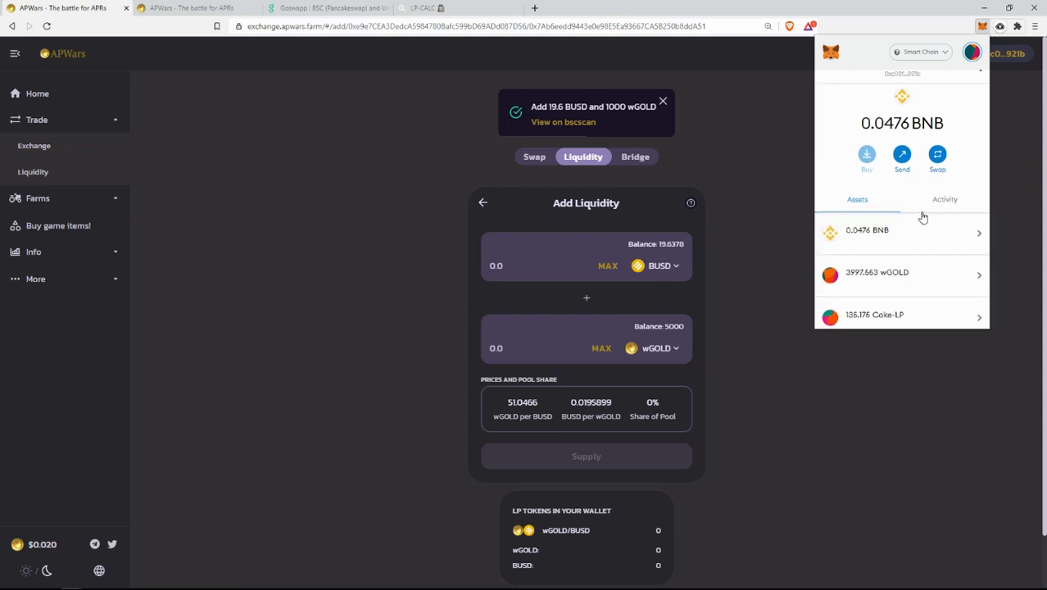
- Review the details of the wGOLD/BUSD position in the account's liquidity list
left_click(61, 202)
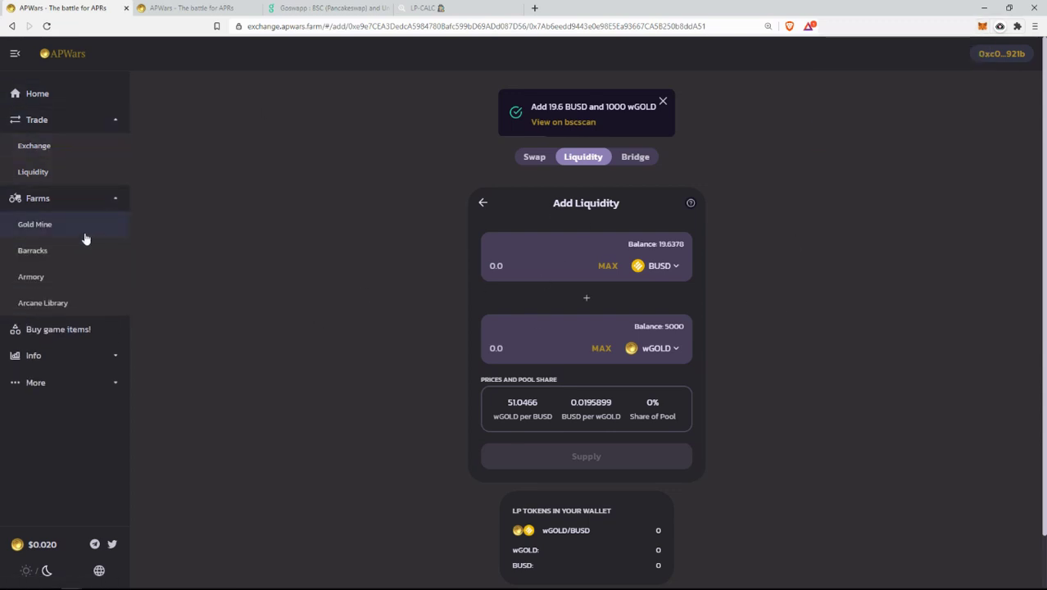
left_click(66, 170)
left_click(550, 252)
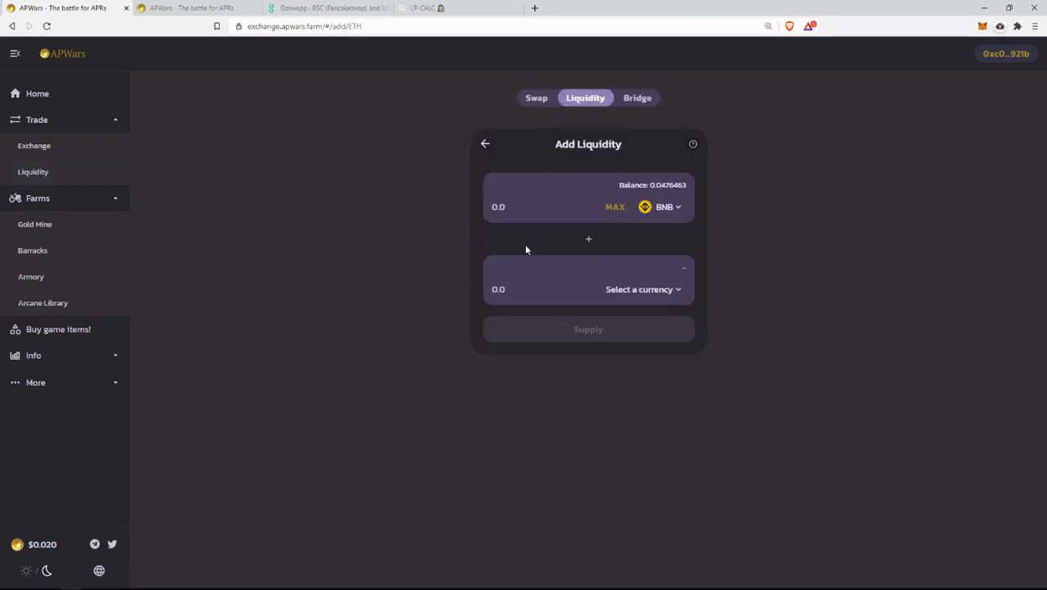
left_click(486, 144)
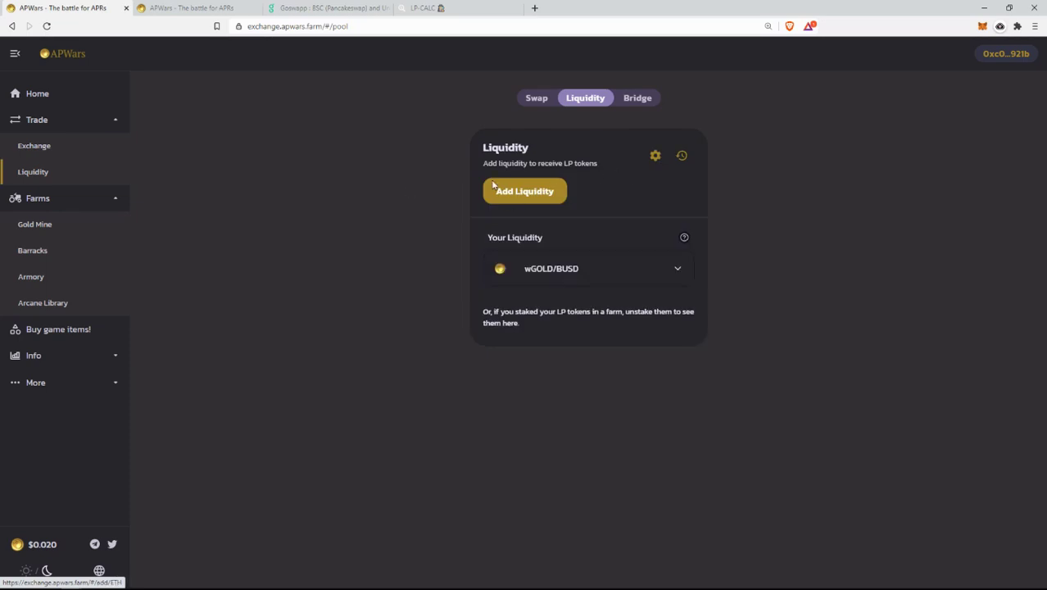
left_click_drag(601, 268, 524, 300)
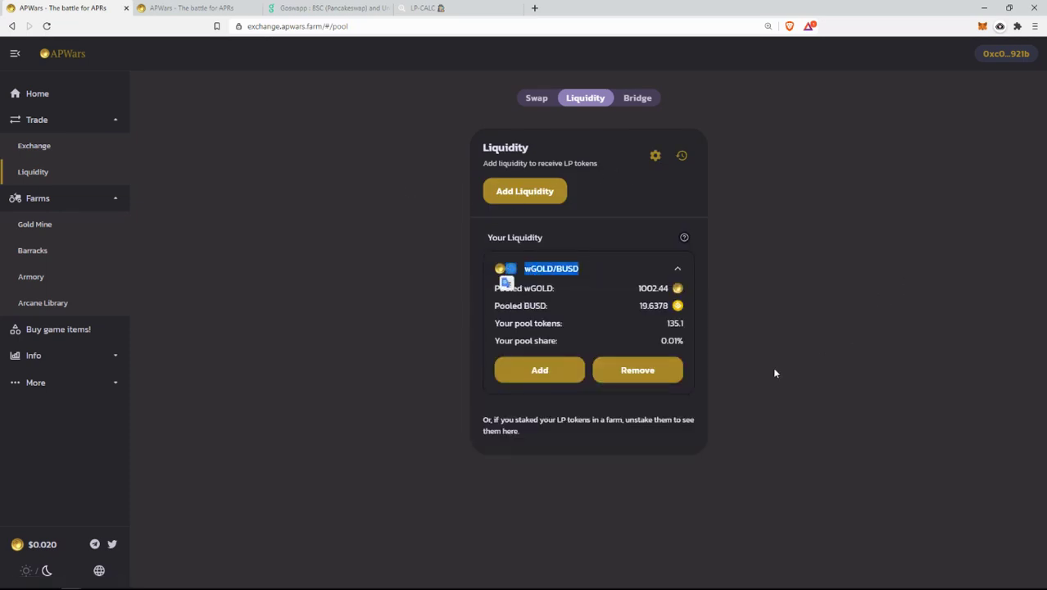
left_click(592, 272)
left_click(589, 273)
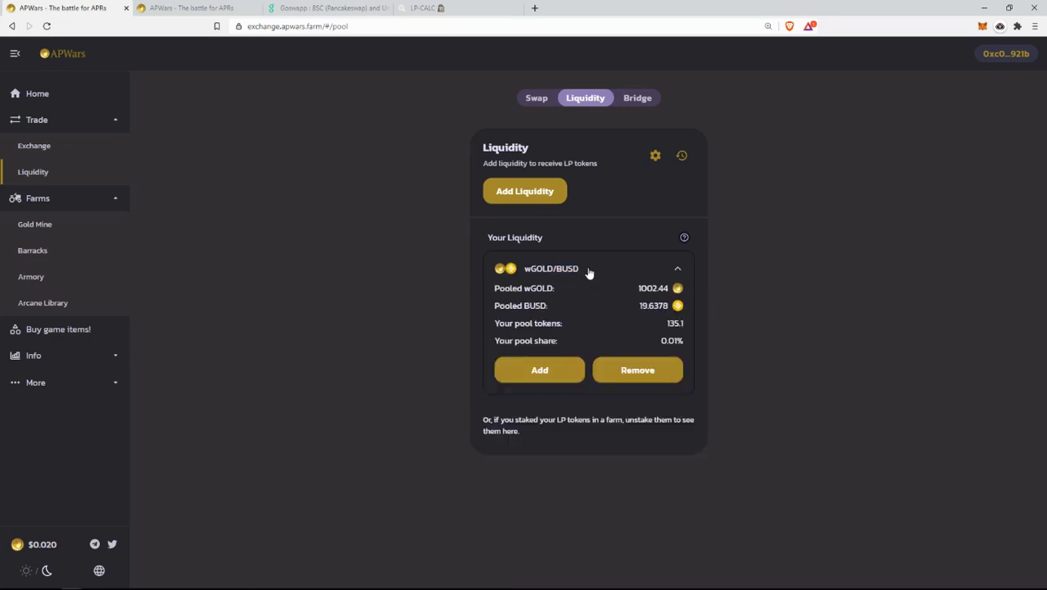
- Stake the maximum available wGOLD-BUSD LP tokens in the Gold Mine farm and confirm the deposit in the wallet
left_click(39, 225)
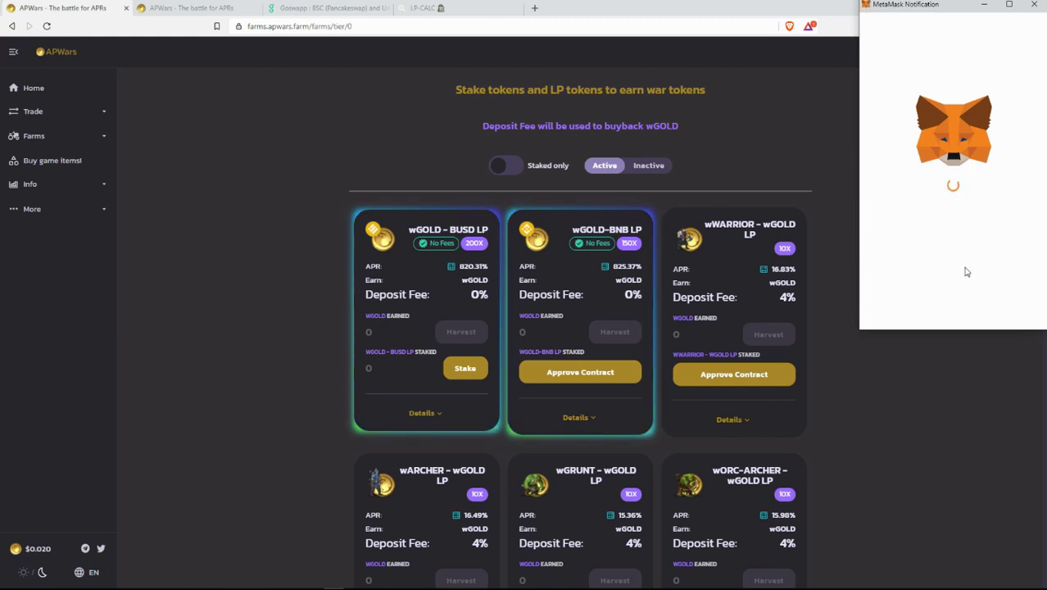
left_click(998, 310)
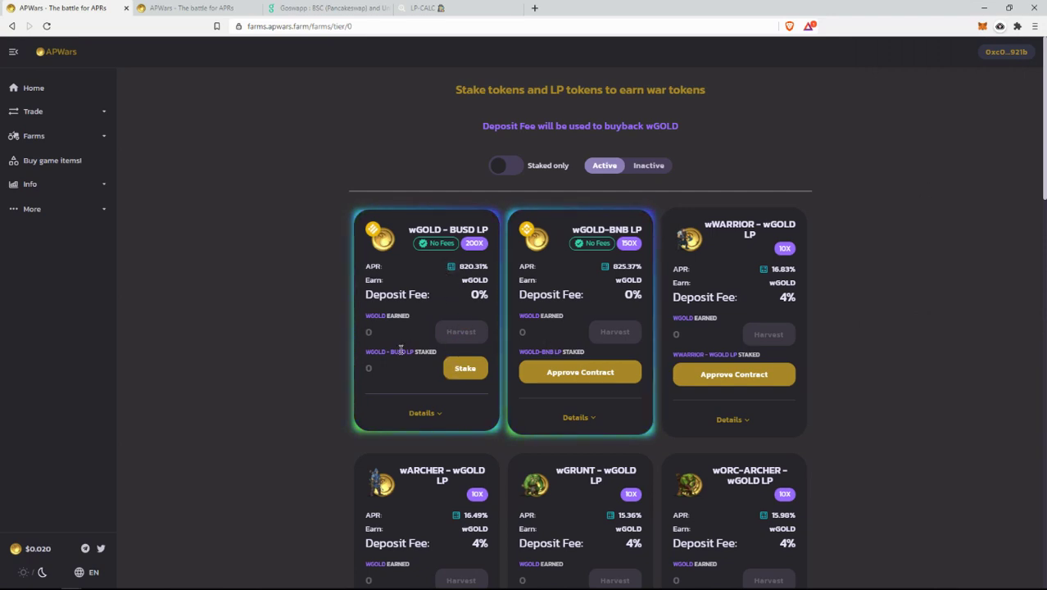
left_click(463, 368)
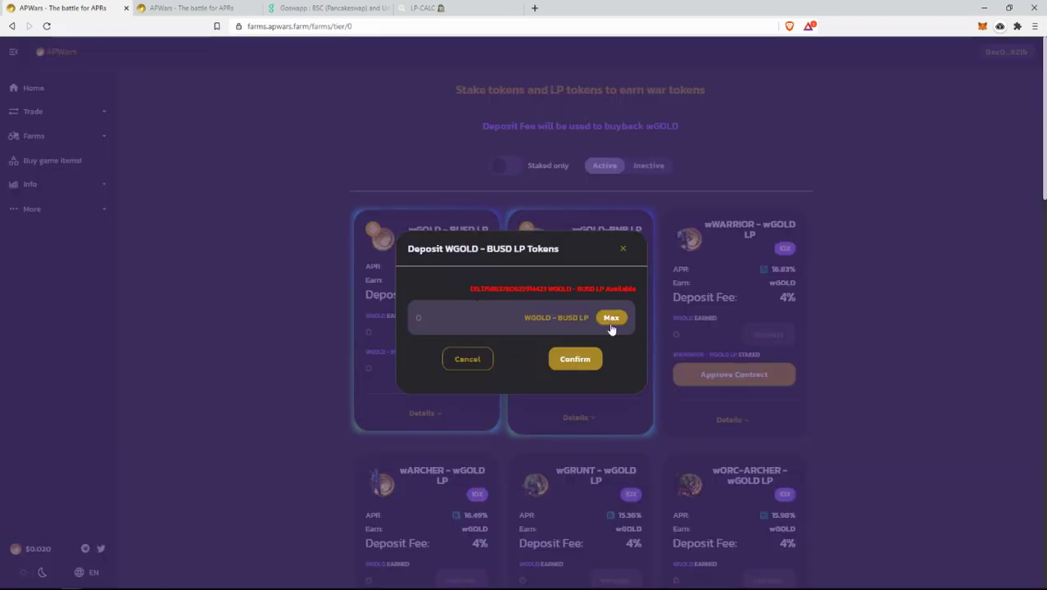
left_click(621, 319)
left_click(557, 366)
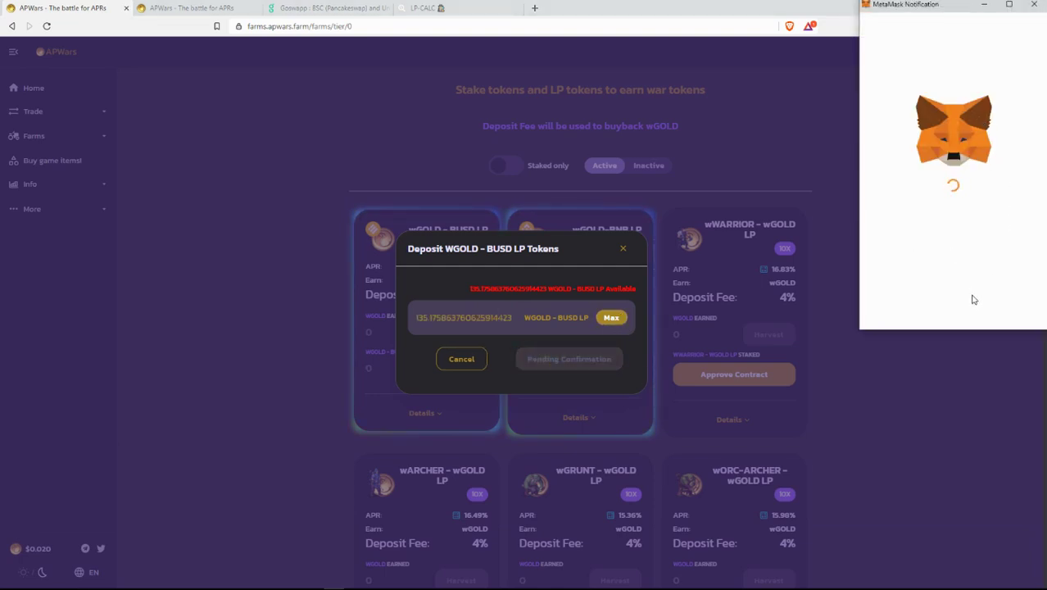
left_click(990, 313)
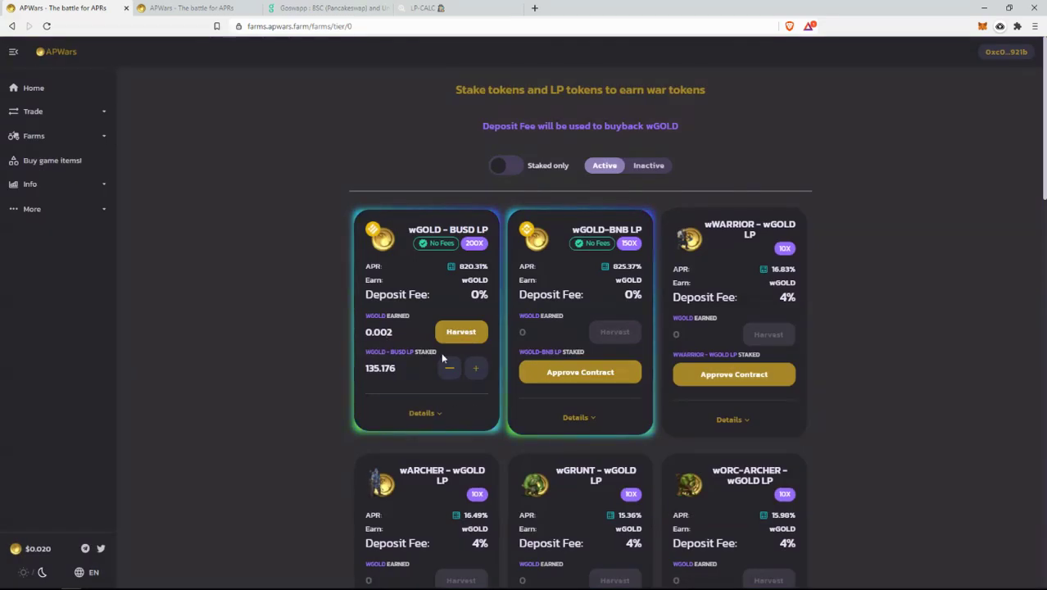
- Examine the wGOLD earned by the staked wGOLD-BUSD LP tokens
mouse_move(365, 334)
left_mouse_down()
mouse_move(395, 335)
mouse_move(367, 333)
left_mouse_up()
left_click(395, 335)
left_click(383, 336)
left_click_drag(394, 334, 368, 333)
left_click(369, 334)
double_click(368, 333)
left_click(377, 335)
double_click(378, 334)
left_click(385, 333)
double_click(388, 332)
left_click(388, 332)
- Switch to LP-CALC, connect the wallet and choose APWars as the MasterChef address
left_click(448, 10)
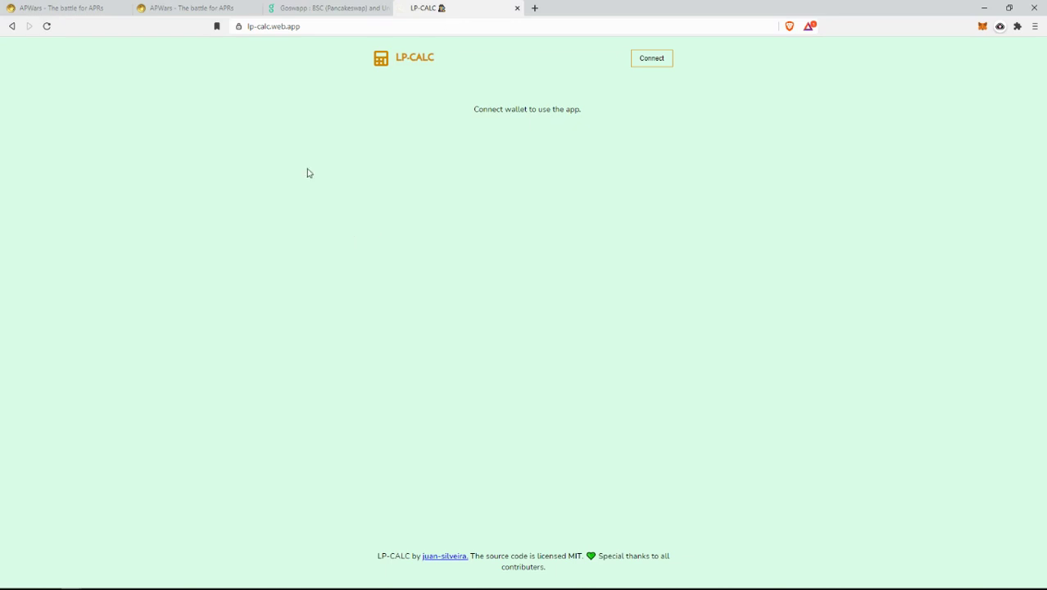
left_click(648, 62)
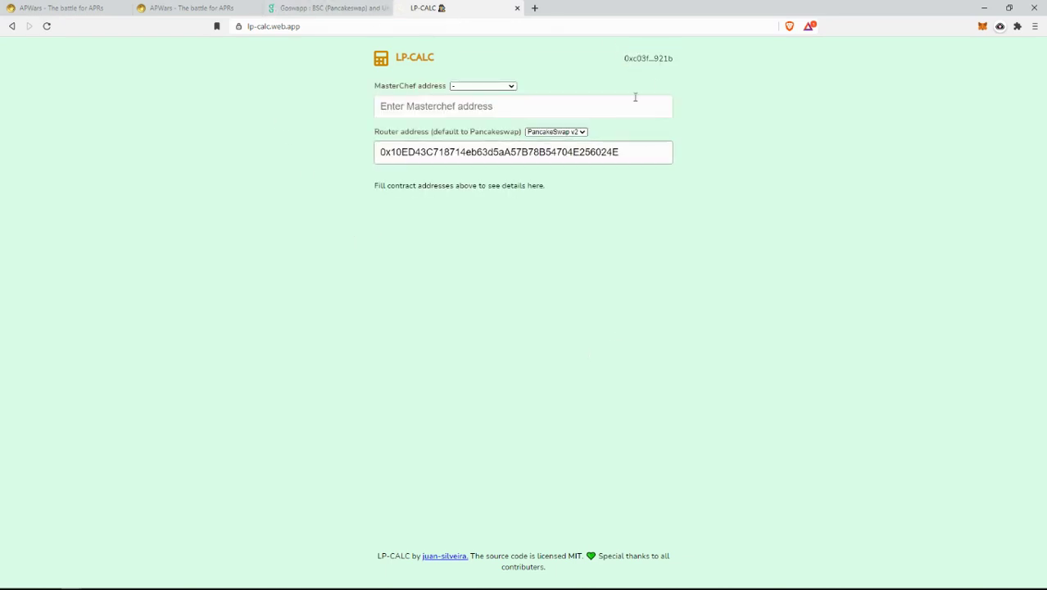
left_click(493, 87)
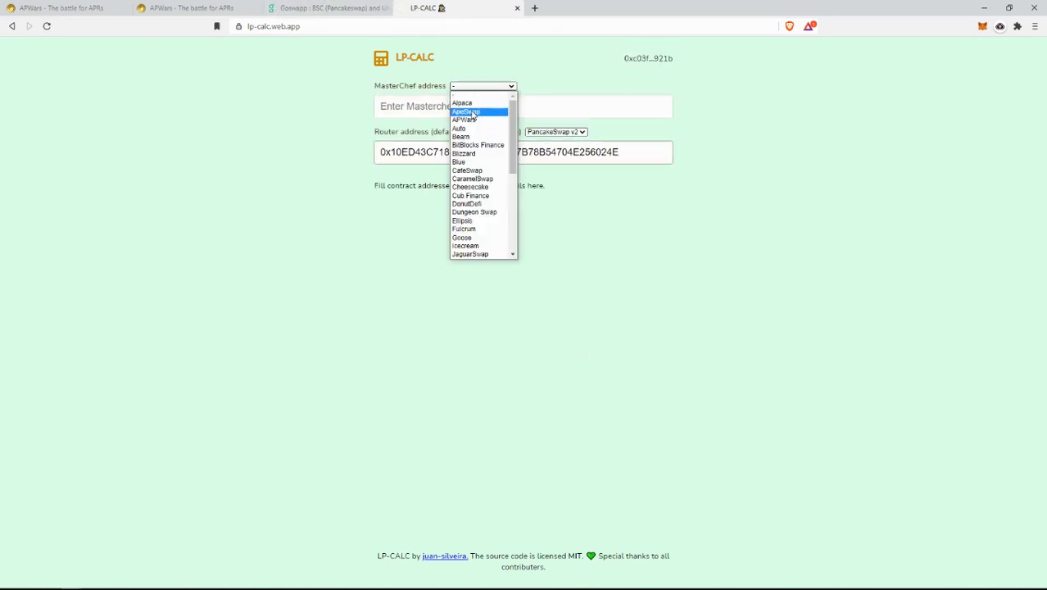
left_click(480, 120)
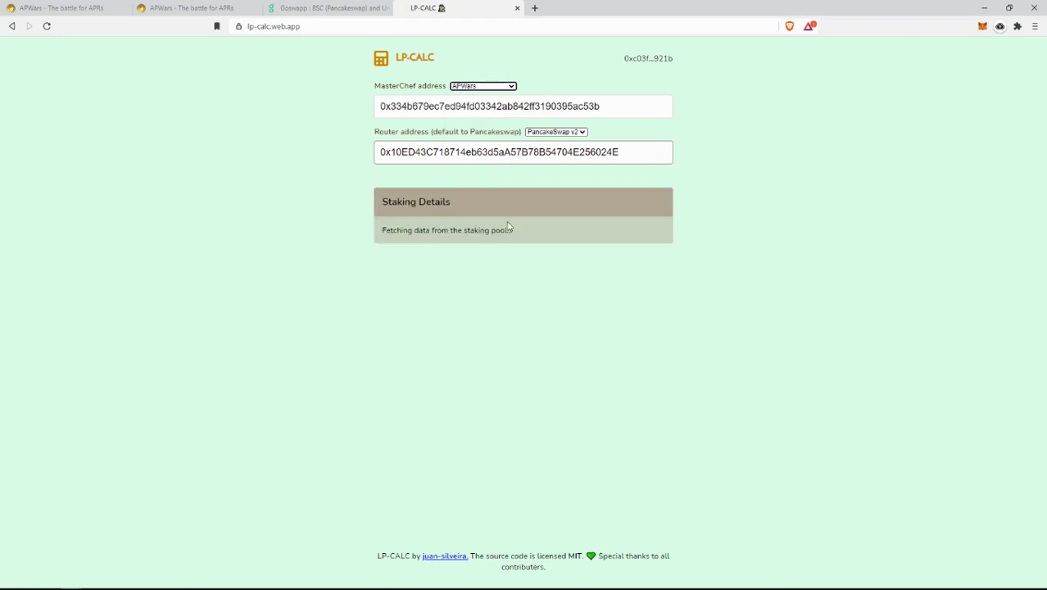
- Examine the total worth of the staked wGOLD/BUSD position in the staking details
mouse_move(628, 274)
left_mouse_down()
mouse_move(681, 278)
mouse_move(615, 282)
mouse_move(603, 271)
mouse_move(610, 279)
left_mouse_up()
left_click(674, 276)
left_click(640, 276)
left_click(664, 272)
left_click(653, 277)
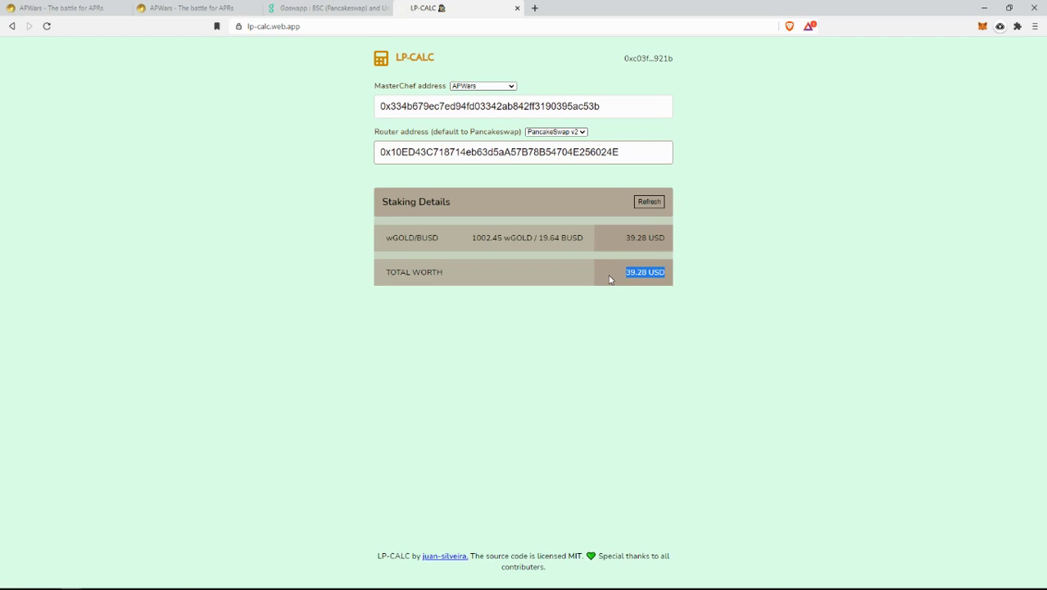
left_click(657, 275)
- Switch back to the APWars farms page and check the wGOLD earned by the wGOLD-BUSD farm
left_click(189, 9)
left_click(71, 6)
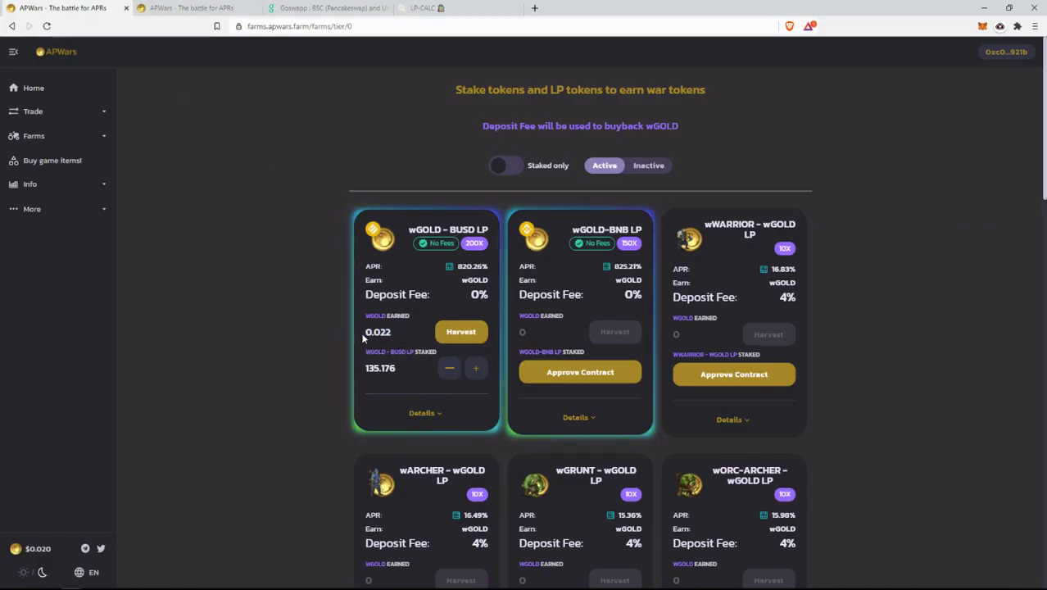
left_click(37, 136)
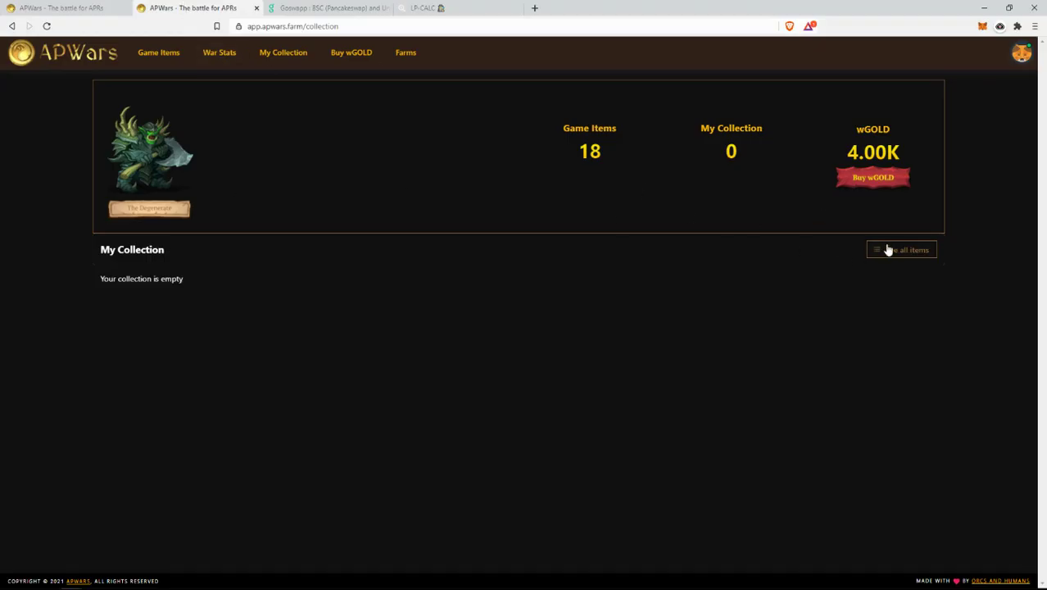
- Show all game items in the APWars shop and examine the wGOLD prices of the Gold Saver items
left_click(888, 250)
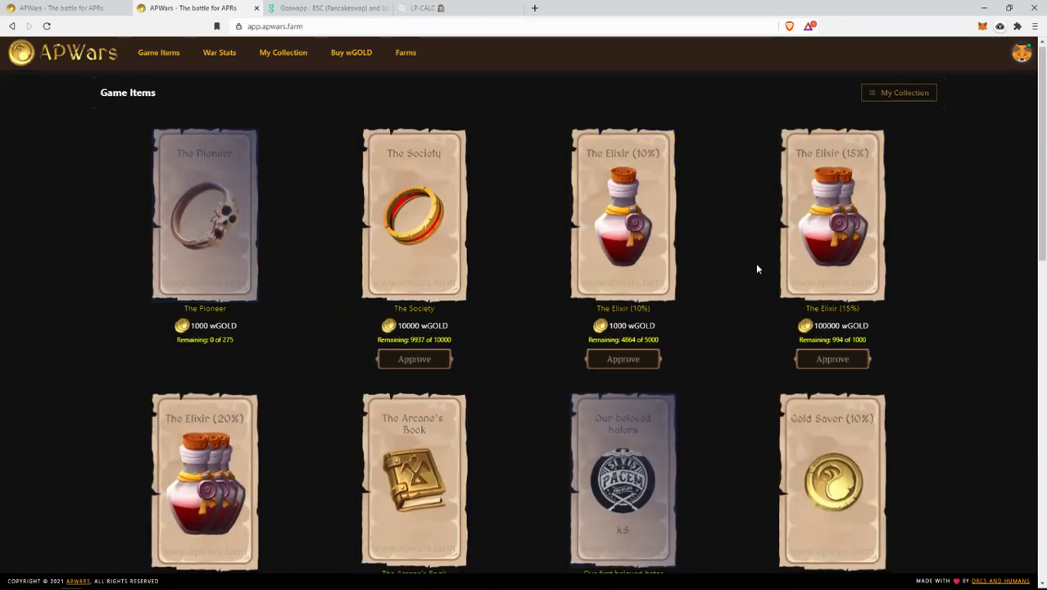
scroll(830, 373, "down", 2)
double_click(826, 469)
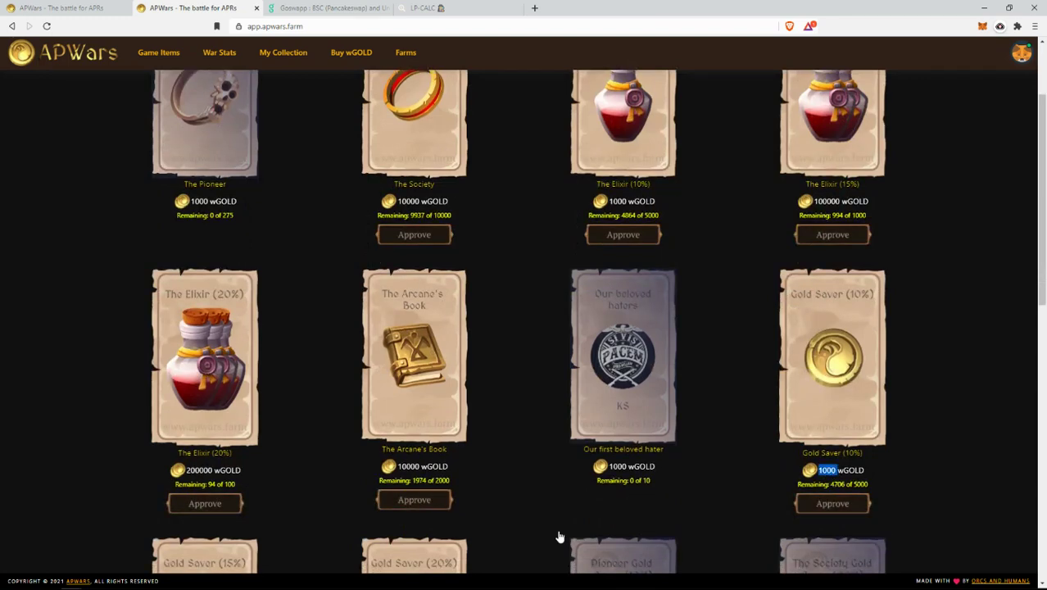
scroll(76, 348, "down", 2)
scroll(76, 347, "down", 2)
double_click(199, 484)
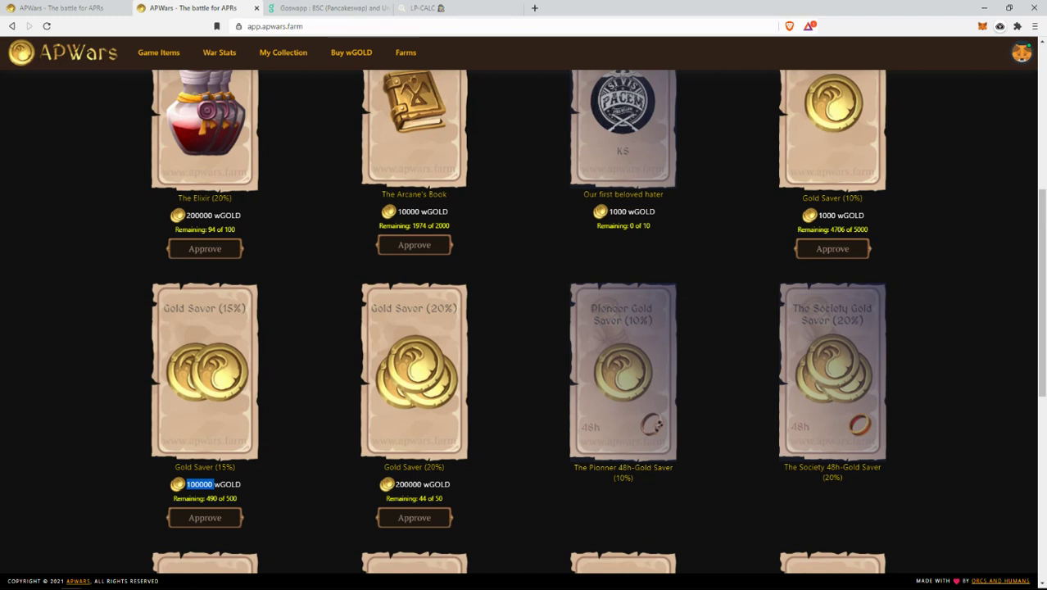
- Compare the savings percentages of the Gold Saver (10%), (15%) and (20%) items and examine the wGOLD price of Gold Saver (20%)
left_click(205, 484)
left_click_drag(202, 484, 218, 483)
left_click(198, 486)
left_click_drag(804, 199, 876, 201)
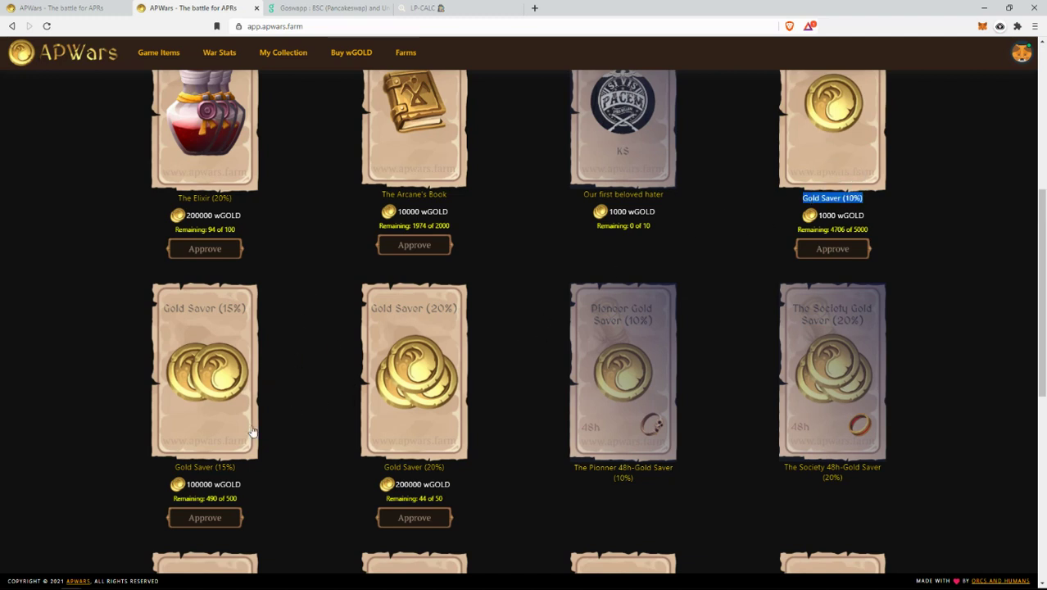
left_click_drag(198, 469, 448, 472)
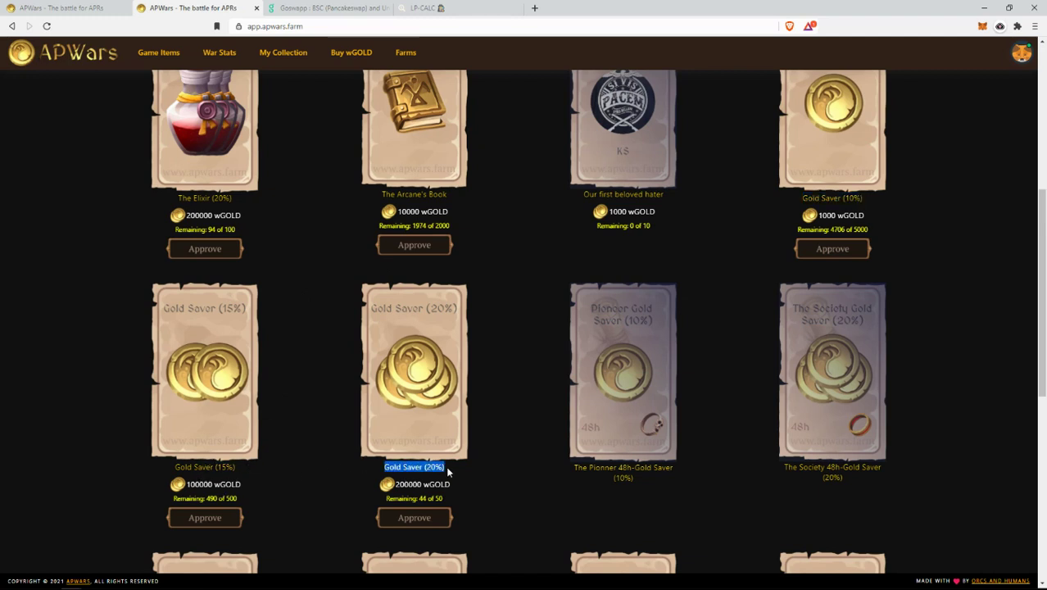
left_click(449, 472)
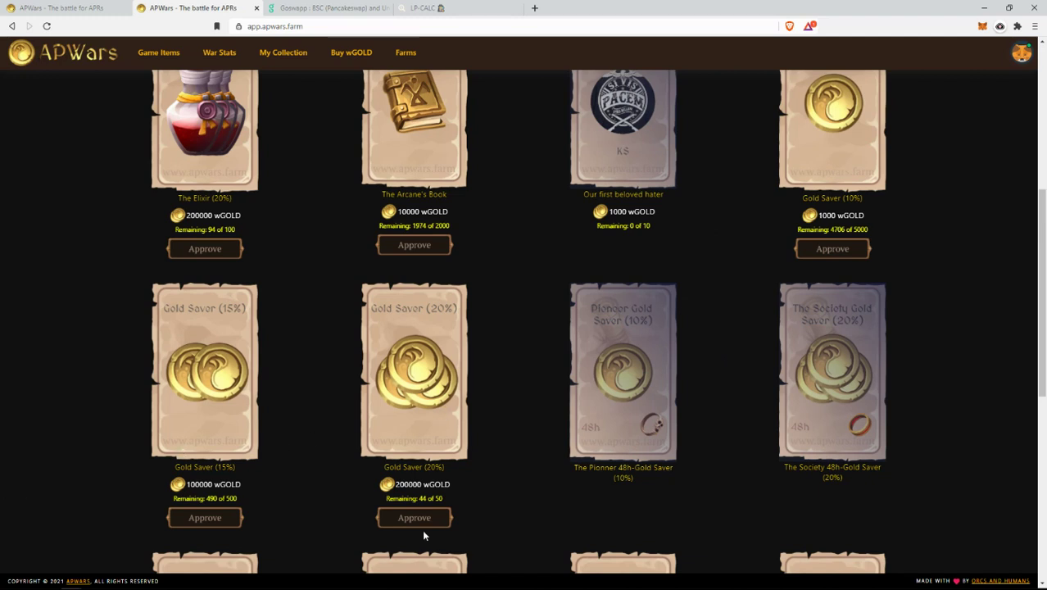
double_click(407, 487)
- Return to the farms site and open the Barracks farms to show their troop pools
left_click(65, 8)
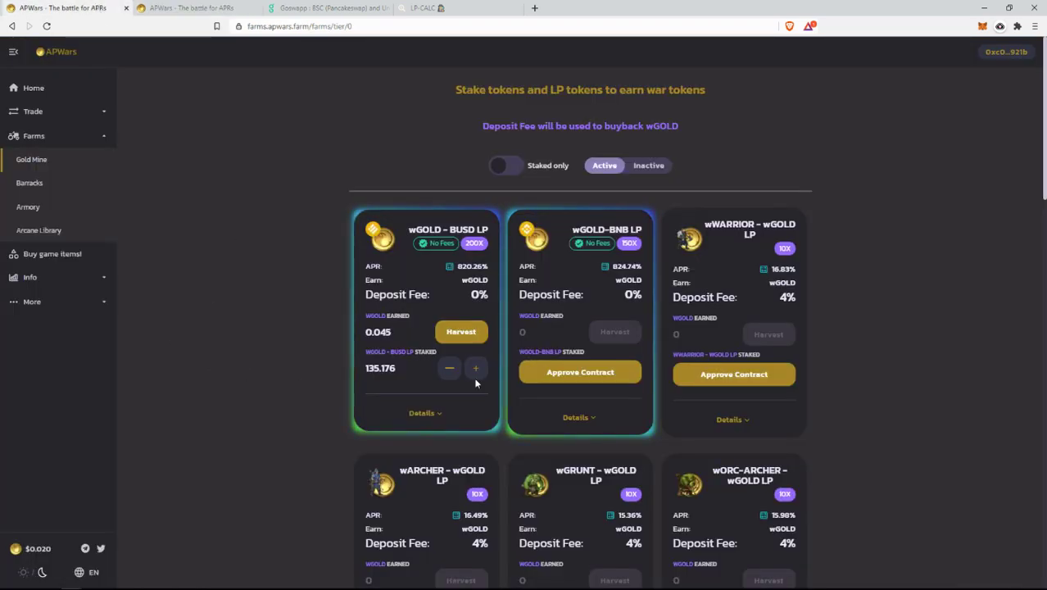
left_click(30, 183)
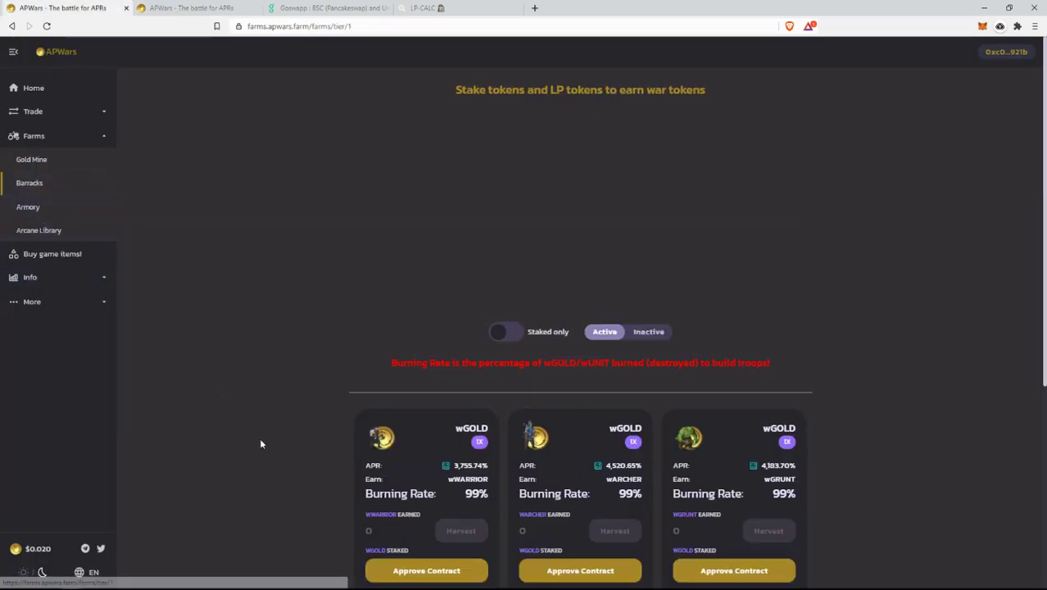
scroll(266, 262, "down", 4)
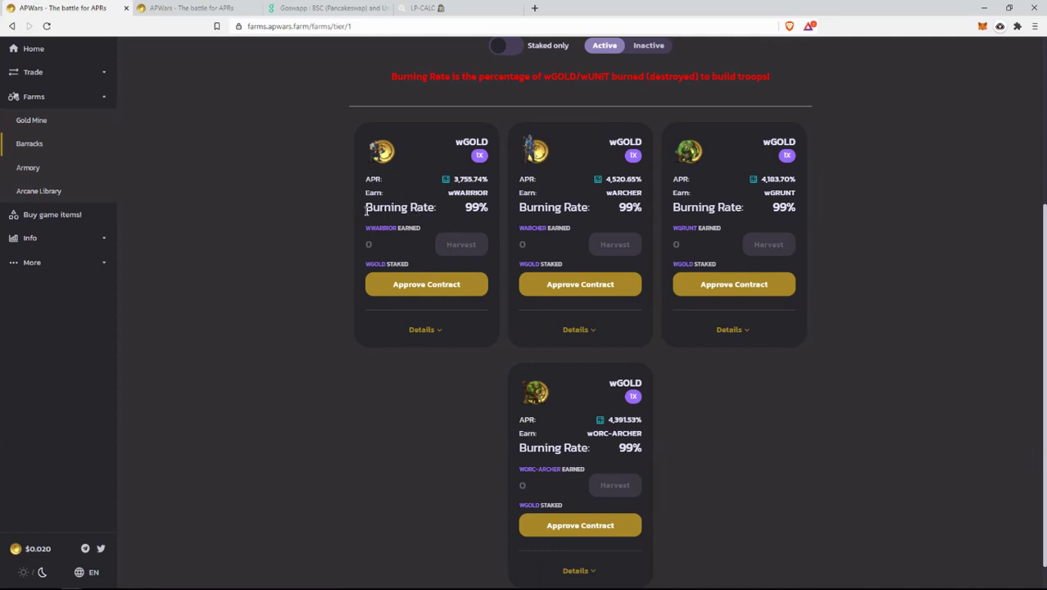
- Examine the burning rate of the Barracks wGOLD pool that earns wWARRIOR
left_click_drag(459, 207, 492, 212)
left_click(383, 209)
mouse_move(373, 208)
left_mouse_down()
mouse_move(492, 212)
mouse_move(367, 206)
left_mouse_up()
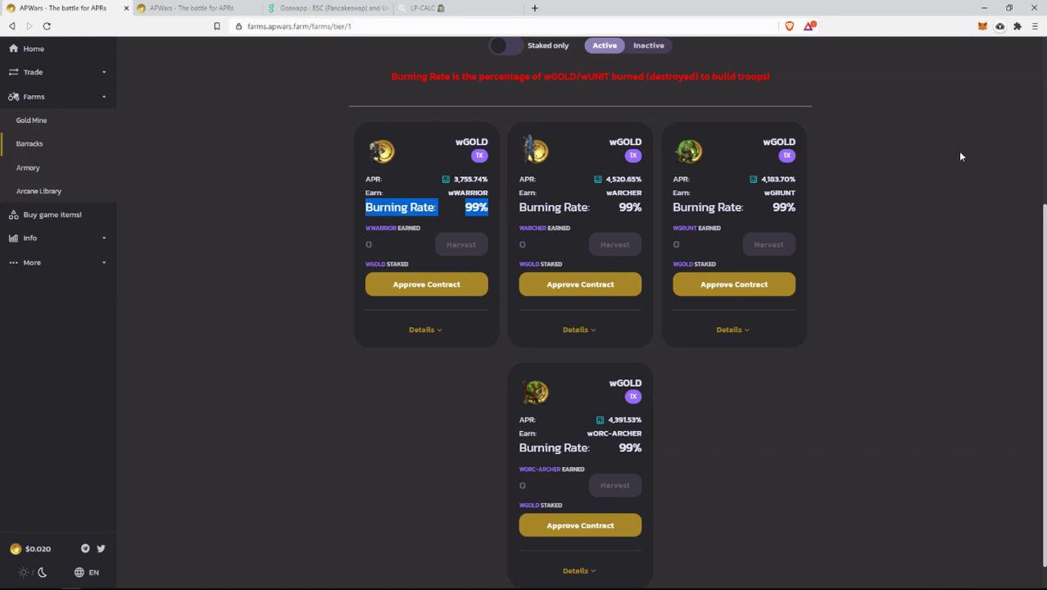
mouse_move(491, 212)
left_mouse_down()
mouse_move(479, 211)
mouse_move(496, 212)
left_mouse_up()
left_click(486, 209)
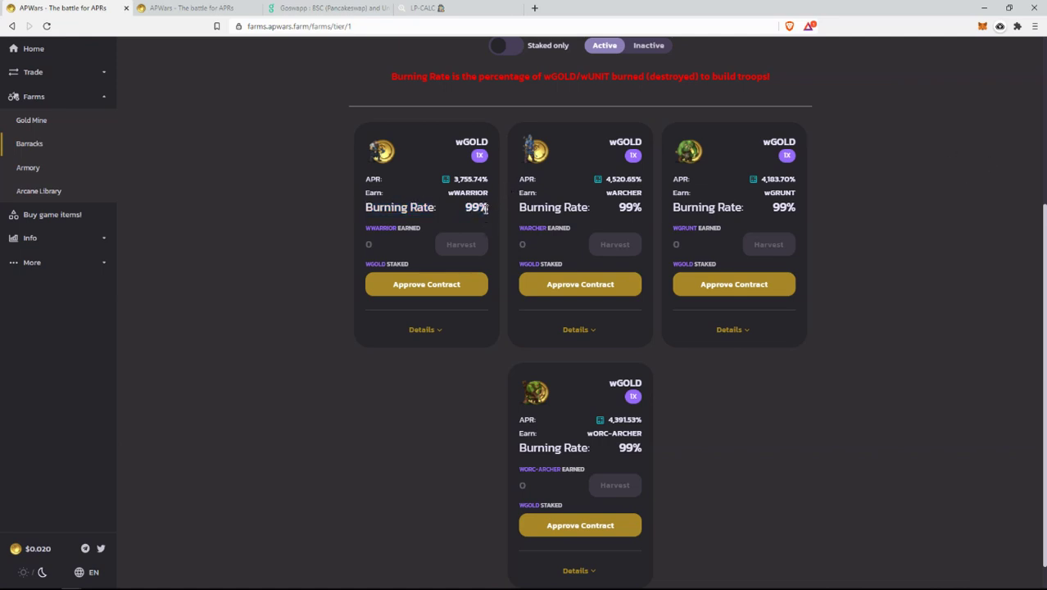
double_click(486, 209)
left_click(479, 210)
mouse_move(466, 209)
left_mouse_down()
mouse_move(485, 207)
mouse_move(449, 220)
left_mouse_up()
left_click(487, 208)
left_click(467, 211)
left_click_drag(465, 208, 492, 210)
left_click(491, 210)
- Approve wGOLD spending for the Barracks pool that earns wWARRIOR and confirm the permission in MetaMask
left_click(192, 7)
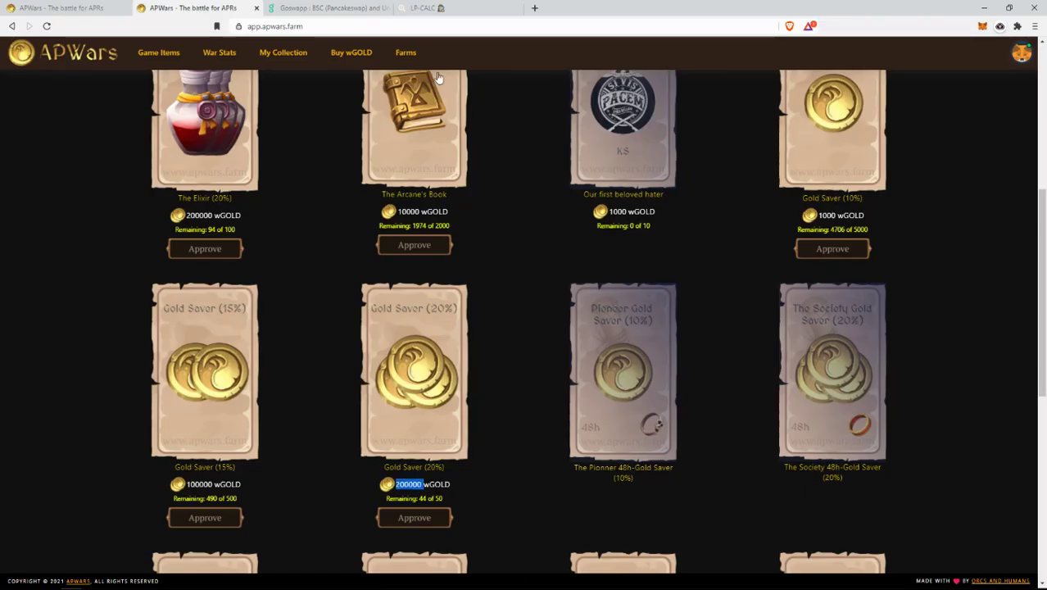
left_click(62, 9)
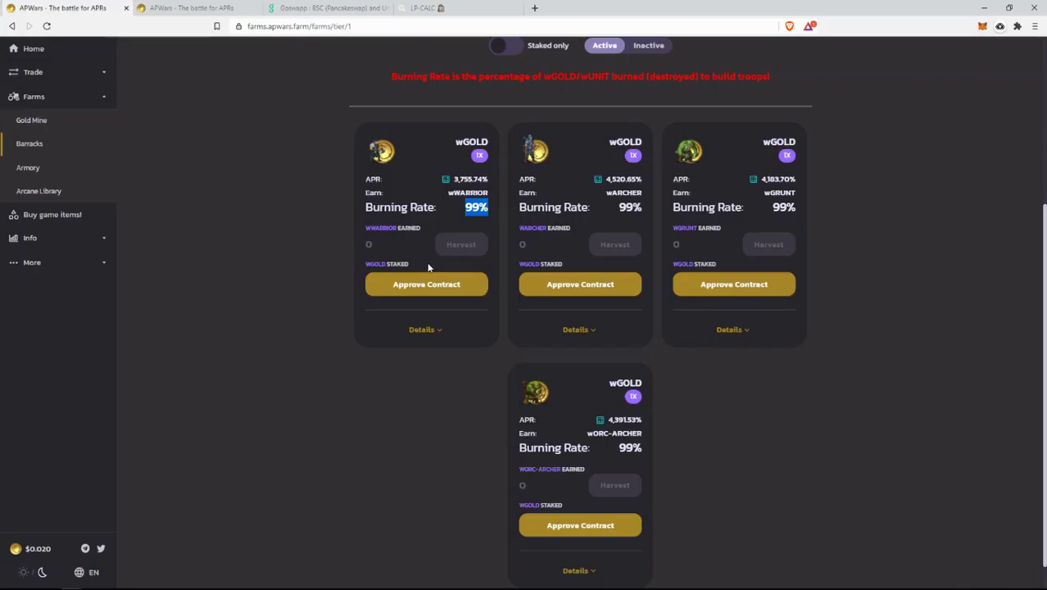
left_click(440, 286)
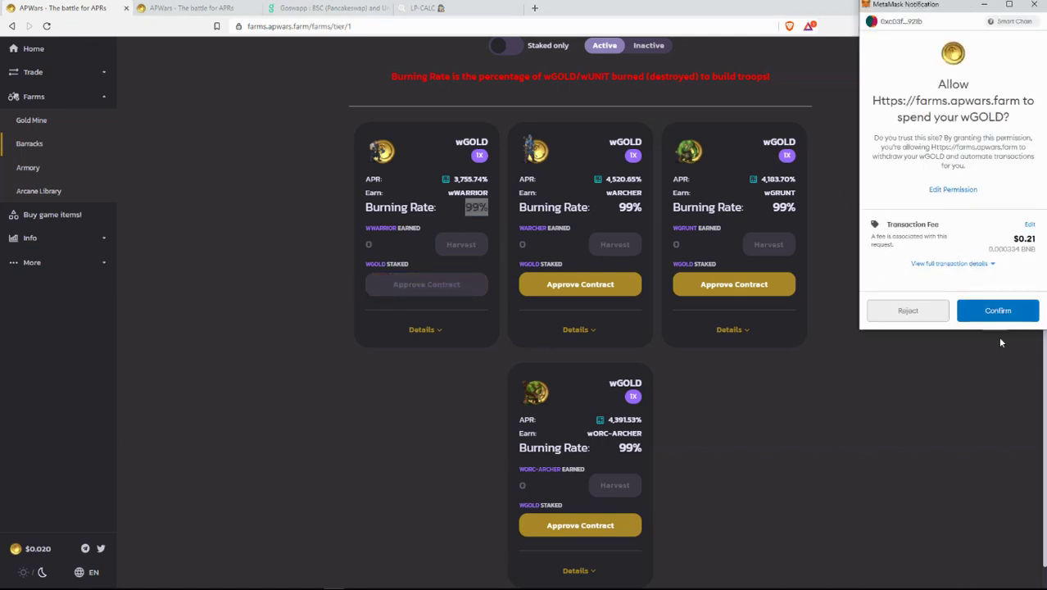
left_click(999, 313)
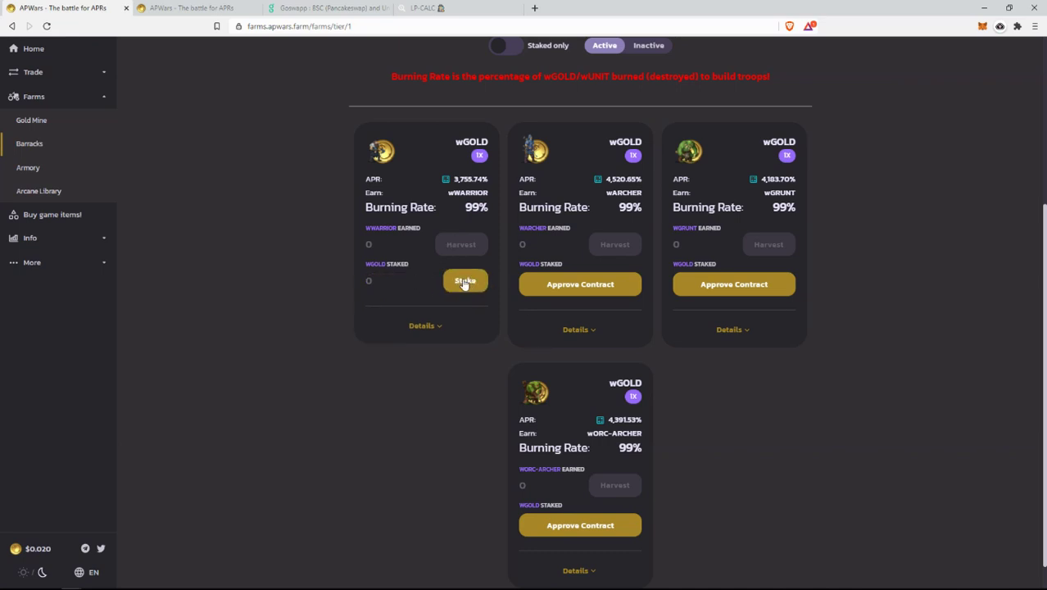
- Deposit 100 wGOLD into the wWARRIOR pool, accept the burn and confirm the transaction in MetaMask
left_click(465, 282)
left_click(577, 316)
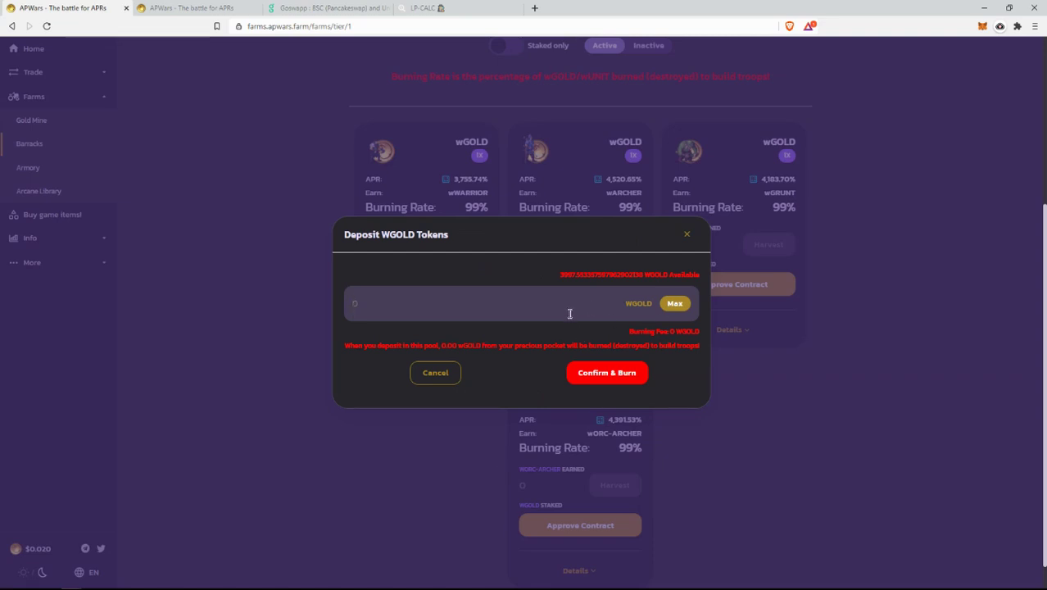
type("100")
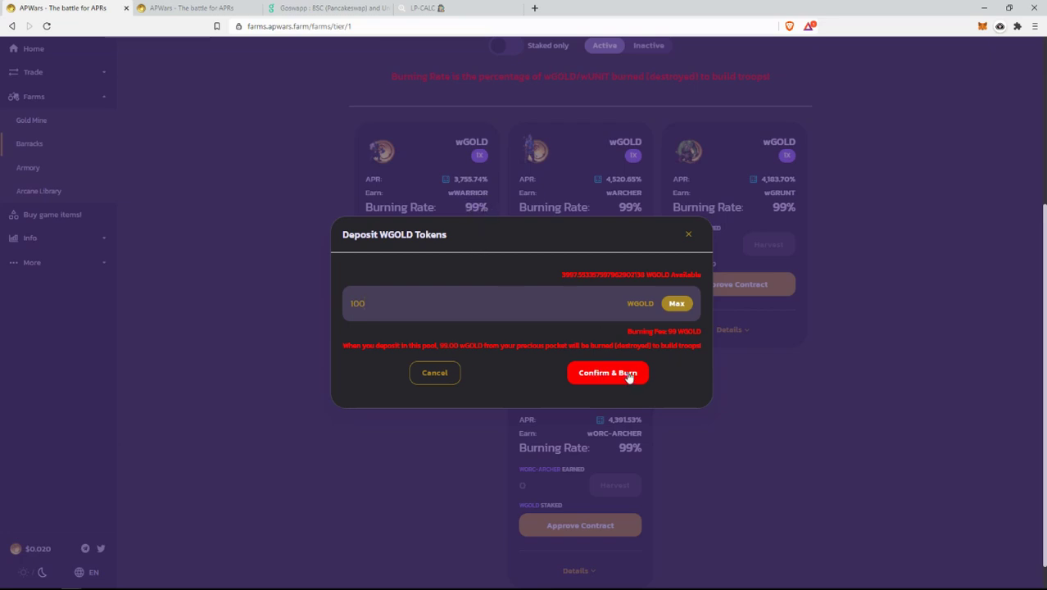
left_click(612, 375)
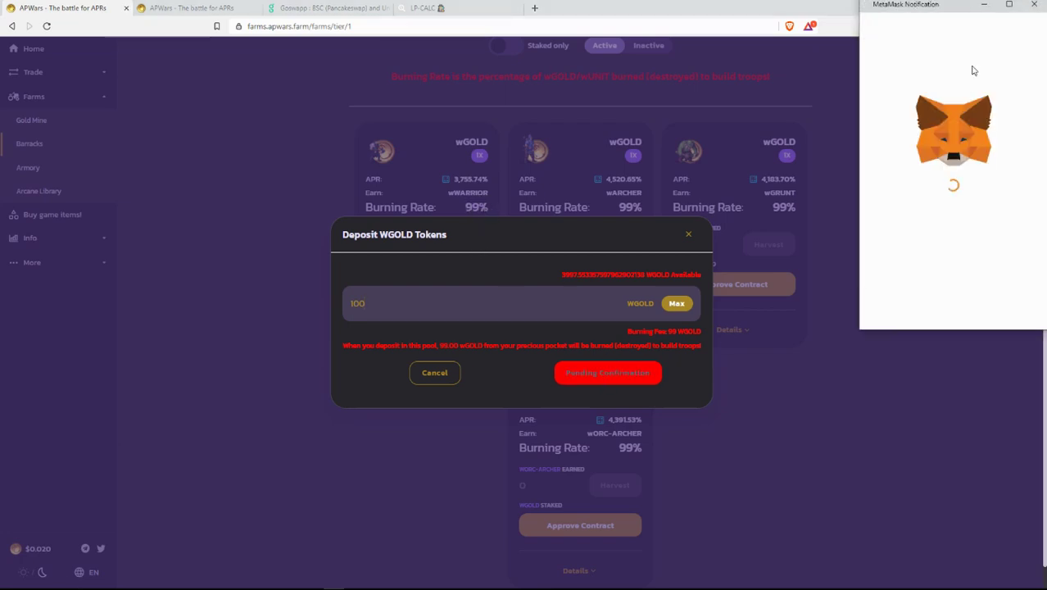
left_click_drag(937, 9, 931, 11)
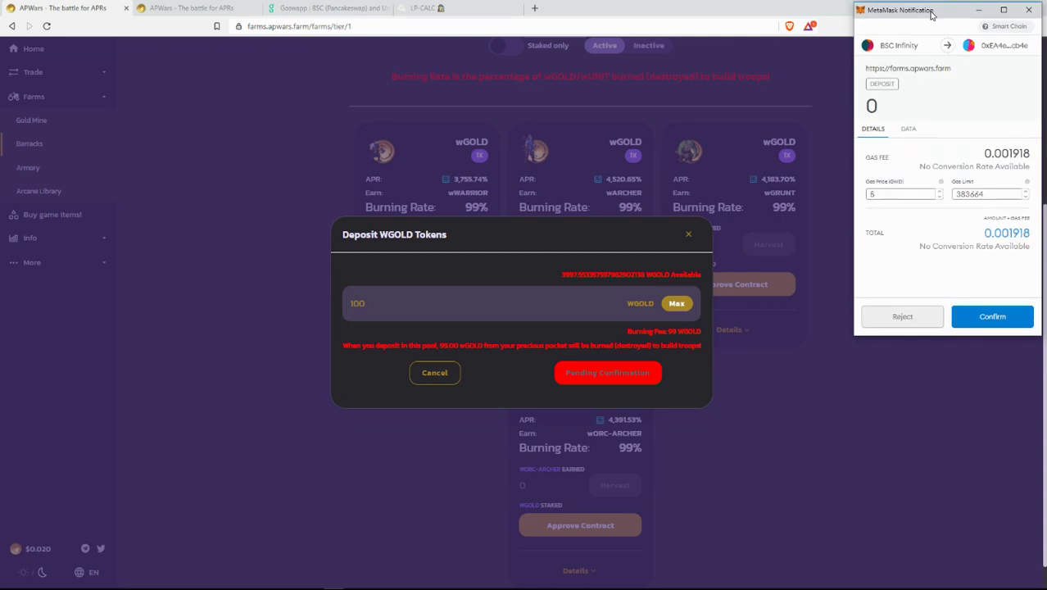
left_click(991, 316)
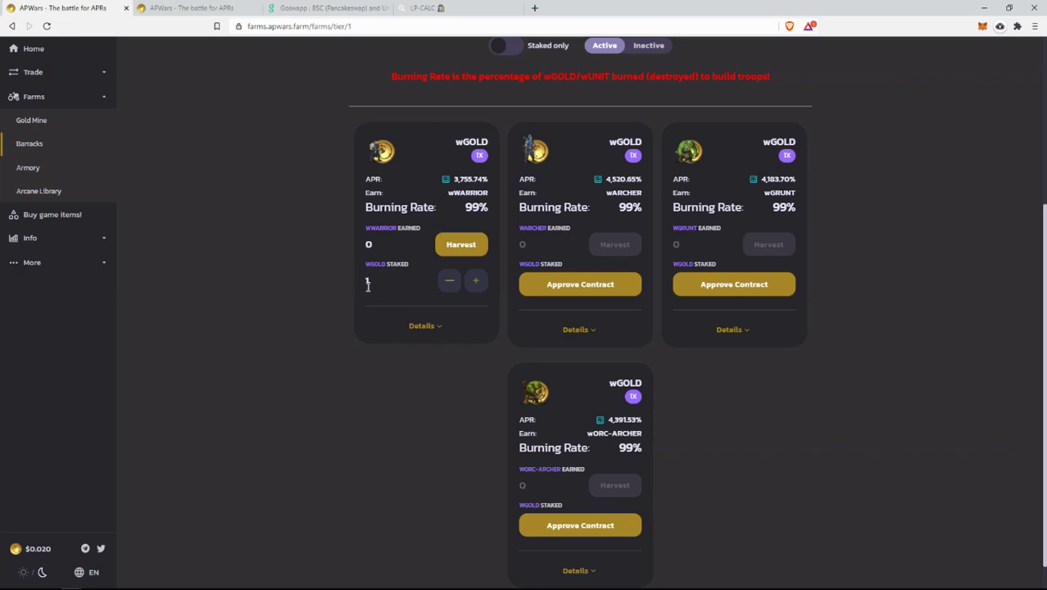
- Compare the wWARRIOR pool's burning rate with its staked wGOLD and consult the APWars How to play overview
left_click_drag(465, 208, 487, 210)
left_click(419, 287)
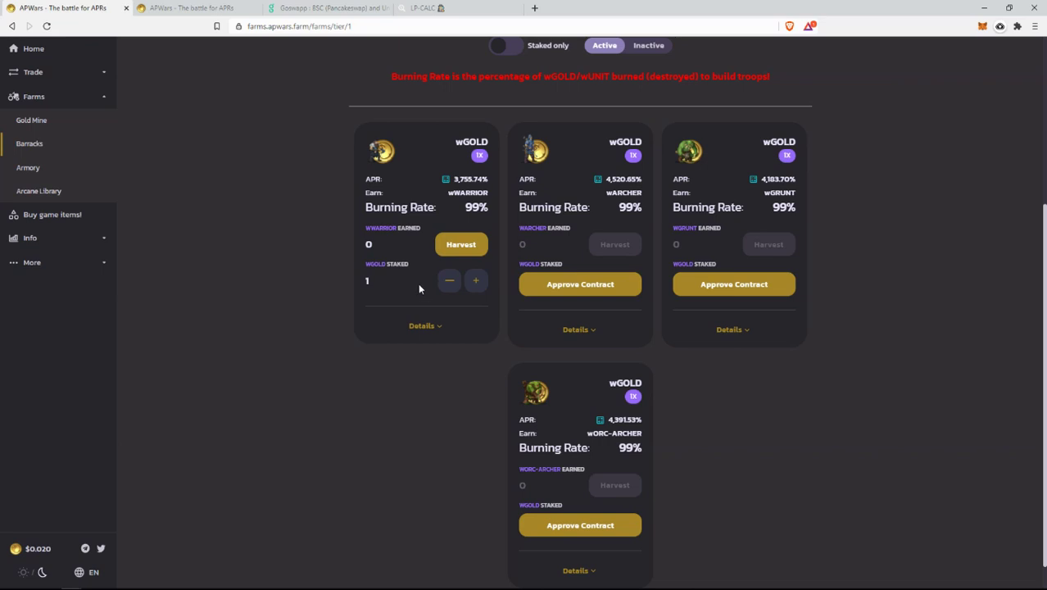
double_click(367, 282)
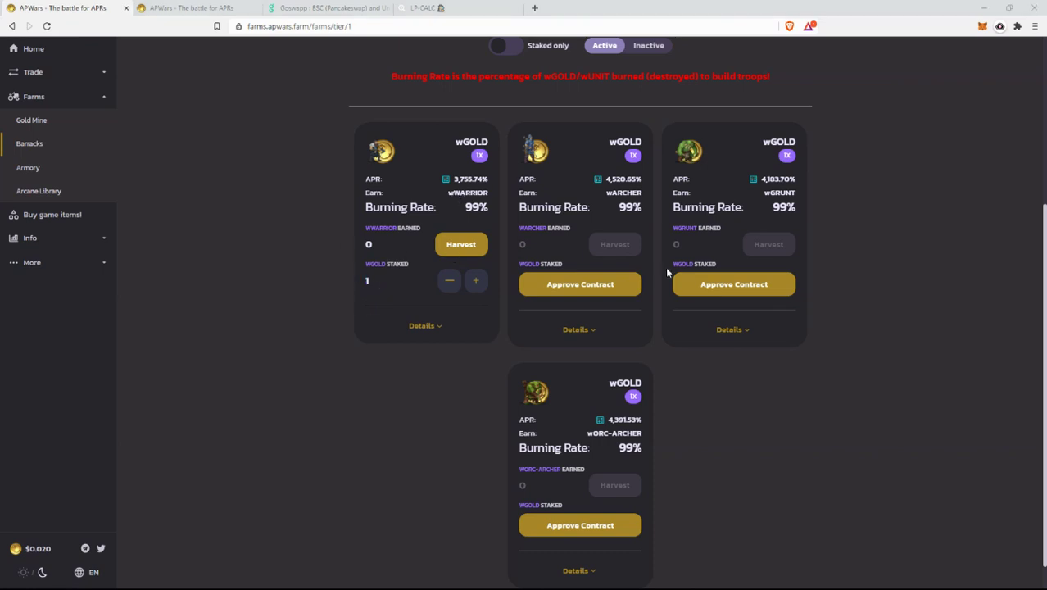
key("alt+Tab")
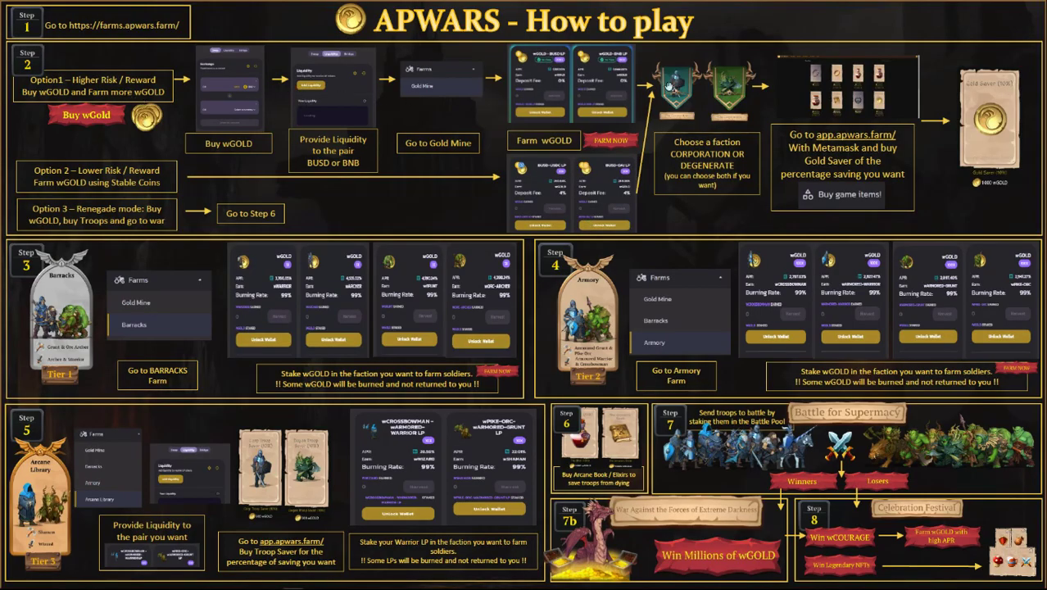
key("alt+Tab")
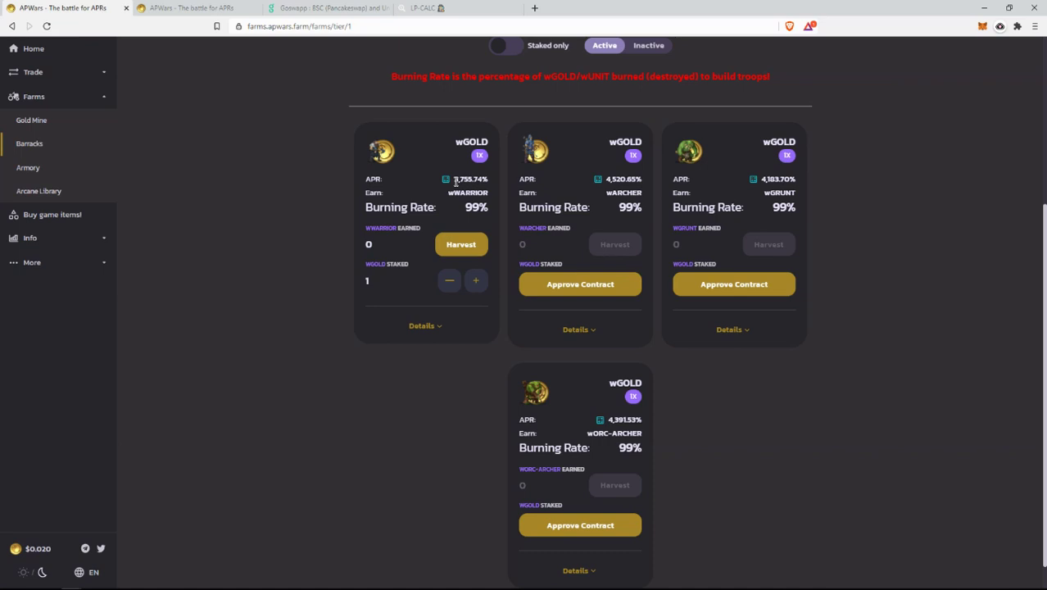
- Examine the APR and the wWARRIOR earned in the Barracks wWARRIOR pool
left_click_drag(456, 180, 492, 184)
left_click(486, 175)
left_click(492, 185)
double_click(368, 245)
left_click(369, 246)
double_click(369, 245)
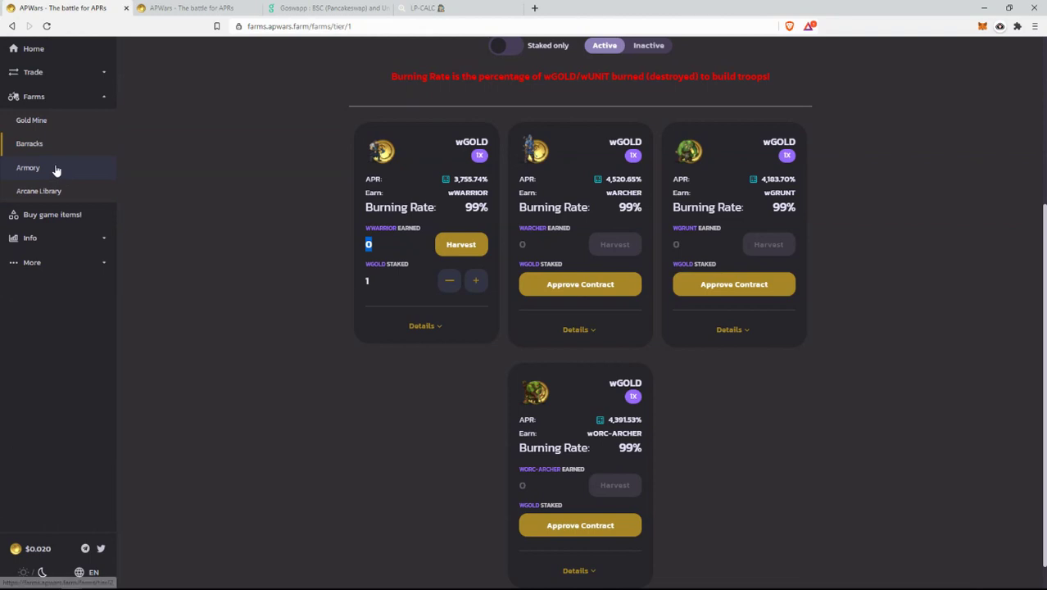
- Open the Armory farms and try to approve the contract of the wGOLD pool that earns wARMORED-WARRIOR
left_click(54, 168)
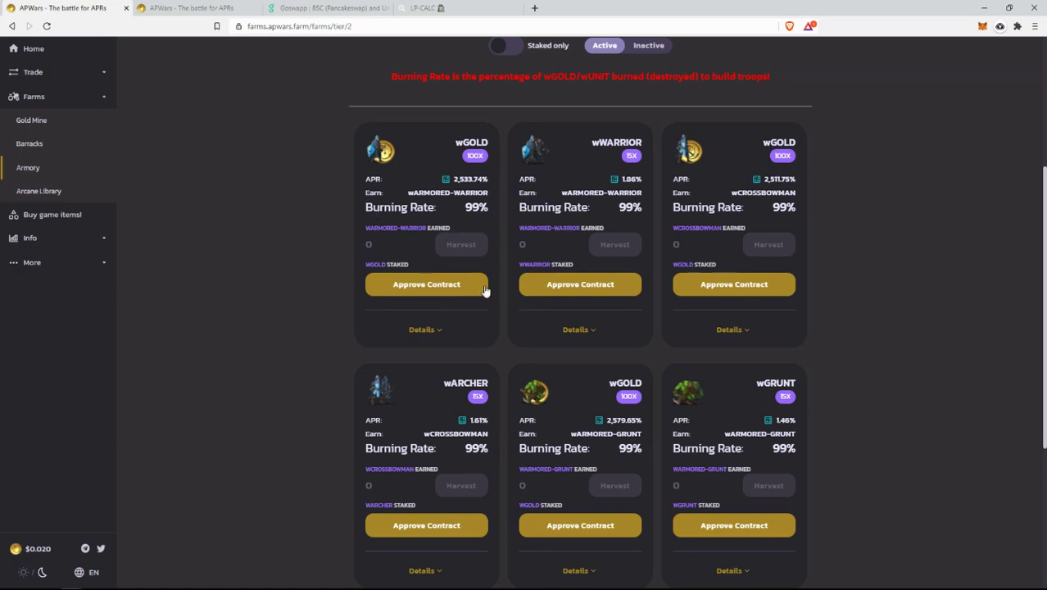
left_click(441, 287)
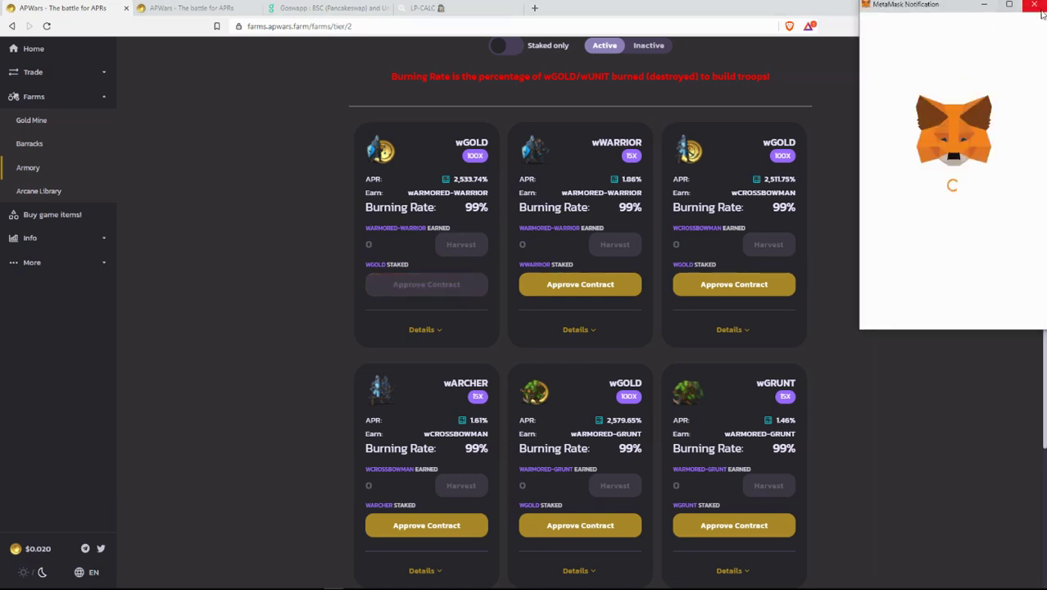
left_click(1035, 5)
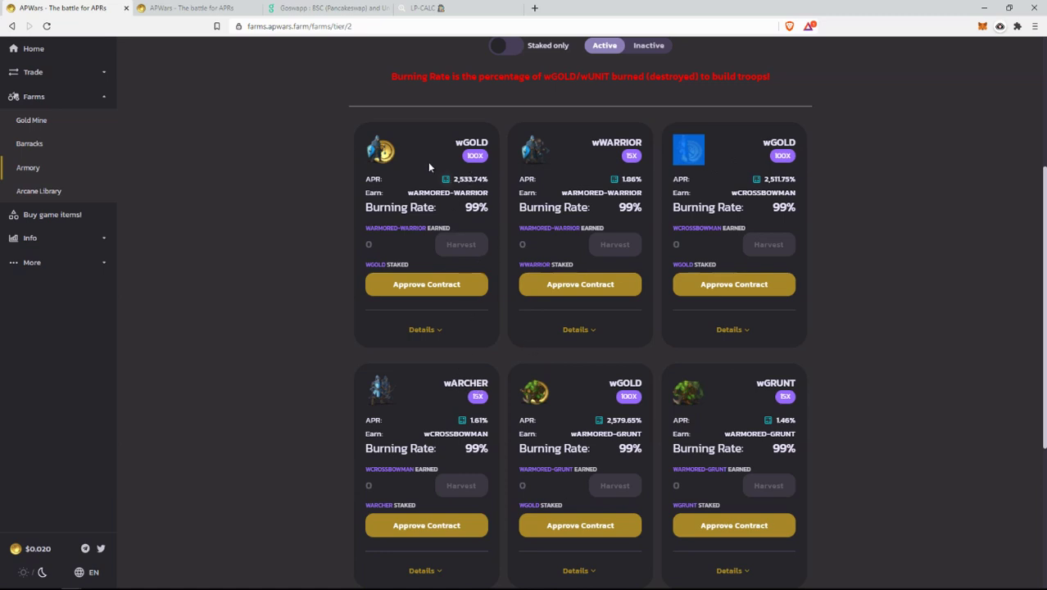
- Review the APR, earned token and burning rate of the Armory's wARMORED-WARRIOR, wCROSSBOWMAN and wARMORED-GRUNT pools
mouse_move(365, 176)
left_mouse_down()
mouse_move(406, 211)
mouse_move(443, 221)
left_mouse_up()
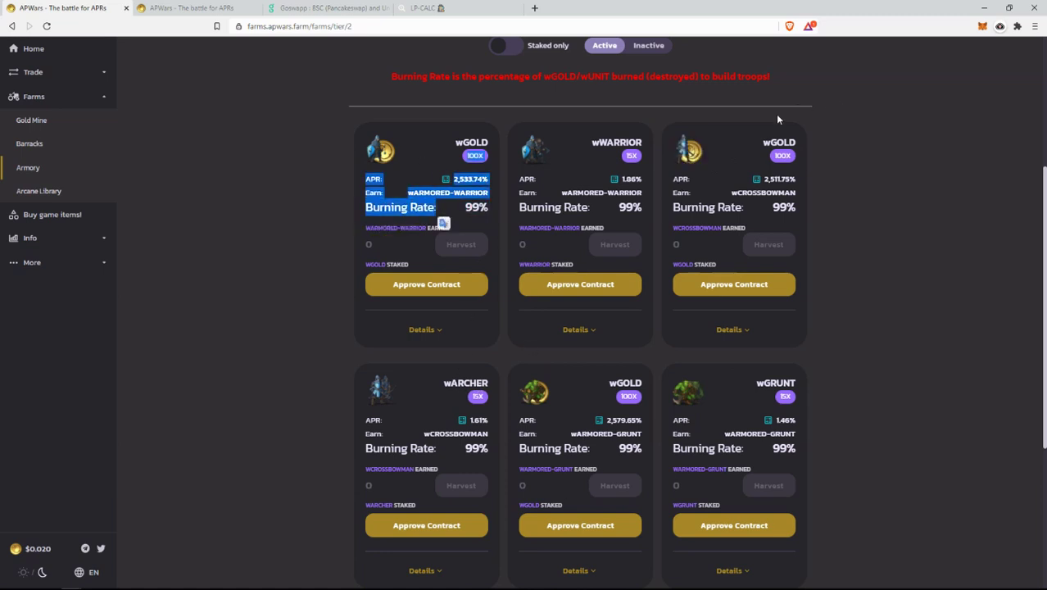
mouse_move(696, 177)
left_mouse_down()
mouse_move(721, 229)
mouse_move(743, 211)
left_mouse_up()
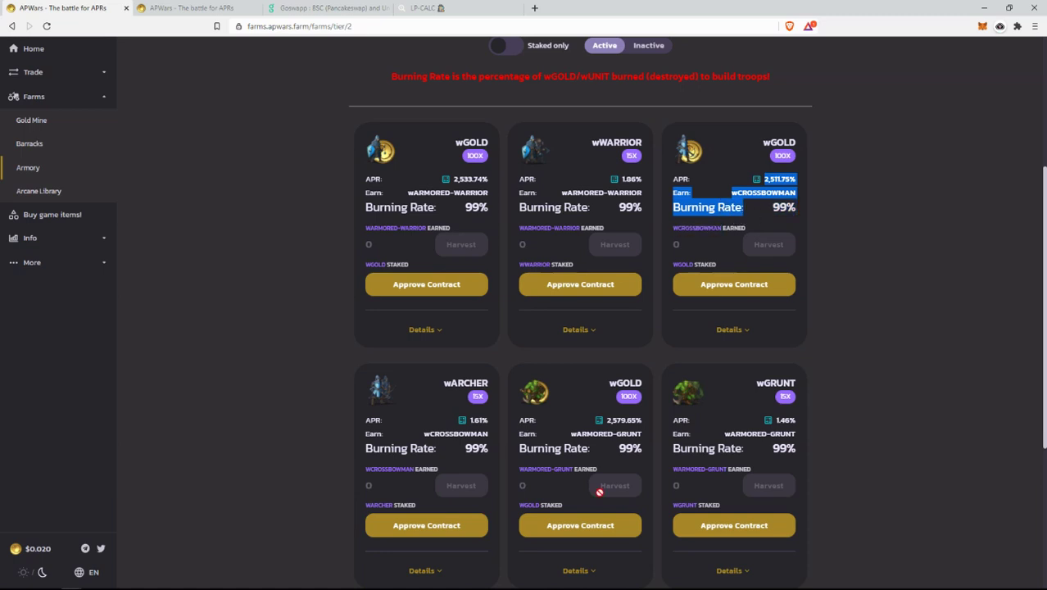
mouse_move(564, 423)
left_mouse_down()
mouse_move(608, 434)
mouse_move(627, 453)
mouse_move(777, 449)
left_mouse_up()
- Examine the earned token and burning rate of the Armory wGOLD pool that earns wPIKE-ORC
scroll(732, 406, "down", 3)
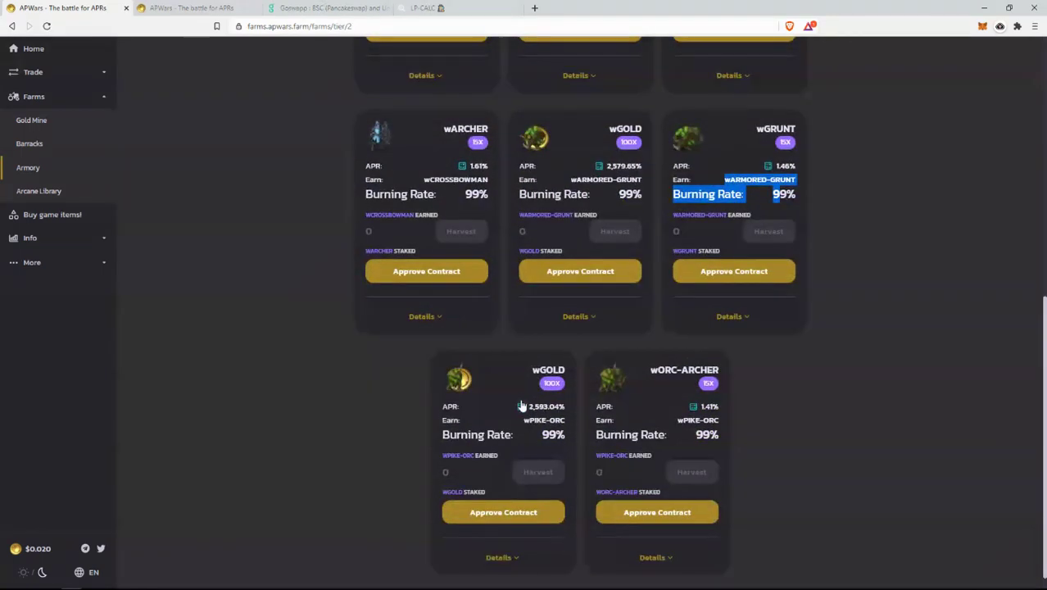
mouse_move(482, 423)
left_mouse_down()
mouse_move(568, 440)
mouse_move(566, 426)
left_mouse_up()
left_click(518, 425)
left_click(538, 442)
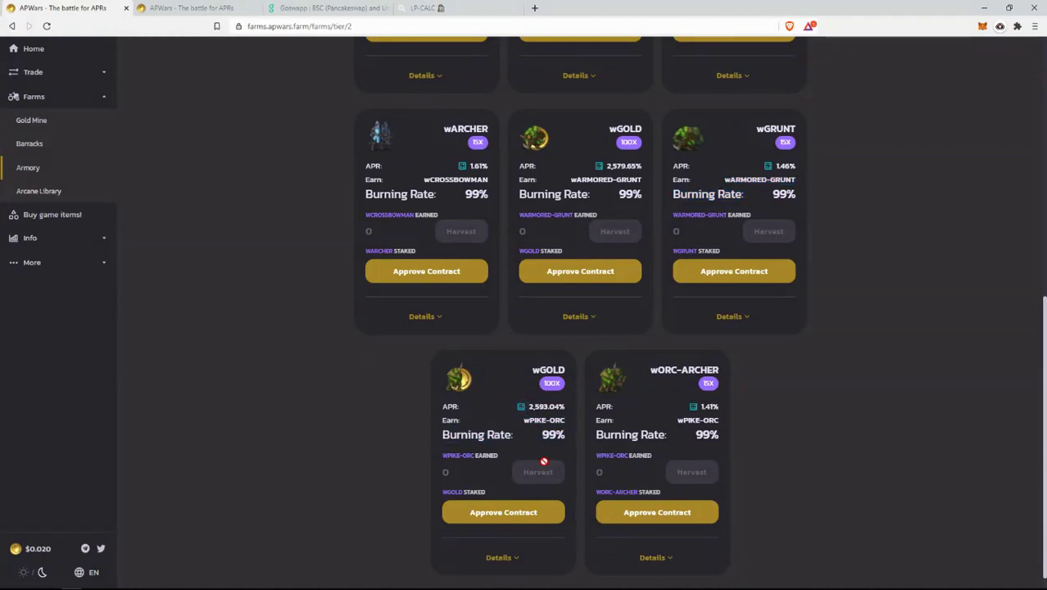
scroll(545, 465, "up", 2)
scroll(545, 468, "down", 2)
left_click_drag(540, 436, 564, 440)
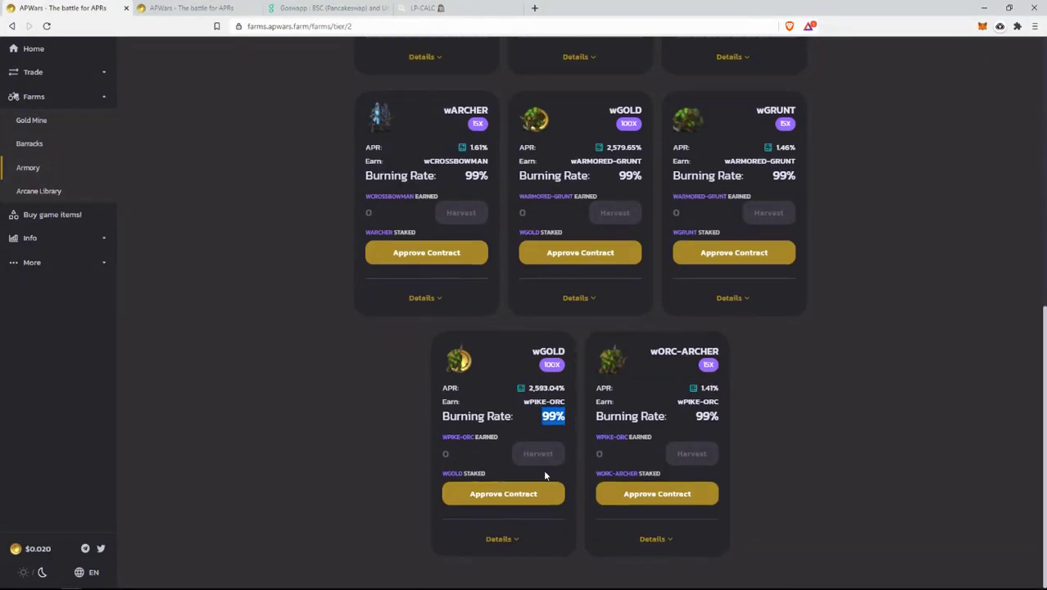
scroll(544, 471, "up", 2)
- Check the wGOLD price of Gold Saver (10%) in the APWars shop and return to the Armory farms
key("ctrl+Tab")
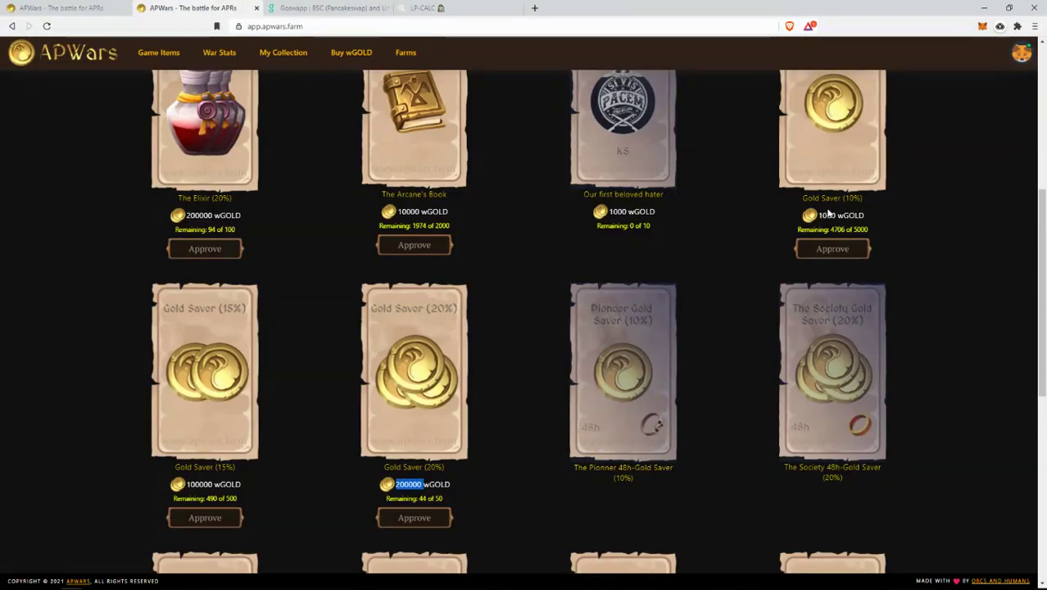
left_click_drag(818, 215, 837, 216)
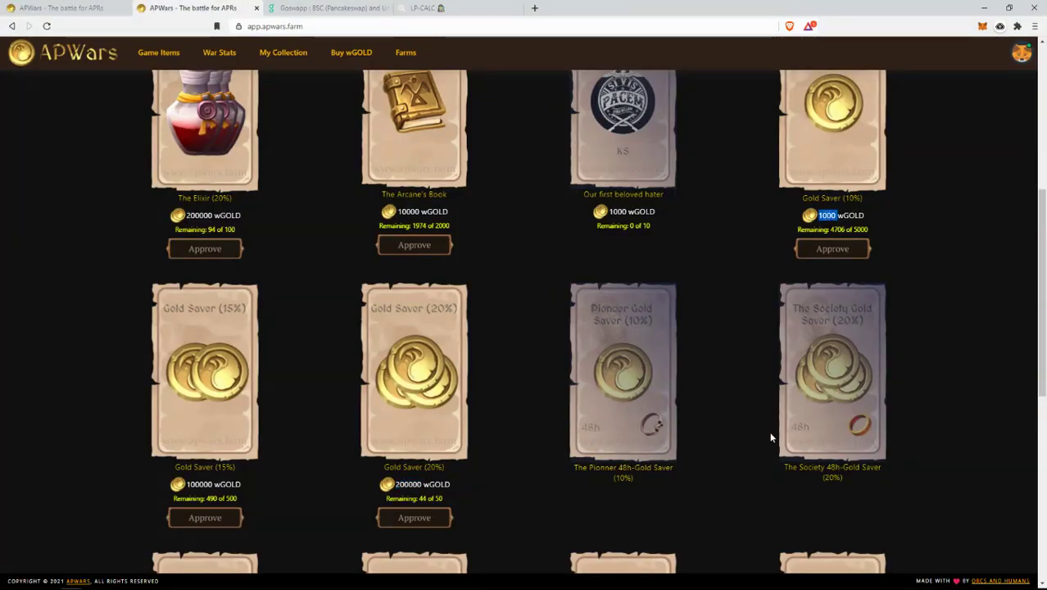
left_click(114, 7)
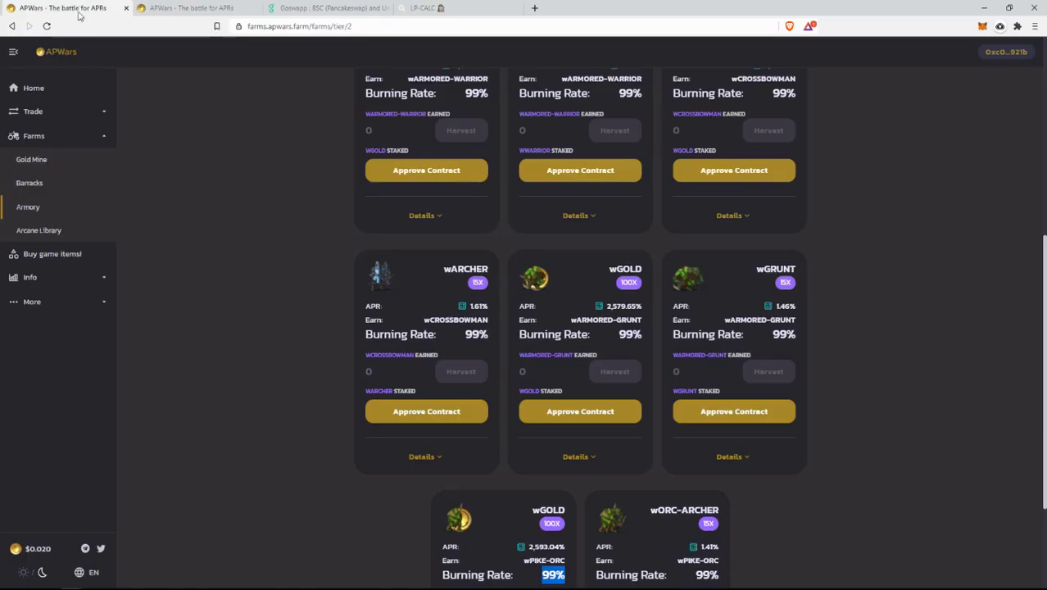
- Look over all the Armory pools and switch back to the game items in the APWars shop
scroll(751, 340, "up", 2)
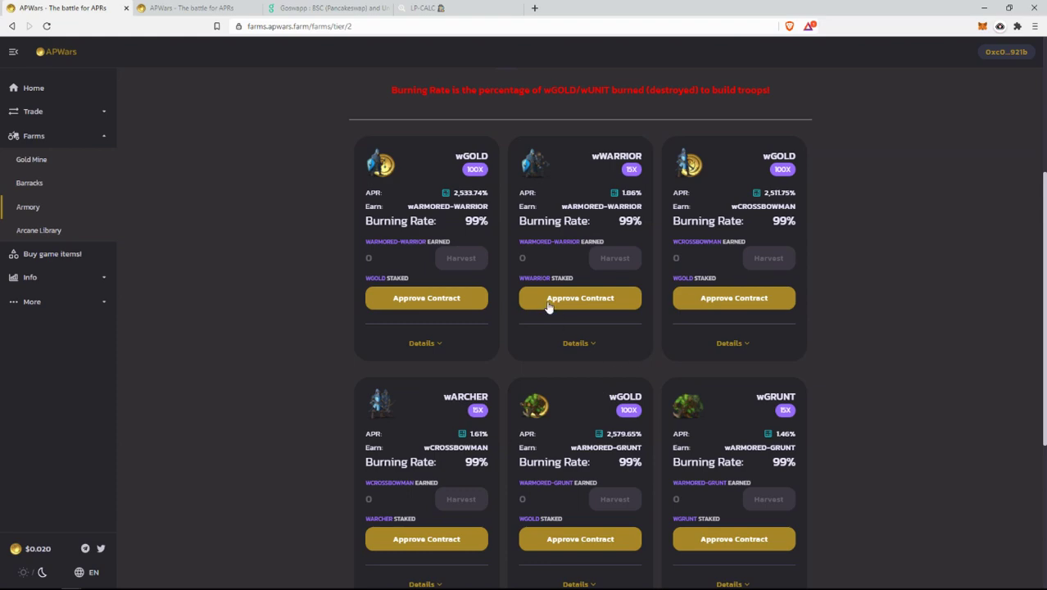
scroll(551, 306, "down", 3)
scroll(551, 305, "up", 3)
left_click(203, 8)
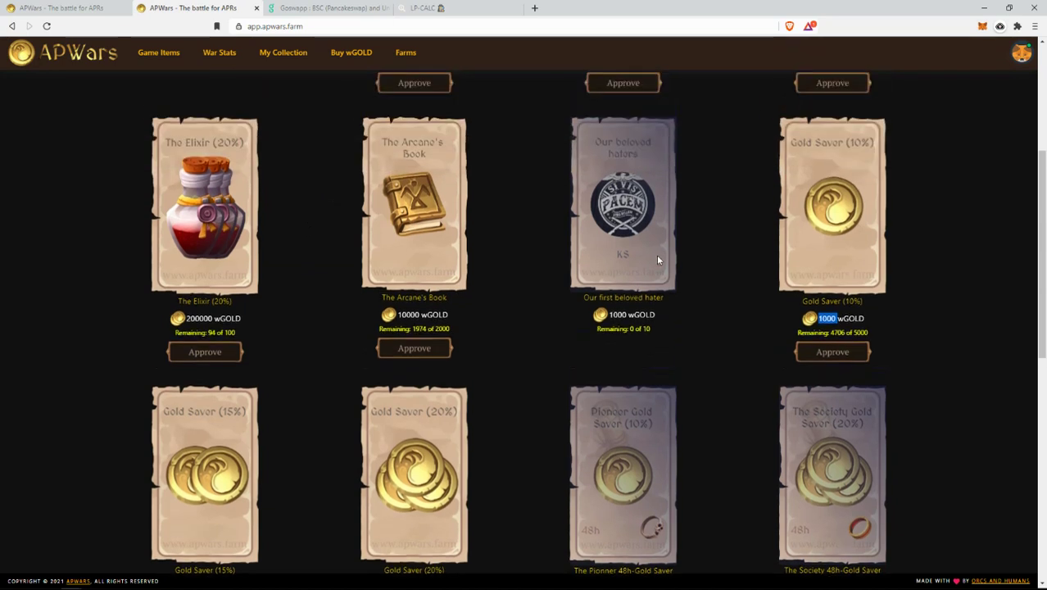
- Examine how many Gold Saver (10%) items remain in the APWars shop
scroll(658, 261, "up", 1)
left_click(884, 344)
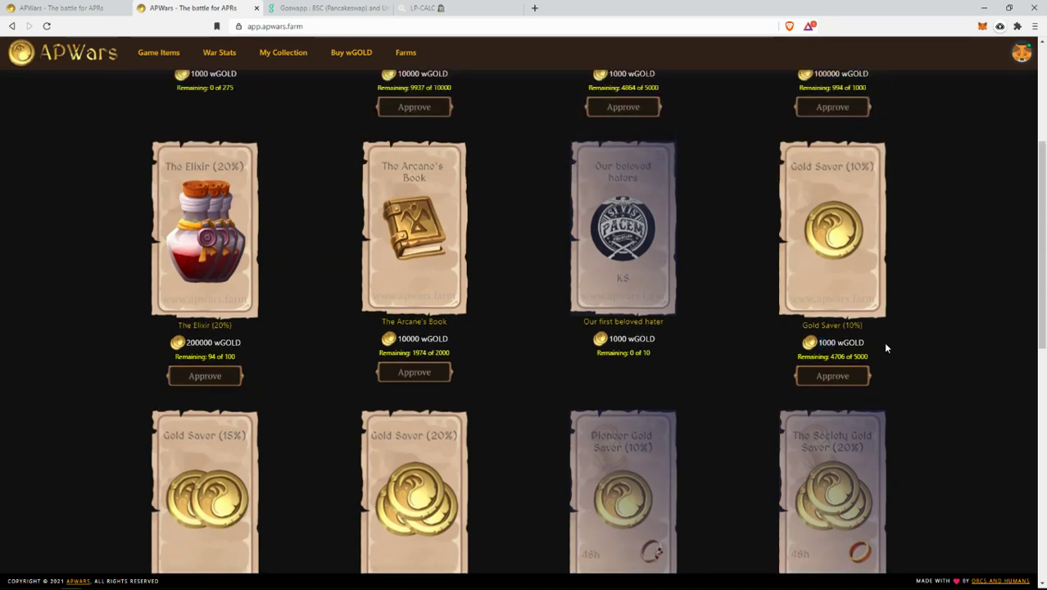
double_click(831, 356)
left_click(829, 368)
left_click_drag(831, 357, 890, 357)
left_click(870, 361)
left_click(833, 358)
left_click(869, 357)
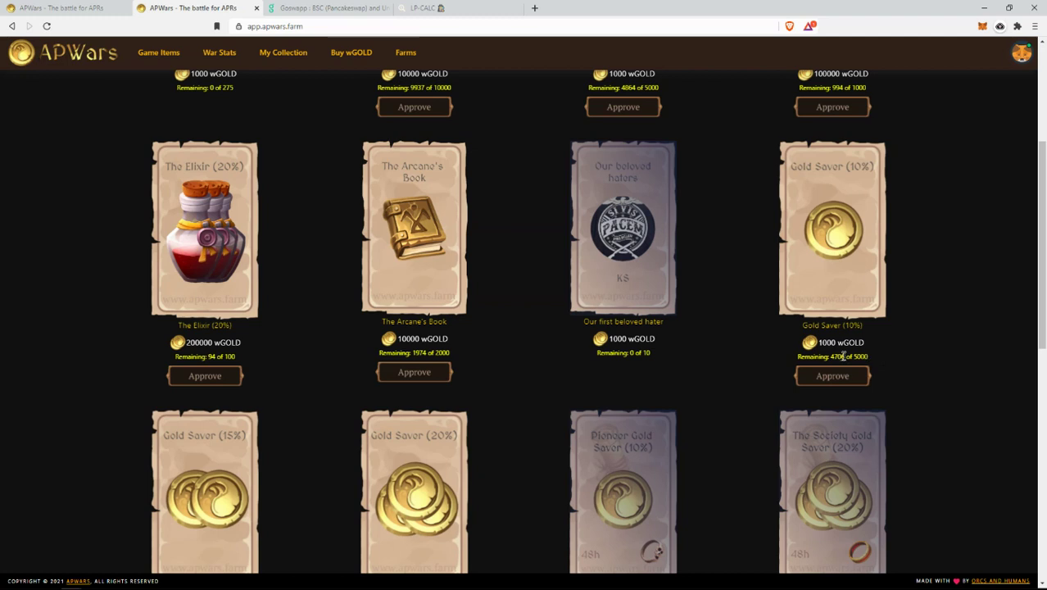
- Check the wGOLD price of Gold Saver (10%) and look over the neighbouring game items
double_click(823, 343)
left_click_drag(834, 325, 865, 331)
left_click(852, 341)
double_click(828, 344)
left_click(833, 346)
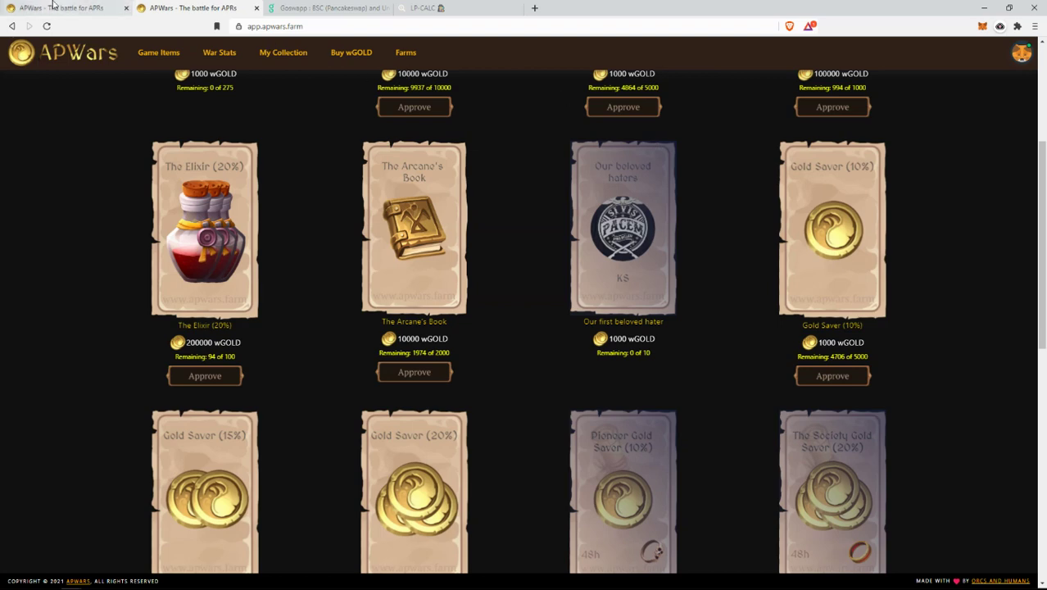
scroll(426, 208, "up", 1)
scroll(443, 221, "up", 3)
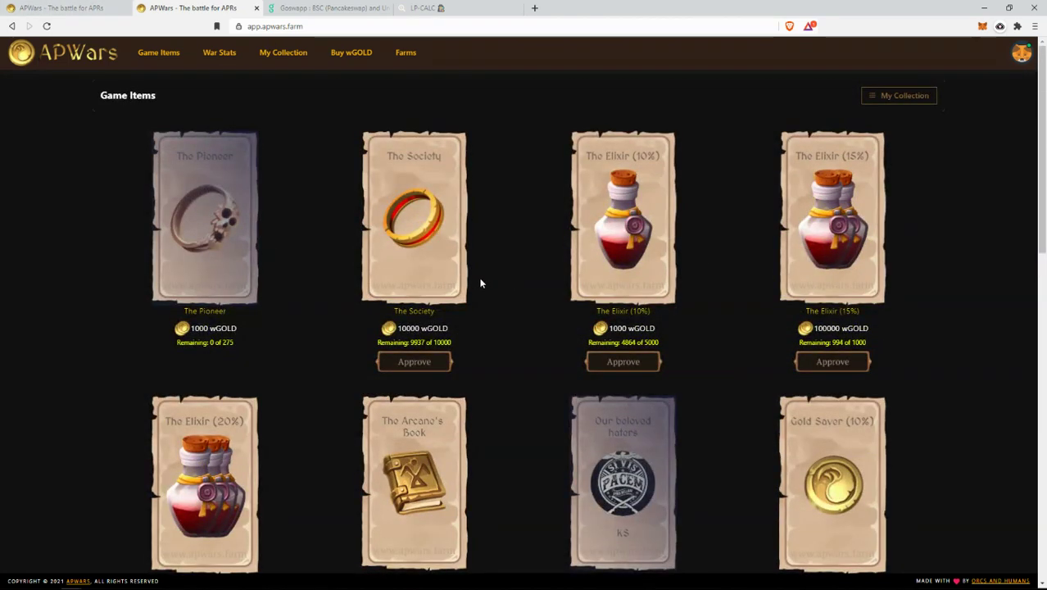
scroll(480, 279, "down", 5)
scroll(717, 241, "up", 2)
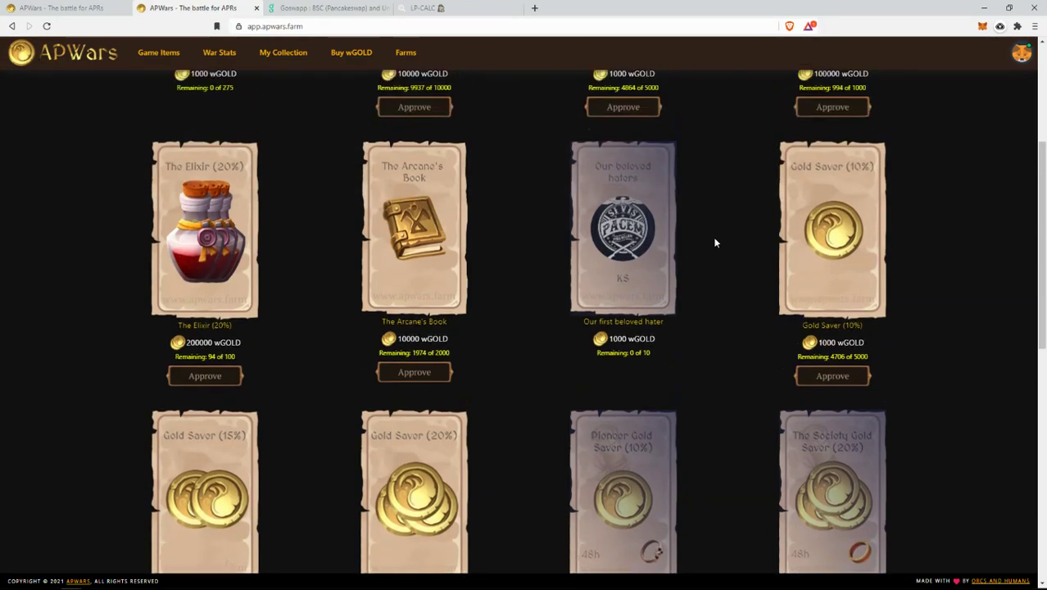
- Switch back to the farms site, open the Arcane Library farm and look over its wWIZARD and wSHAMAN pools
left_click(29, 7)
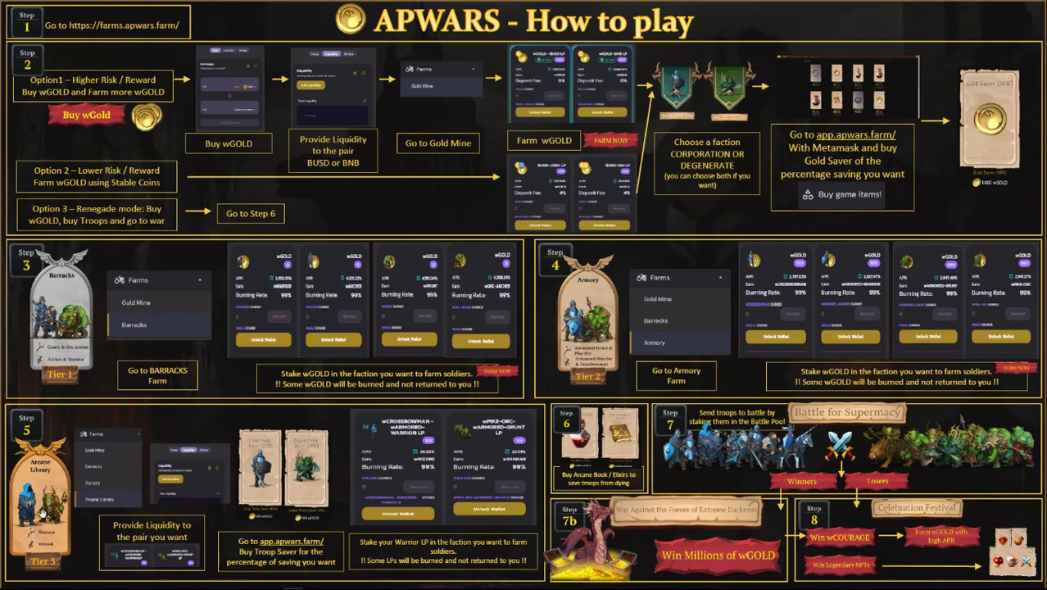
key("alt+Tab")
left_click(18, 232)
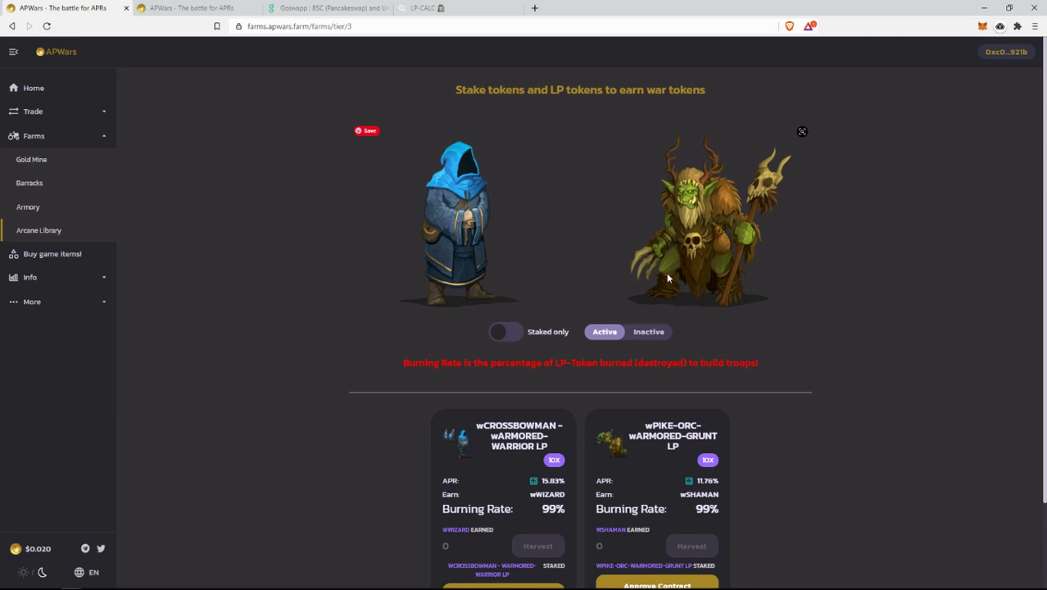
scroll(720, 143, "down", 2)
scroll(720, 143, "up", 2)
scroll(459, 407, "down", 2)
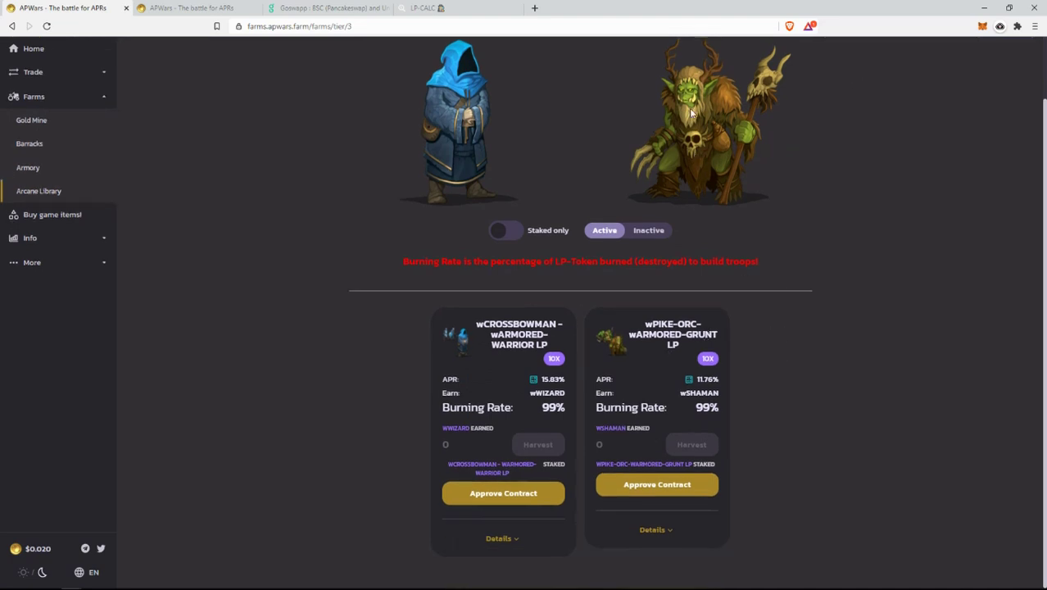
scroll(703, 177, "up", 2)
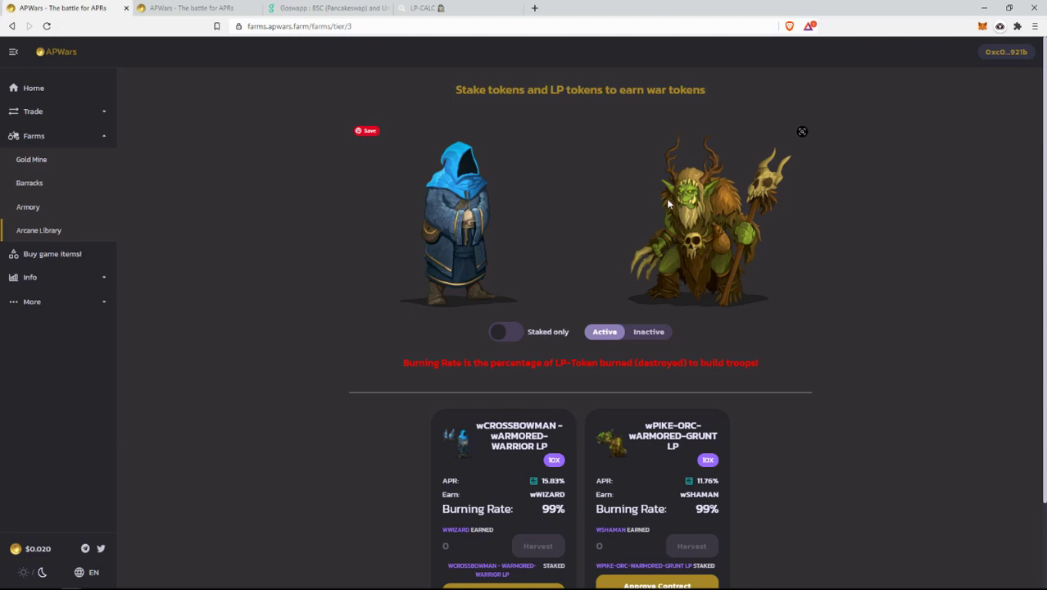
scroll(684, 198, "down", 2)
scroll(731, 147, "up", 1)
scroll(733, 151, "up", 2)
scroll(666, 213, "down", 2)
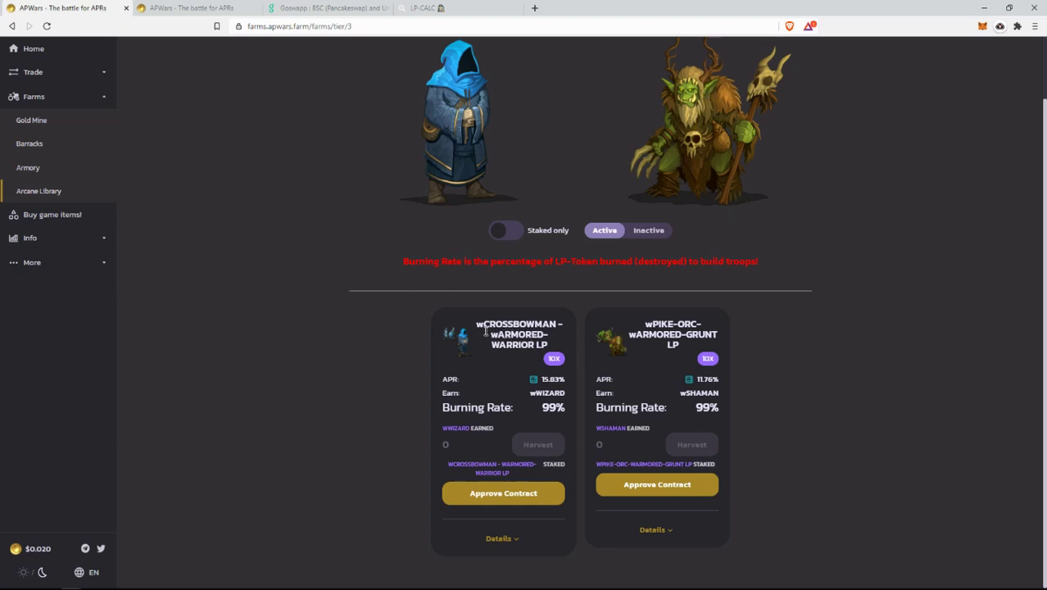
- Examine the LP pair and burning rate of the Arcane Library pool that earns wWIZARD
left_click_drag(479, 324, 545, 379)
left_click(551, 348)
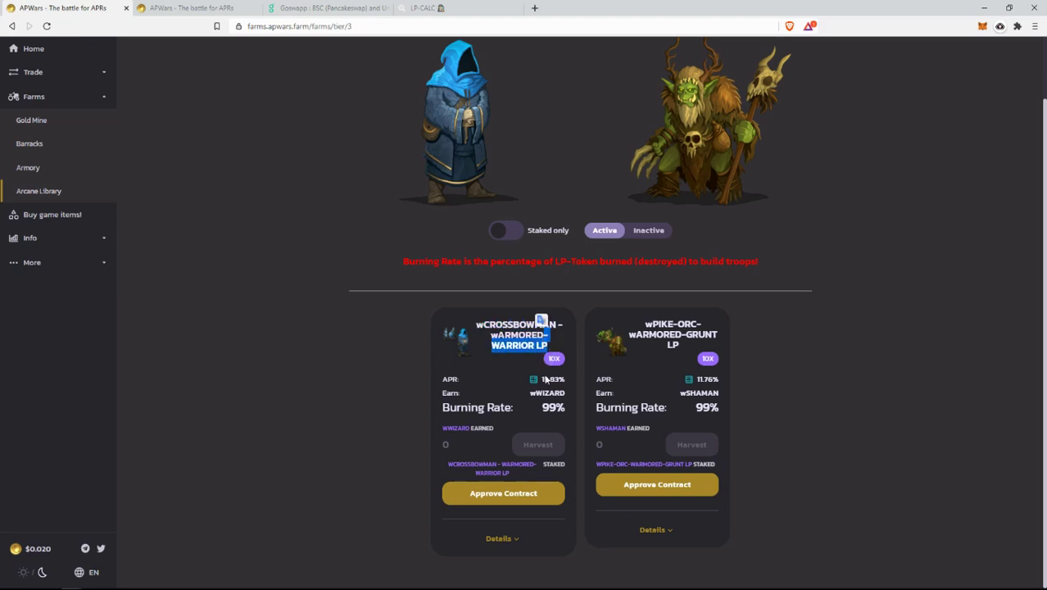
double_click(552, 408)
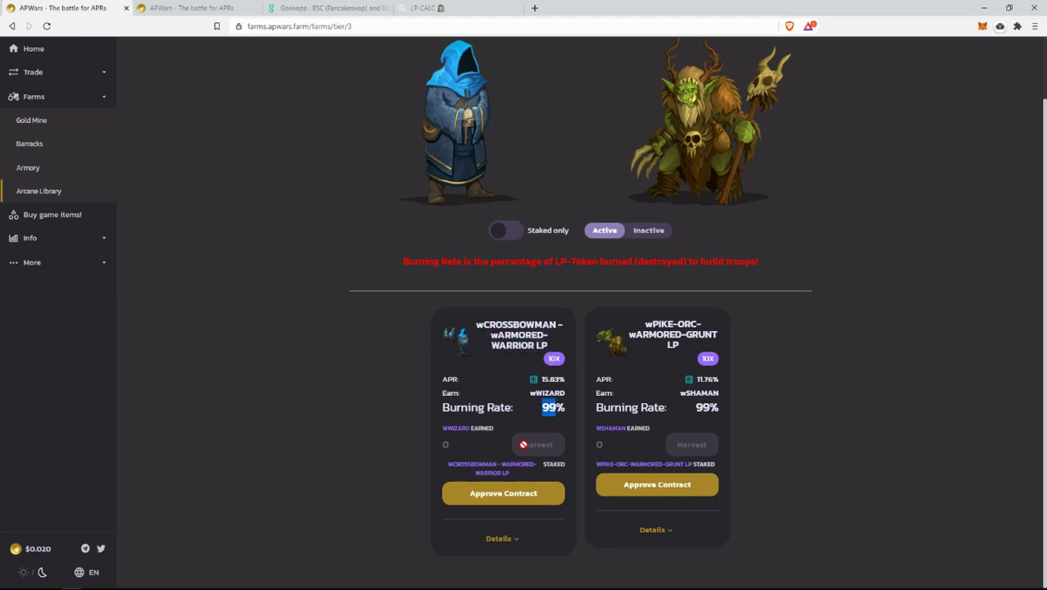
left_click(550, 408)
double_click(549, 408)
mouse_move(481, 324)
left_mouse_down()
mouse_move(526, 329)
mouse_move(553, 359)
mouse_move(474, 325)
left_mouse_up()
left_click(549, 344)
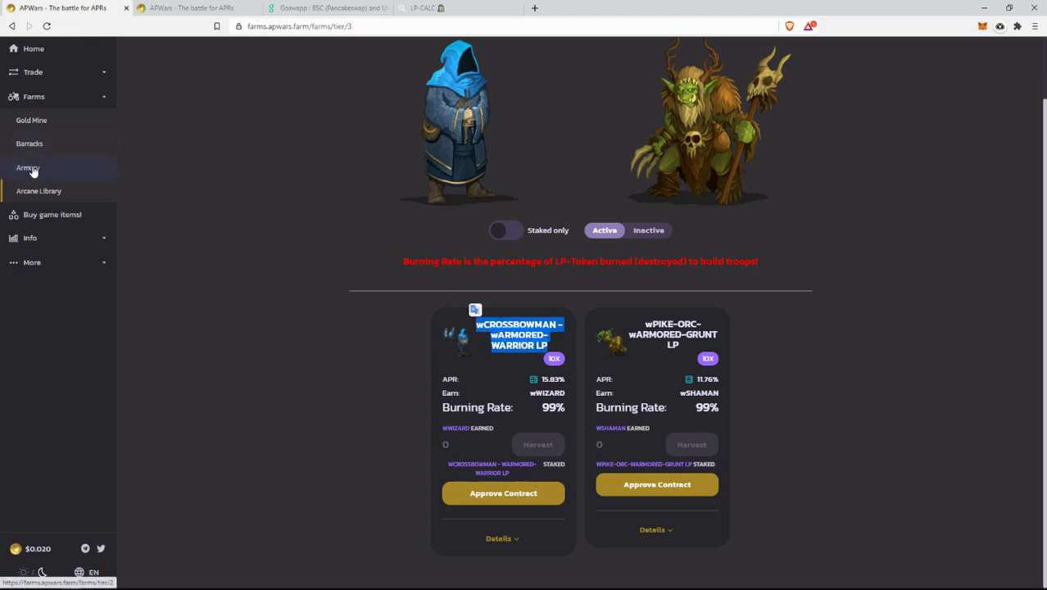
- Recheck the burning rate and the required LP token name of the wWIZARD pool
left_click(547, 412)
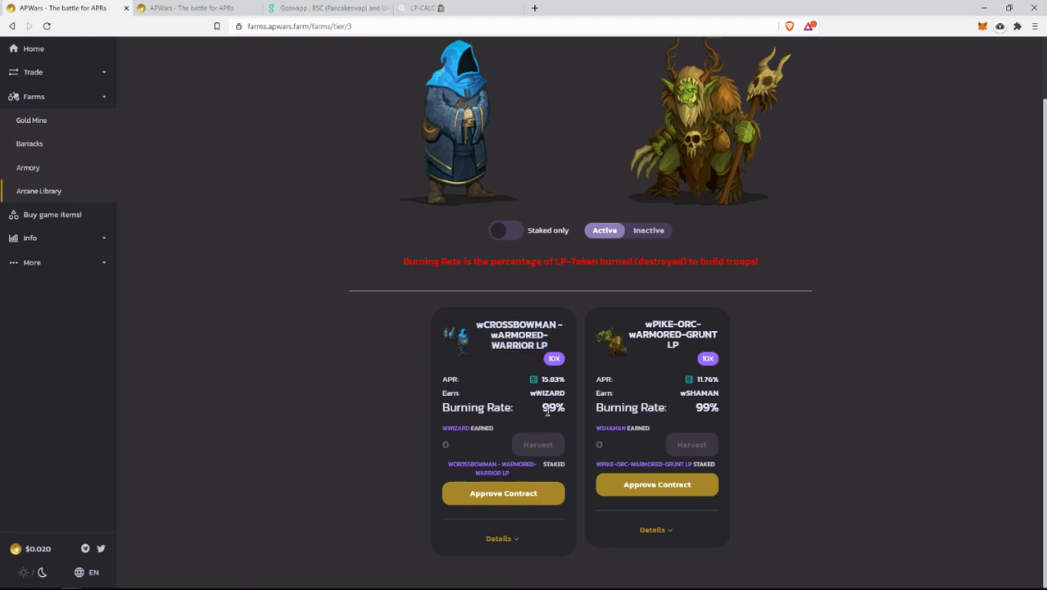
left_click_drag(541, 414, 557, 409)
left_click_drag(558, 411, 565, 409)
mouse_move(482, 324)
left_mouse_down()
mouse_move(553, 351)
mouse_move(478, 327)
left_mouse_up()
left_click(477, 328)
left_click(41, 74)
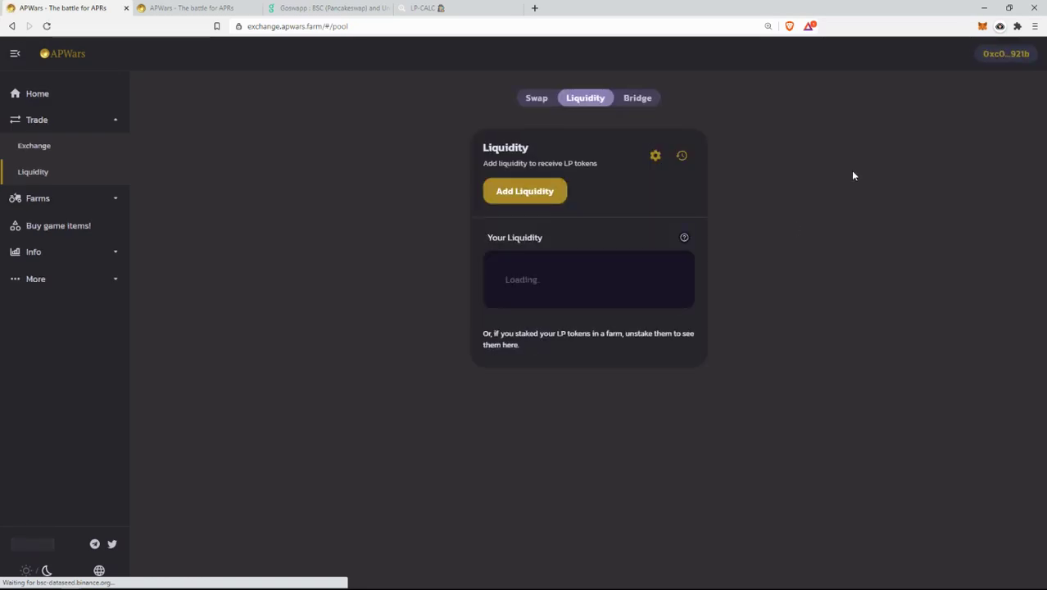
left_click(533, 196)
left_click(662, 206)
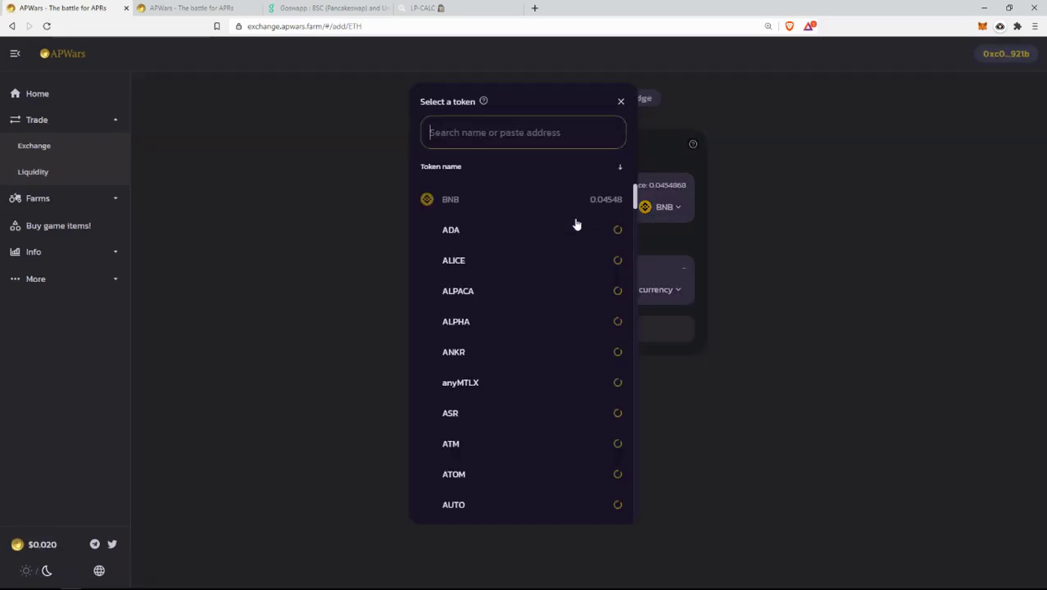
type("war")
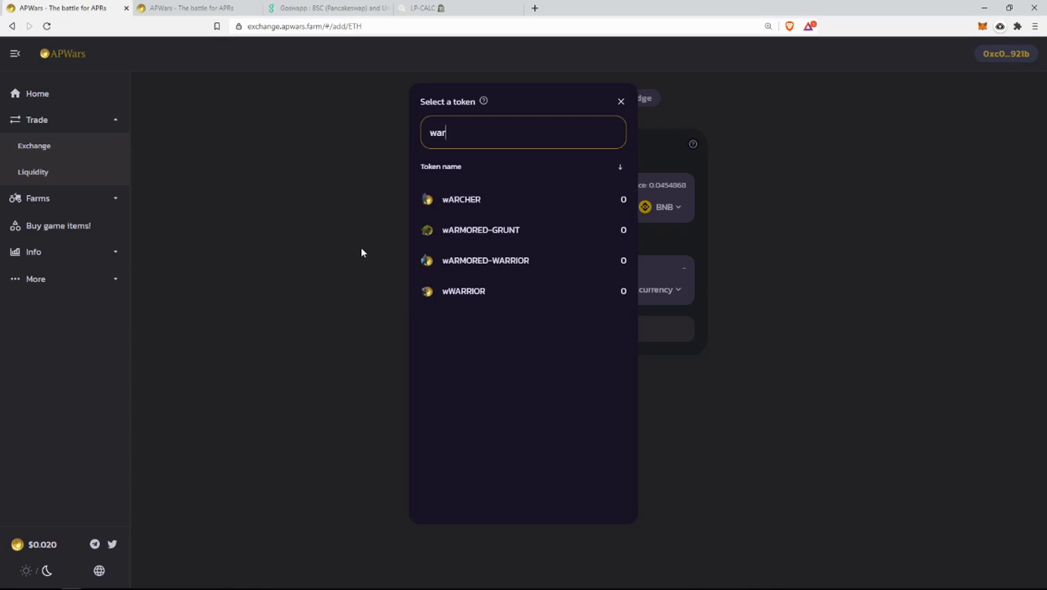
left_click(65, 174)
- Go back to the Arcane Library farm and check which two tokens make up the wWIZARD pool's LP
left_click(79, 200)
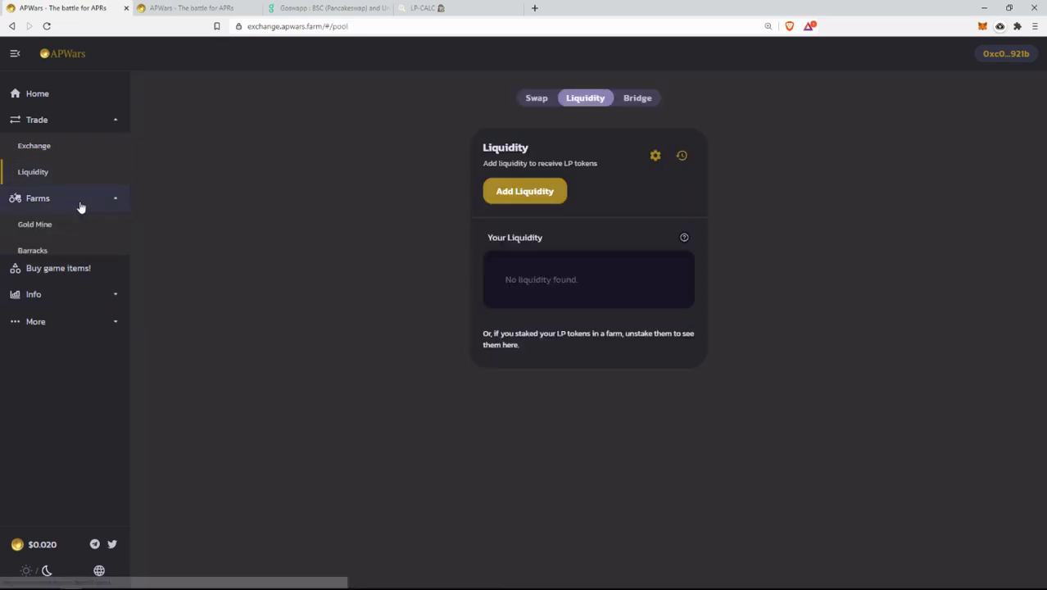
left_click(119, 291)
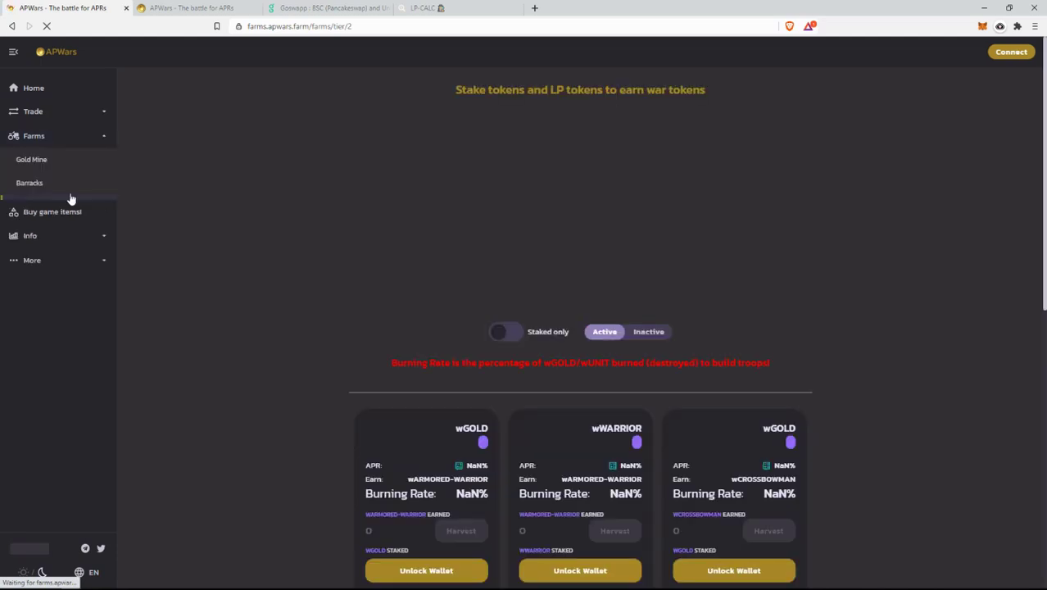
left_click(63, 236)
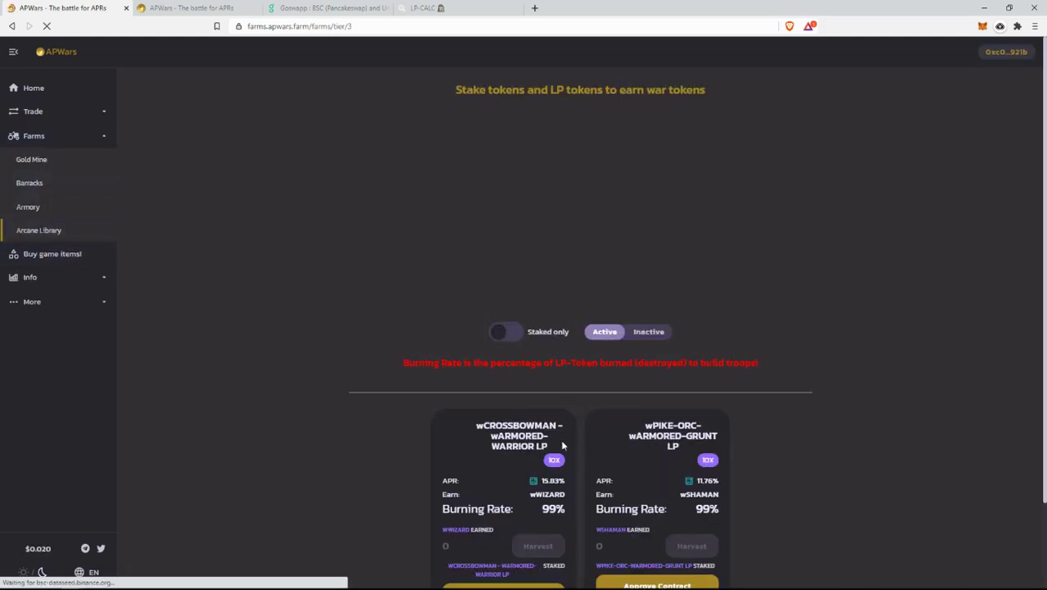
left_click_drag(495, 428, 552, 411)
left_click(515, 431)
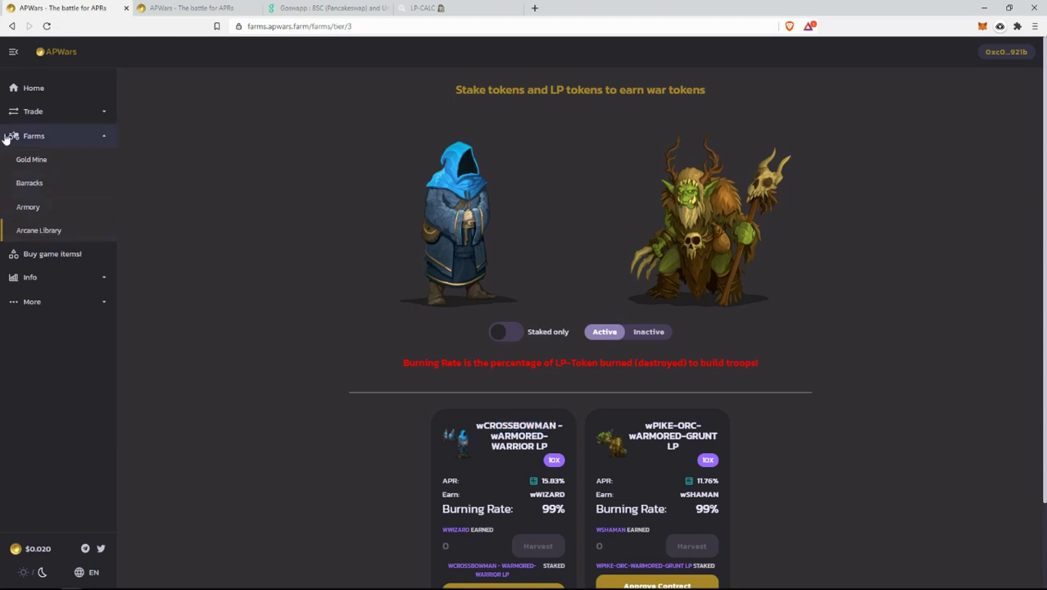
- Start adding liquidity on the exchange and choose wCROSSBOWMAN as the first token
left_click(58, 112)
left_click(60, 162)
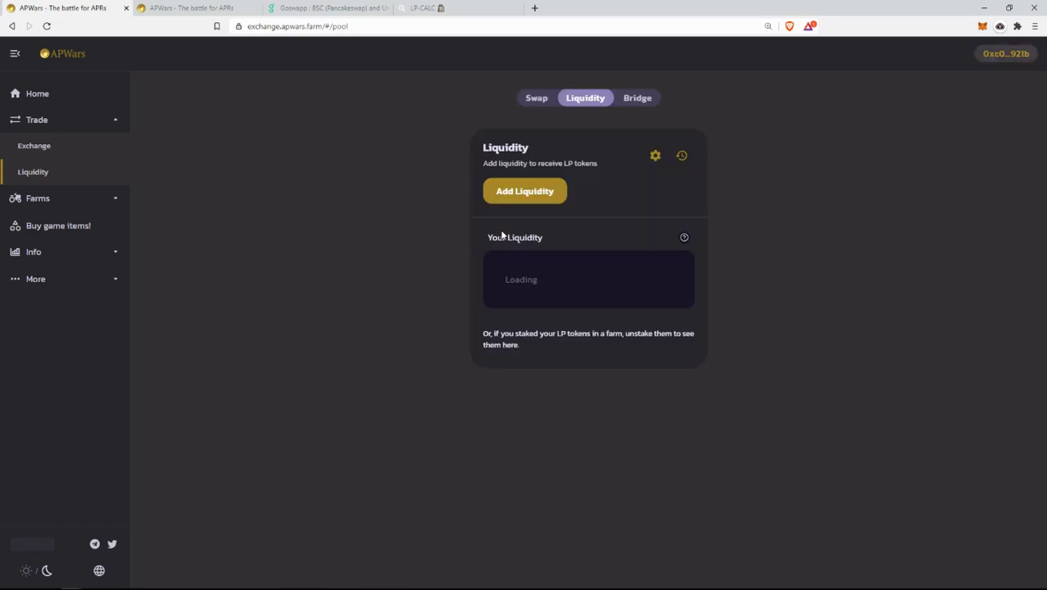
left_click(525, 193)
left_click(662, 208)
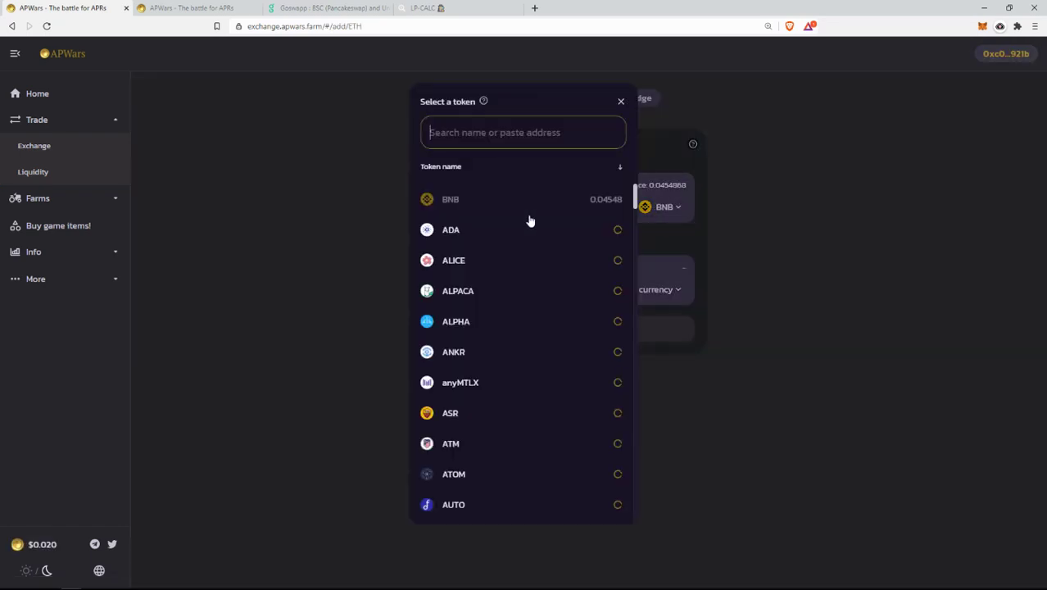
type("wco")
key("BackSpace")
key("BackSpace")
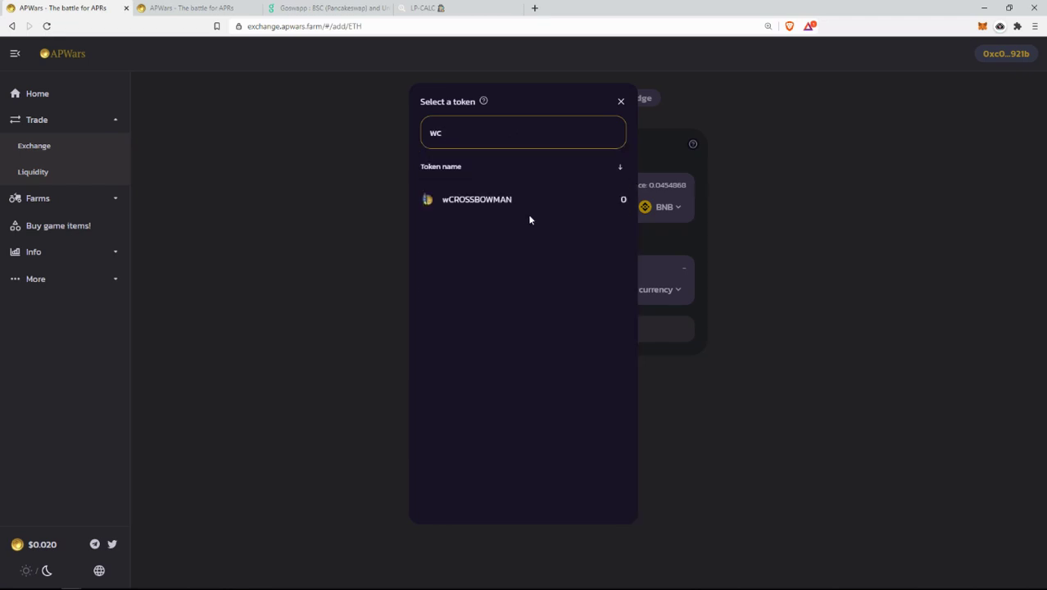
type("cr")
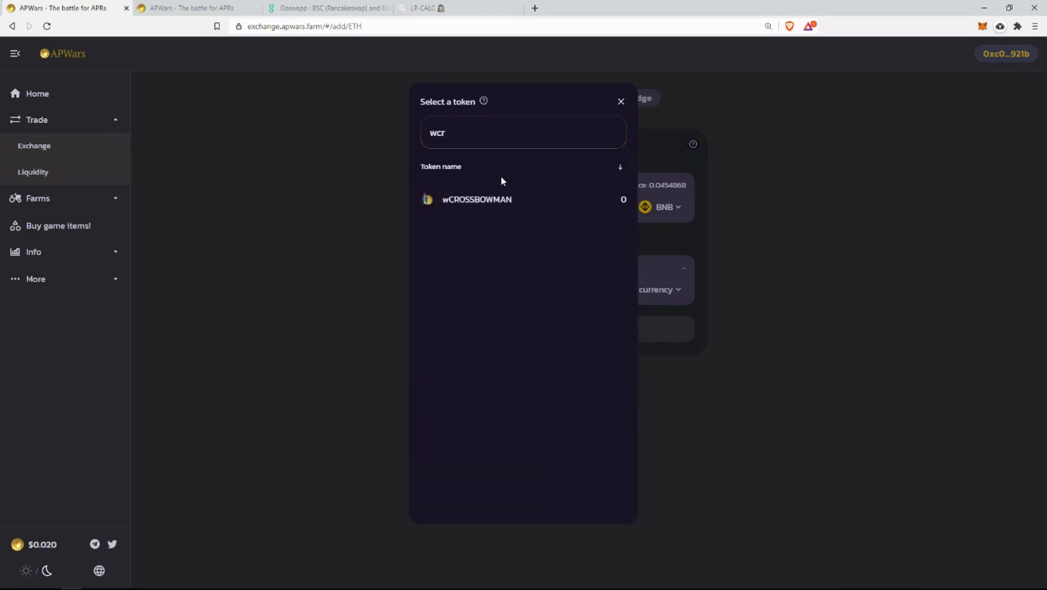
left_click(502, 199)
- Choose wARMORED-WARRIOR as the second token of the liquidity pair
left_click(524, 246)
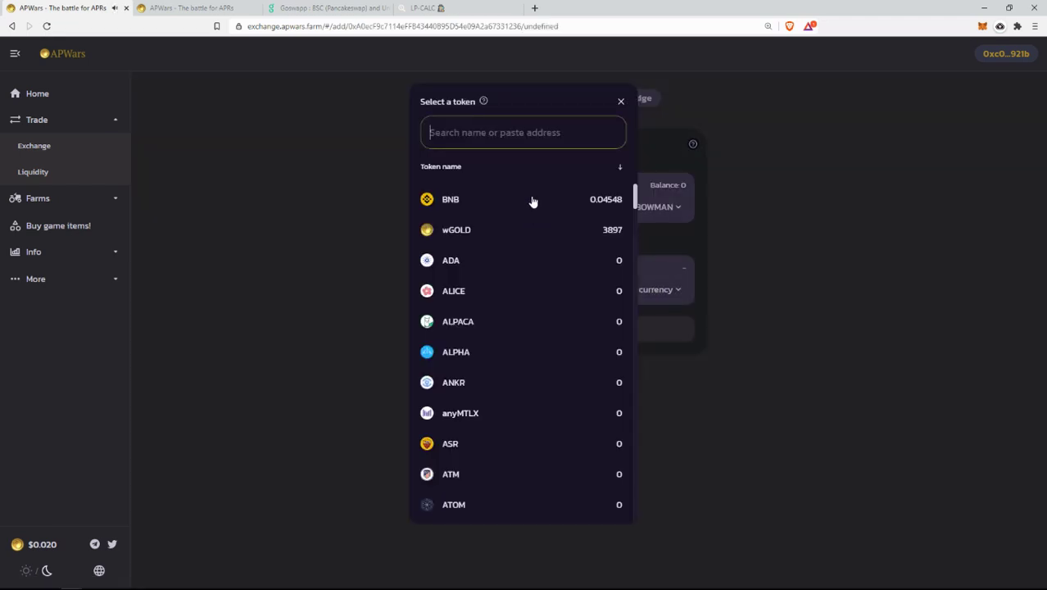
type("war")
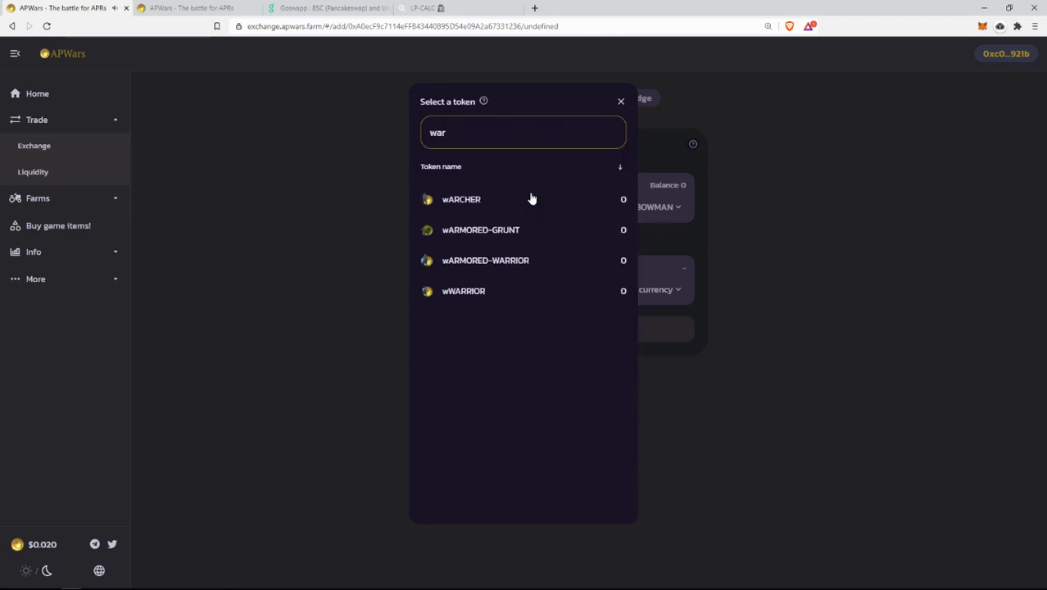
left_click(491, 260)
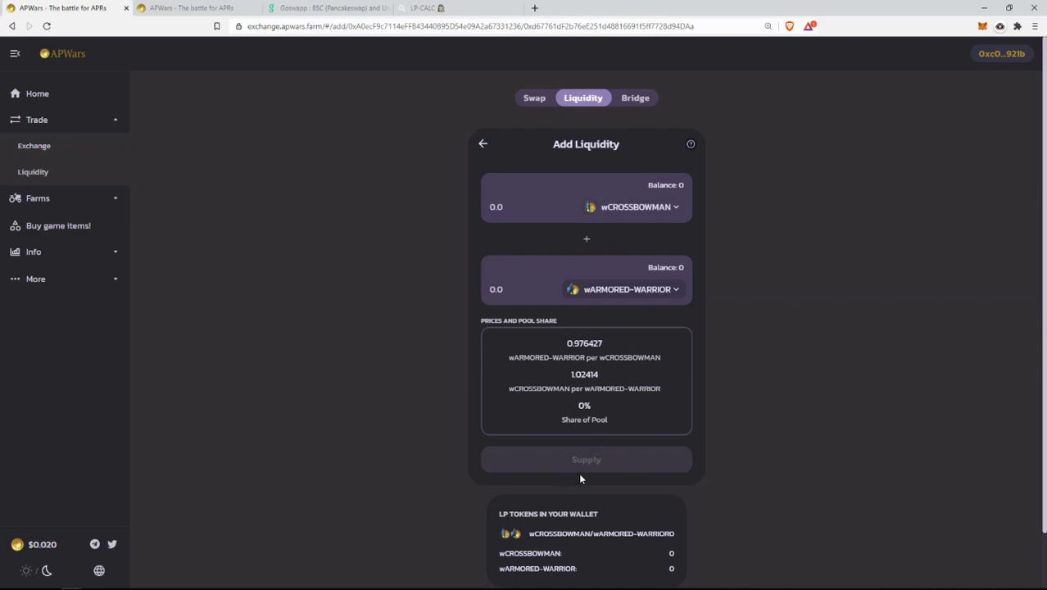
- Return to the Arcane Library farm and view its two LP pools
left_click(66, 198)
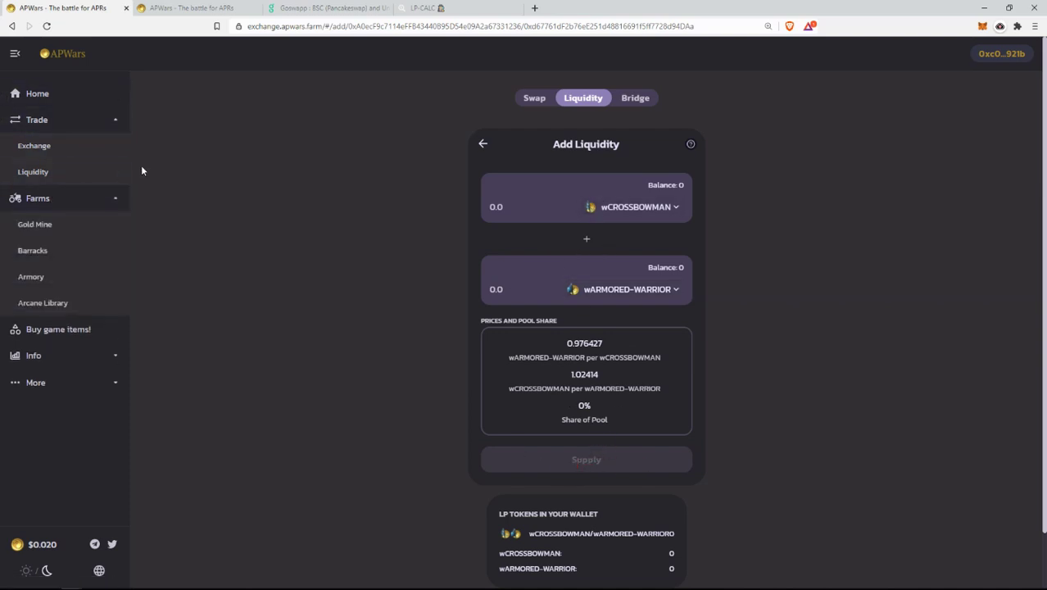
left_click(69, 276)
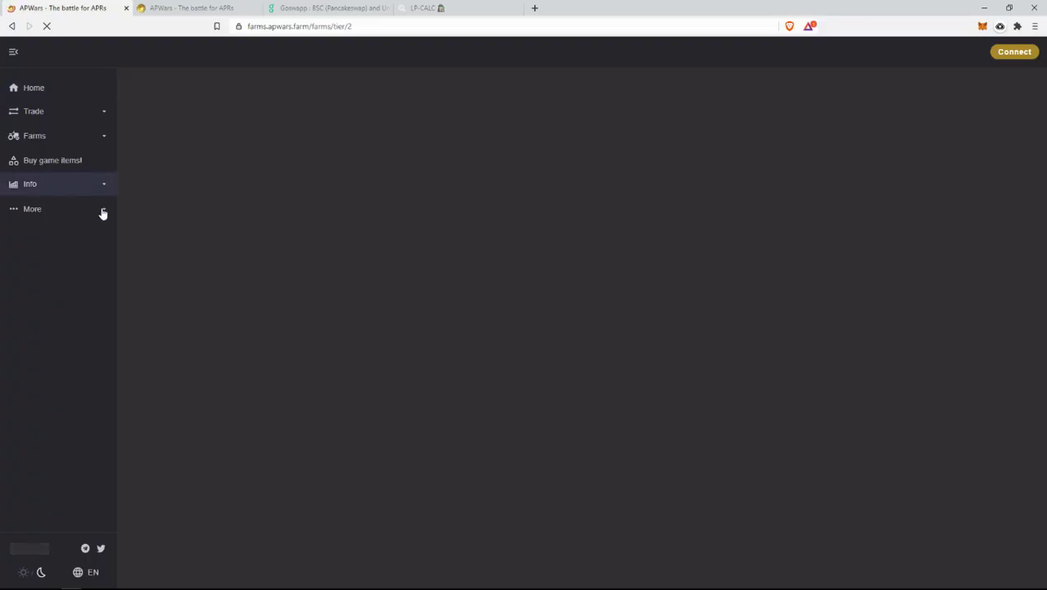
left_click(49, 139)
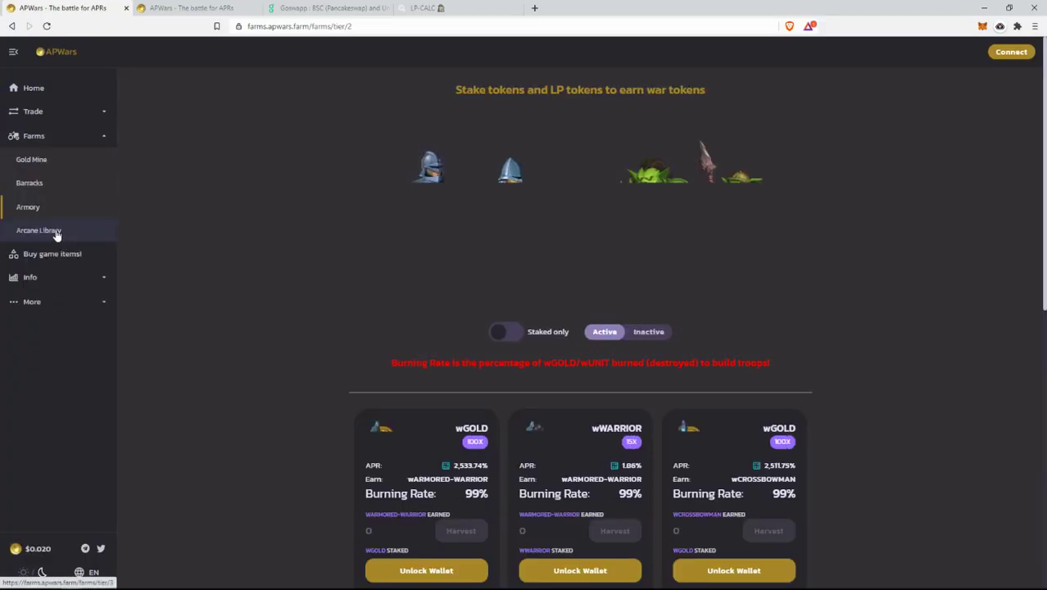
left_click(54, 232)
scroll(426, 291, "down", 1)
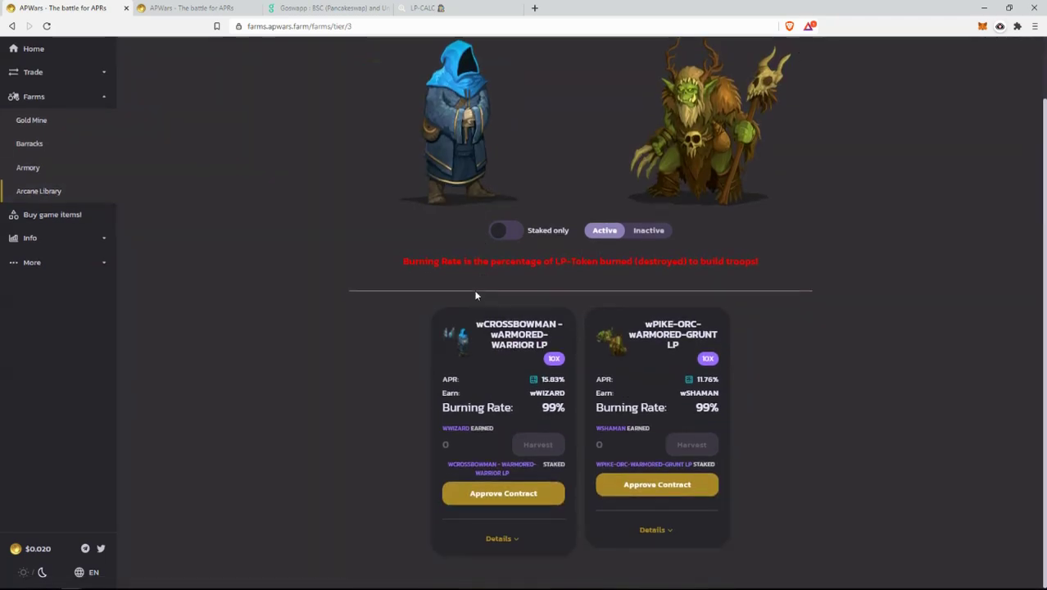
- Switch to the APWars shop and look over the game items on offer
left_click(194, 8)
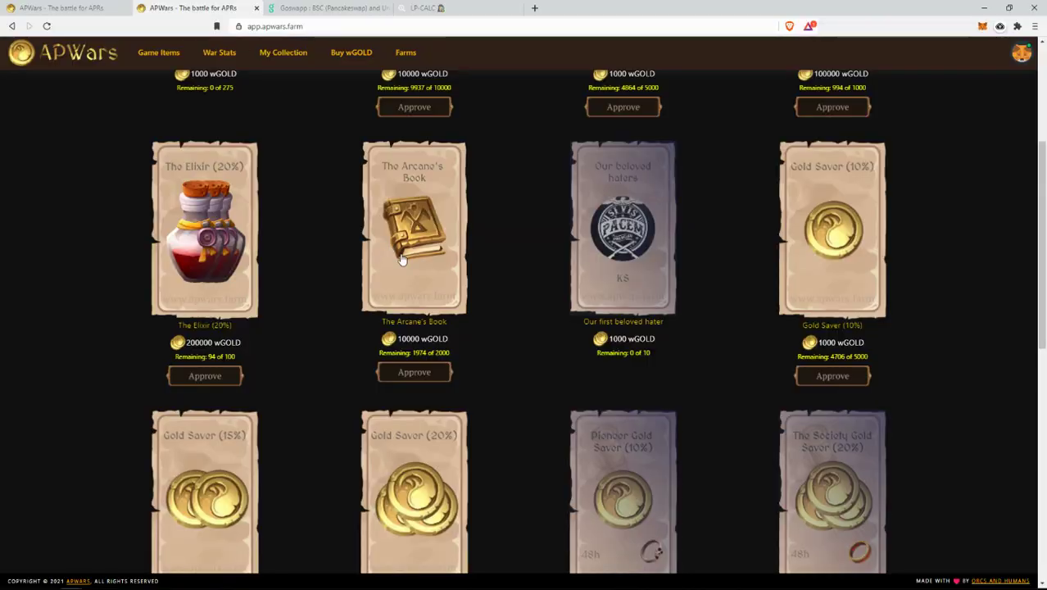
scroll(508, 284, "up", 3)
scroll(504, 278, "down", 1)
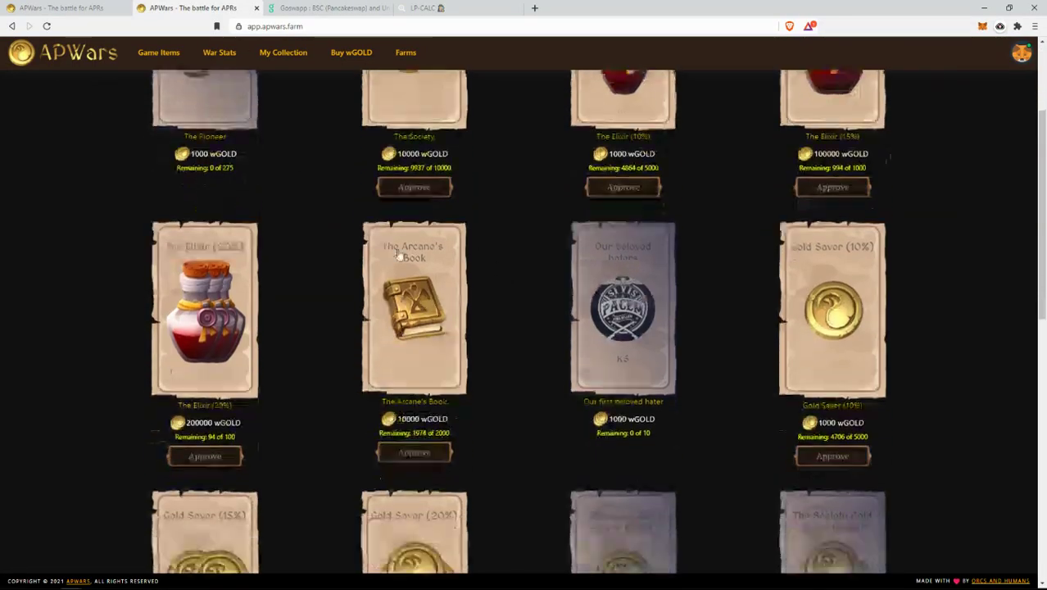
scroll(399, 258, "up", 2)
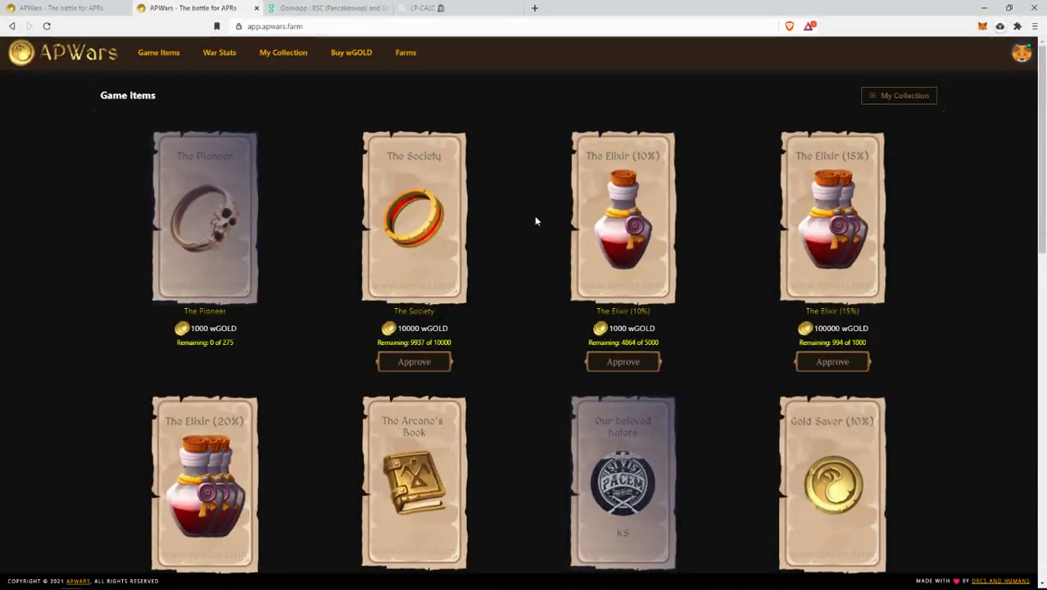
- Review the prices and percentages of the Corp and Degen Troop Saver items in the shop
scroll(530, 245, "down", 2)
scroll(530, 245, "down", 5)
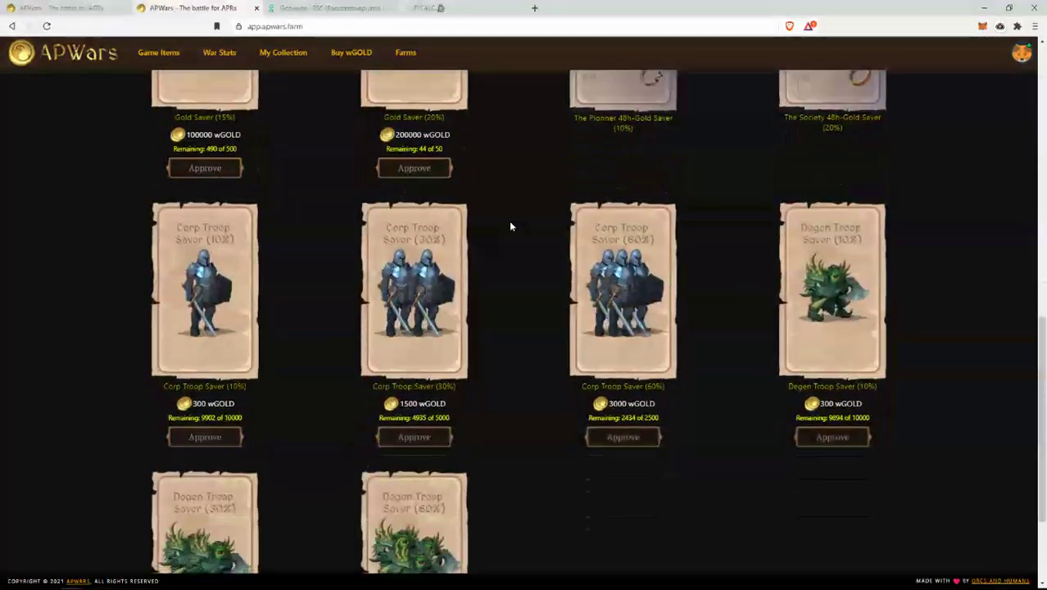
scroll(509, 221, "down", 1)
scroll(491, 213, "up", 1)
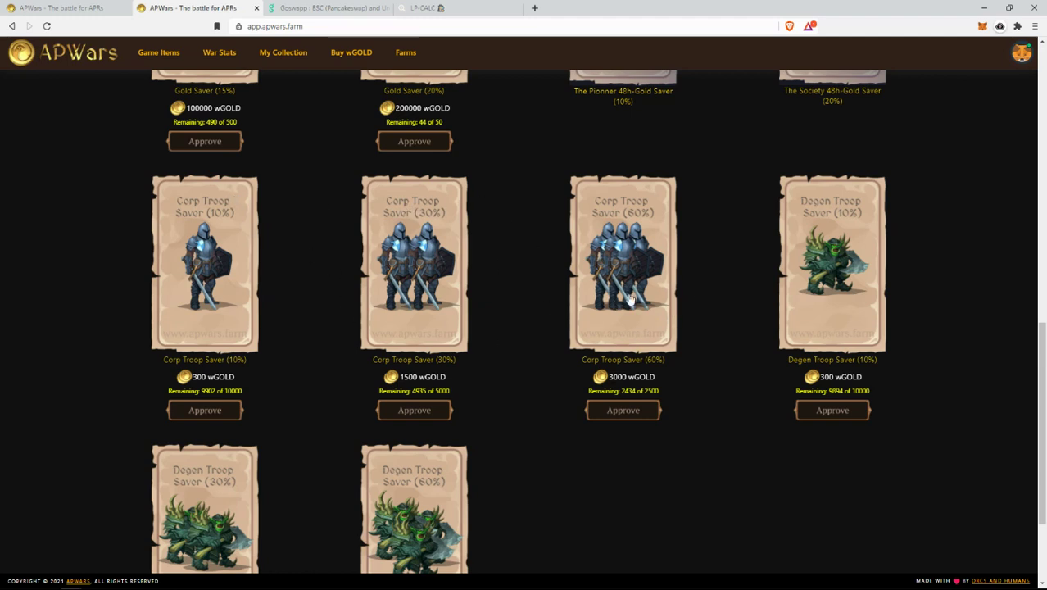
scroll(823, 323, "down", 2)
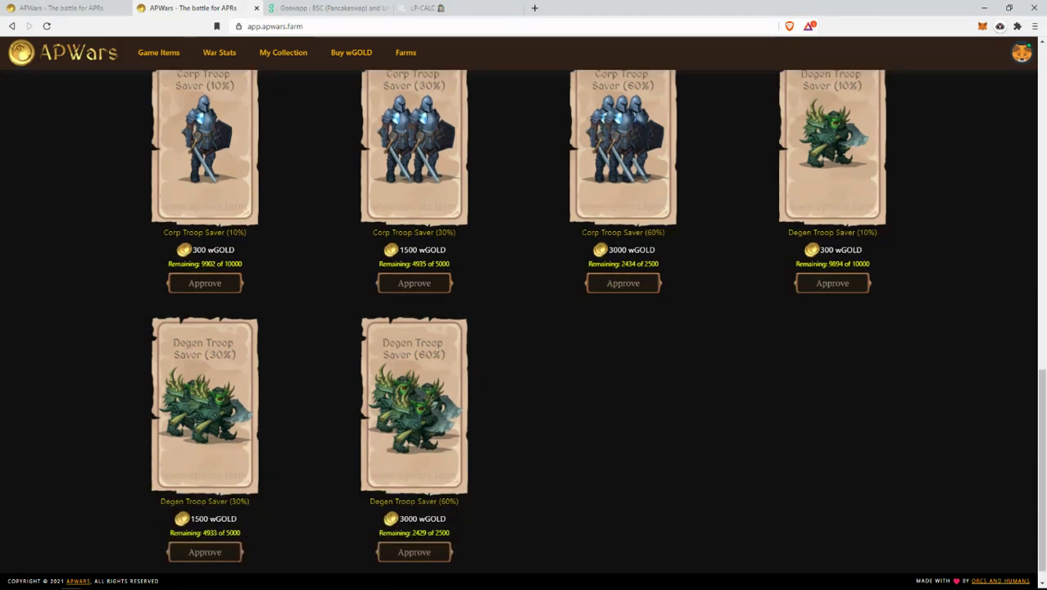
double_click(409, 518)
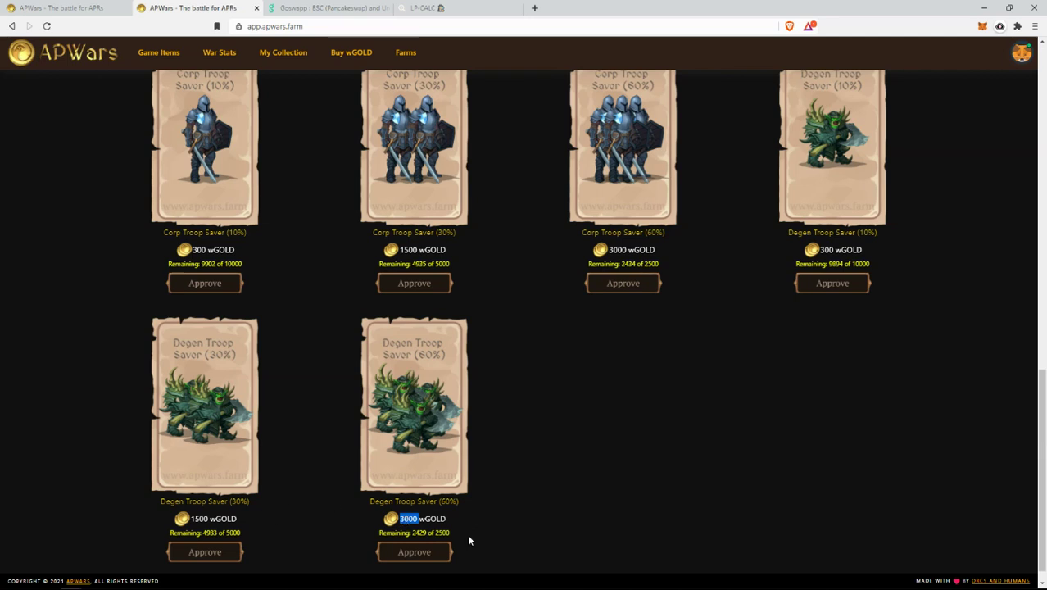
left_click(442, 500)
left_click_drag(458, 501, 429, 501)
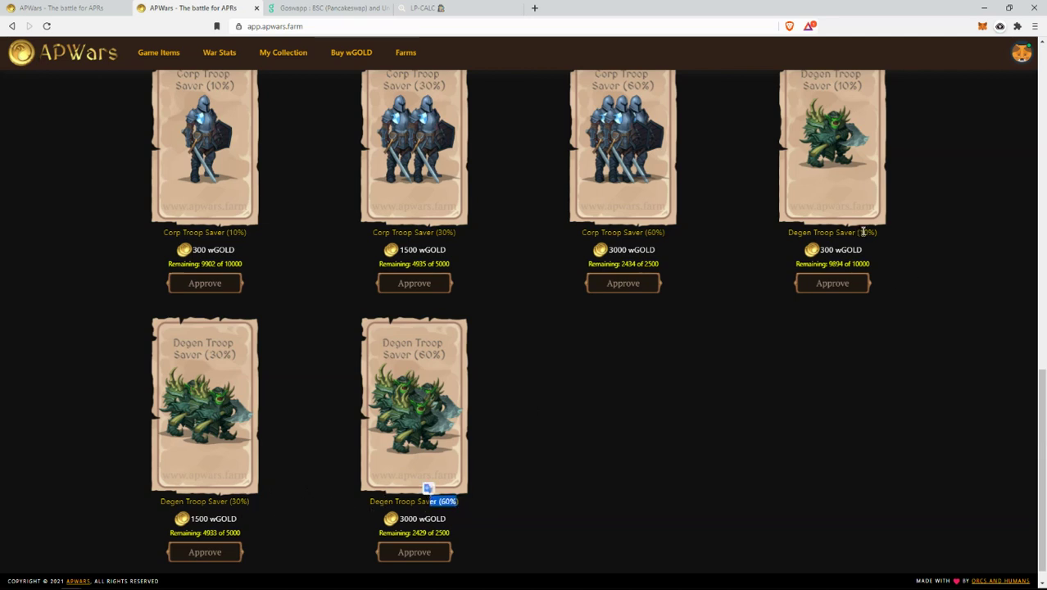
left_click(722, 301)
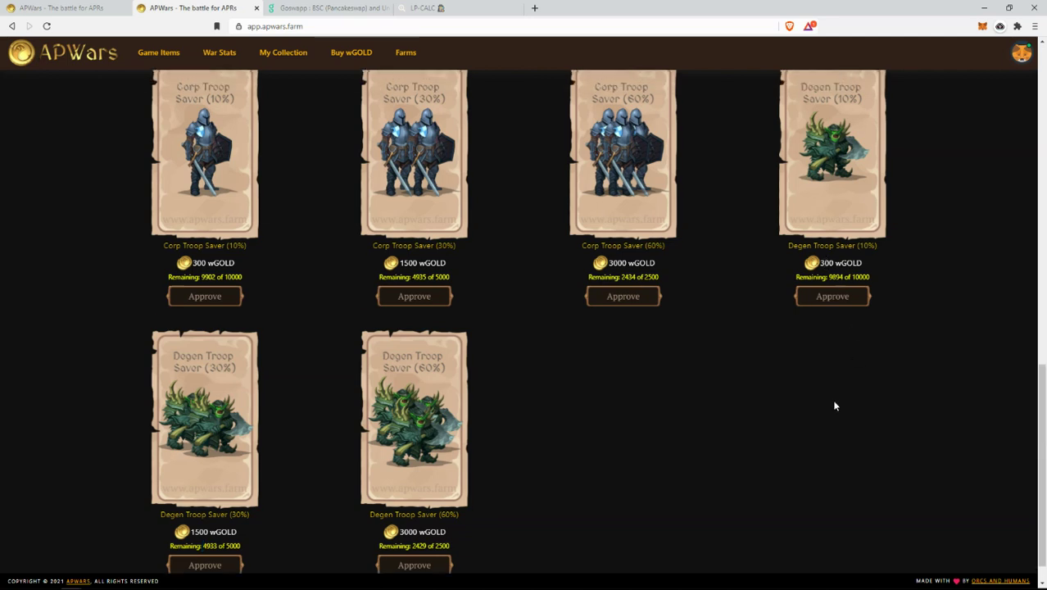
scroll(828, 406, "up", 2)
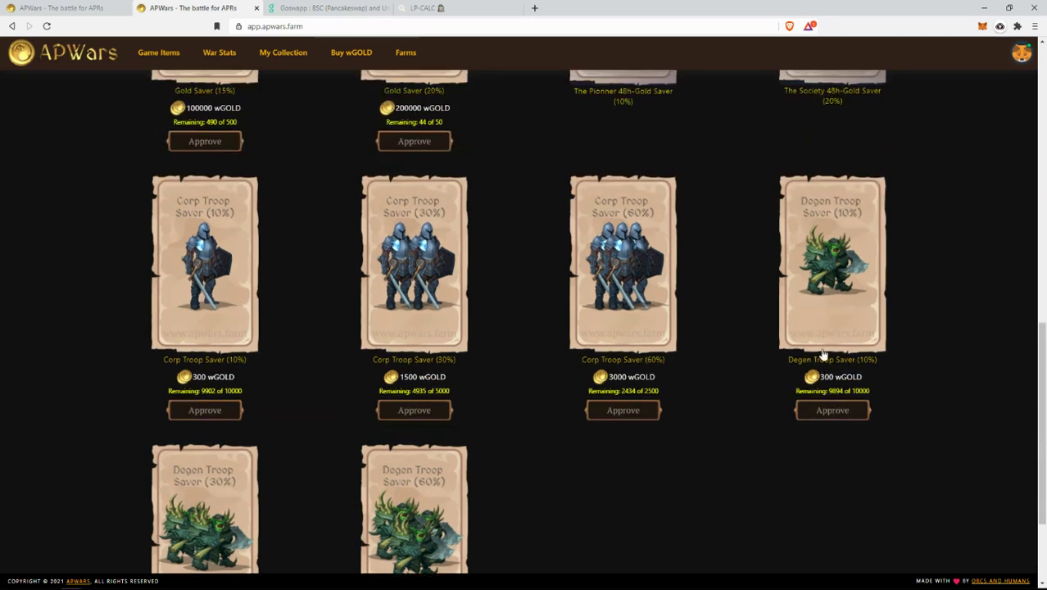
- Switch back to the Arcane Library farm and highlight the wCROSSBOWMAN - wARMORED-WARRIOR LP name
left_click(29, 6)
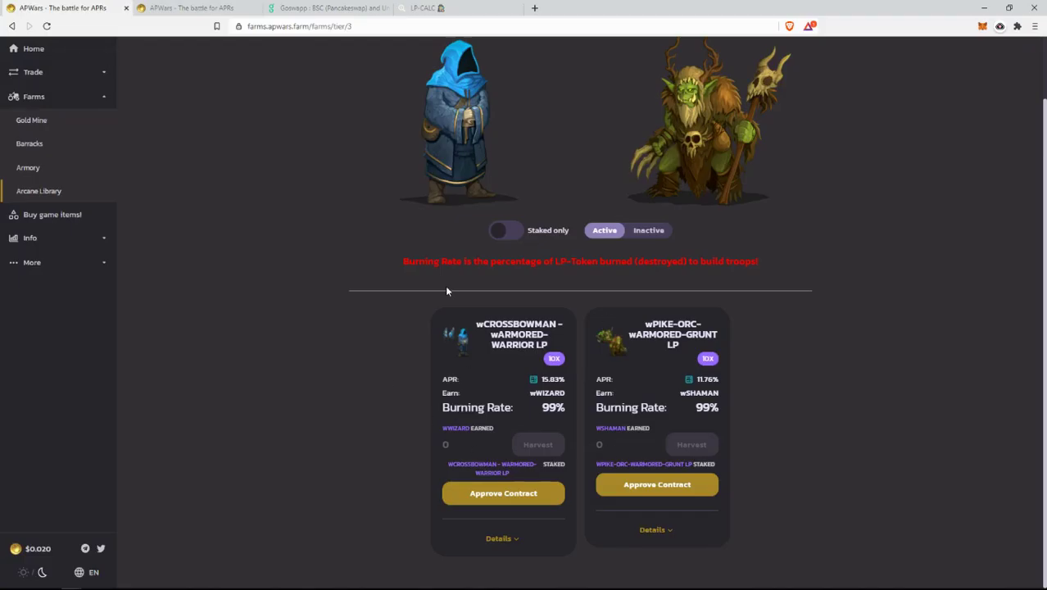
left_click_drag(480, 325, 543, 347)
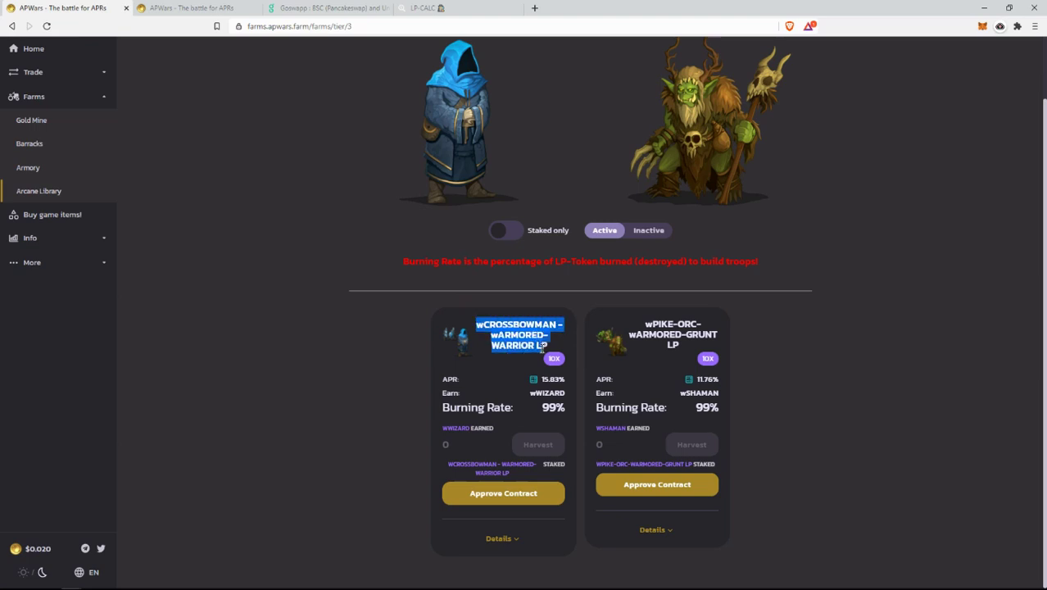
left_click(545, 347)
triple_click(539, 344)
left_click(527, 350)
triple_click(539, 345)
left_click(549, 346)
triple_click(548, 347)
- Check the ROI breakdown of the wCROSSBOWMAN - wARMORED-WARRIOR LP pool and close it
left_click(534, 379)
mouse_move(491, 291)
left_mouse_down()
mouse_move(523, 324)
mouse_move(481, 292)
left_mouse_up()
left_click(523, 324)
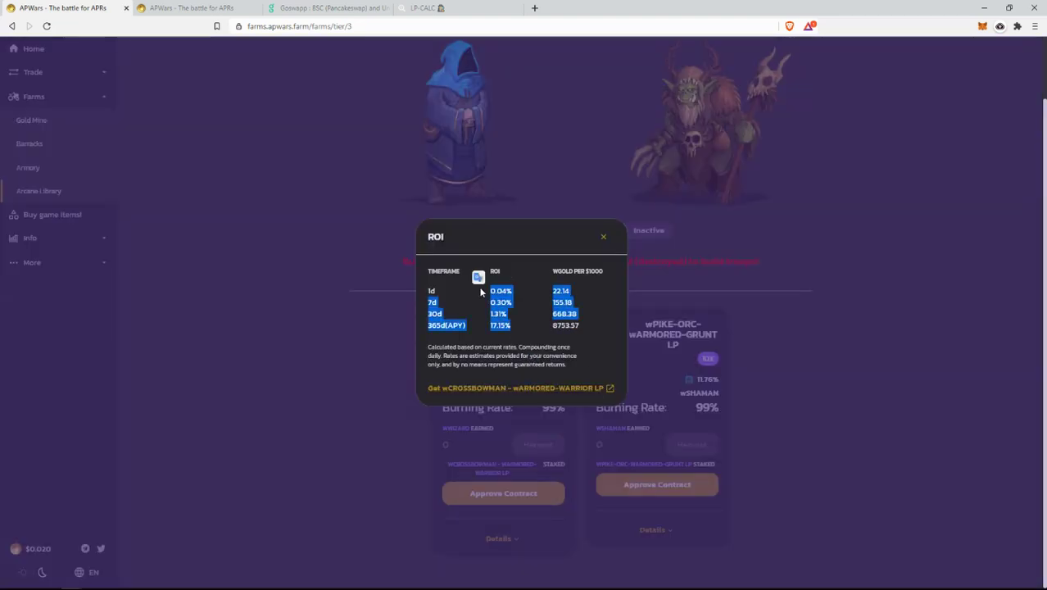
left_click(602, 239)
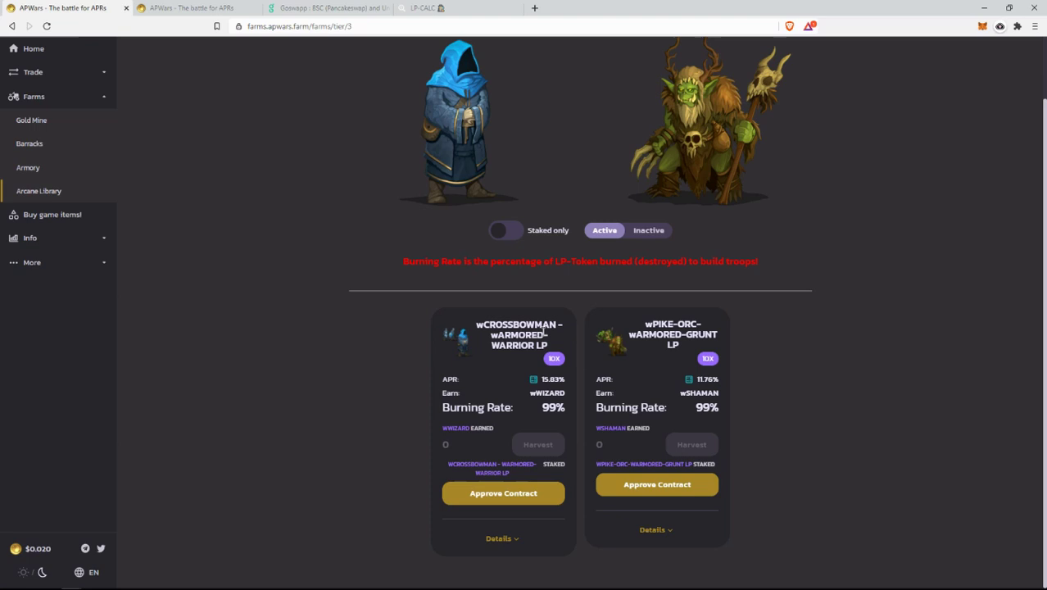
scroll(362, 285, "up", 3)
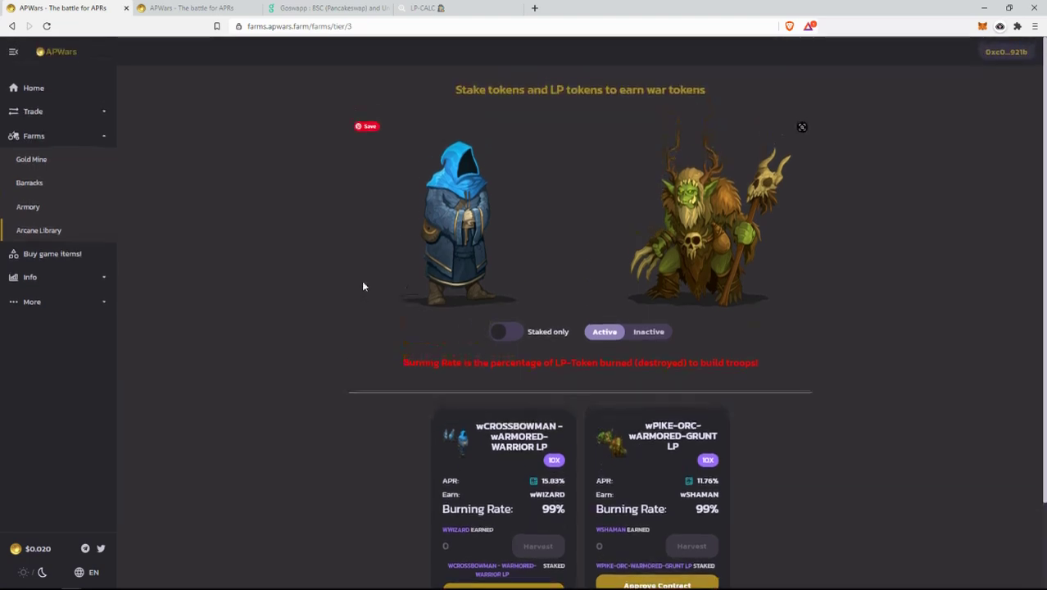
scroll(351, 295, "down", 1)
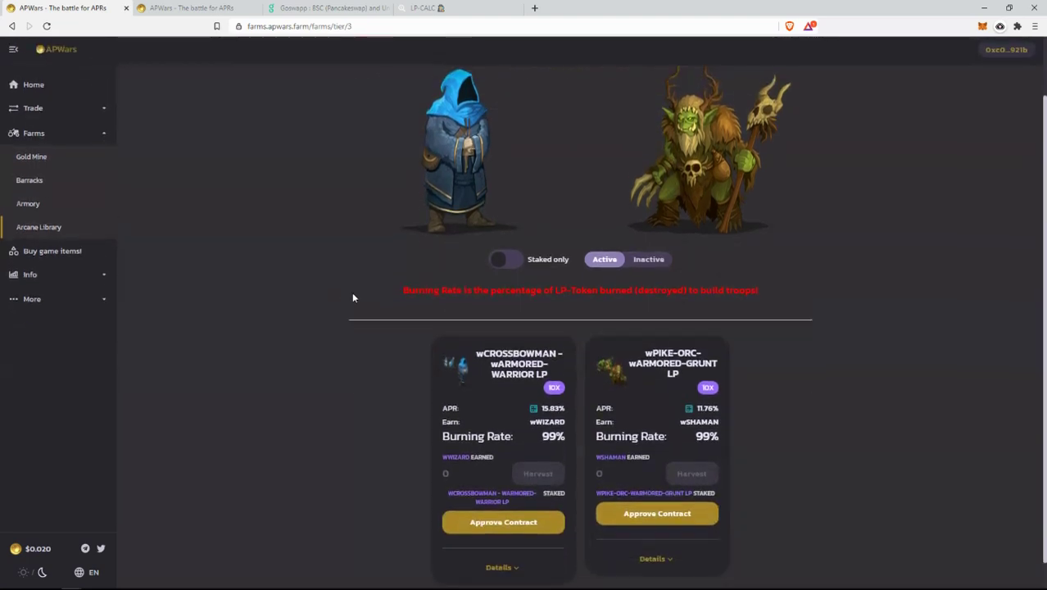
- Open the token exchange and choose wGOLD as the token to swap from
left_click(63, 112)
left_click(63, 135)
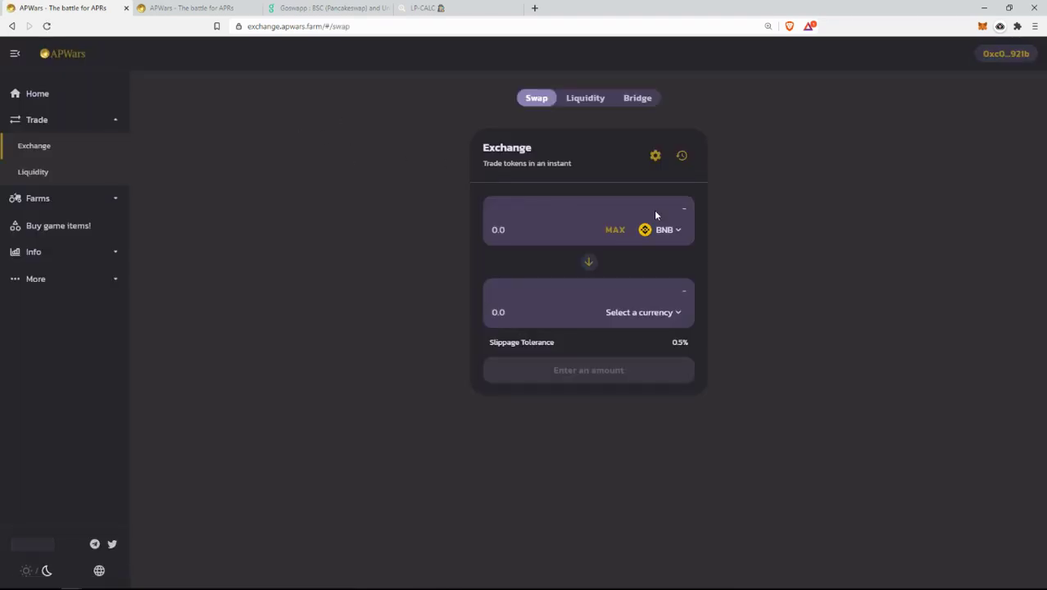
left_click(667, 232)
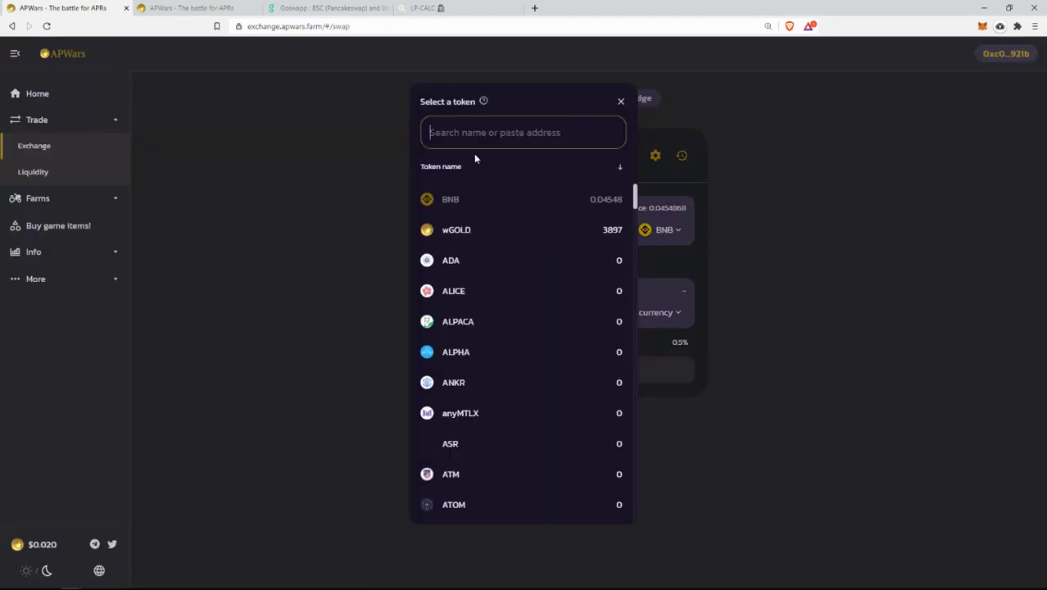
left_click(475, 136)
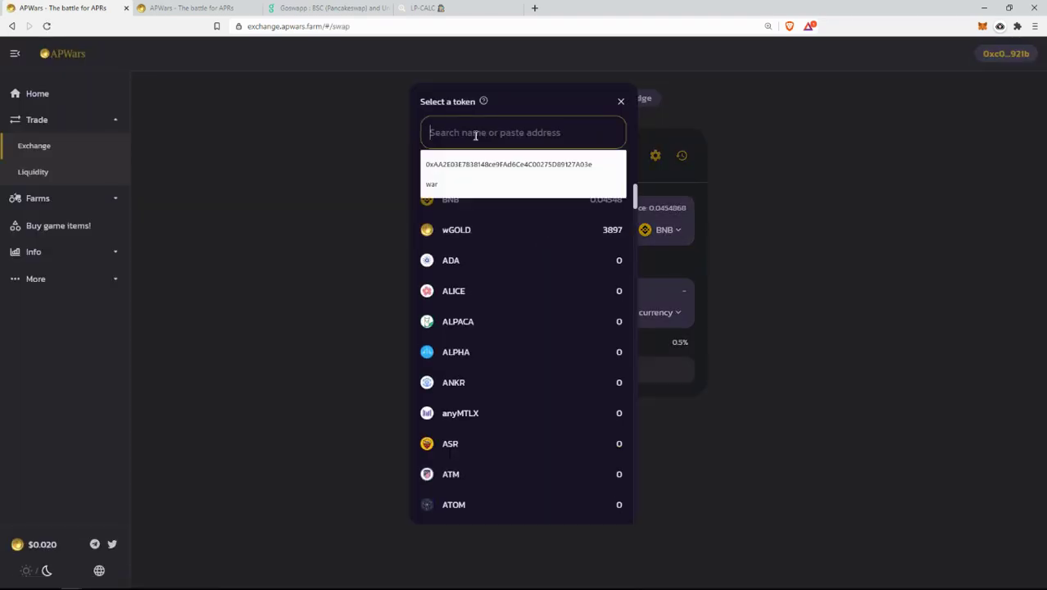
type("bus")
key("BackSpace")
key("BackSpace")
key("BackSpace")
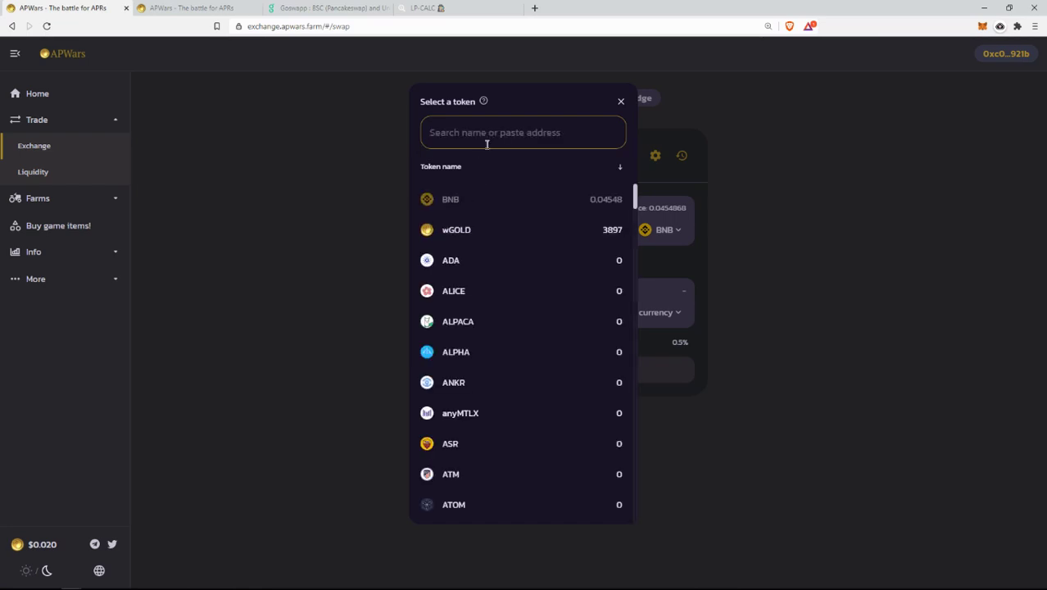
type("wgo")
left_click(468, 200)
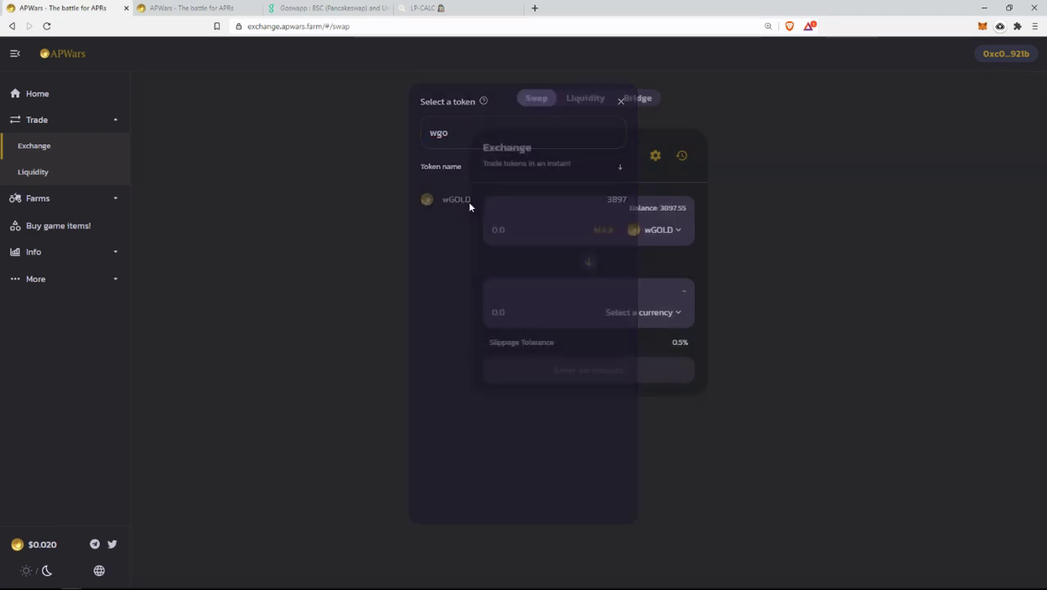
- Choose wSHAMAN as the token to receive in the swap
left_click(651, 322)
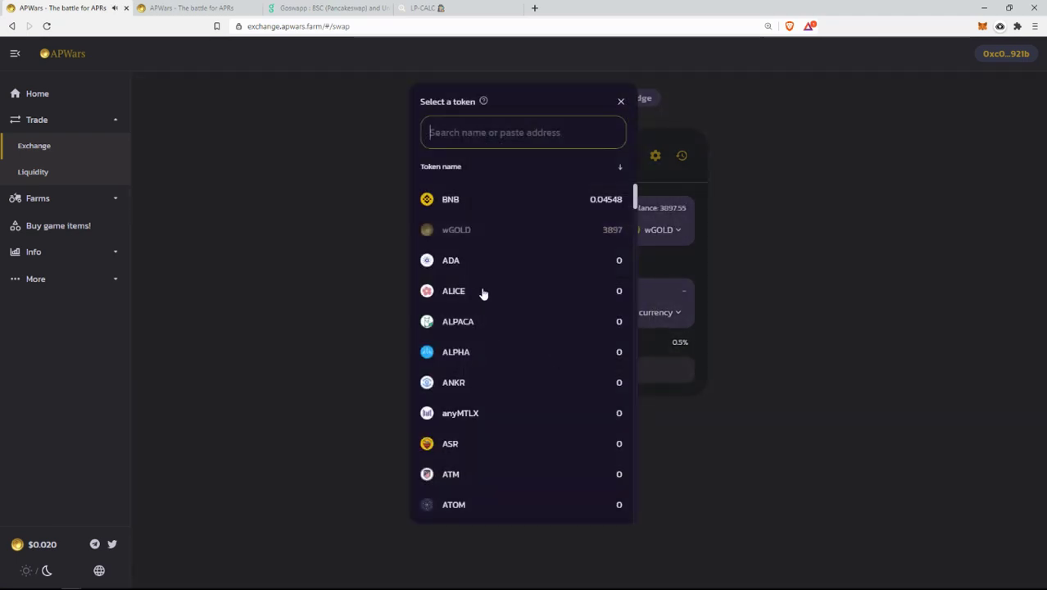
left_click(499, 137)
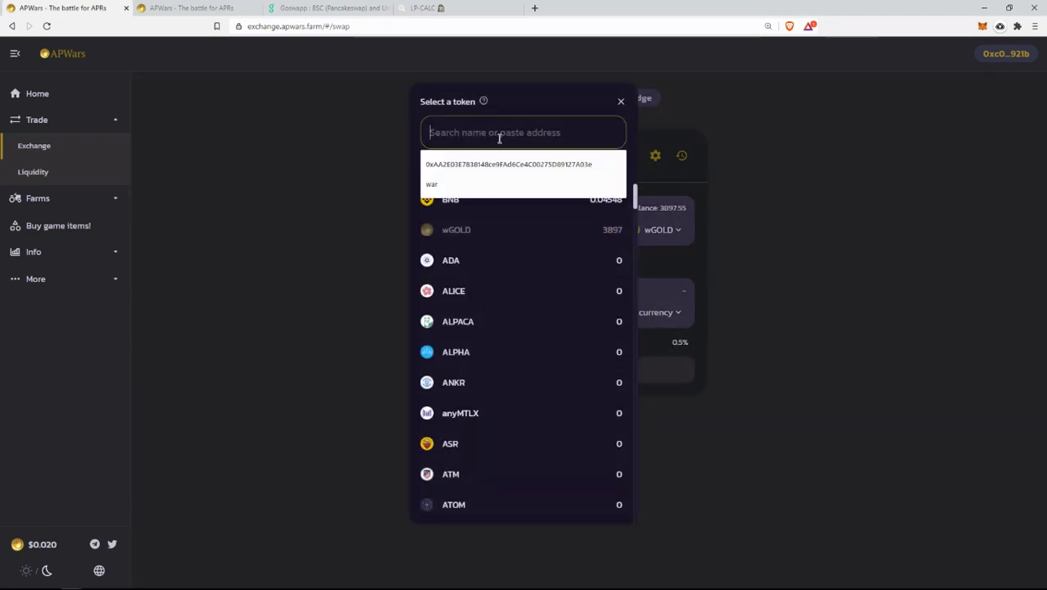
type("ar")
key("BackSpace")
key("BackSpace")
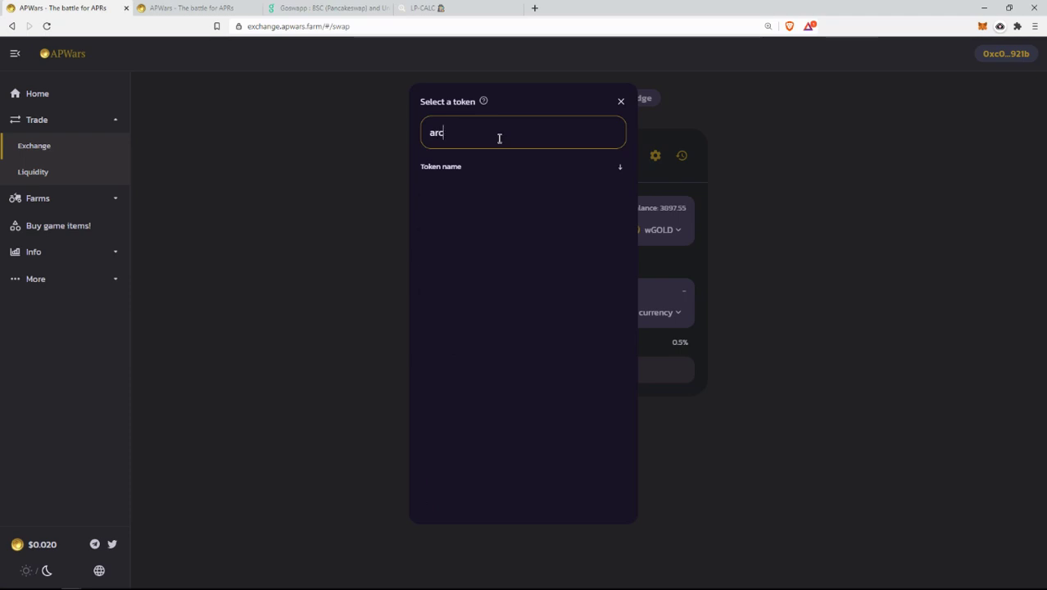
type("wa")
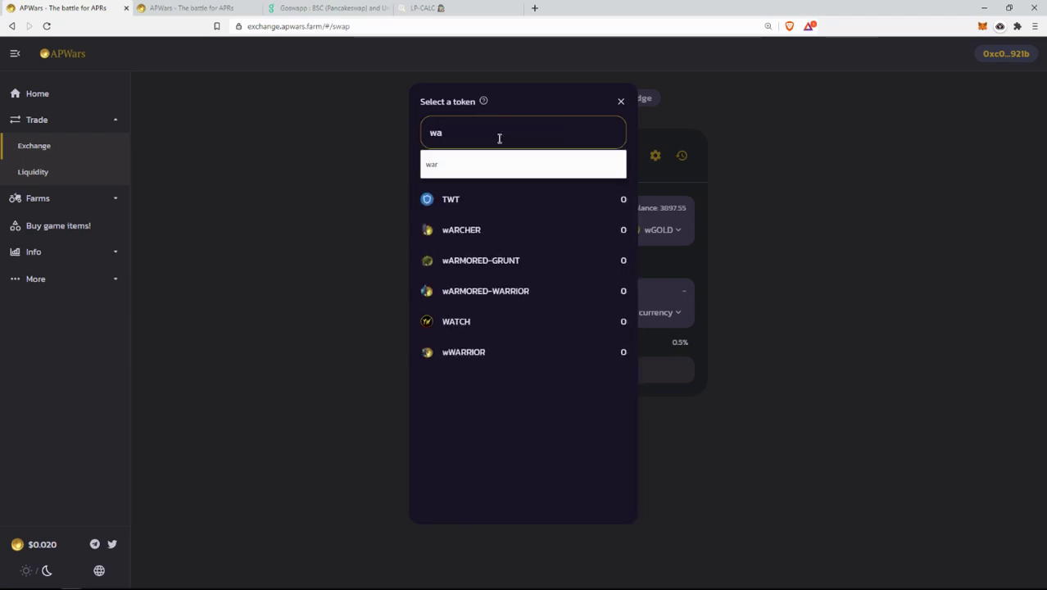
key("BackSpace")
key("BackSpace")
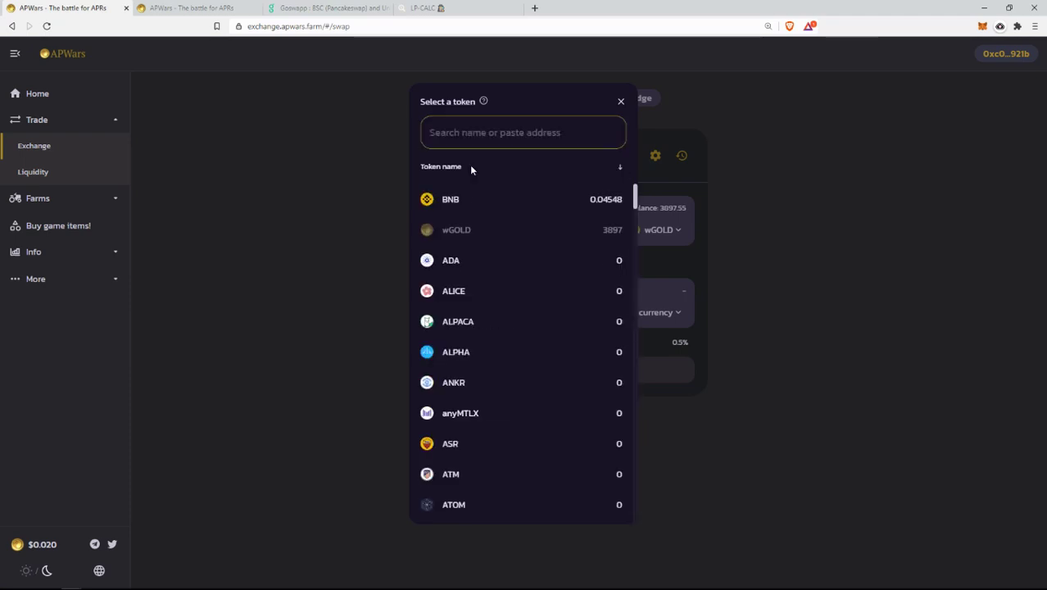
type("w")
key("BackSpace")
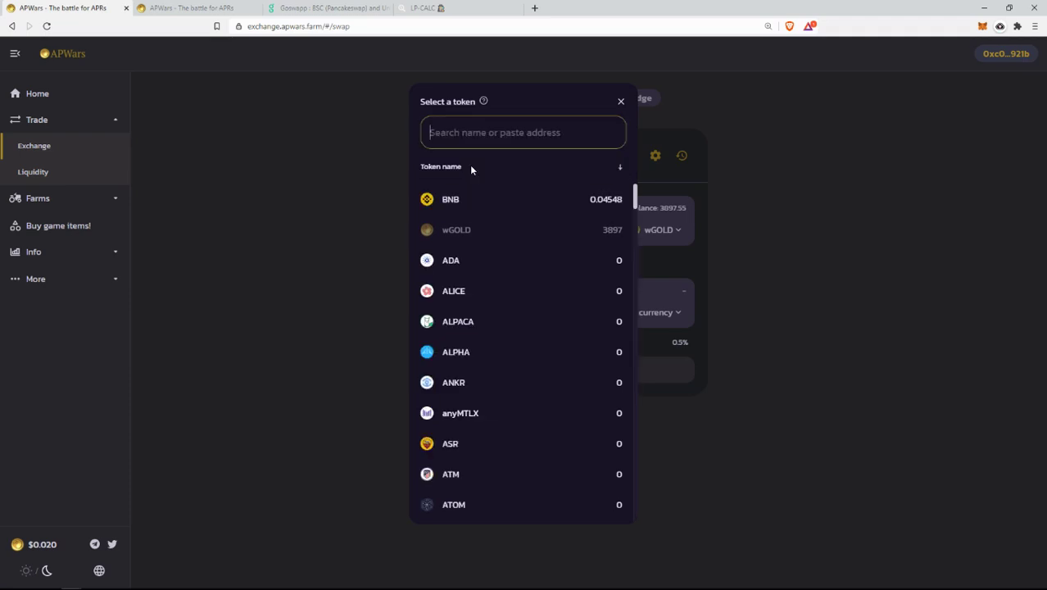
type("w")
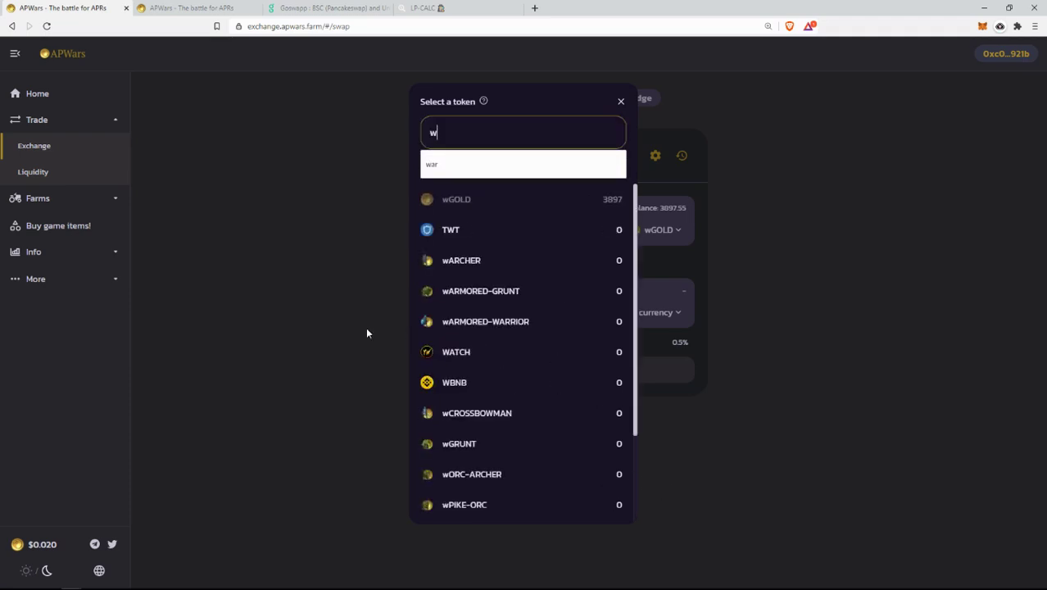
scroll(497, 430, "down", 3)
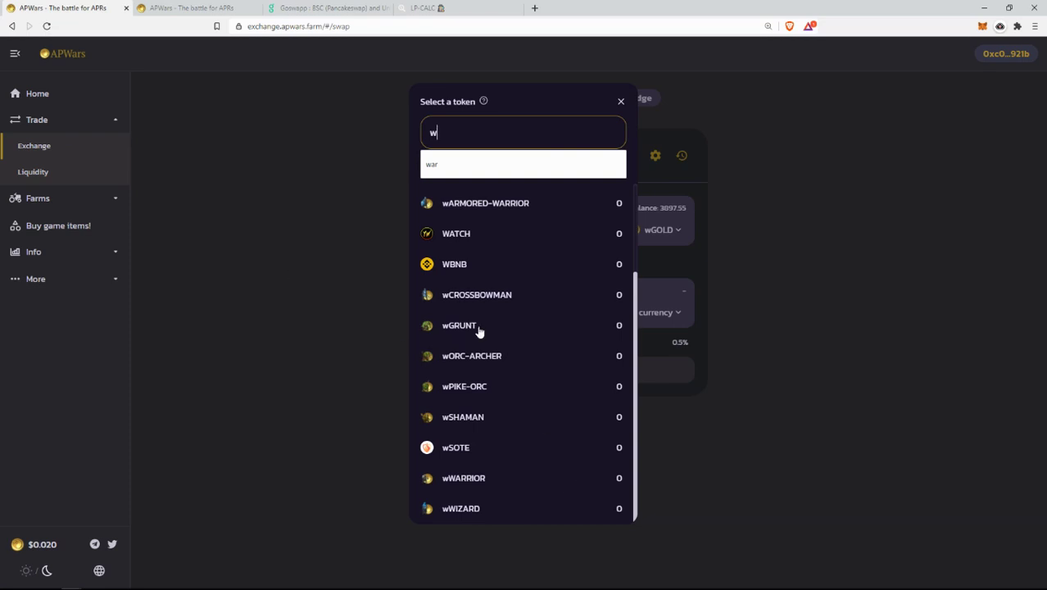
left_click(468, 414)
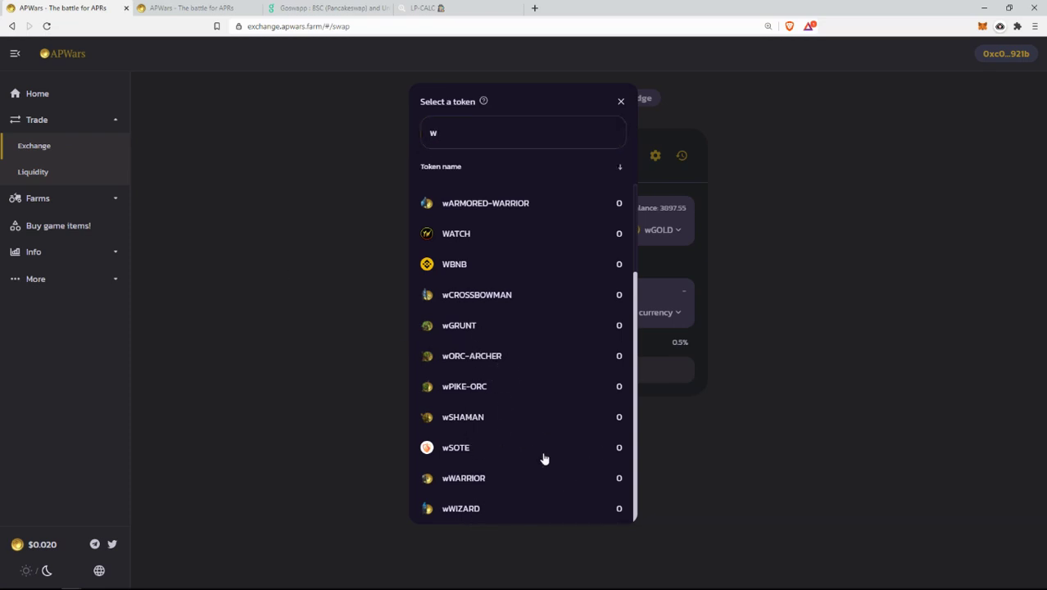
left_click(556, 229)
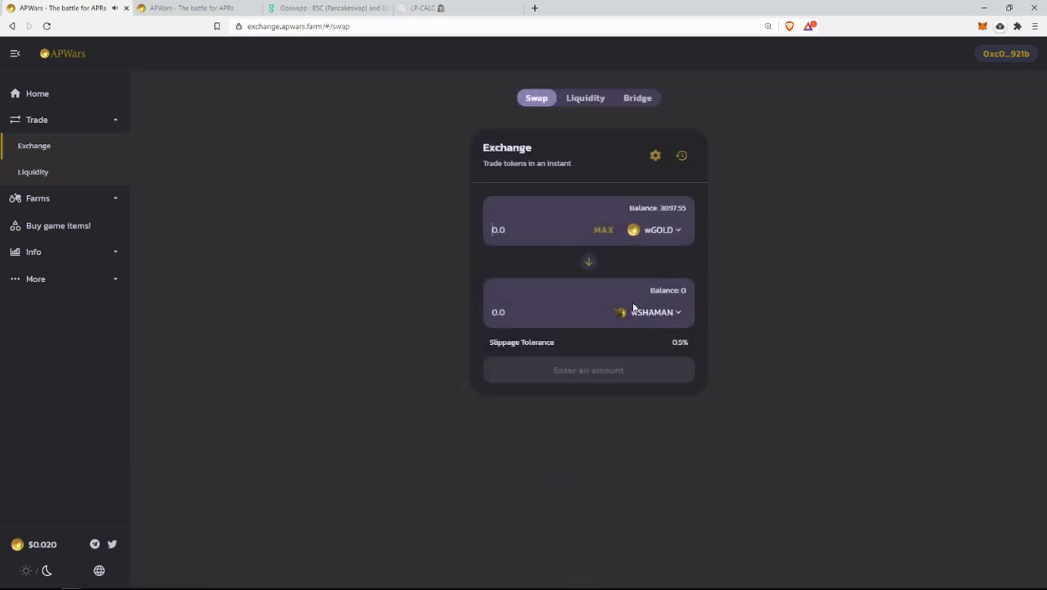
- Reverse the swap direction and enter 1 wSHAMAN as the amount to exchange for wGOLD
left_click(590, 261)
left_click(533, 231)
type("1")
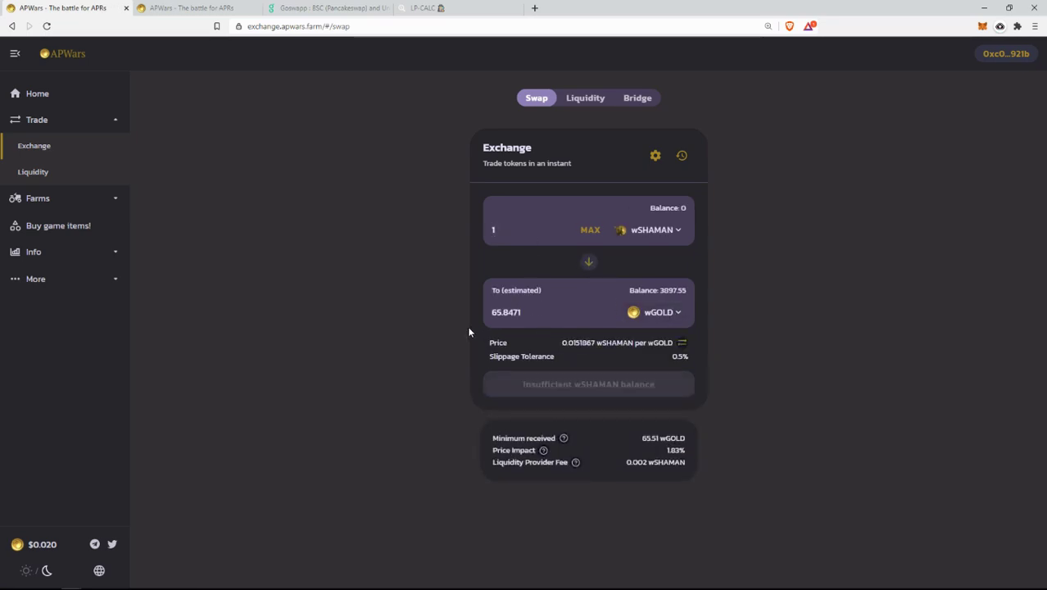
- Examine the estimated wGOLD amount for the entered wSHAMAN
left_click(523, 312)
double_click(506, 312)
left_click(549, 238)
double_click(529, 313)
left_click(543, 312)
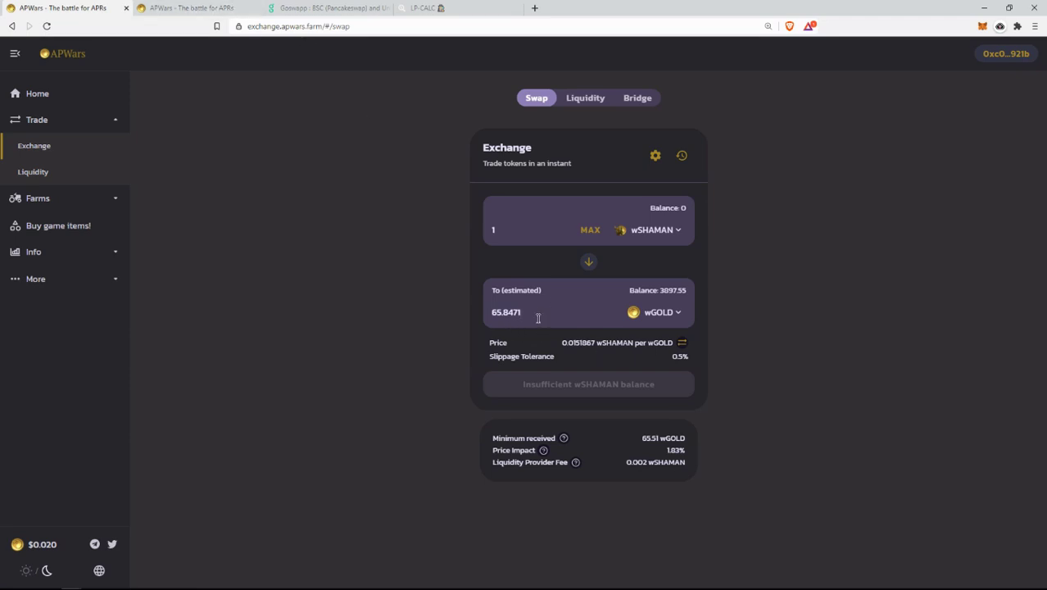
left_click_drag(539, 318, 488, 312)
left_click_drag(533, 235, 490, 246)
left_click_drag(526, 312, 496, 309)
left_click_drag(516, 229, 470, 245)
left_click_drag(539, 315, 466, 309)
left_click(521, 231)
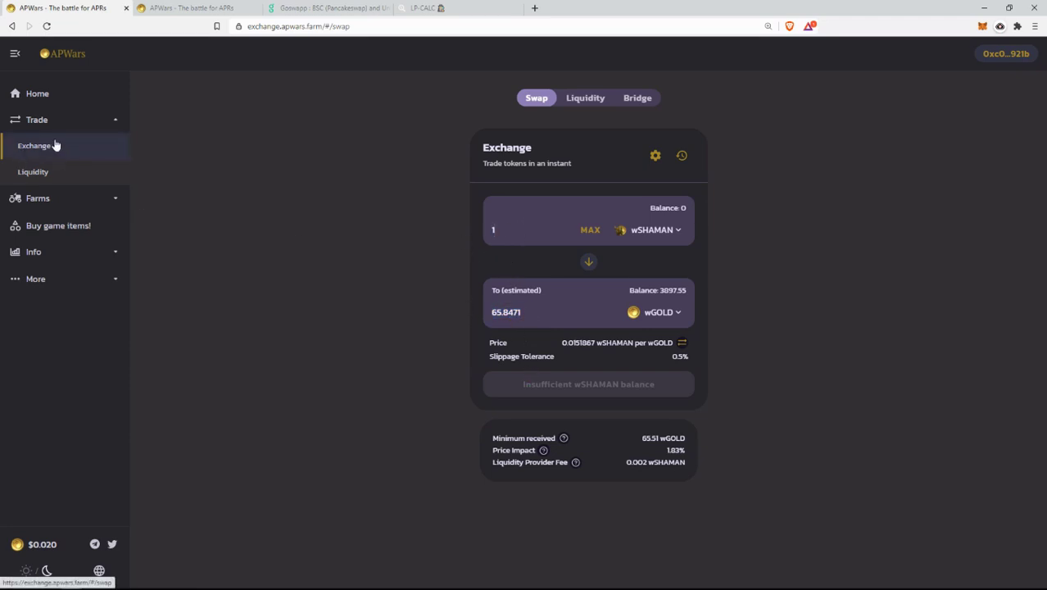
- Open the Gold Mine farm and view its LP pools
left_click(36, 205)
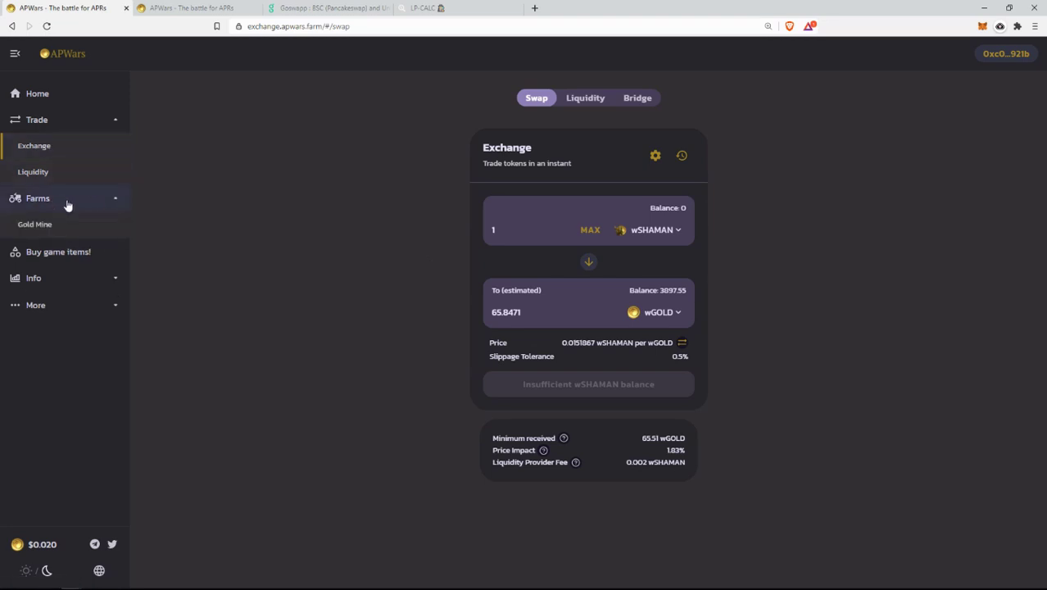
left_click(64, 226)
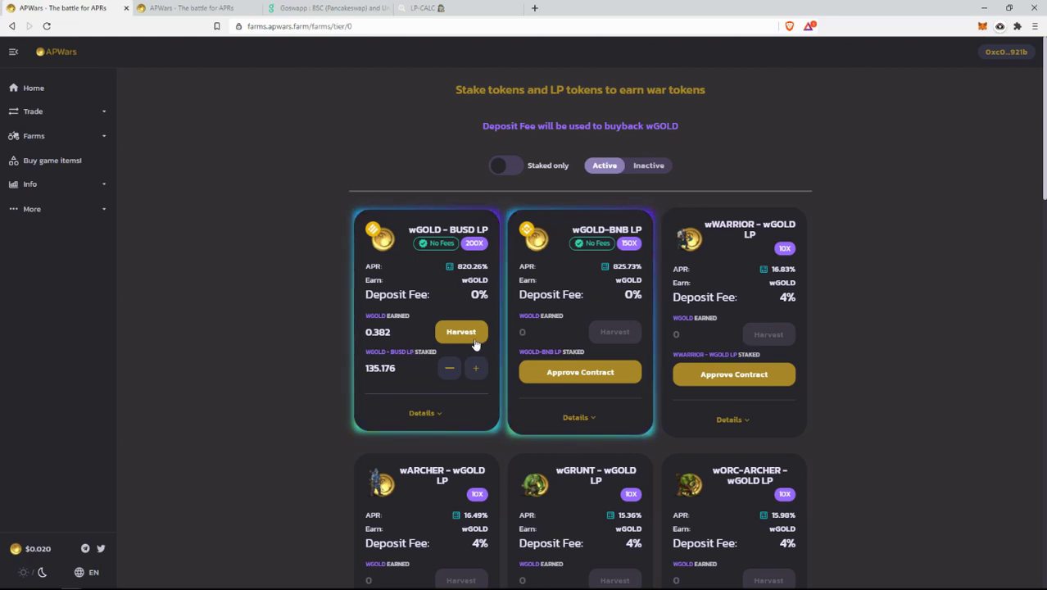
- Open the War Stats page of the game and examine the wGOLD amount in FED's Treasury
left_click(195, 7)
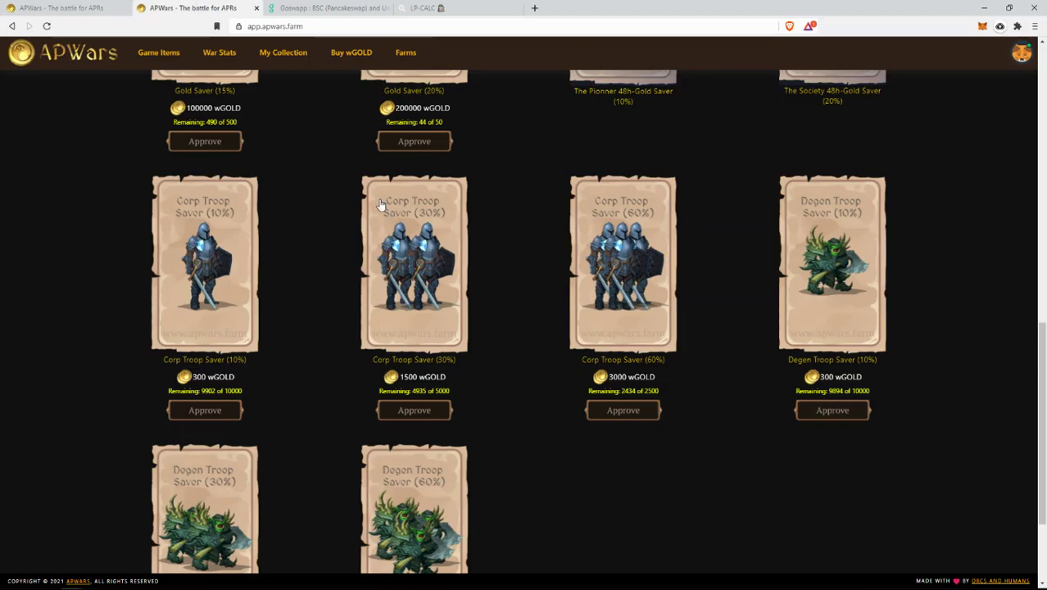
scroll(472, 315, "up", 10)
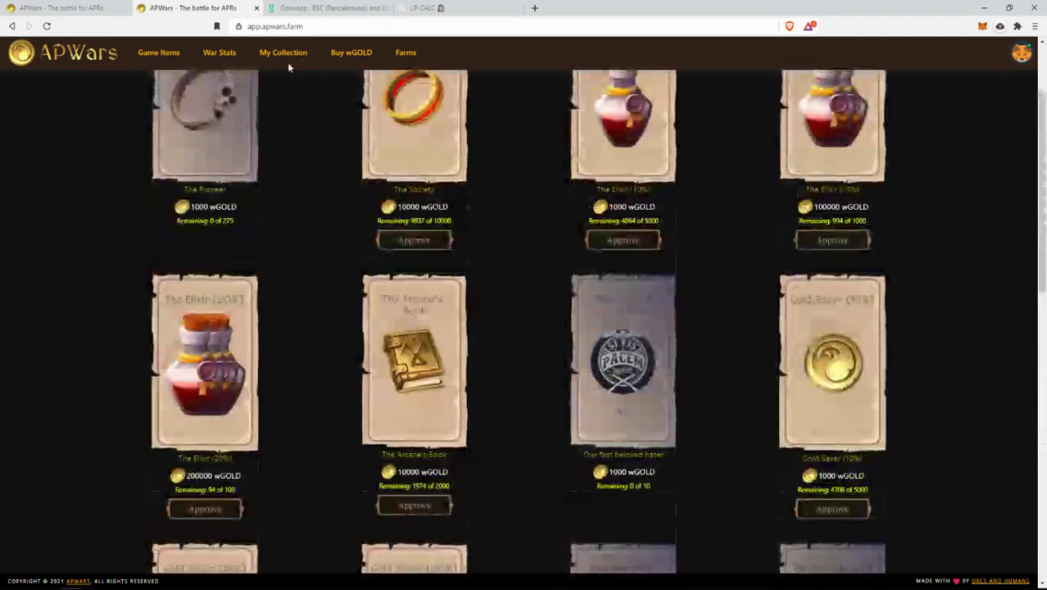
left_click(219, 52)
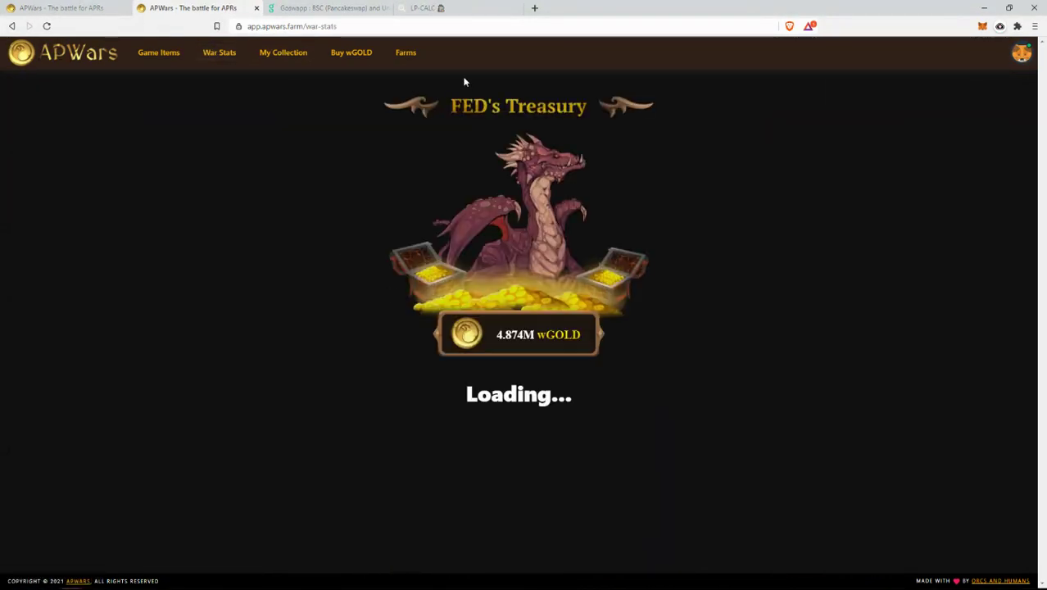
left_click_drag(496, 335, 536, 336)
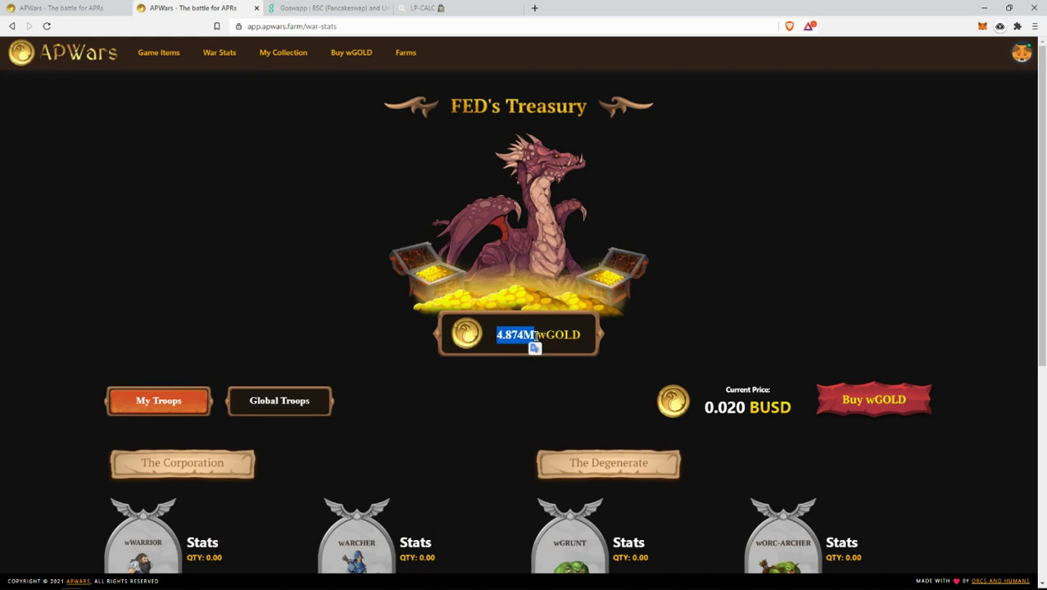
left_click(502, 348)
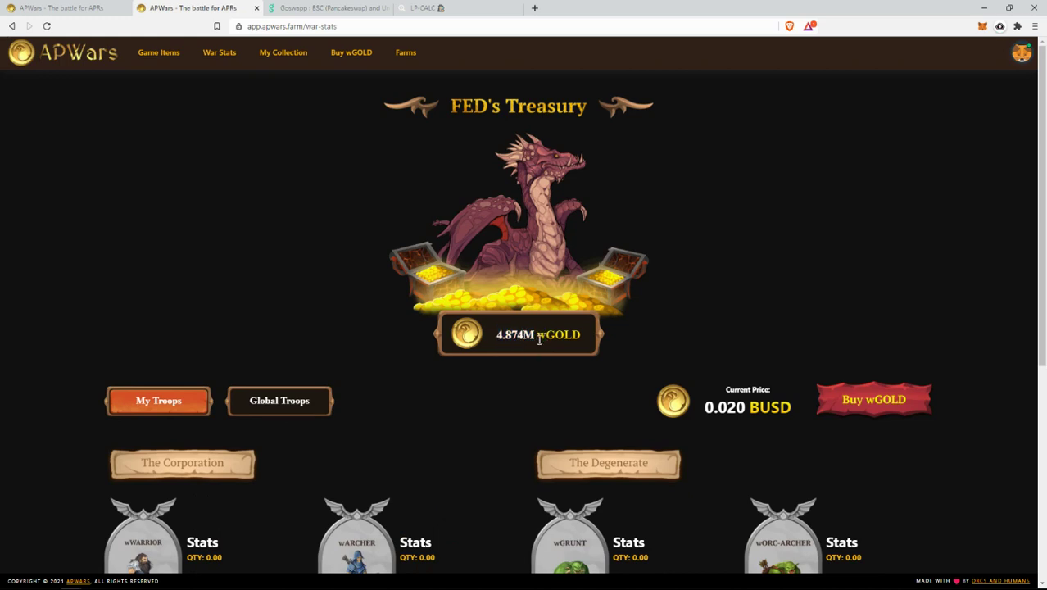
- Show the Global Troops statistics and compare the current prices of the Tier 1 troops, including wWARRIOR and wGRUNT
scroll(484, 337, "down", 2)
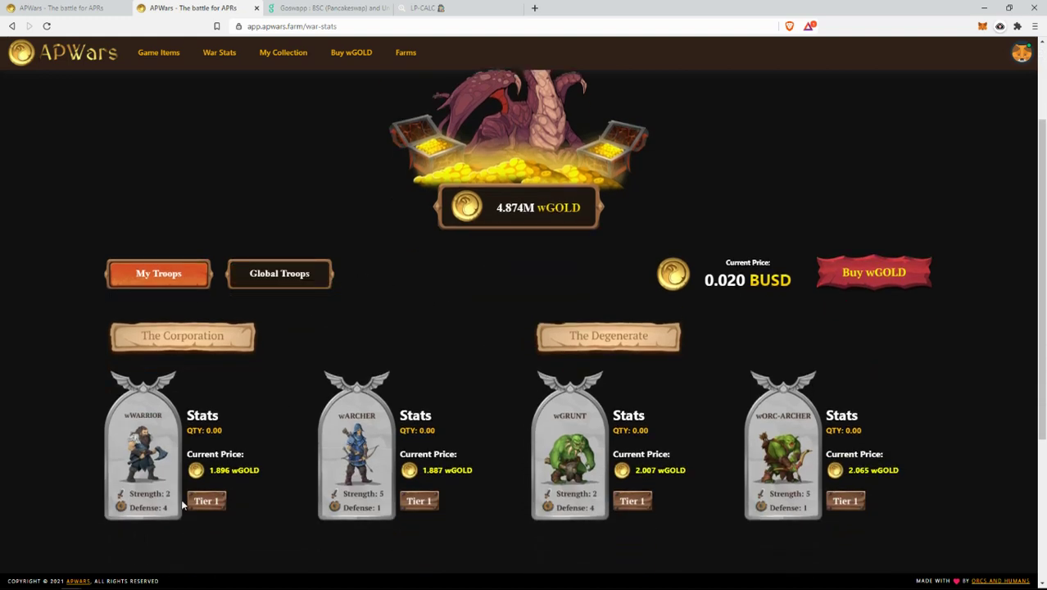
left_click(297, 286)
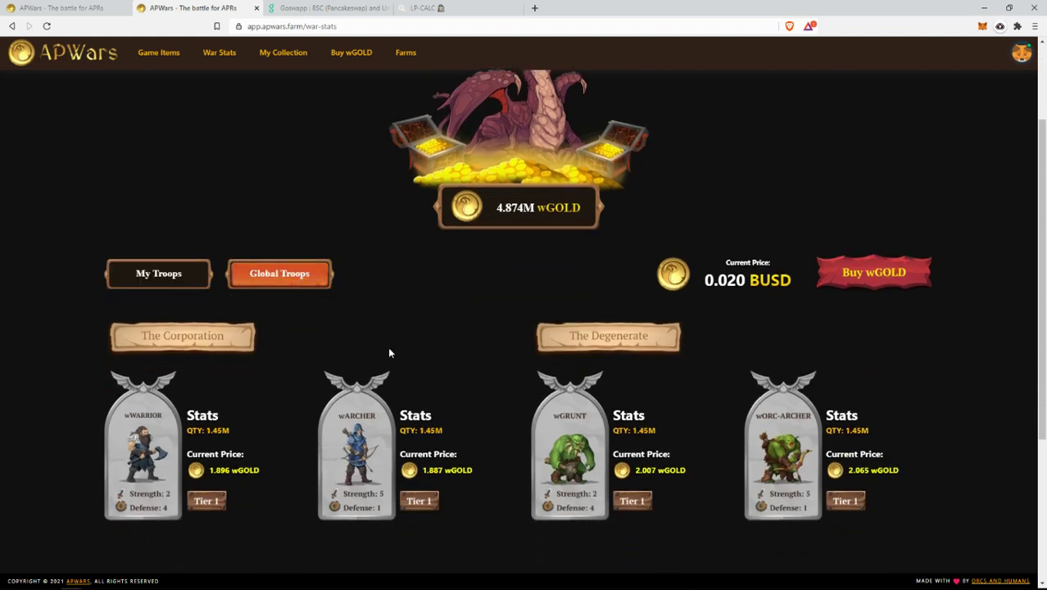
scroll(391, 380, "down", 2)
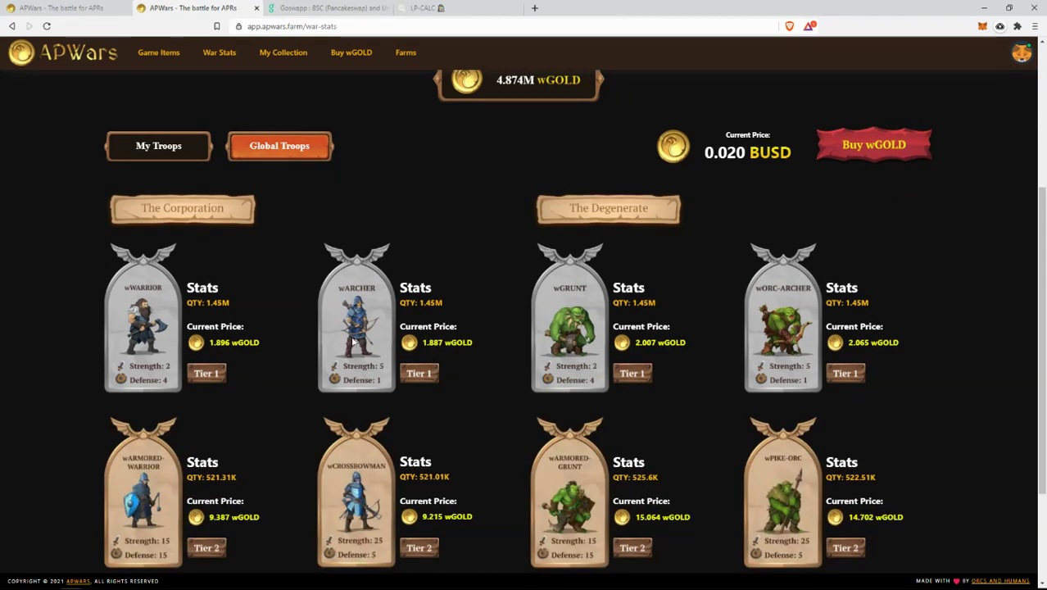
left_click_drag(211, 345, 269, 346)
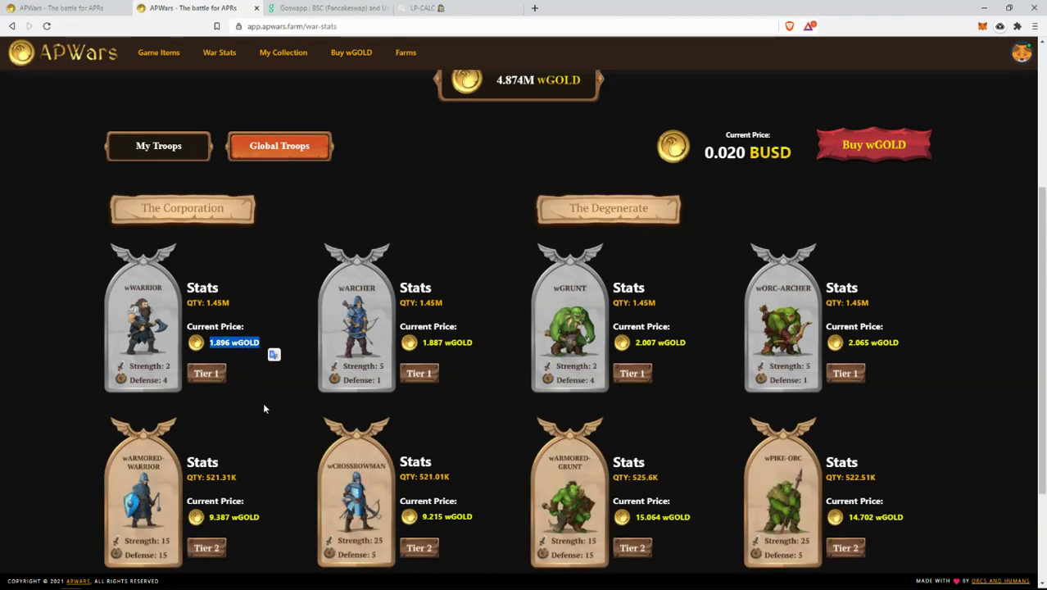
scroll(341, 317, "down", 2)
left_click(382, 243)
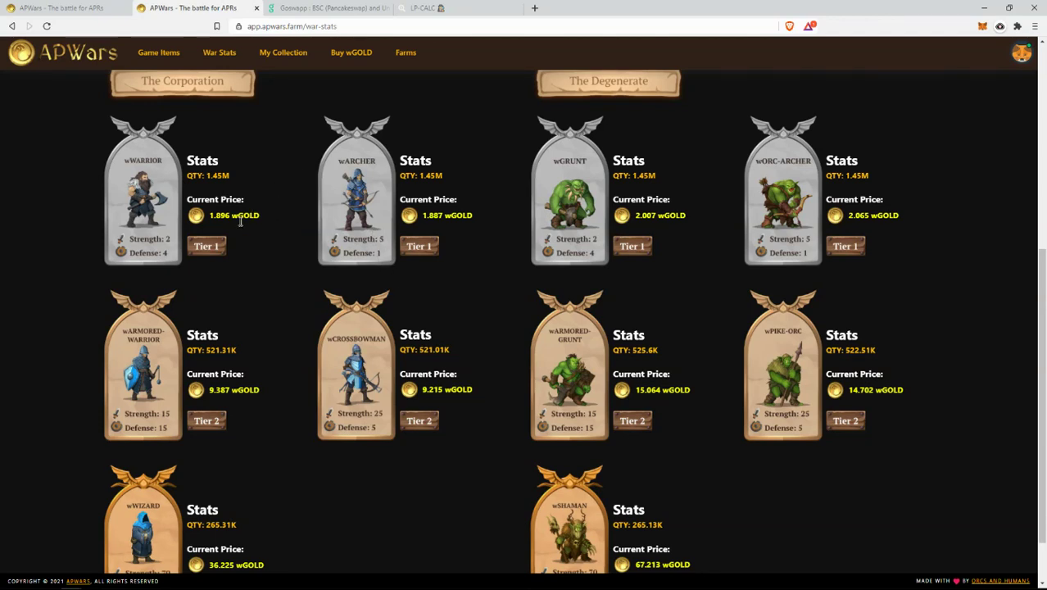
double_click(213, 216)
double_click(646, 215)
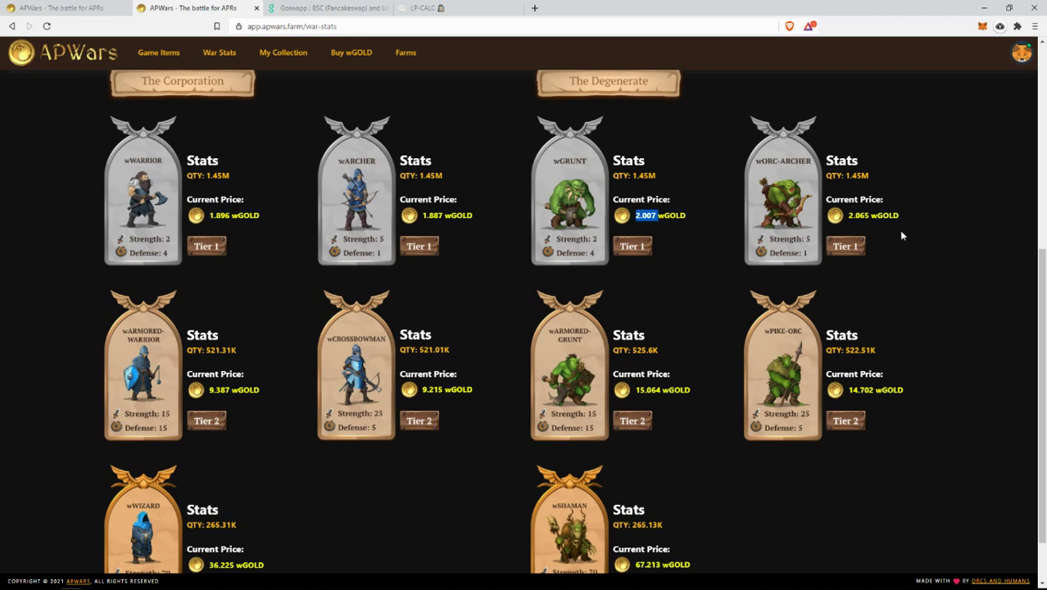
- Examine the current wGOLD prices of the Tier 2 wPIKE-ORC and the Tier 3 wSHAMAN
left_click(812, 418)
triple_click(861, 390)
scroll(713, 402, "down", 1)
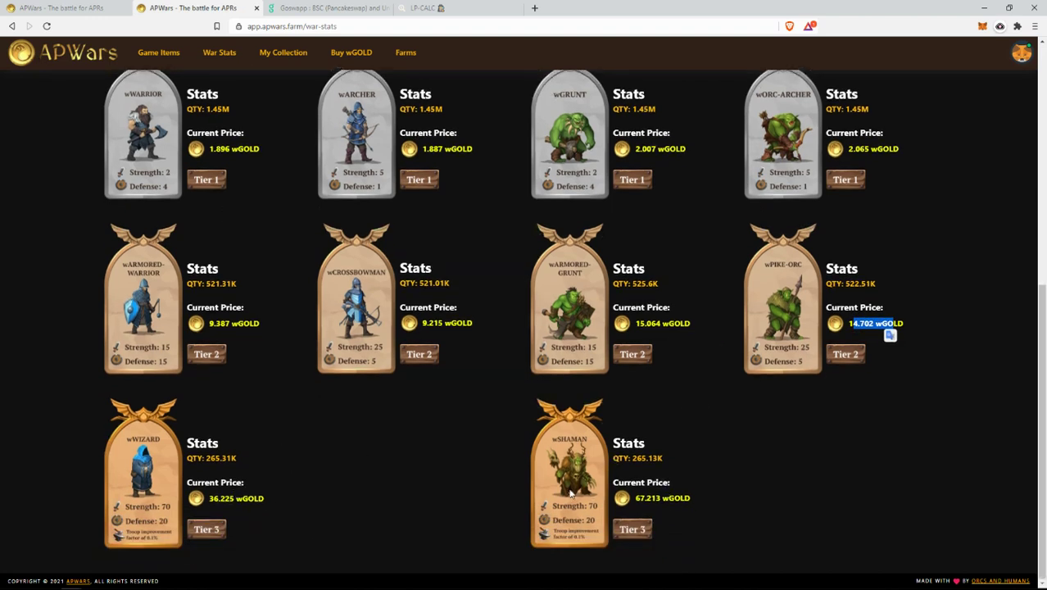
mouse_move(635, 498)
left_mouse_down()
mouse_move(662, 499)
mouse_move(625, 501)
left_mouse_up()
left_click(655, 499)
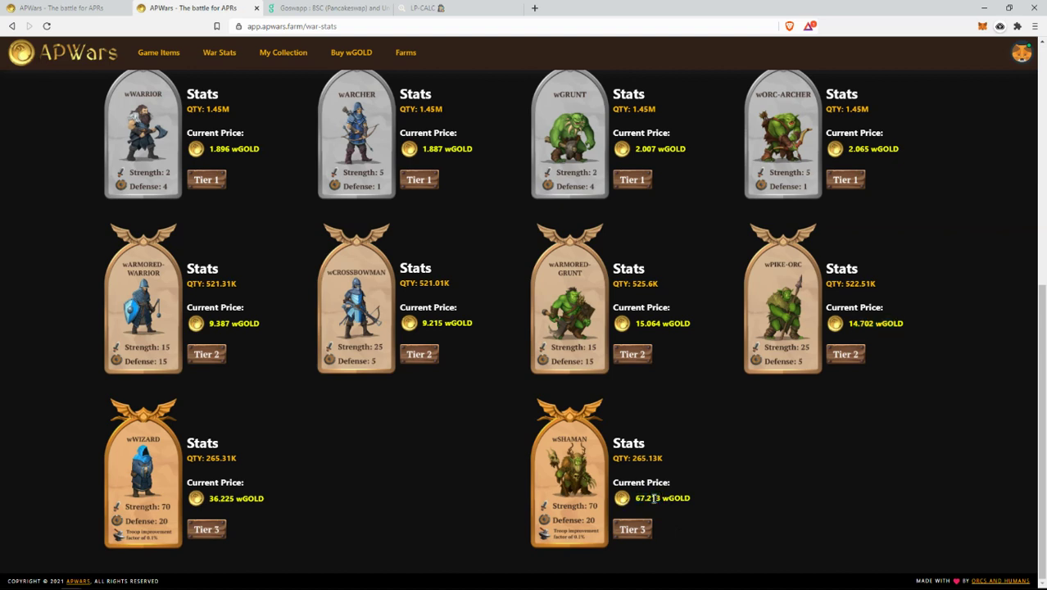
double_click(659, 497)
left_click(679, 496)
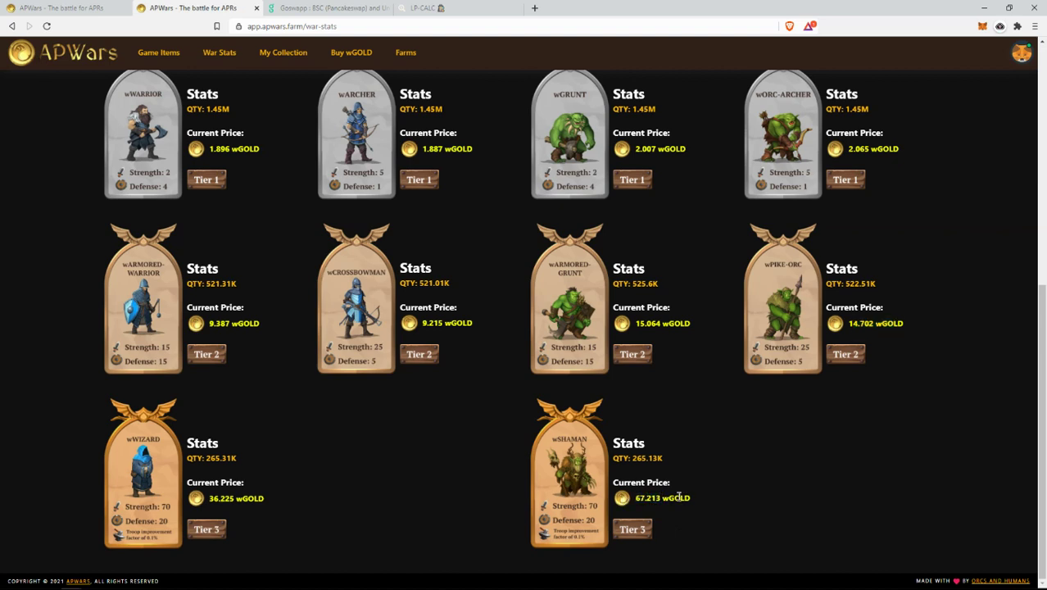
left_click_drag(661, 499, 635, 501)
left_click(636, 501)
scroll(512, 440, "up", 1)
scroll(529, 385, "down", 1)
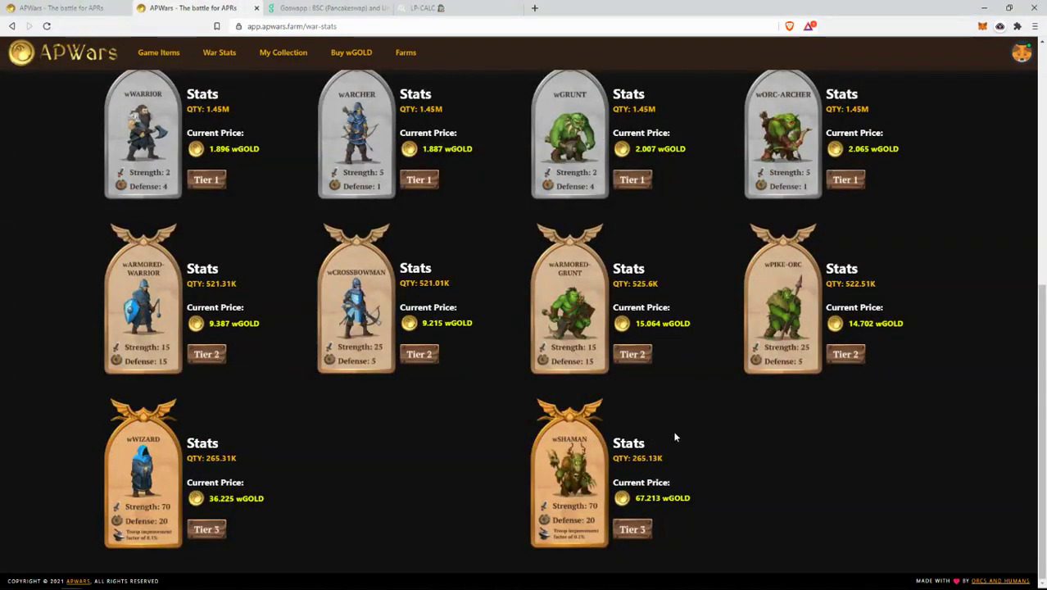
scroll(579, 287, "up", 3)
scroll(608, 238, "down", 3)
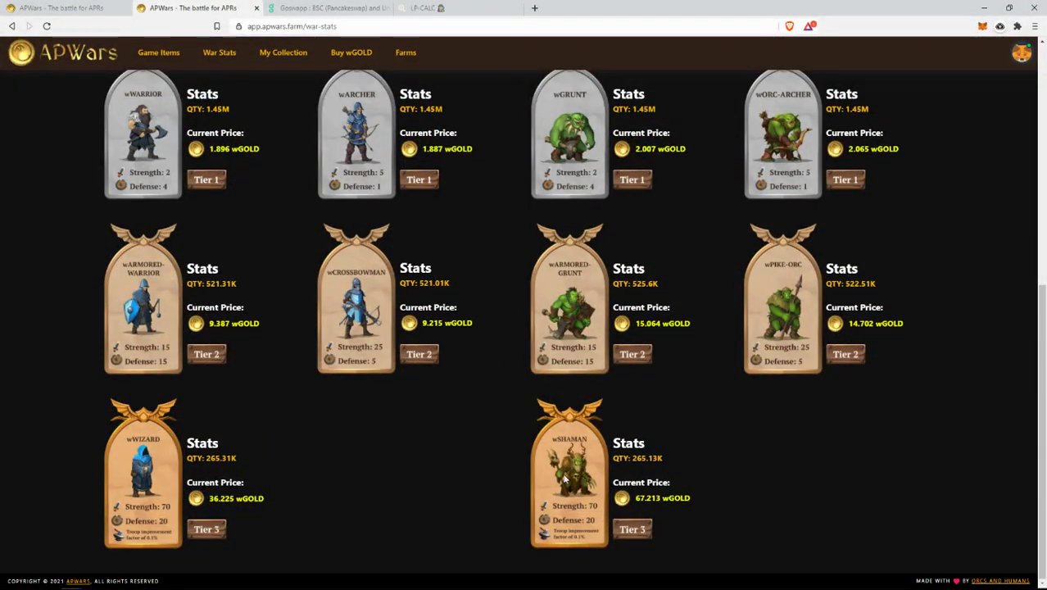
- Open My Collection in the game and display all available game items
left_click(37, 10)
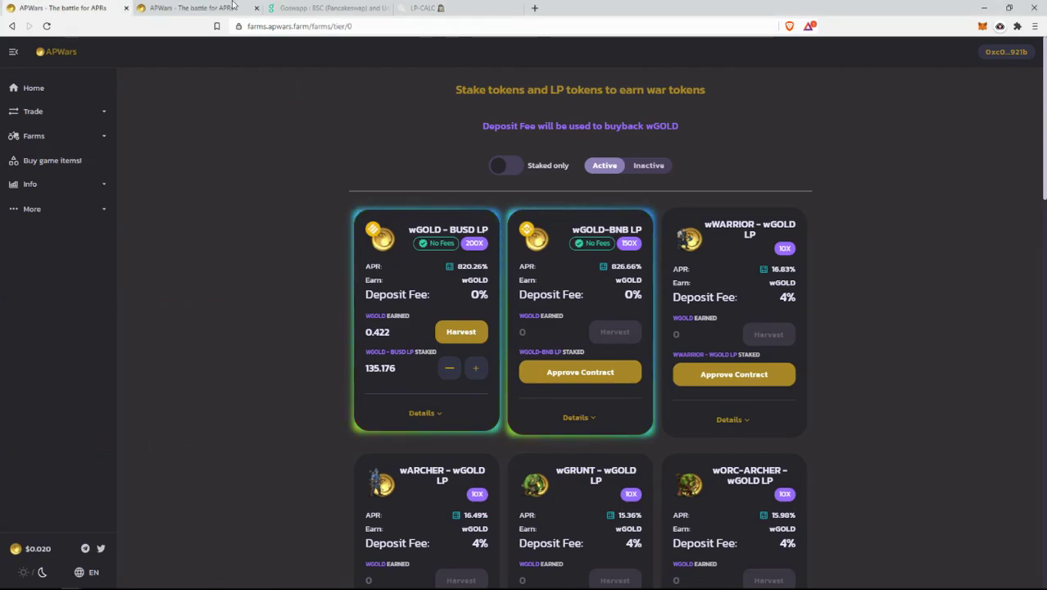
left_click(193, 8)
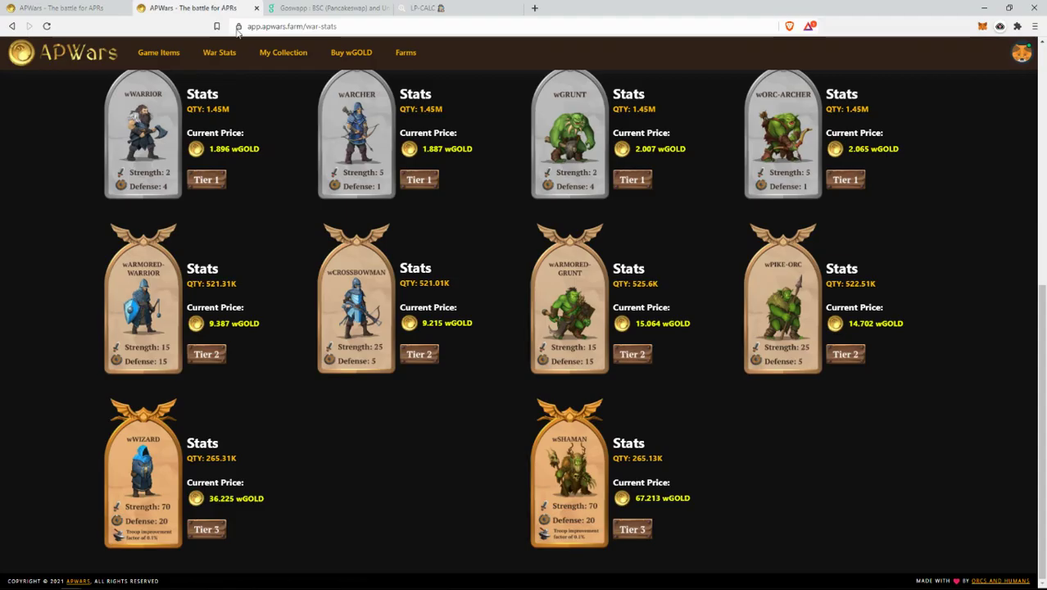
scroll(353, 259, "up", 5)
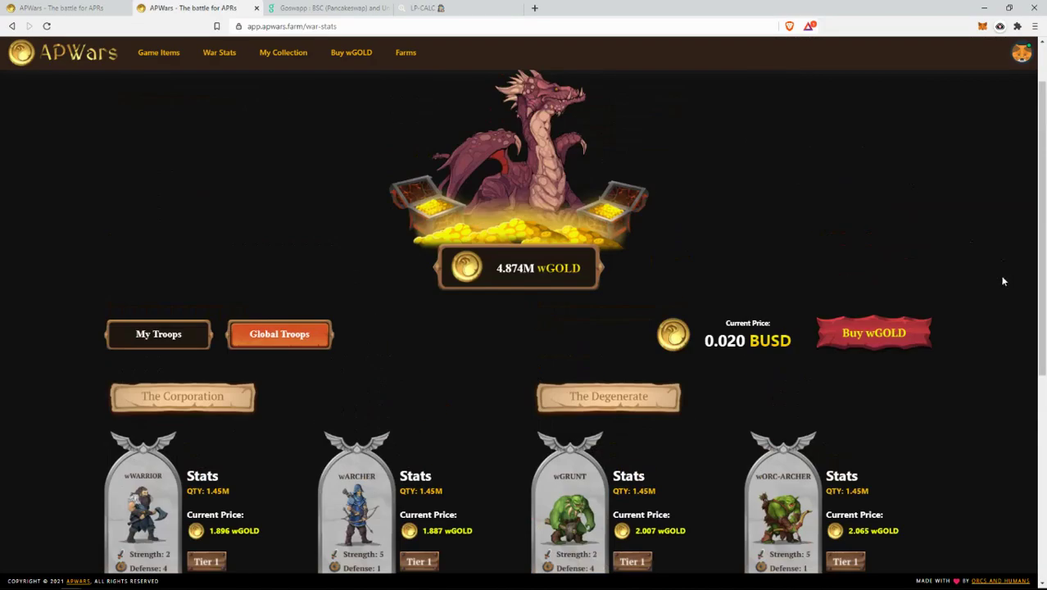
left_click(275, 54)
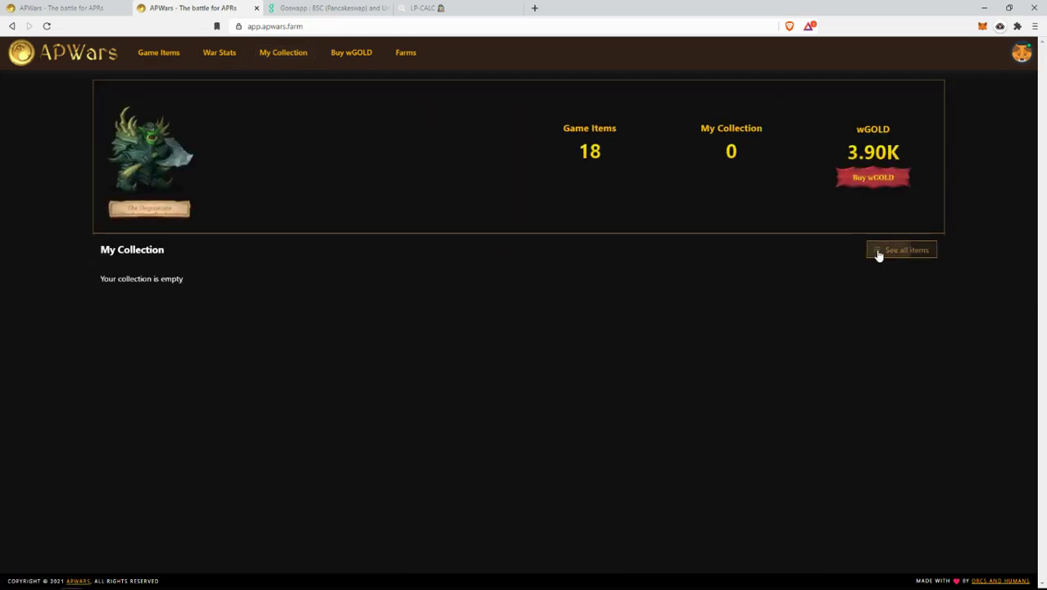
left_click(882, 251)
- Look through the Game Items list, from the rings and elixirs to the gold and troop savers
scroll(756, 304, "down", 2)
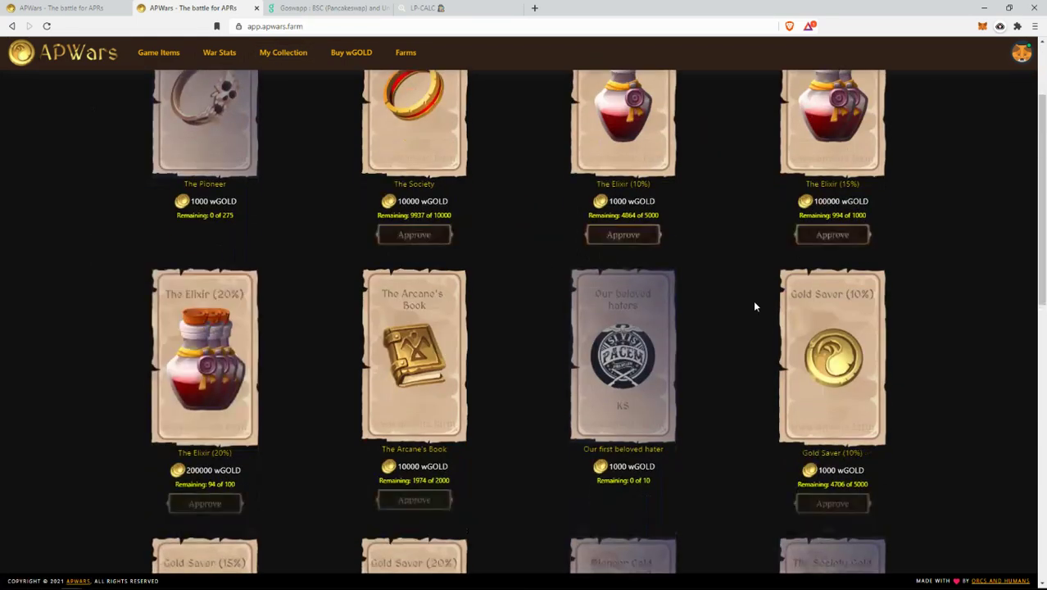
scroll(756, 304, "up", 2)
scroll(679, 300, "down", 10)
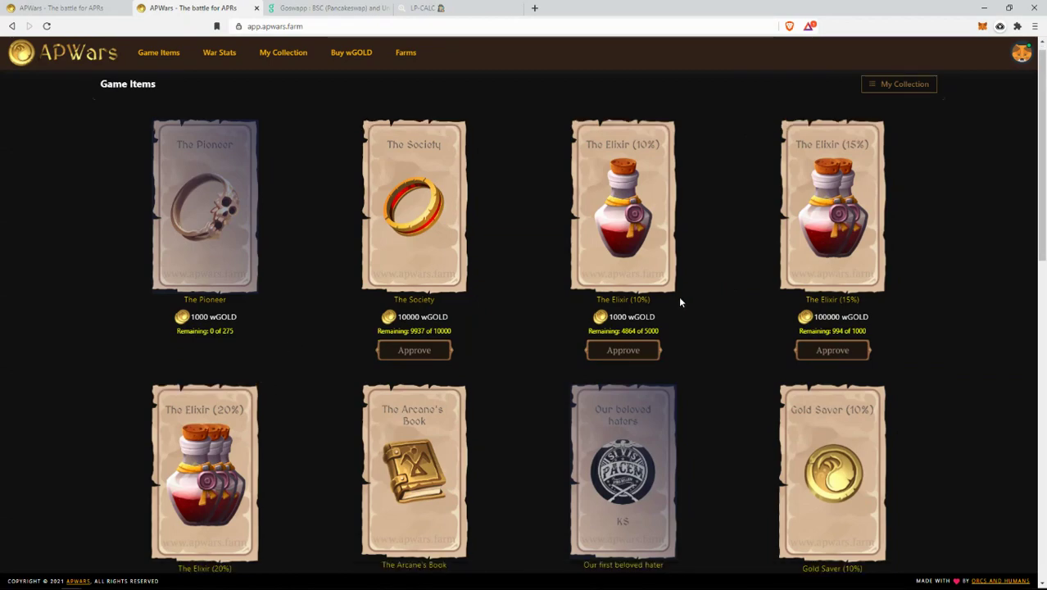
scroll(740, 333, "up", 6)
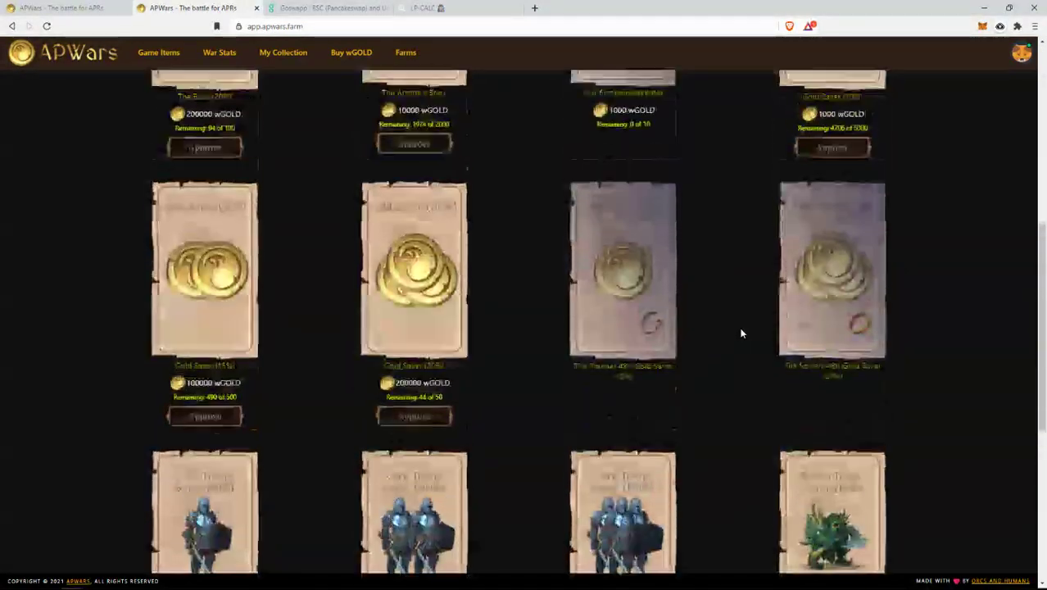
scroll(737, 327, "down", 2)
scroll(736, 319, "up", 2)
scroll(608, 247, "up", 2)
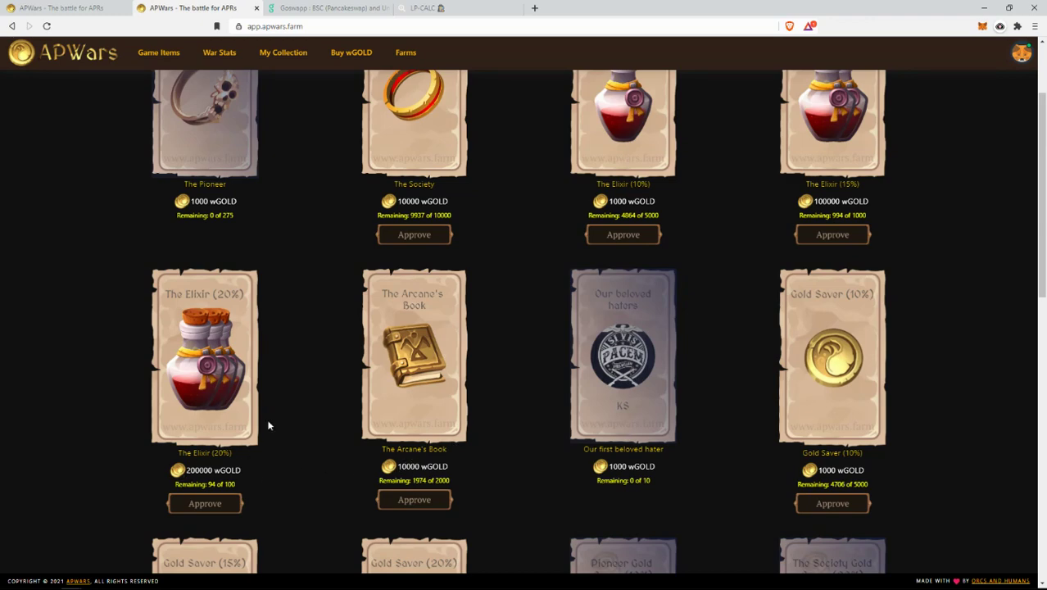
scroll(491, 328, "up", 2)
- Open The Elixir (10%) description, read its troop-saving effect and modifier levels, and close it
left_click(621, 264)
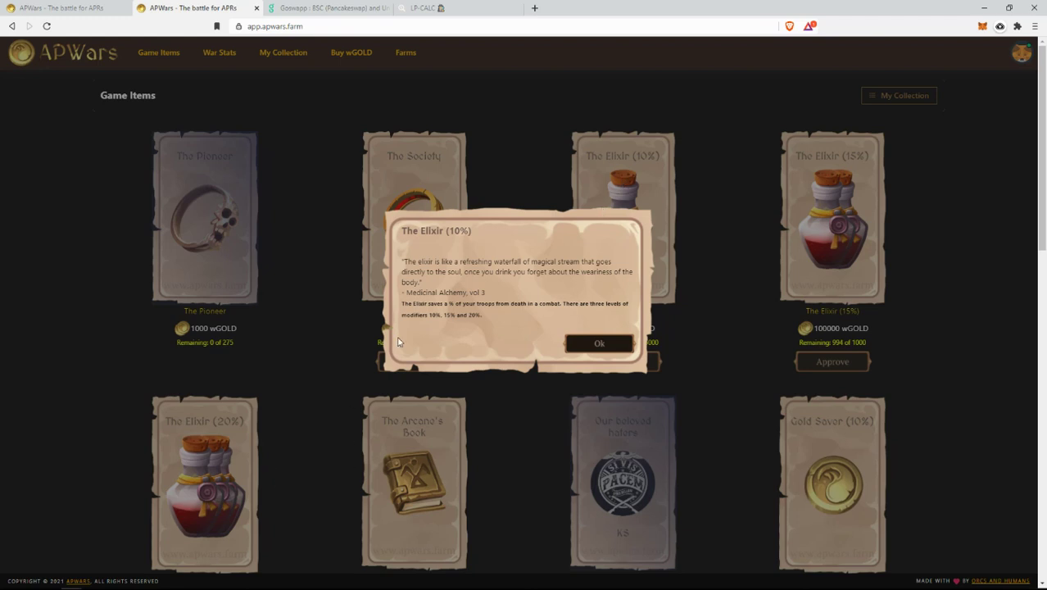
left_click_drag(470, 314, 403, 310)
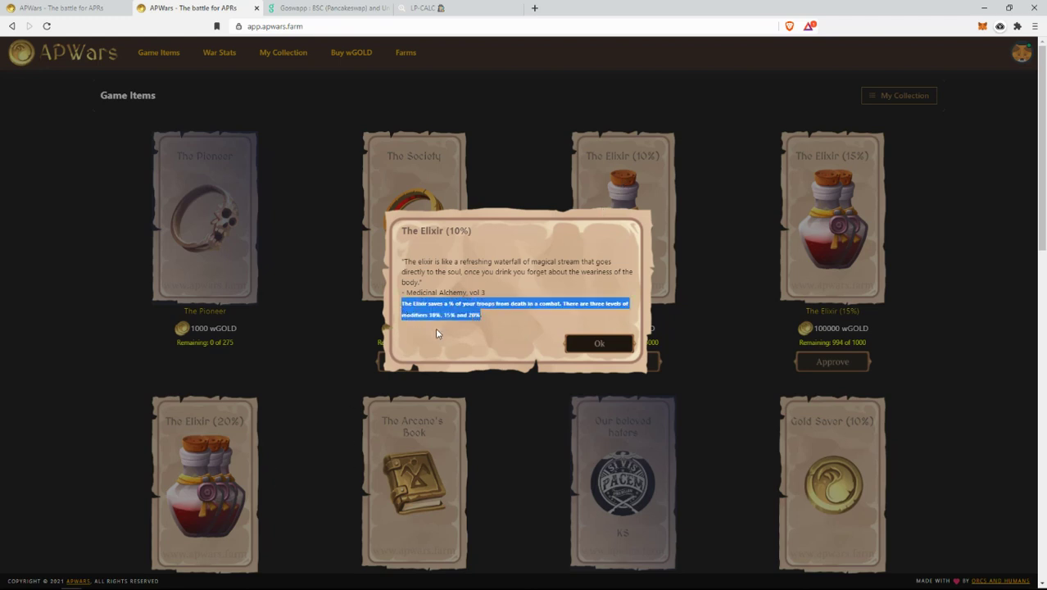
left_click(443, 312)
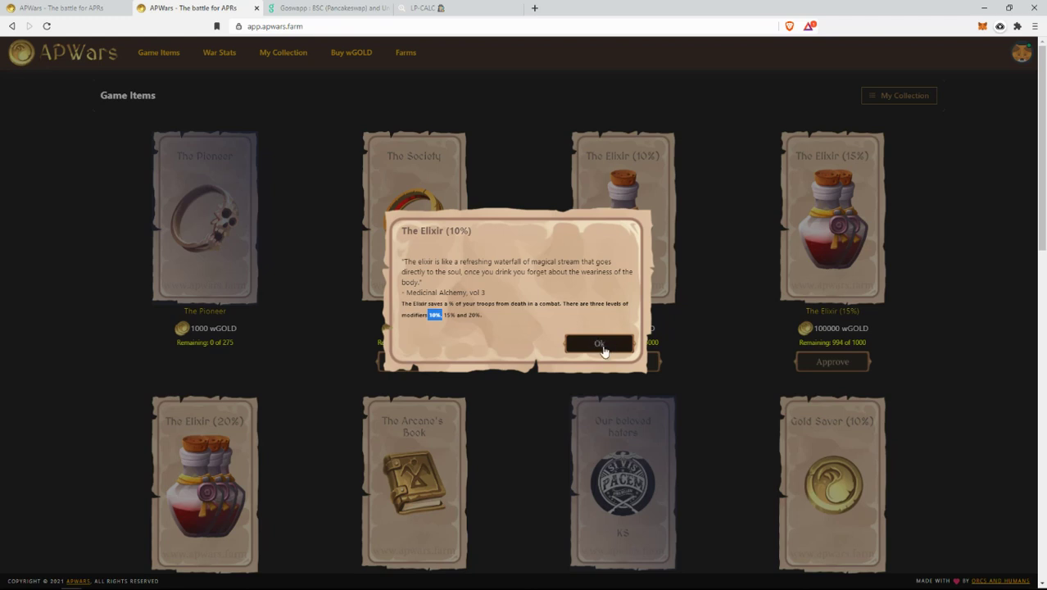
left_click(433, 315)
left_click(595, 347)
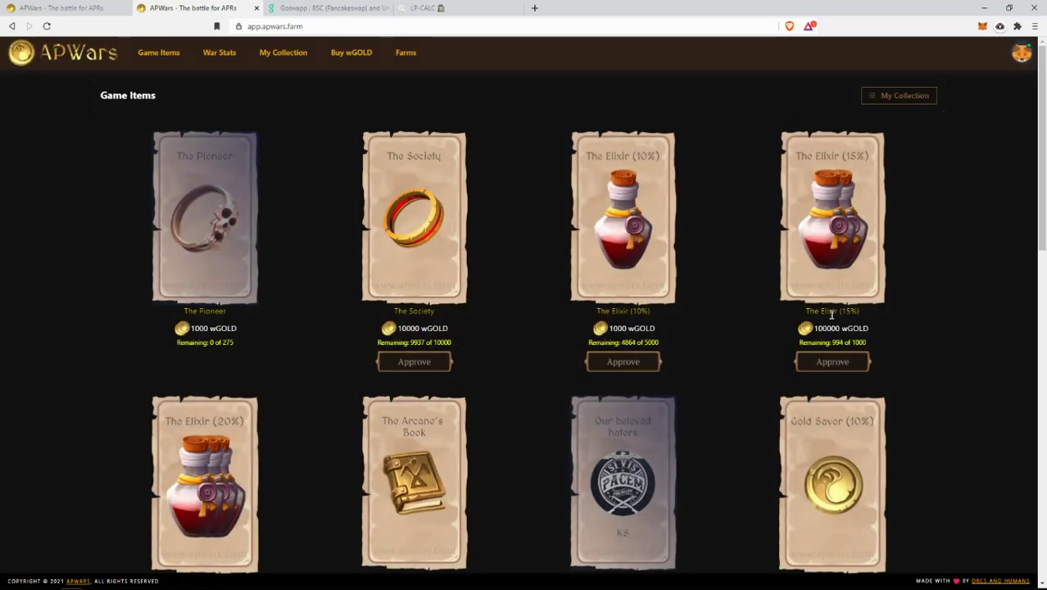
- Compare the wGOLD prices and remaining stock of the 10%, 15% and 20% Elixirs
left_click_drag(602, 312, 651, 314)
left_click(634, 311)
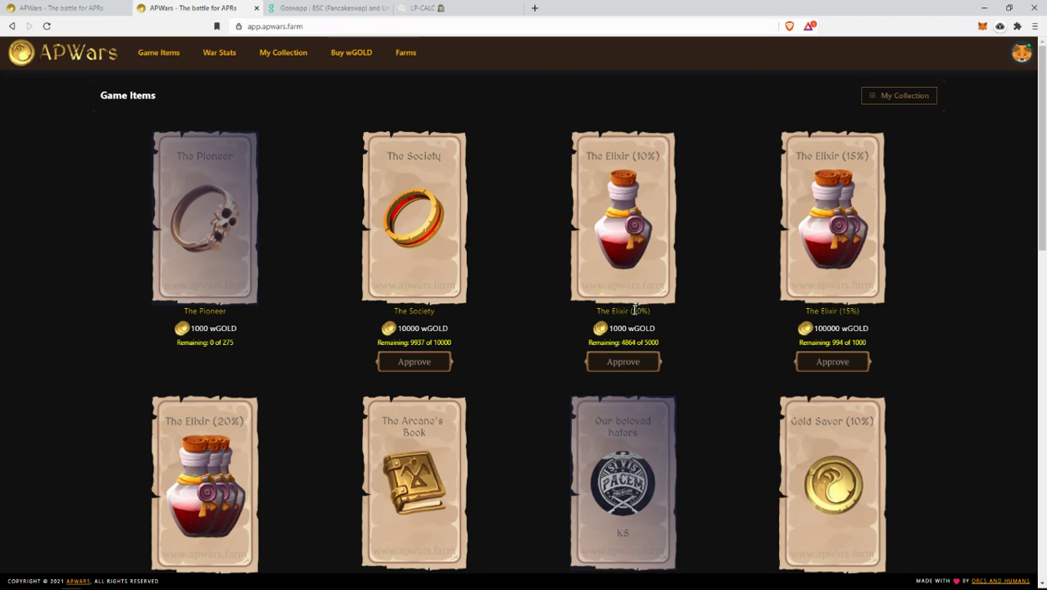
scroll(301, 401, "down", 2)
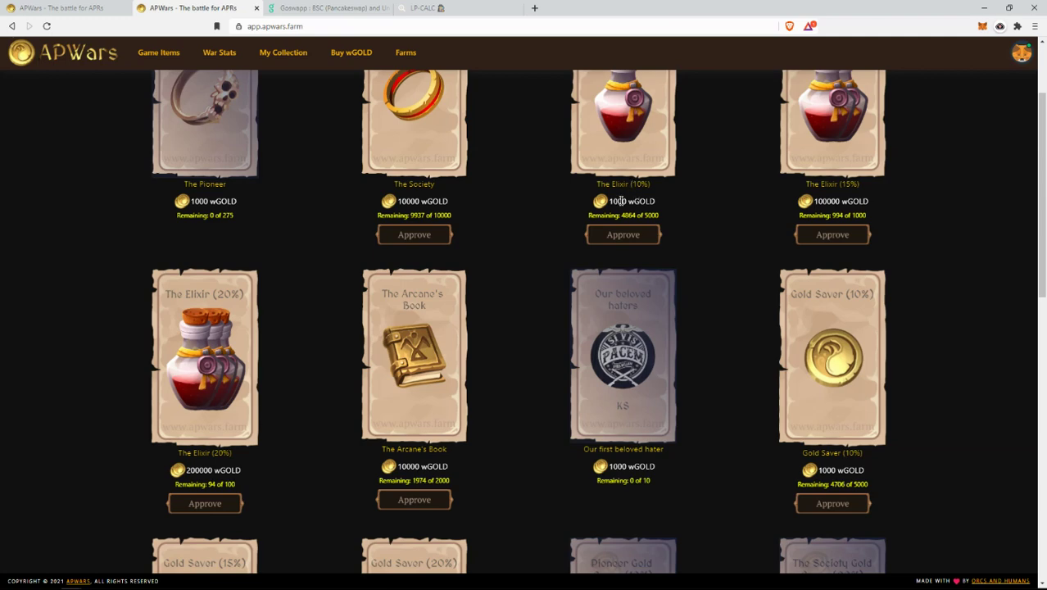
scroll(623, 203, "up", 1)
scroll(624, 233, "down", 1)
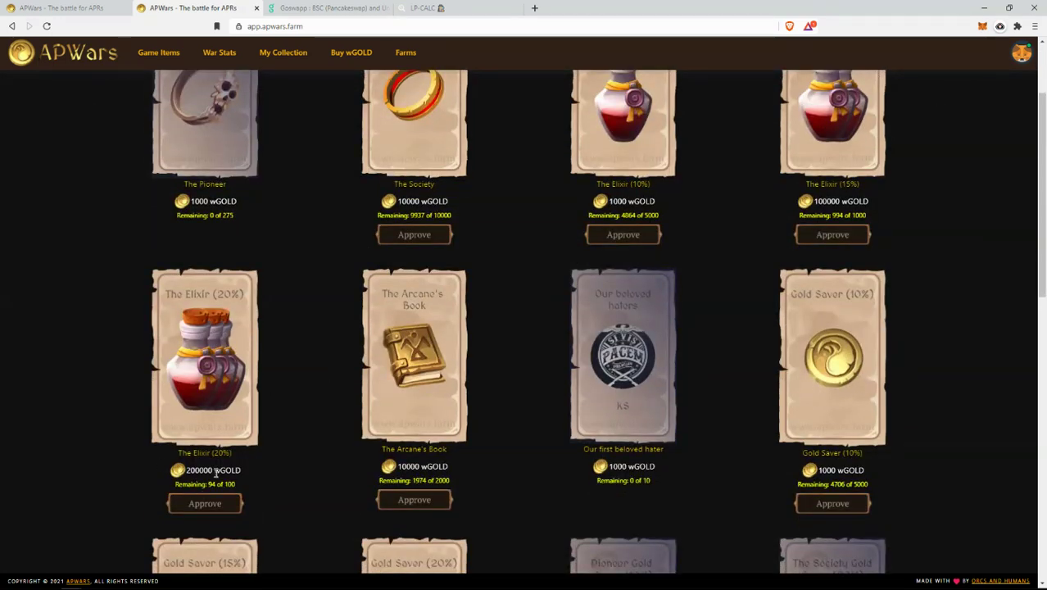
scroll(481, 277, "up", 2)
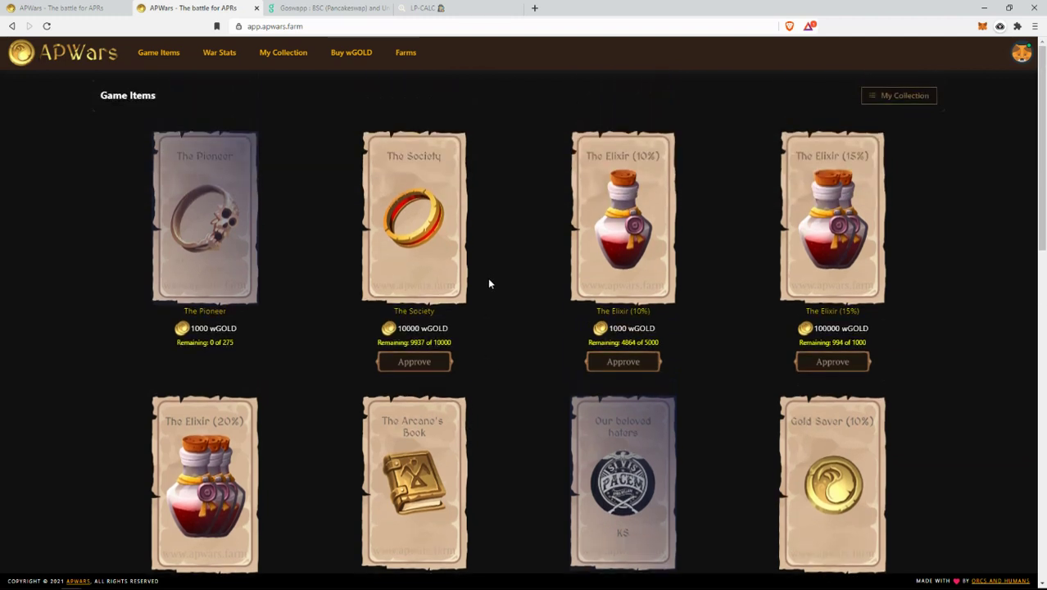
scroll(488, 283, "down", 2)
scroll(489, 283, "up", 2)
scroll(506, 283, "down", 2)
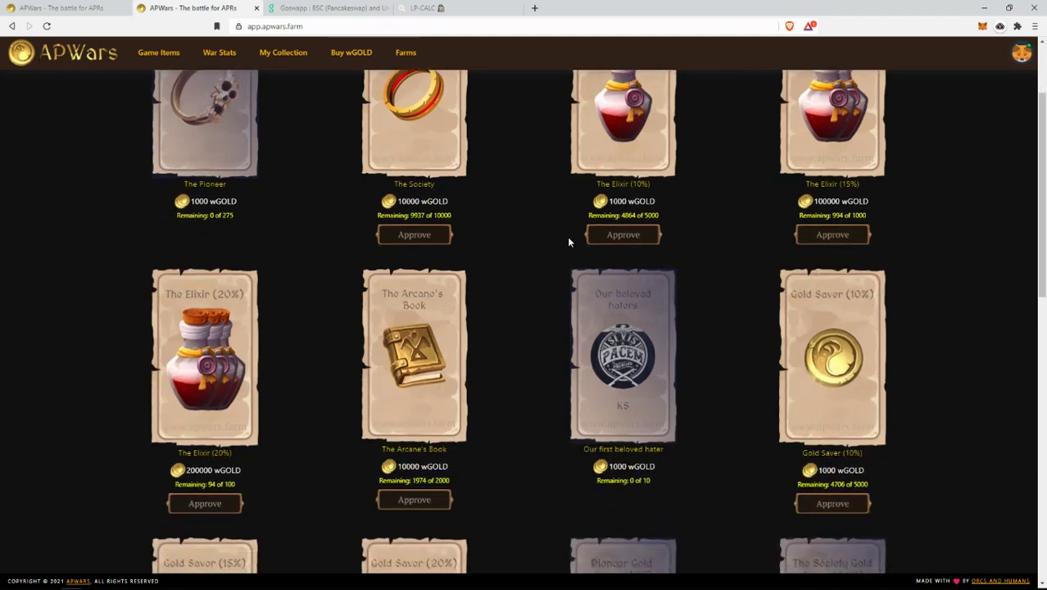
scroll(568, 238, "up", 2)
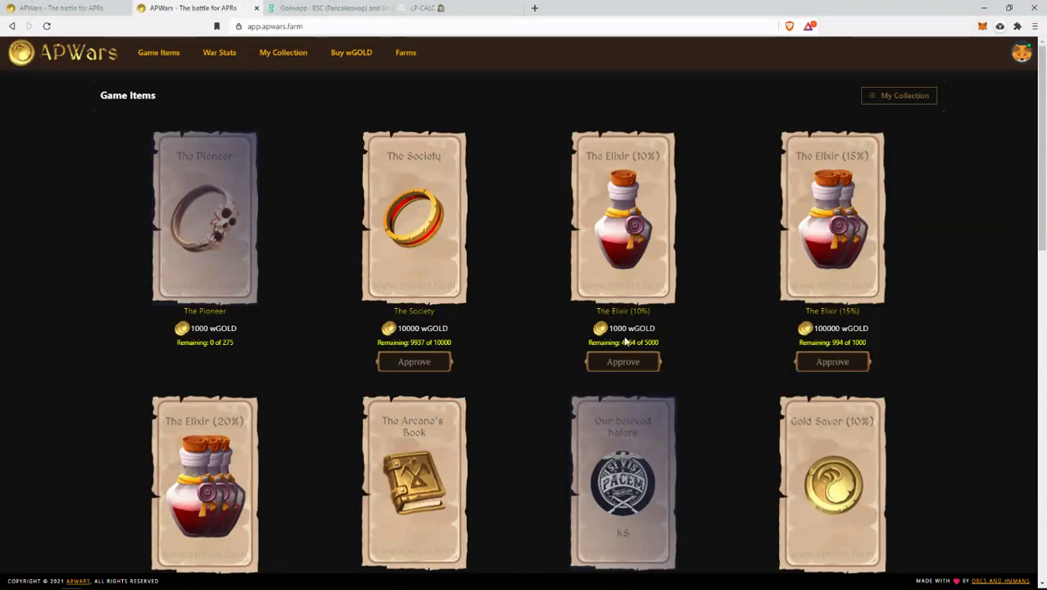
left_click_drag(609, 331, 628, 330)
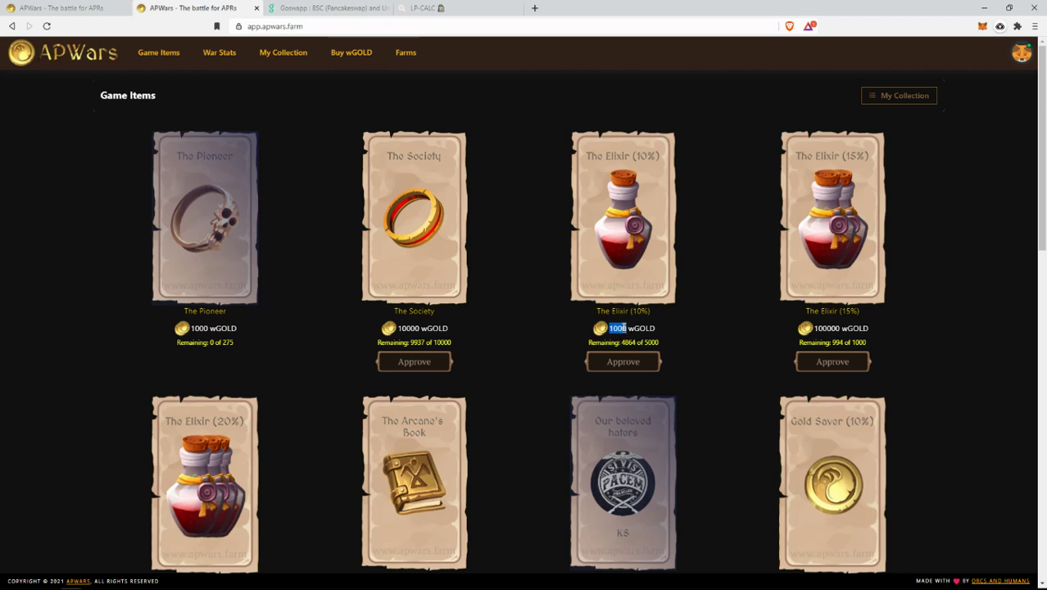
- Compare the names and wGOLD prices of The Elixir (10%) and The Elixir (15%) in the Game Items list
left_click(637, 310)
mouse_move(814, 331)
left_mouse_down()
mouse_move(846, 329)
mouse_move(820, 312)
left_mouse_up()
left_click(858, 313)
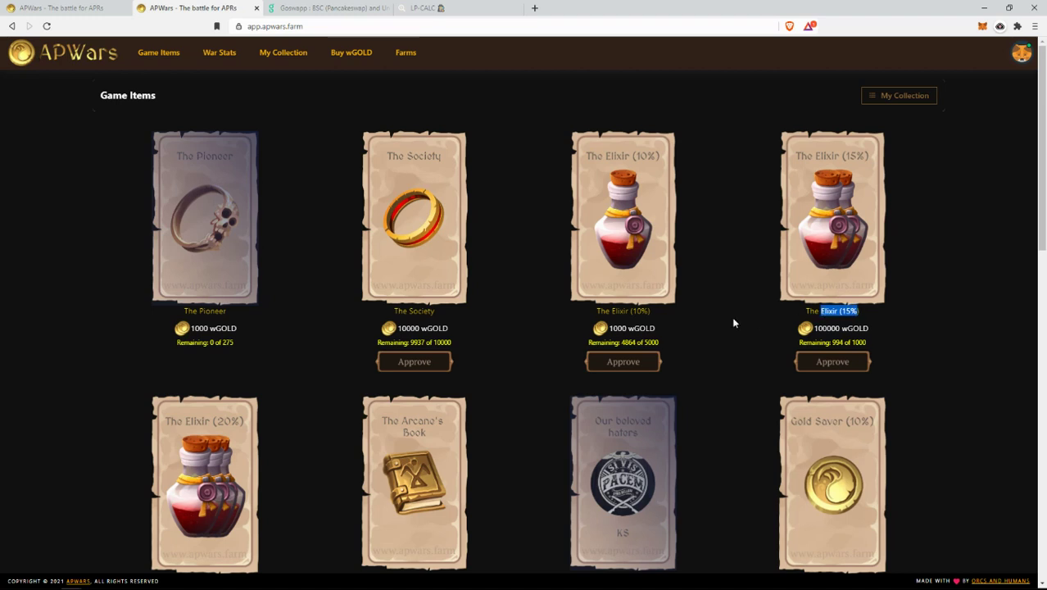
left_click(854, 311)
left_click_drag(653, 315, 634, 309)
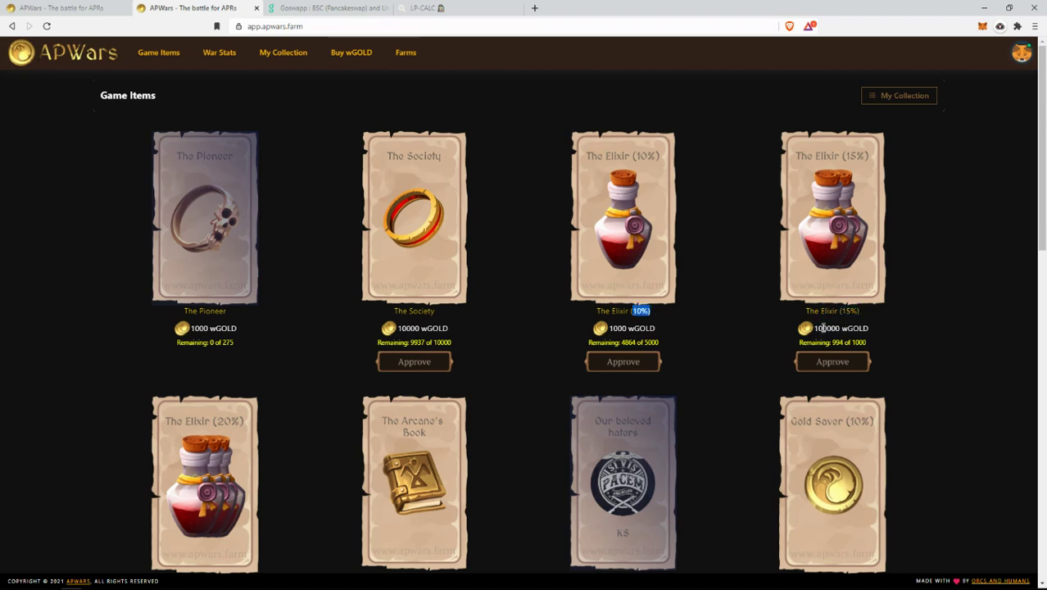
left_click(823, 328)
scroll(646, 328, "down", 2)
scroll(645, 328, "up", 2)
scroll(646, 336, "down", 2)
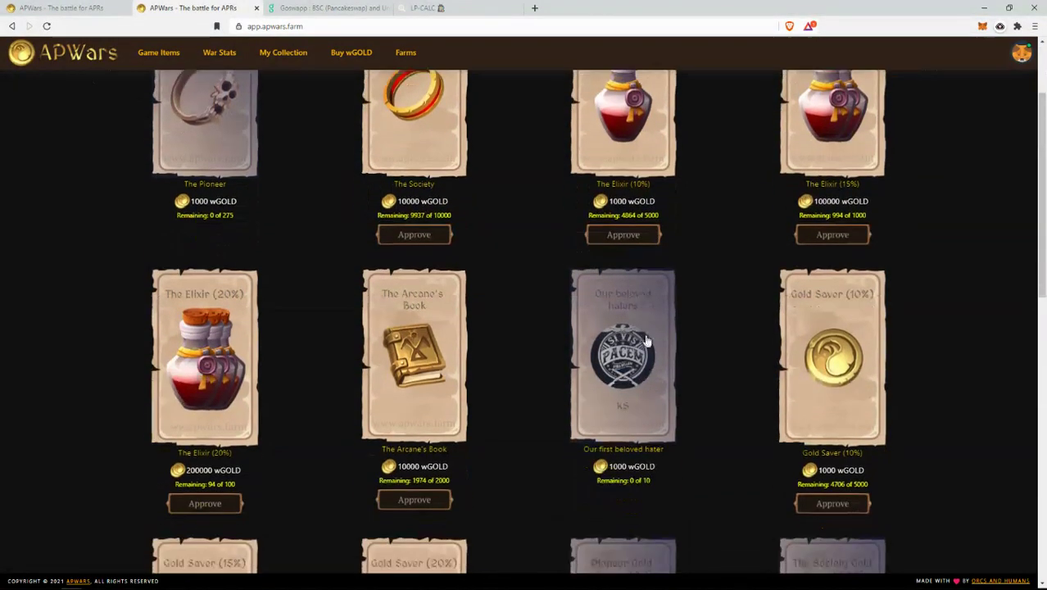
- Recheck the wGOLD price of The Elixir (10%) as the entry-level troop-saving item
scroll(646, 340, "up", 2)
mouse_move(596, 310)
left_mouse_down()
mouse_move(641, 338)
mouse_move(628, 331)
mouse_move(655, 330)
mouse_move(598, 311)
mouse_move(658, 329)
mouse_move(610, 328)
mouse_move(598, 313)
mouse_move(657, 331)
mouse_move(584, 308)
left_mouse_up()
left_click(598, 311)
left_click(657, 330)
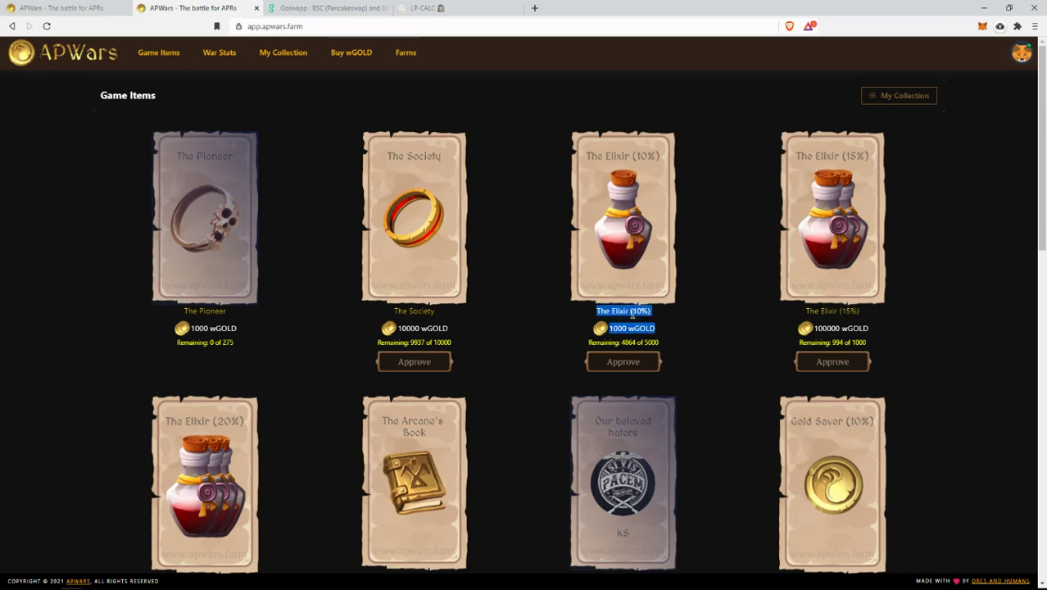
left_click(609, 335)
double_click(620, 328)
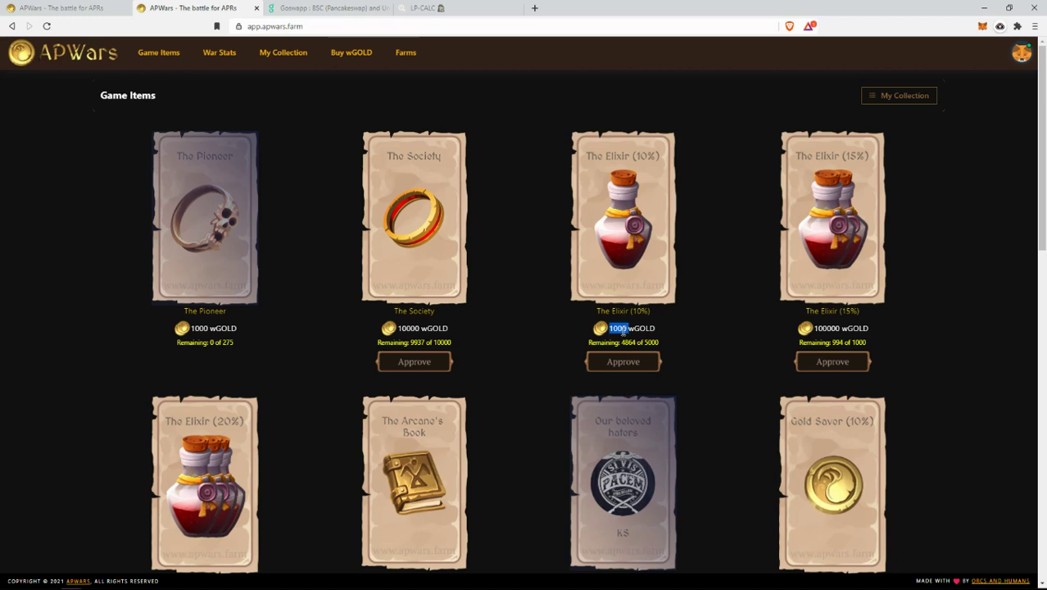
double_click(621, 328)
left_click(622, 324)
left_click_drag(607, 310, 651, 312)
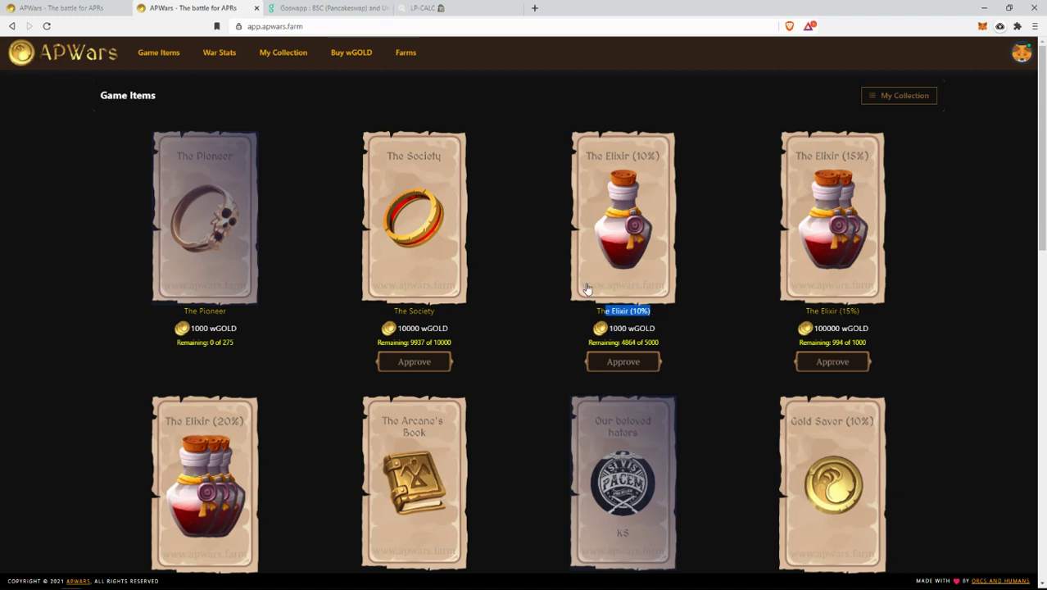
- Open The Arcane's Book description, read its effect on magical units in battle, and close it
key("ctrl+shift+Tab")
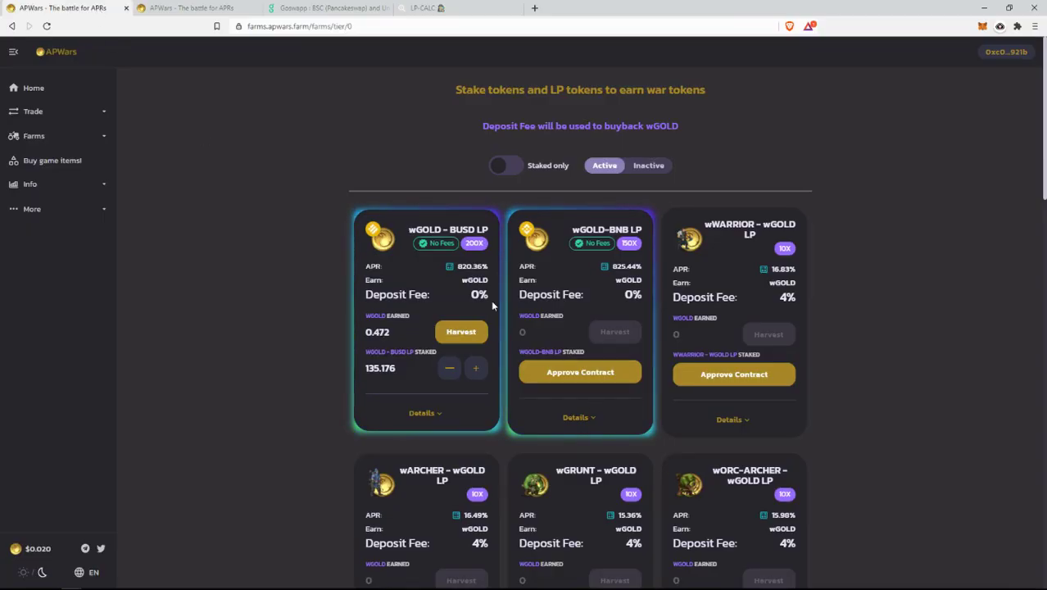
key("ctrl+Tab")
scroll(429, 373, "down", 2)
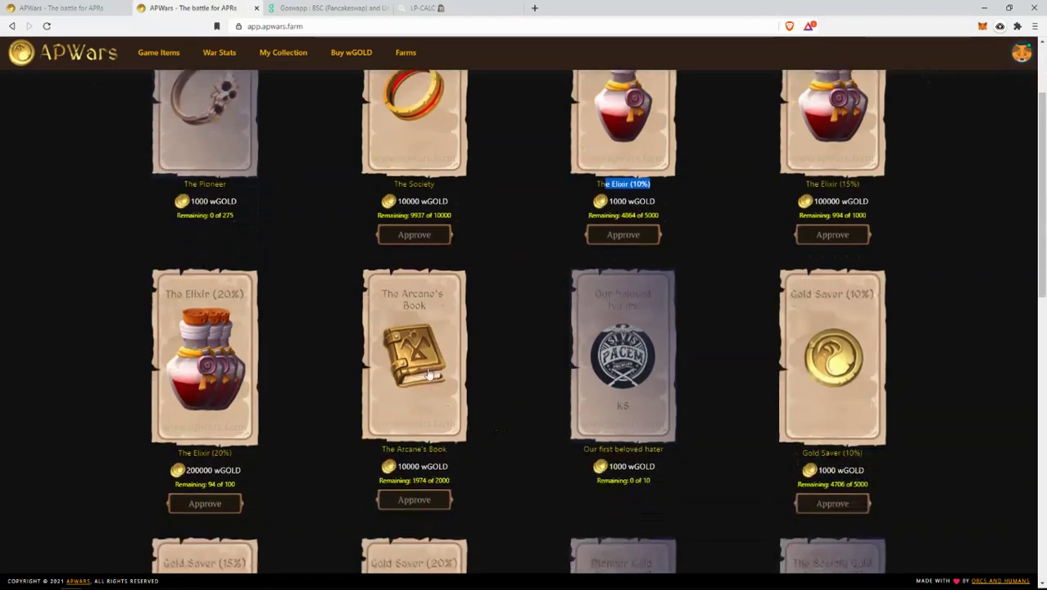
left_click(409, 466)
left_click(456, 391)
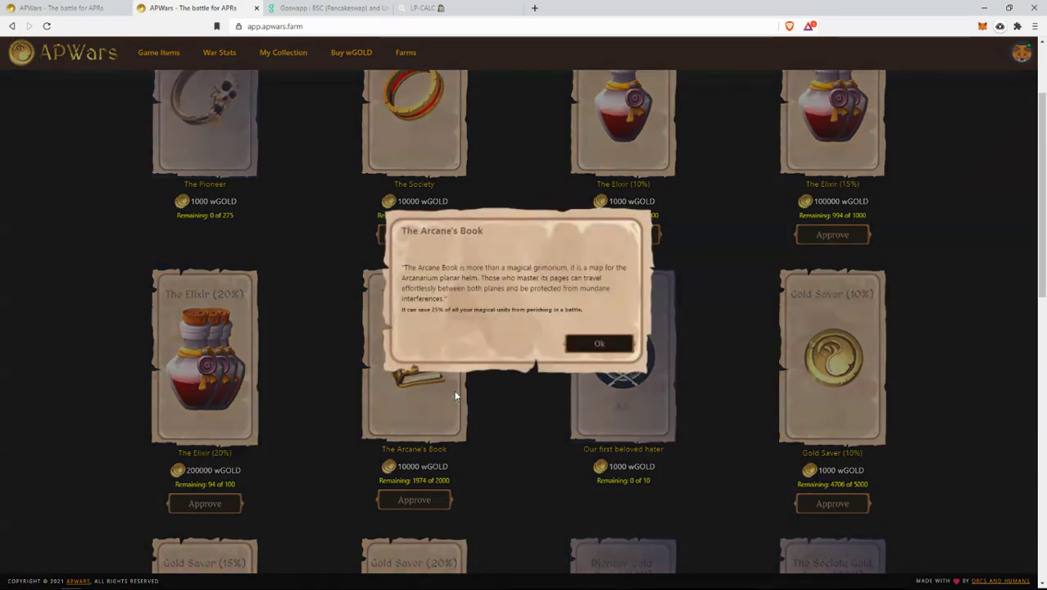
left_click_drag(426, 309, 460, 311)
left_click(603, 345)
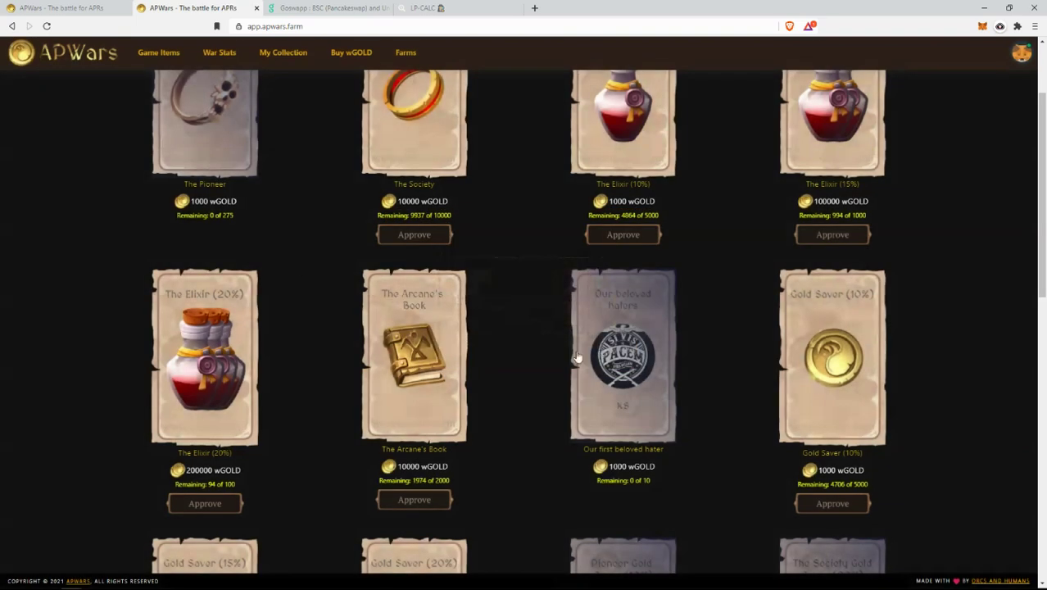
- Open the game items shop from the farms site and return to the already loaded Game Items list
left_click(62, 8)
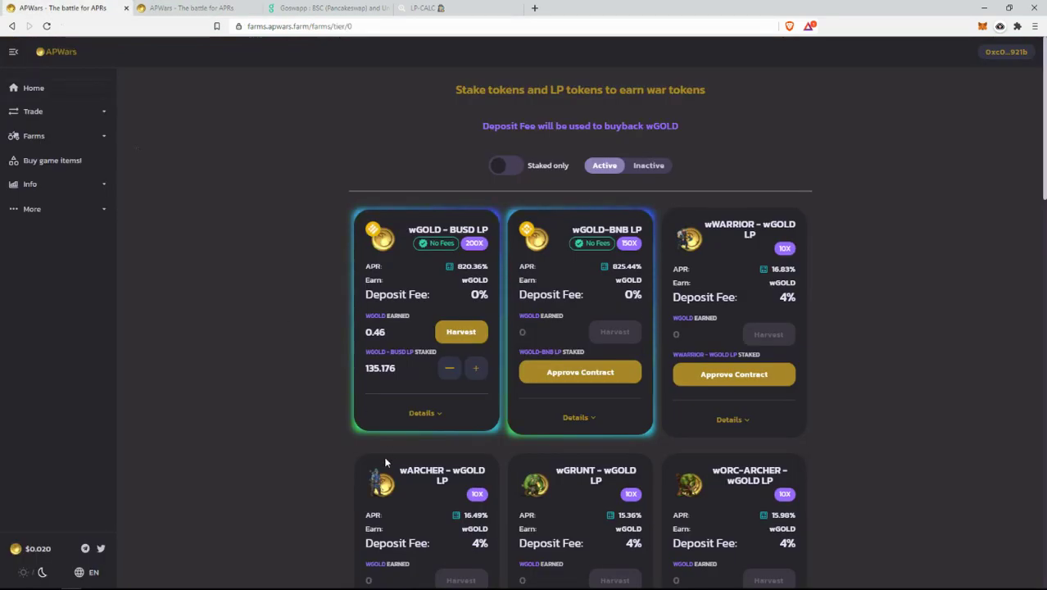
left_click(58, 160)
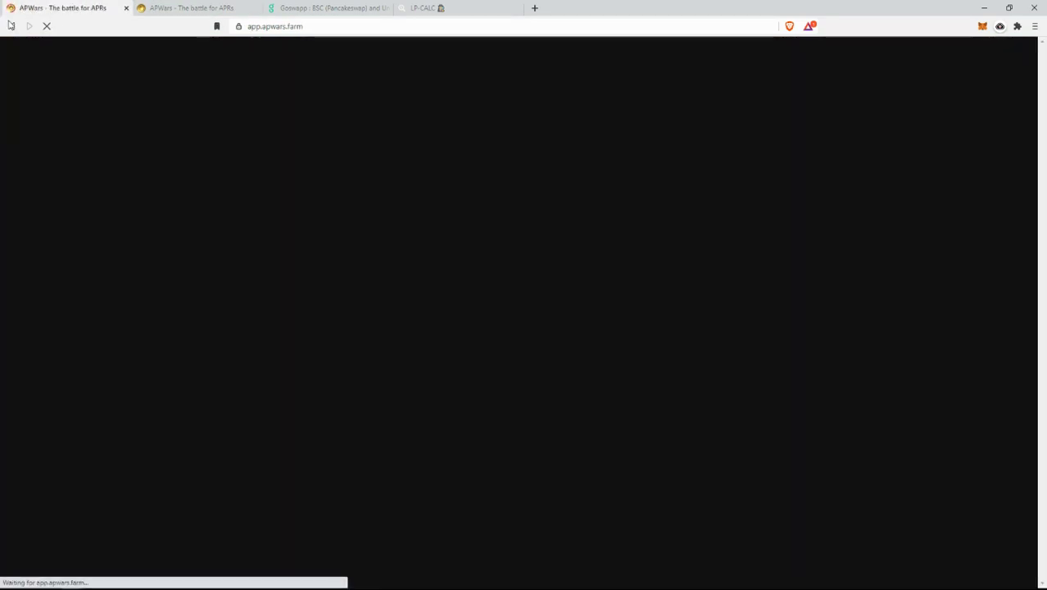
left_click(212, 7)
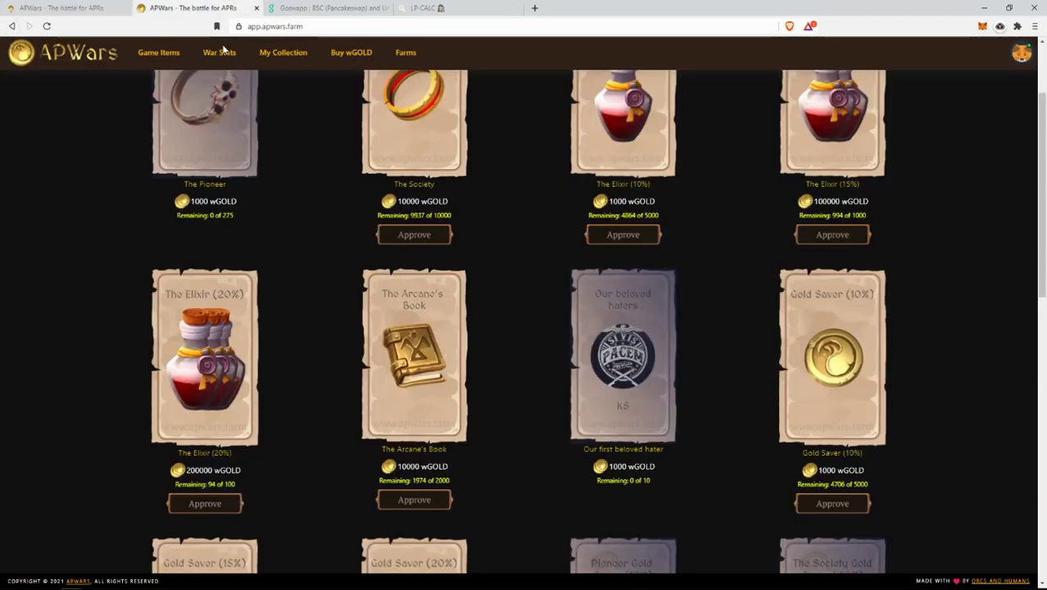
- Go back to the farms page, open the exchange swap page, and review the APWARS How to play guide
left_click(62, 8)
left_click(12, 26)
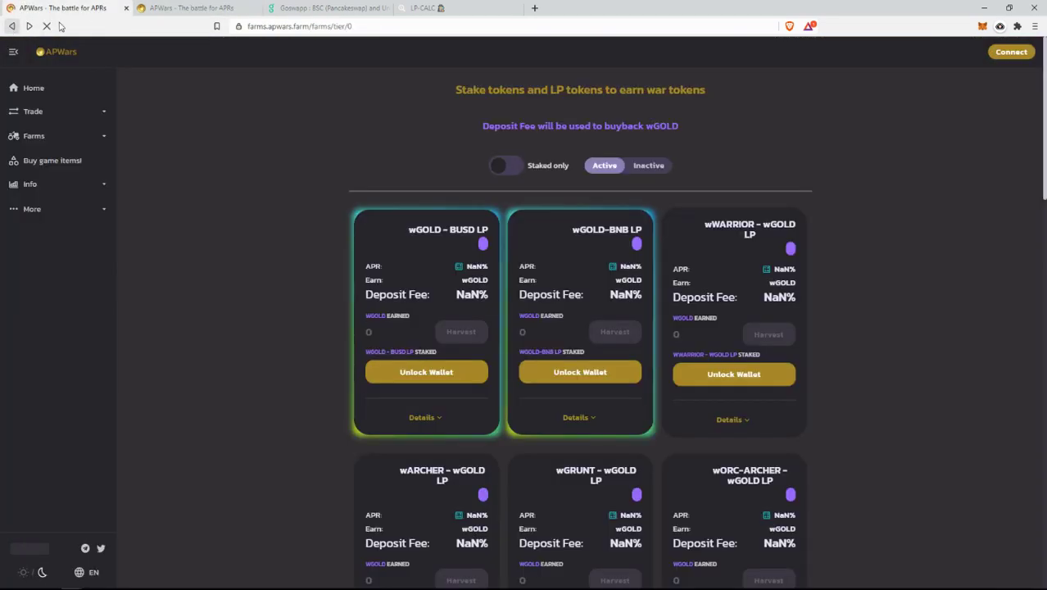
left_click(91, 160)
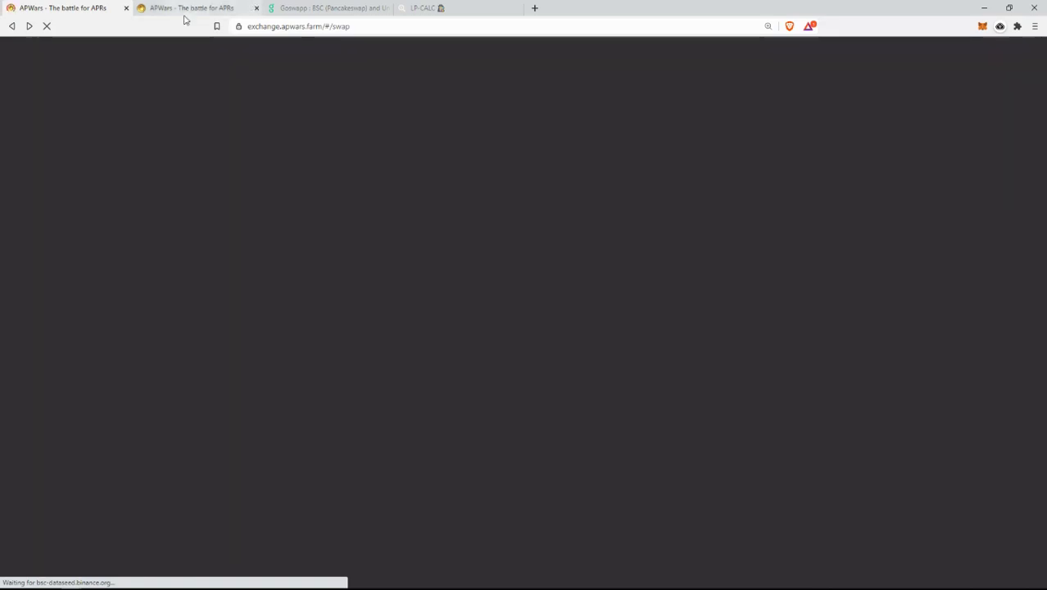
left_click(185, 10)
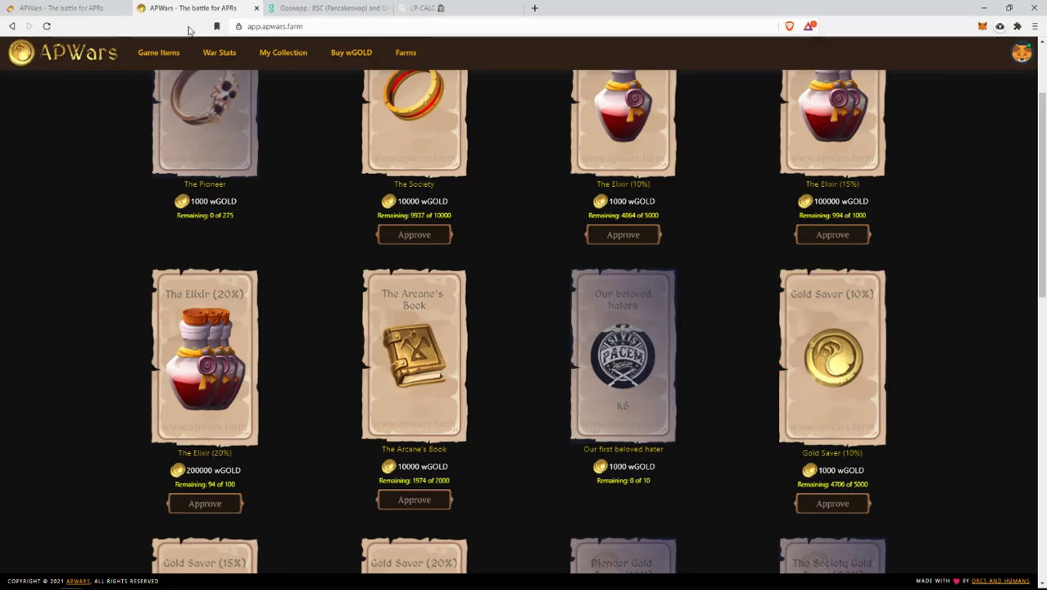
left_click(425, 8)
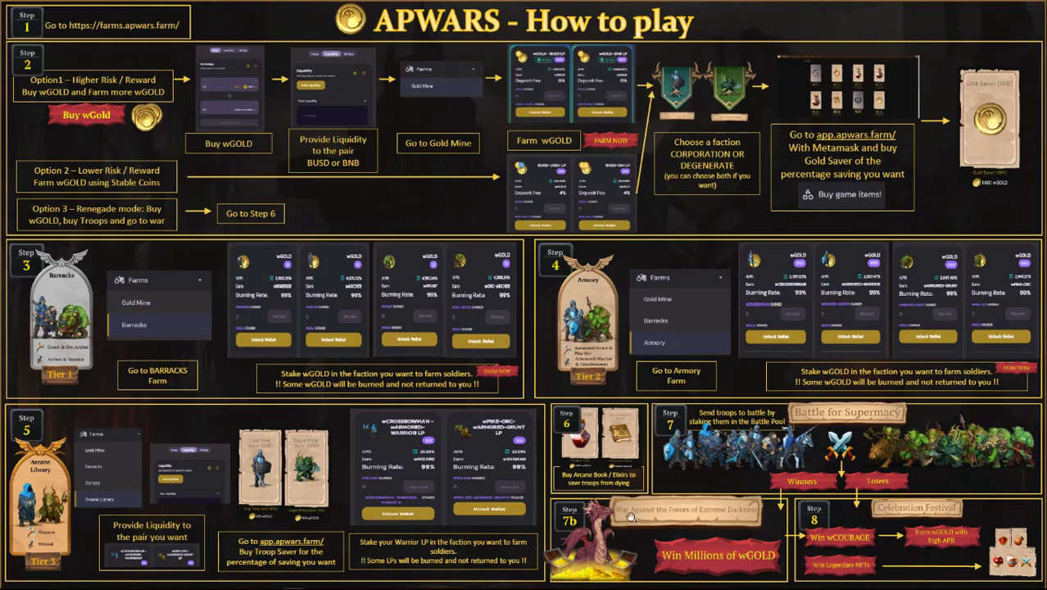
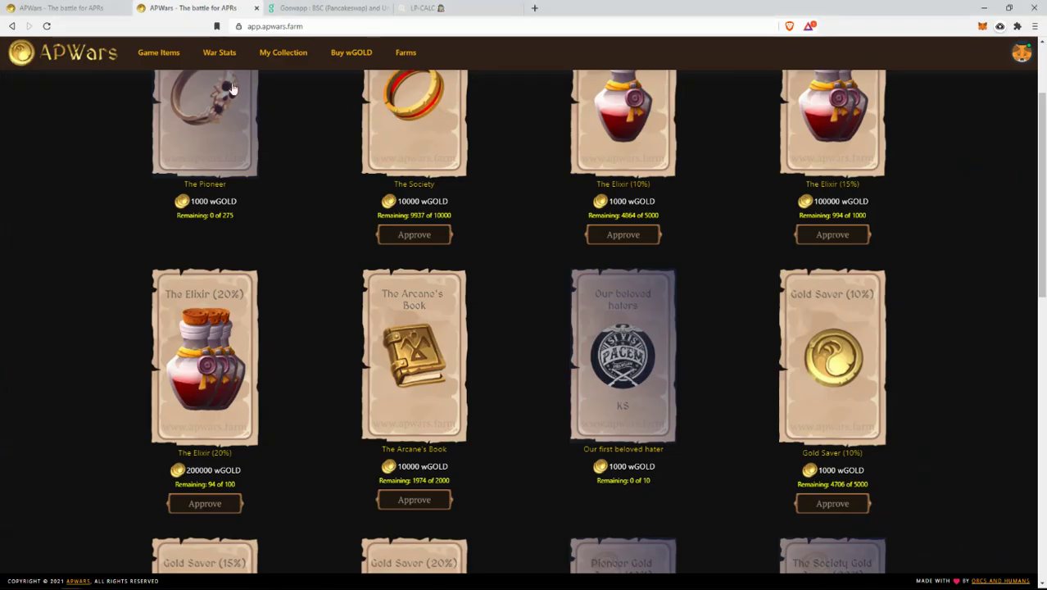
- Open War Stats and examine the amount of wGOLD held in FED's Treasury
scroll(343, 271, "up", 2)
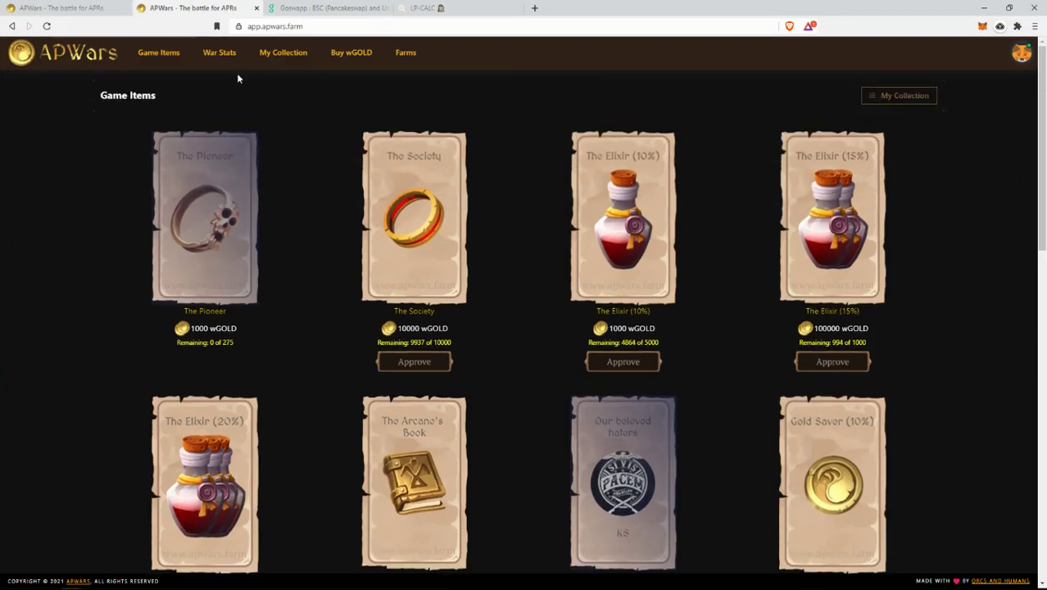
left_click(220, 52)
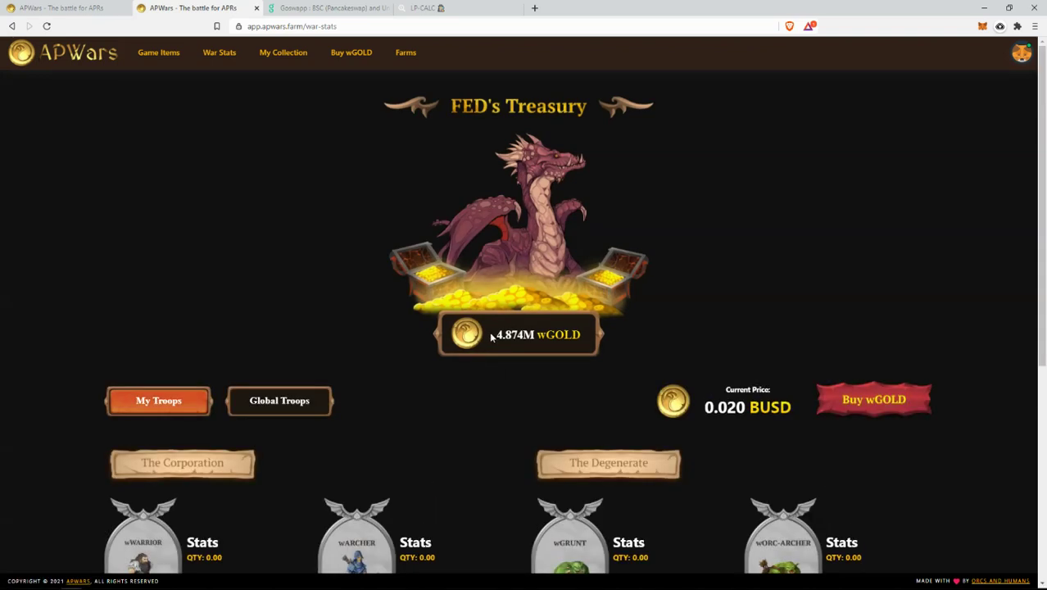
left_click_drag(491, 337, 534, 337)
left_click(513, 337)
double_click(508, 335)
left_click(515, 341)
left_click_drag(535, 337, 495, 337)
left_click(498, 335)
left_click_drag(495, 337, 537, 335)
left_click(535, 337)
left_click(496, 337)
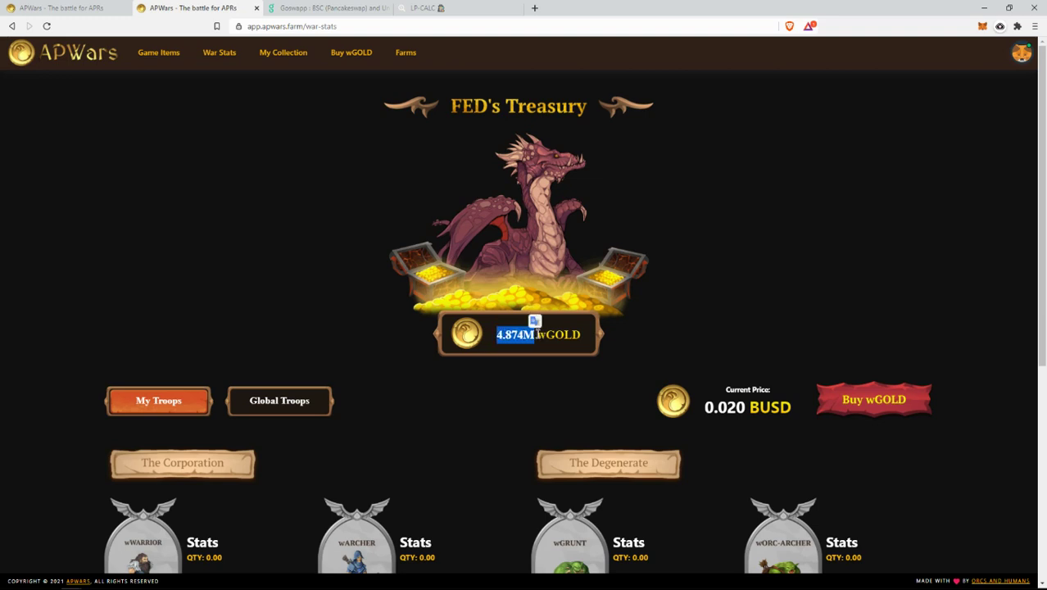
left_click(538, 335)
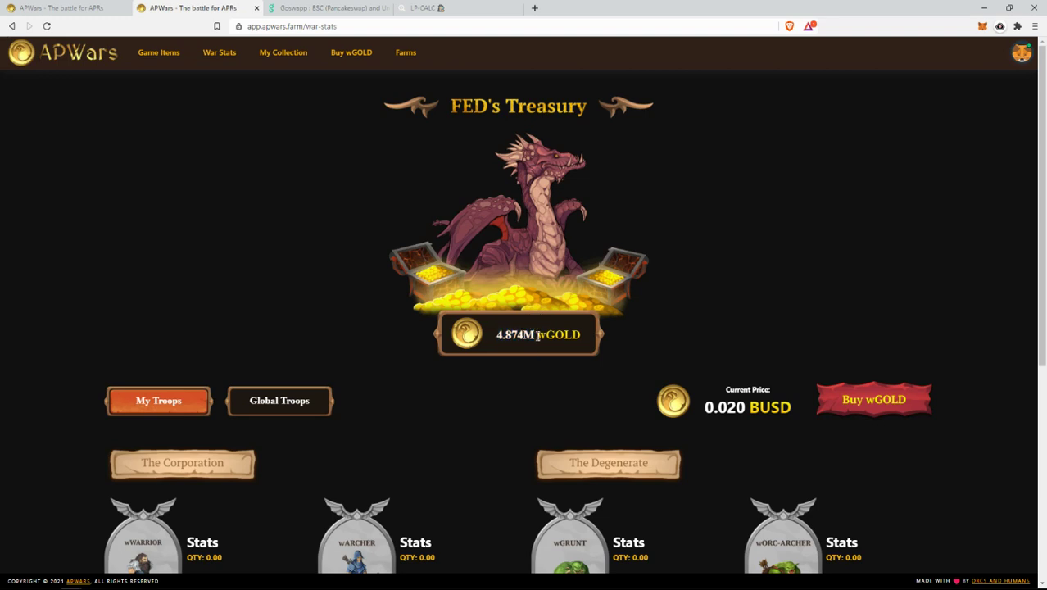
left_click_drag(534, 334, 499, 336)
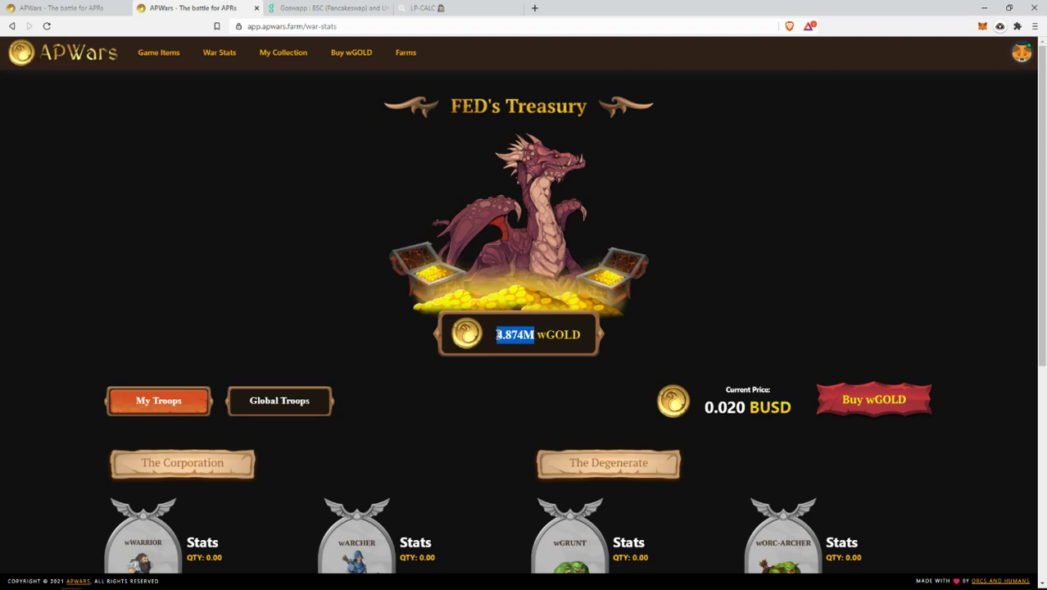
left_click(505, 339)
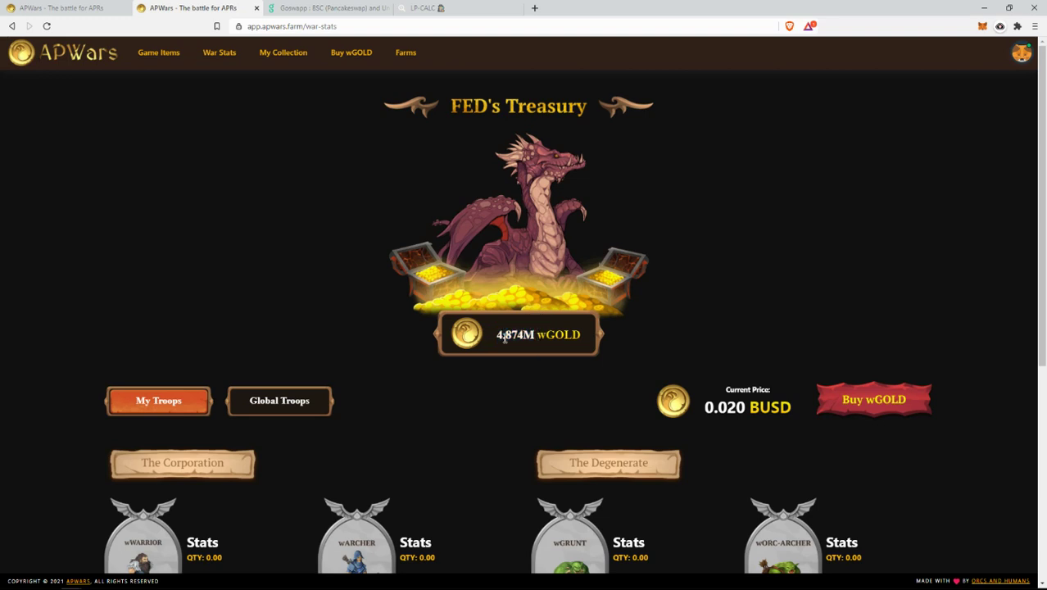
mouse_move(495, 338)
left_mouse_down()
mouse_move(534, 334)
mouse_move(499, 340)
left_mouse_up()
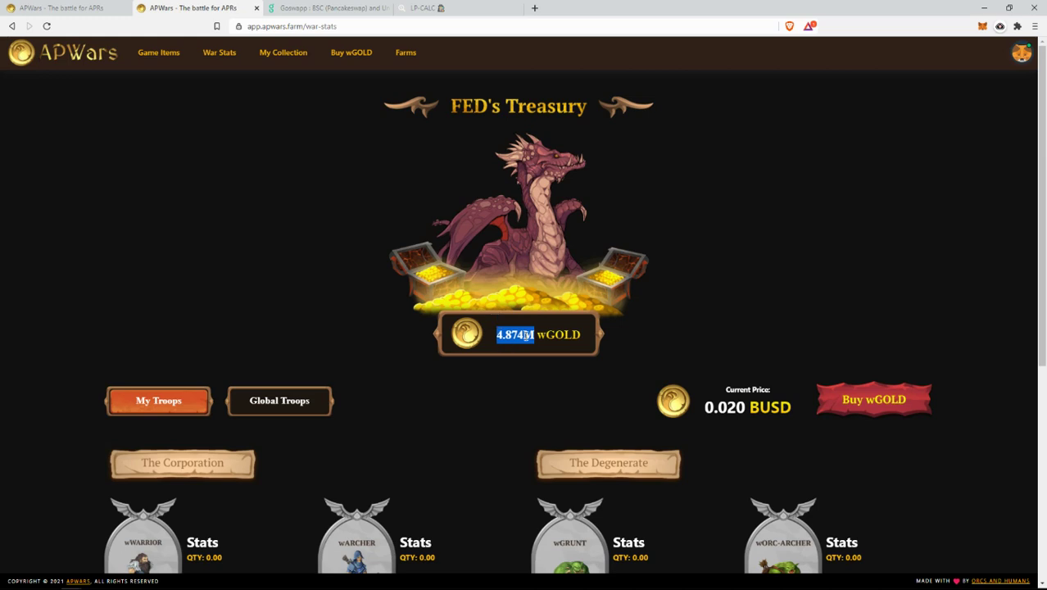
mouse_move(532, 335)
left_mouse_down()
mouse_move(485, 344)
mouse_move(538, 335)
mouse_move(494, 343)
mouse_move(538, 336)
mouse_move(495, 336)
mouse_move(513, 338)
left_mouse_up()
left_click(497, 340)
left_click(532, 336)
left_click(496, 339)
left_click_drag(534, 336, 532, 345)
left_click_drag(532, 345, 497, 336)
left_click(499, 335)
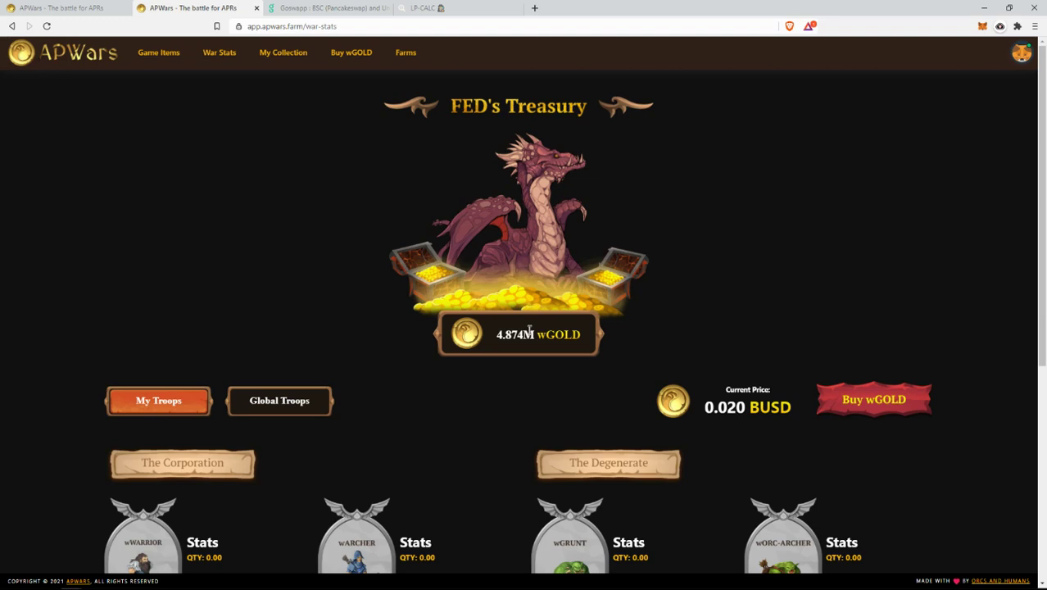
left_click_drag(533, 336, 497, 338)
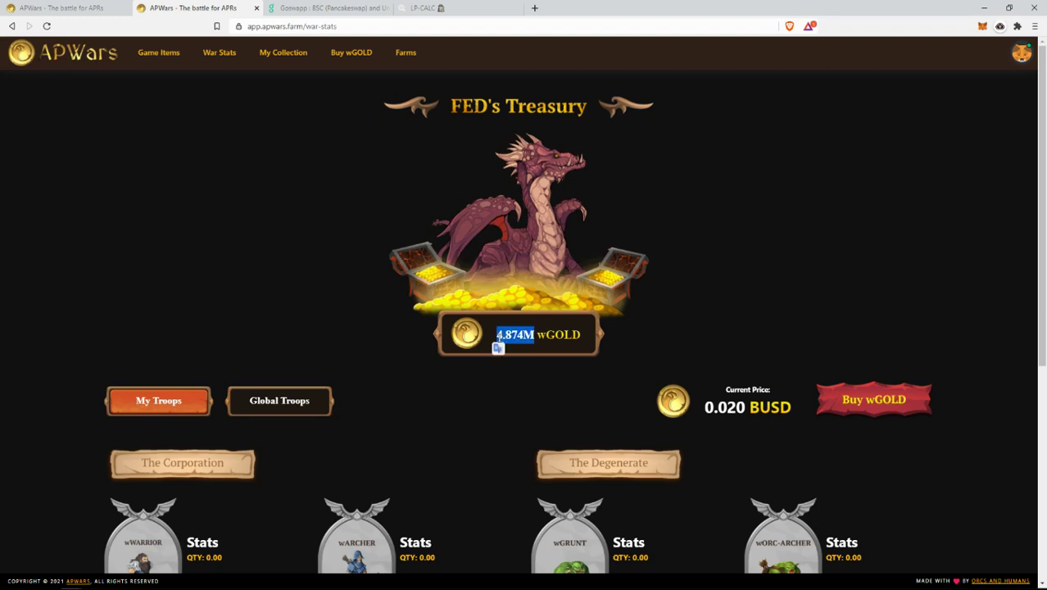
left_click(529, 334)
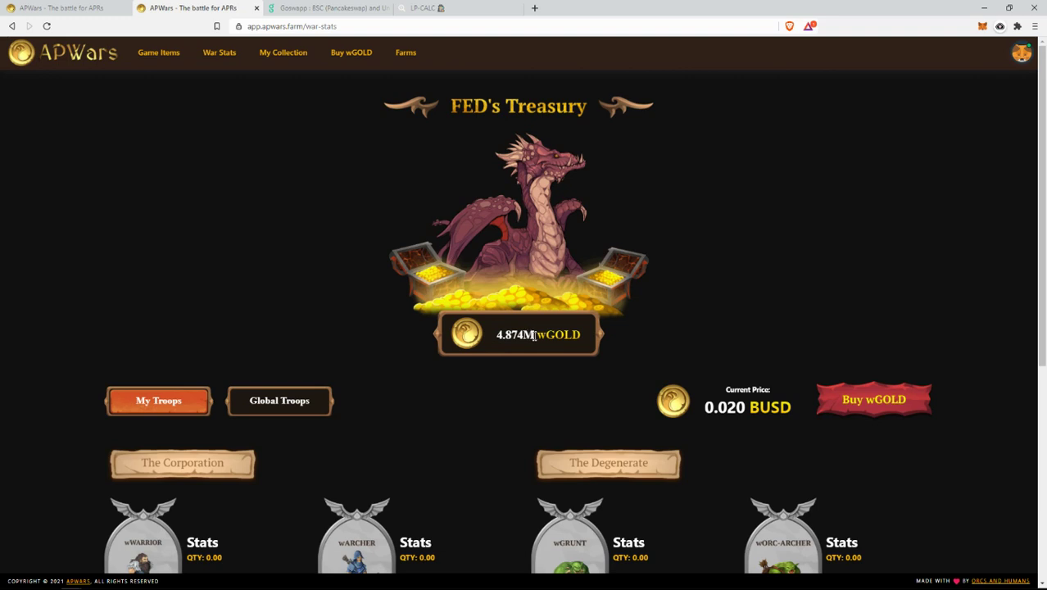
left_click_drag(535, 336, 497, 337)
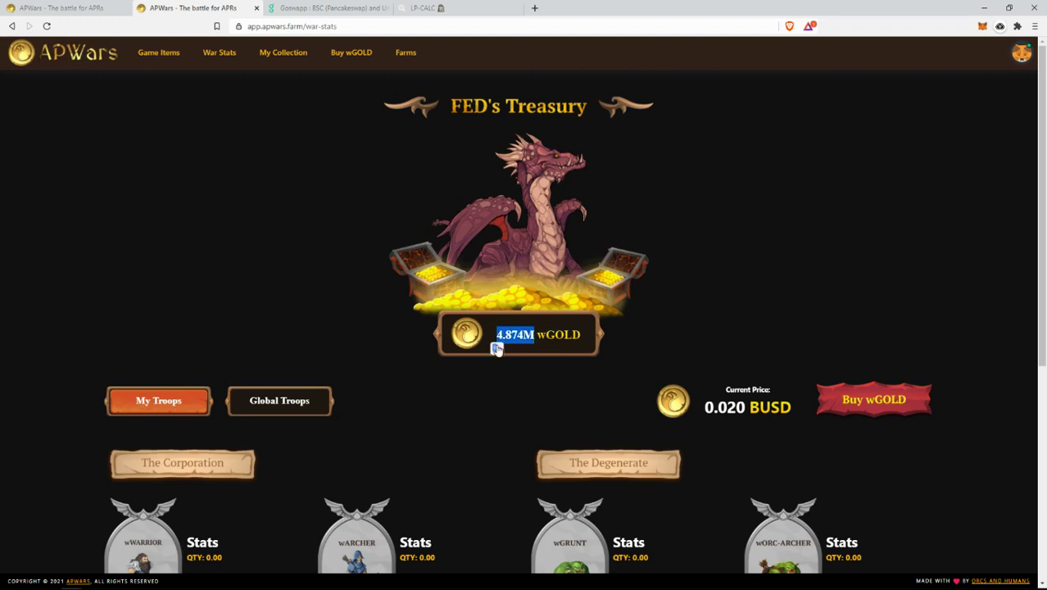
left_click(500, 334)
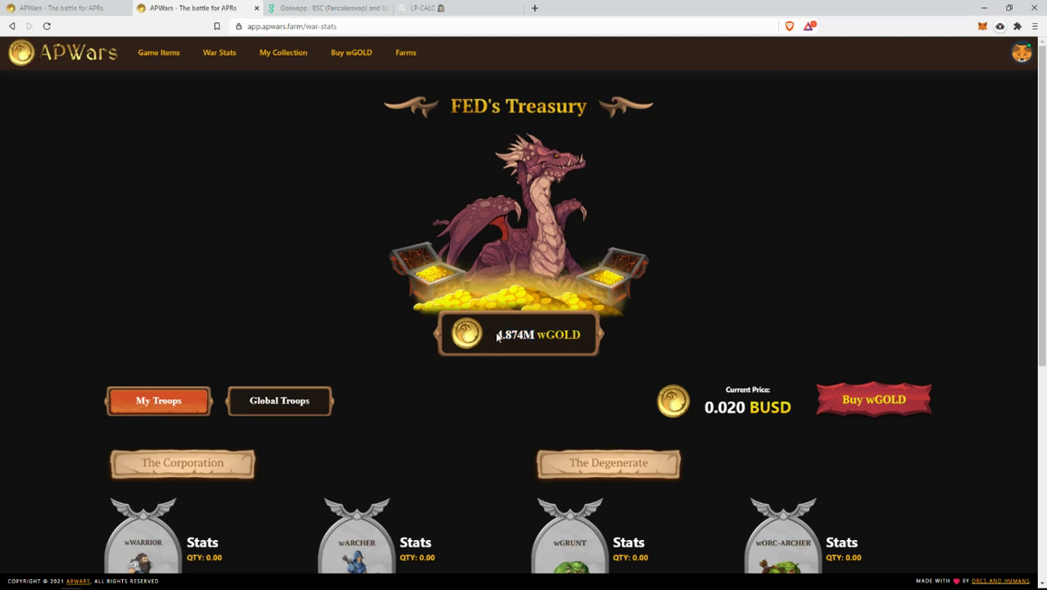
left_click_drag(497, 337, 536, 336)
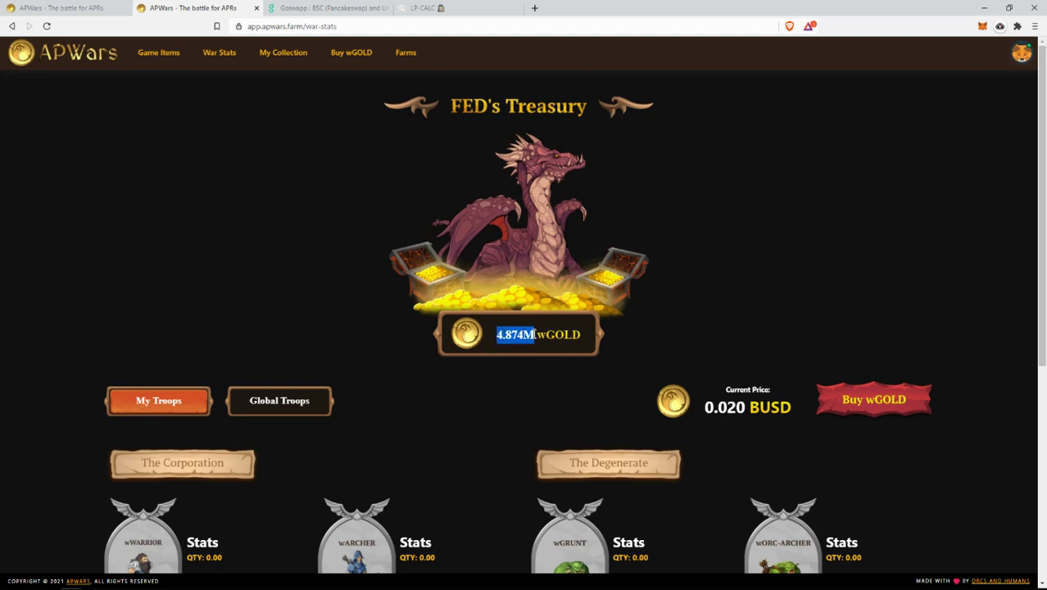
left_click(534, 335)
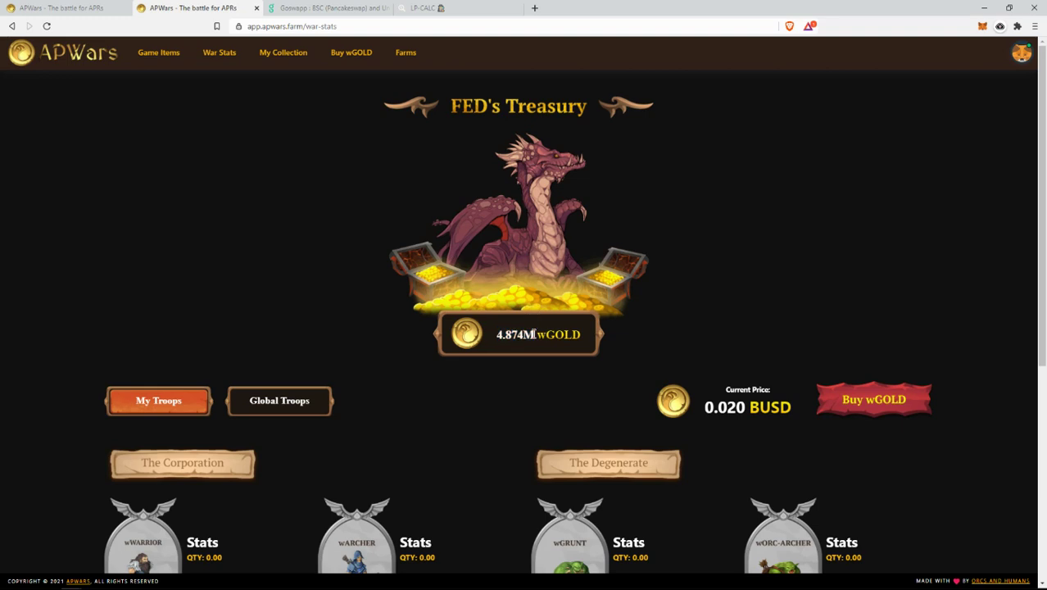
left_click_drag(536, 335, 497, 336)
left_click(504, 337)
left_click(534, 335)
left_click(516, 339)
left_click(529, 345)
left_click(538, 339)
left_click(534, 336)
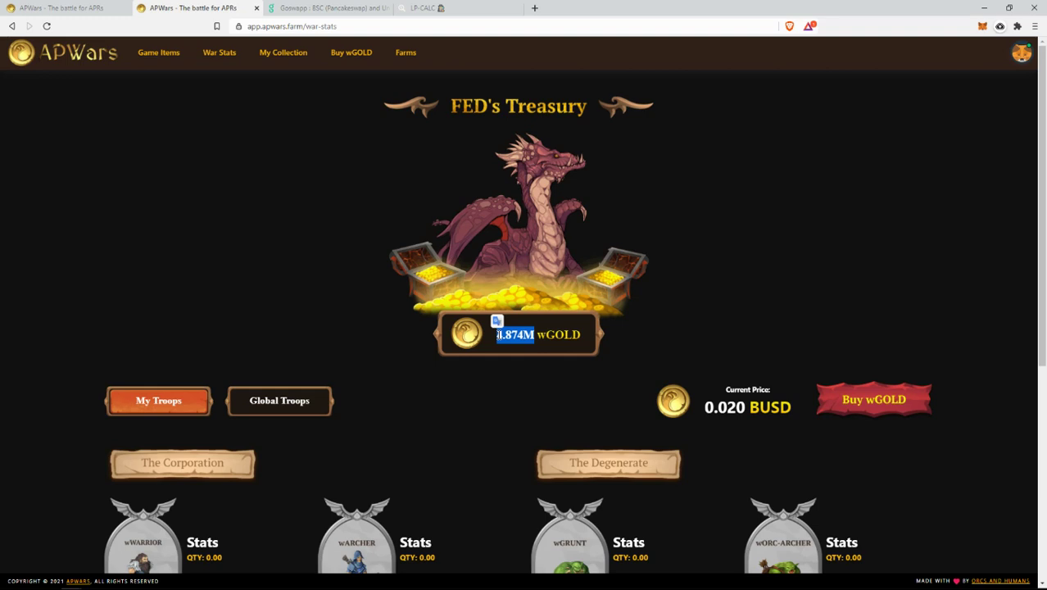
left_click(557, 333)
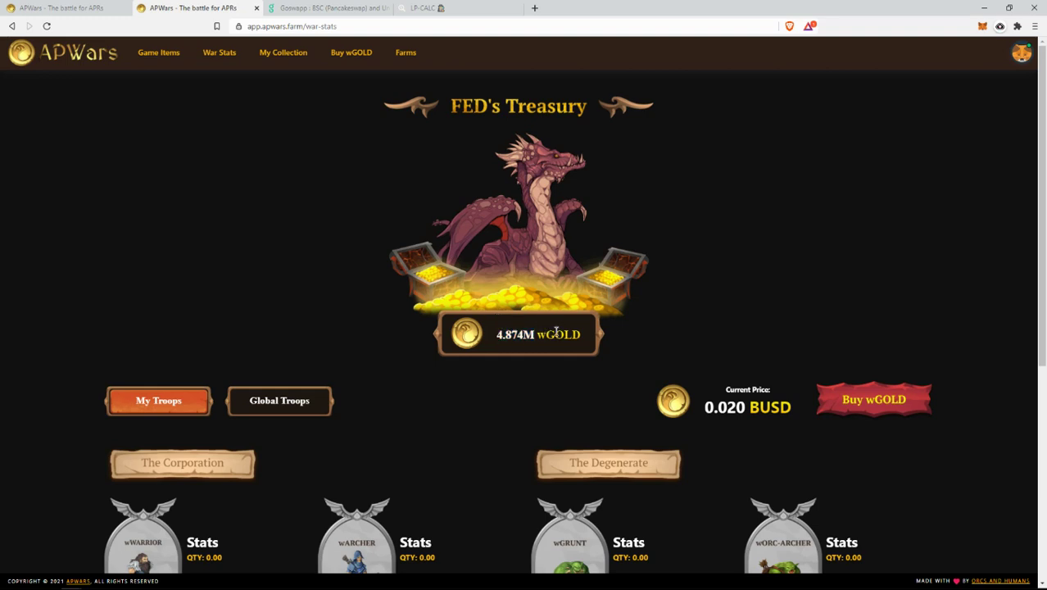
mouse_move(534, 334)
left_mouse_down()
mouse_move(497, 337)
mouse_move(533, 336)
left_mouse_up()
left_click(497, 336)
left_click(534, 336)
left_click_drag(534, 336, 498, 336)
left_click(499, 337)
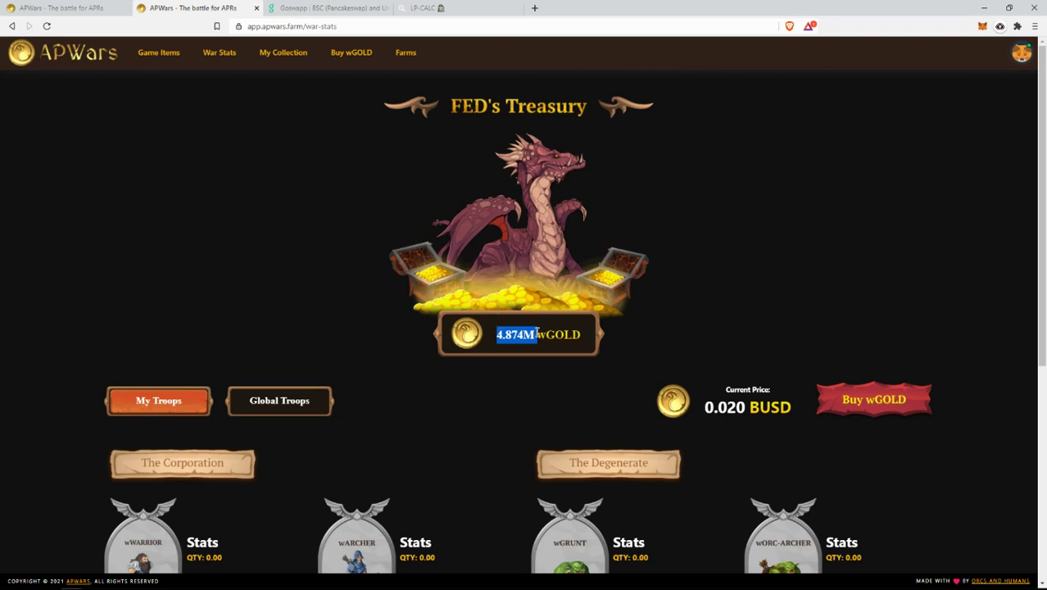
- Highlight the wGOLD amount held in FED's Treasury and glance over the troop stats beneath it
left_click(535, 335)
left_click_drag(534, 334, 497, 336)
left_click(505, 337)
left_click(536, 334)
scroll(514, 339, "down", 1)
scroll(514, 338, "down", 2)
scroll(515, 344, "up", 3)
left_click(530, 332)
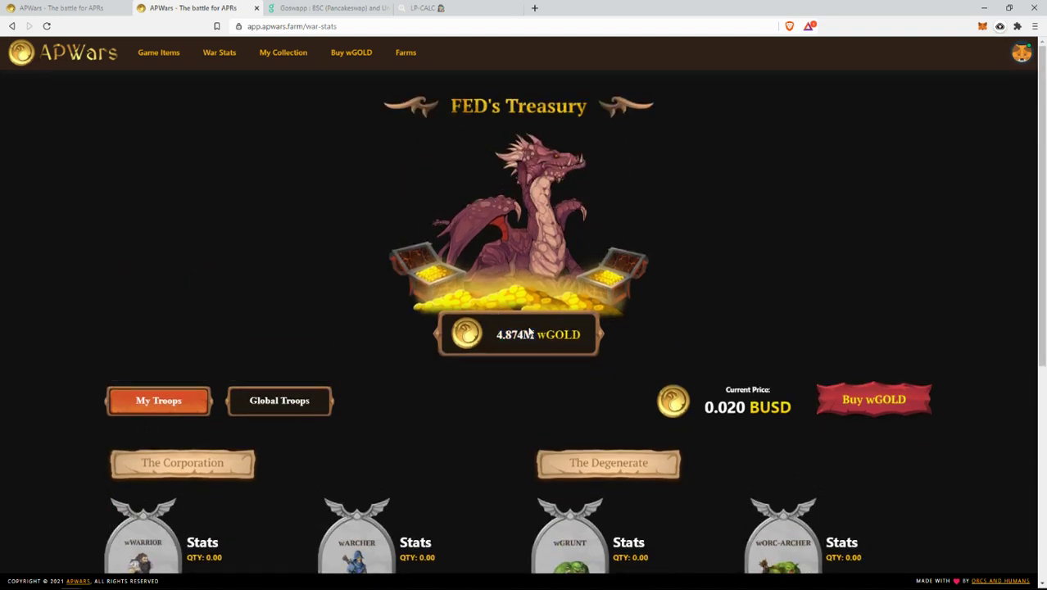
left_click(84, 7)
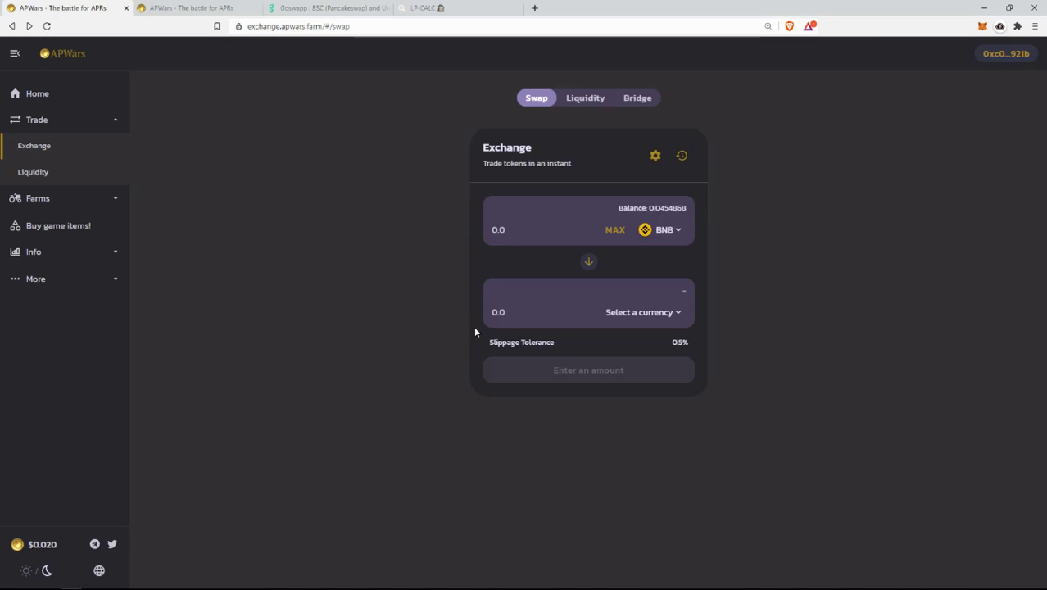
left_click(207, 14)
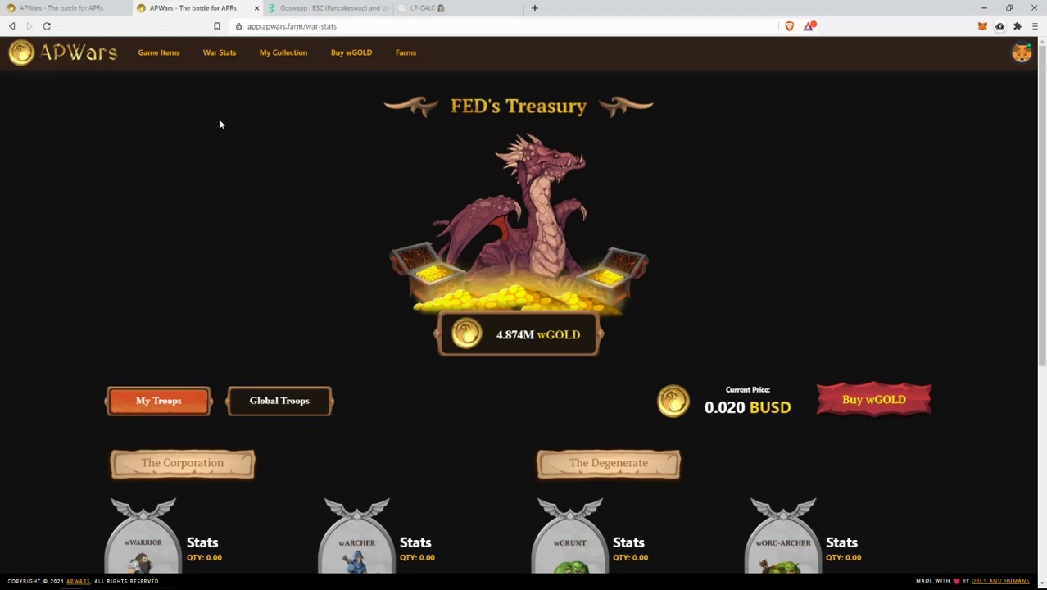
left_click(76, 10)
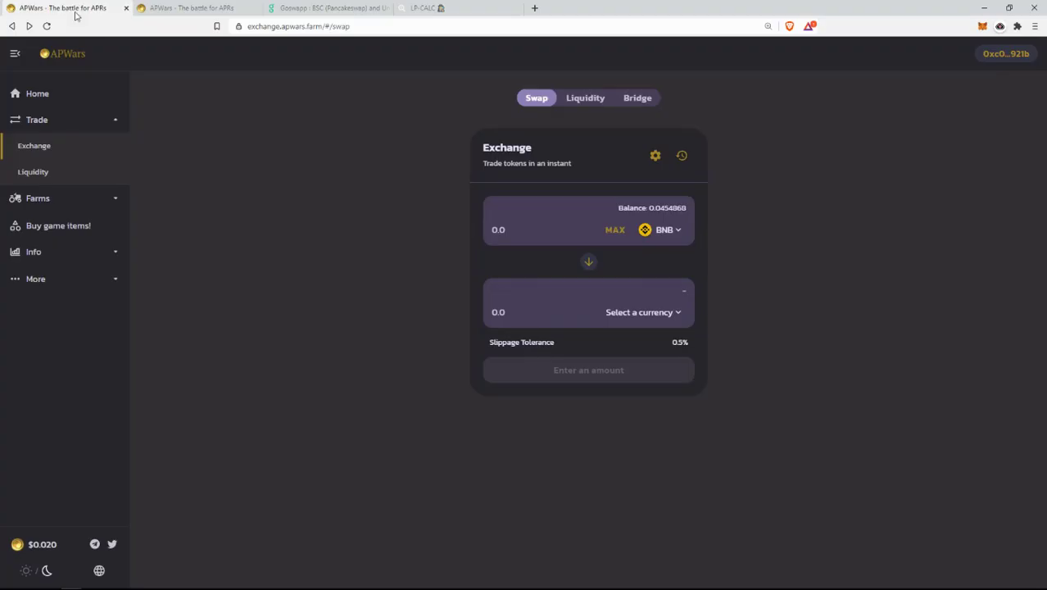
left_click(213, 7)
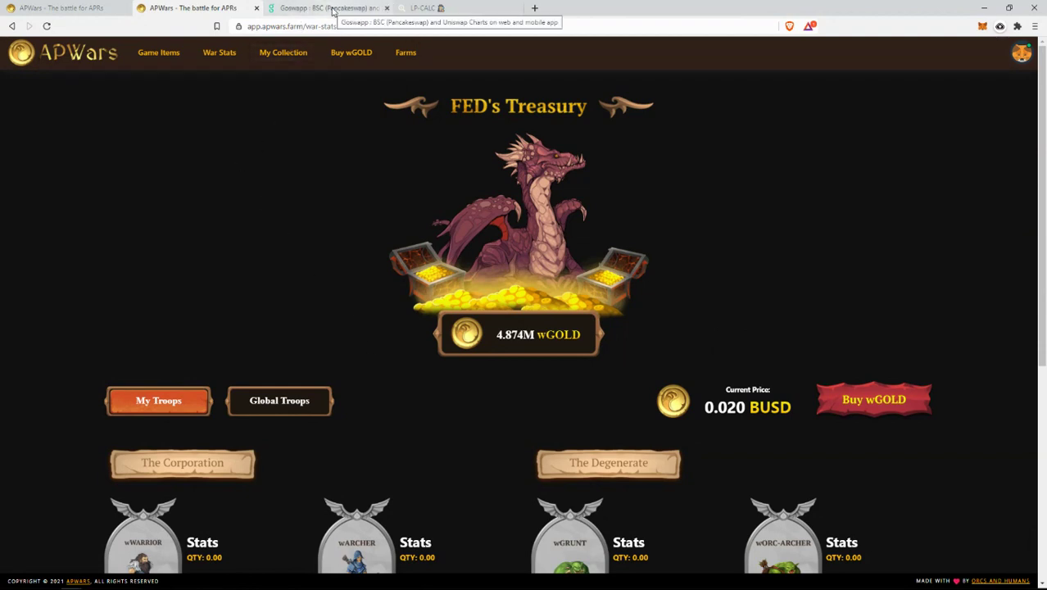
- Open the APWars Docs from the exchange site and skim the Introduction page
left_click(61, 9)
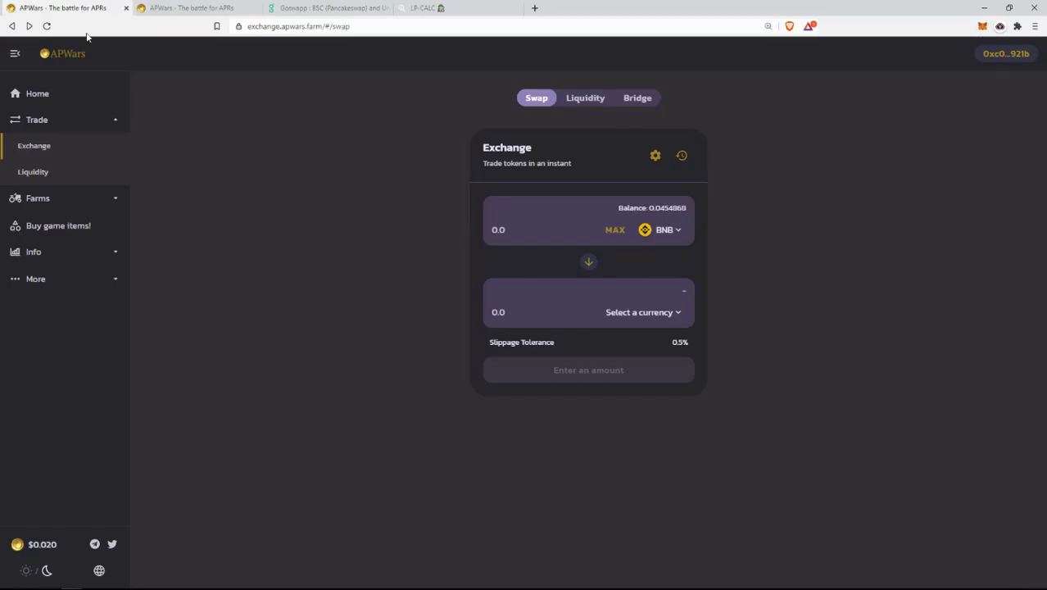
left_click(104, 280)
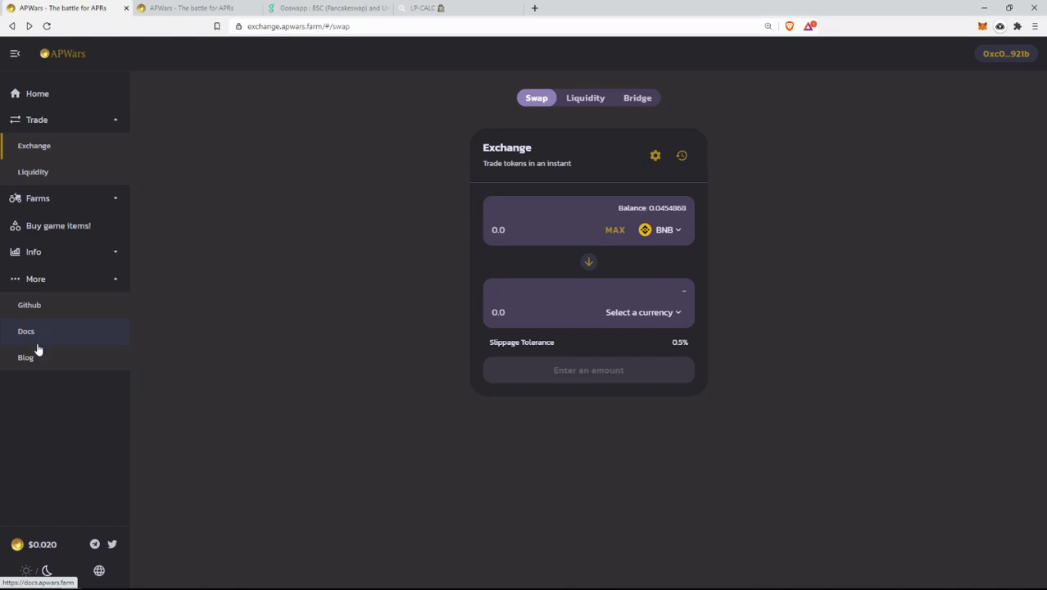
left_click(33, 335)
left_click(176, 10)
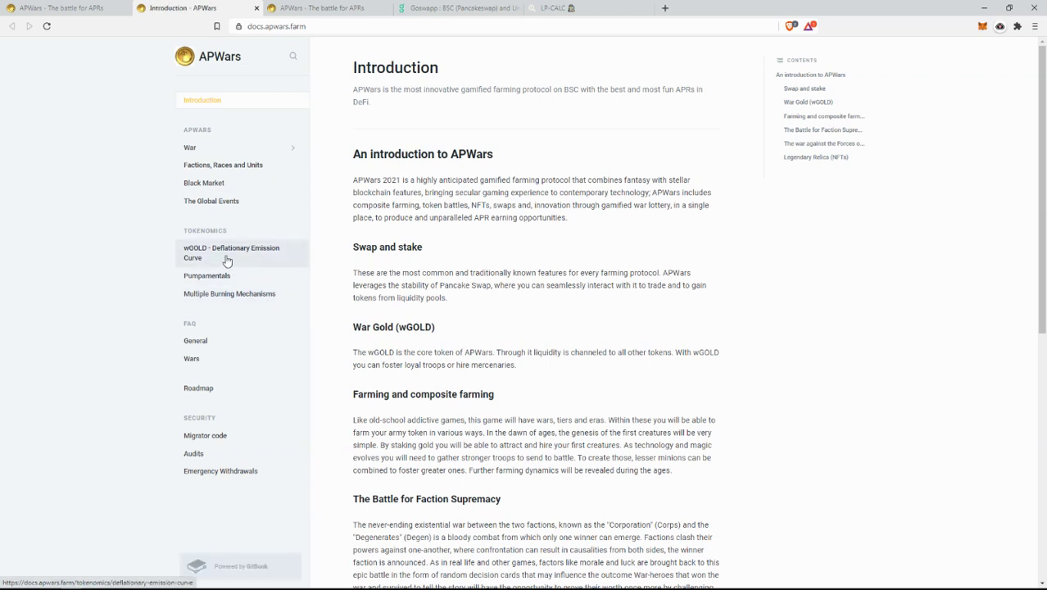
scroll(237, 267, "down", 2)
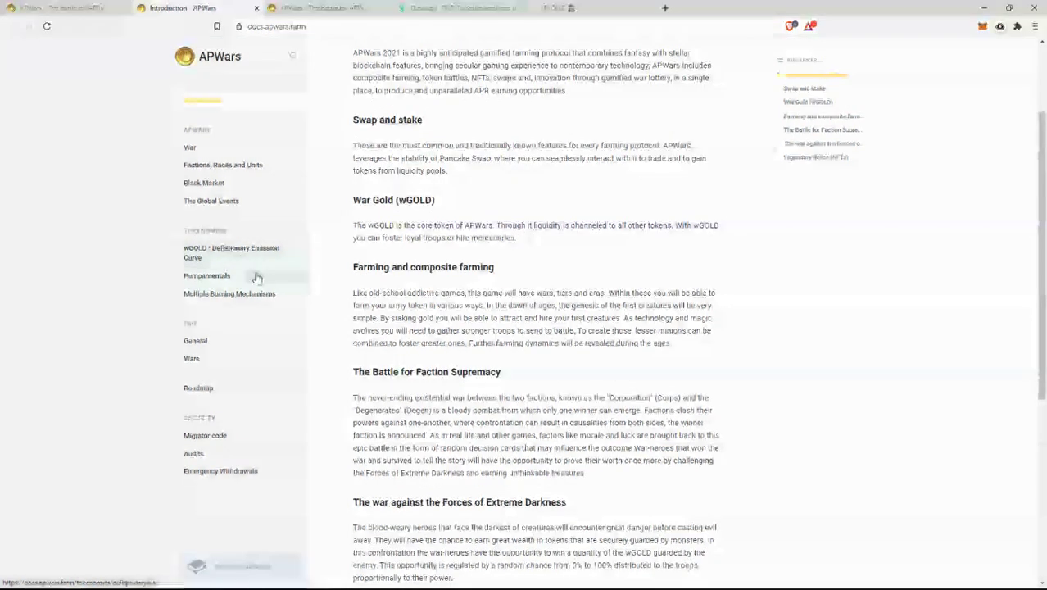
scroll(246, 270, "down", 2)
scroll(330, 269, "up", 4)
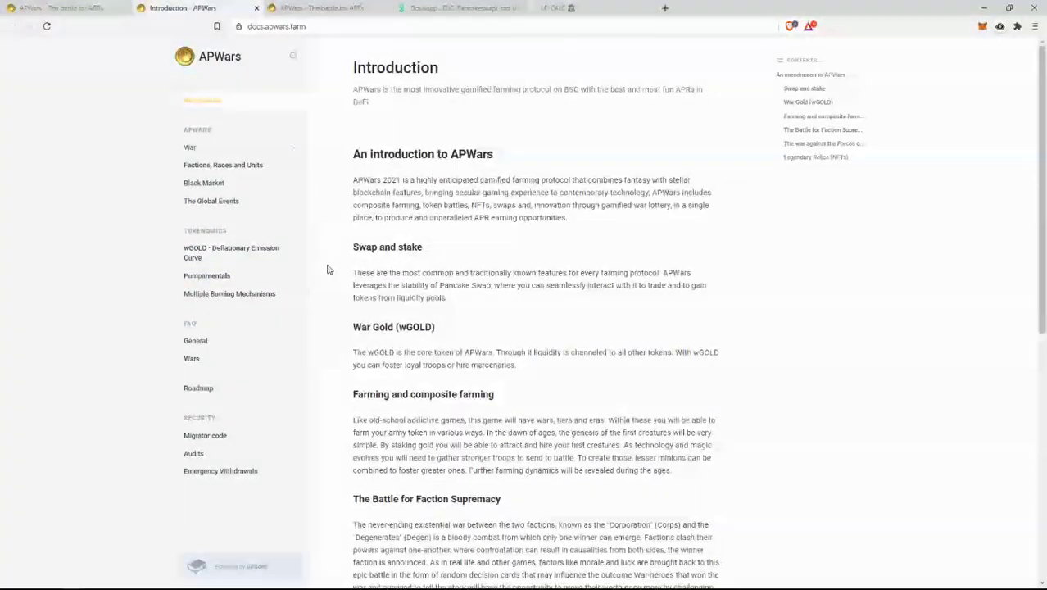
- Open the APWars Github page from the exchange site, review its repositories, and return to the swap page
left_click(71, 7)
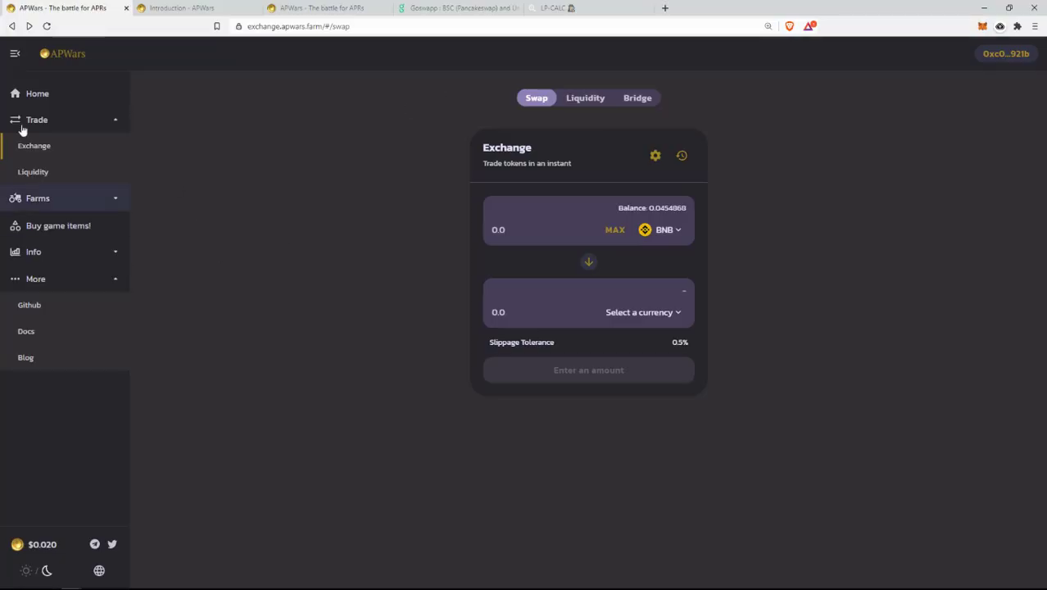
left_click(43, 310)
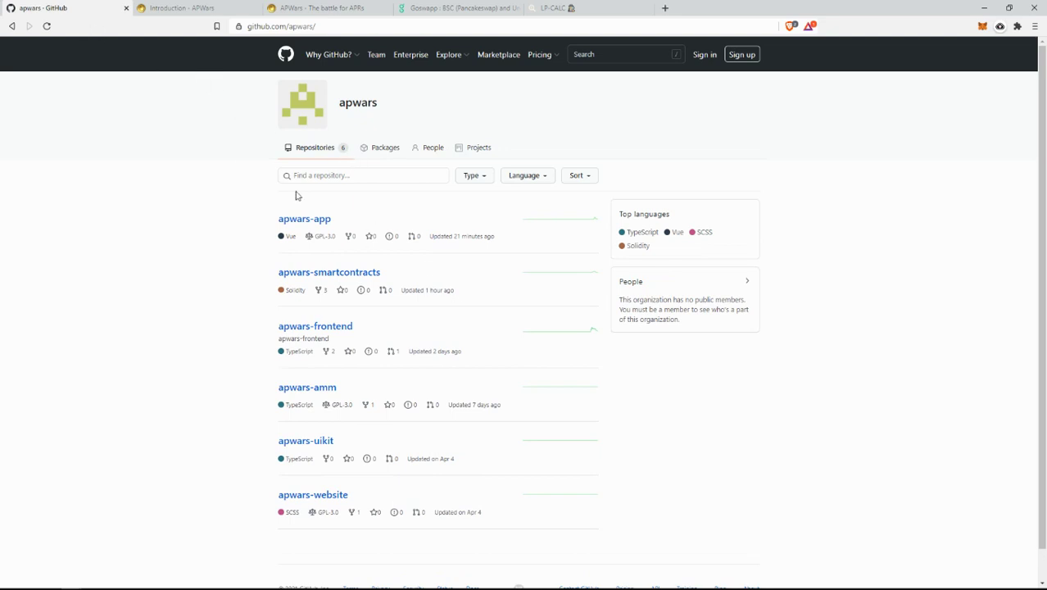
left_click_drag(399, 275, 278, 214)
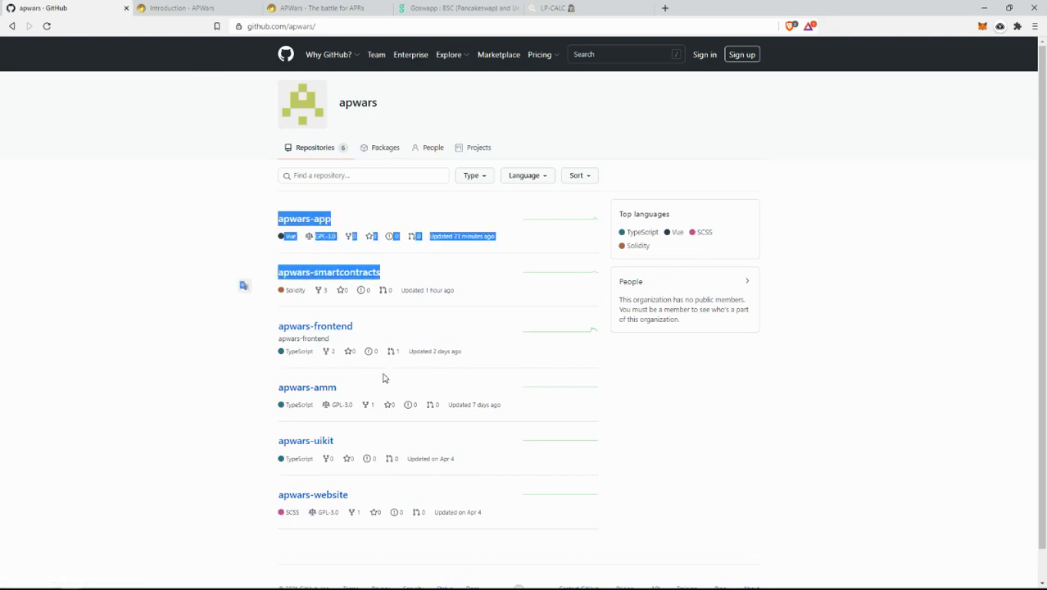
left_click(481, 273)
key("alt+Left")
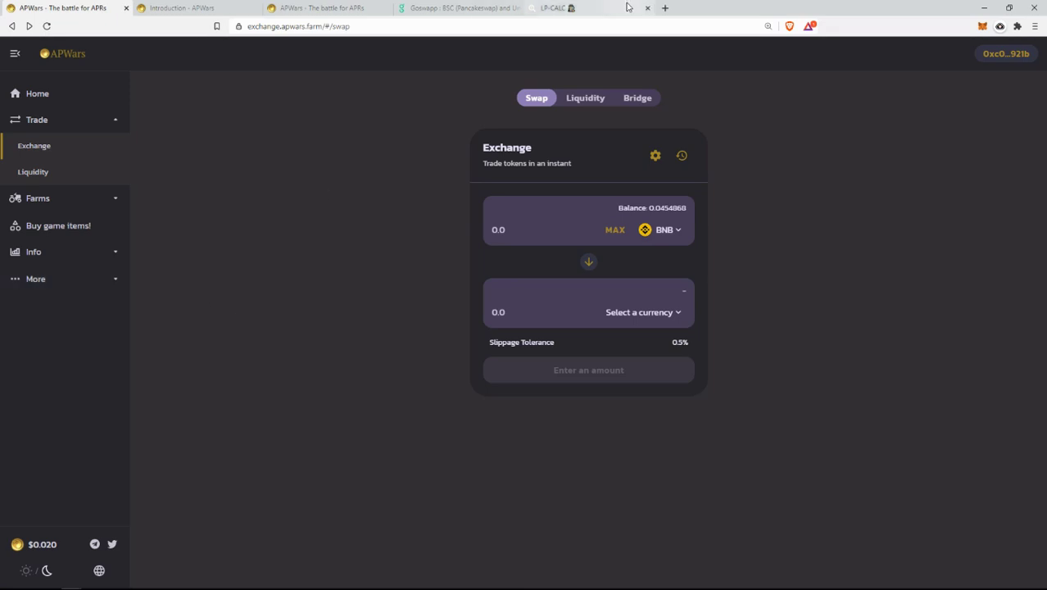
- Open a blank browser tab, then load coinmarketcap.com in place of the LP-CALC page
left_click(665, 8)
left_click(645, 25)
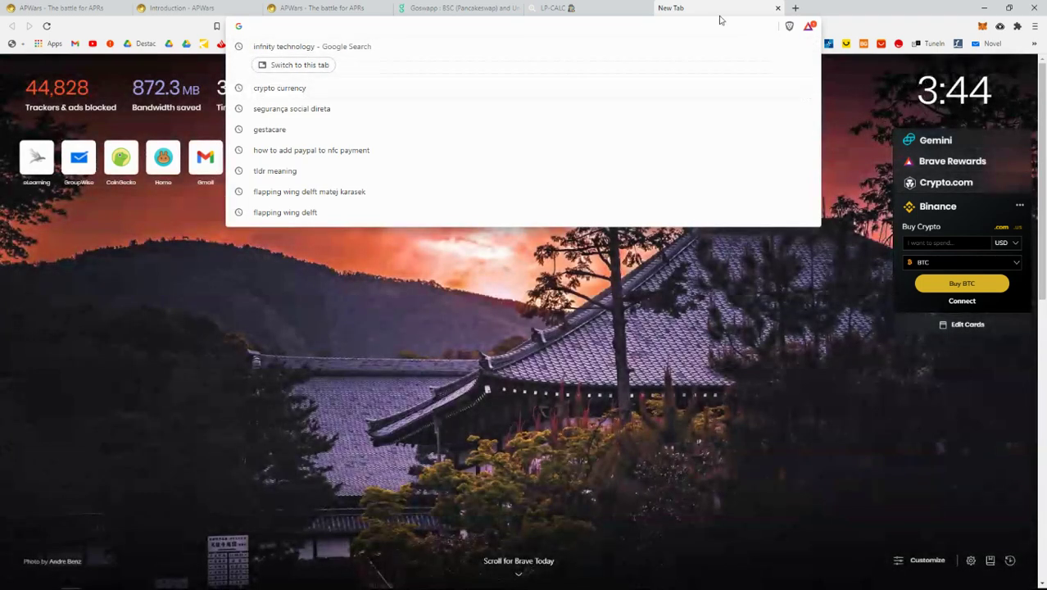
left_click(602, 10)
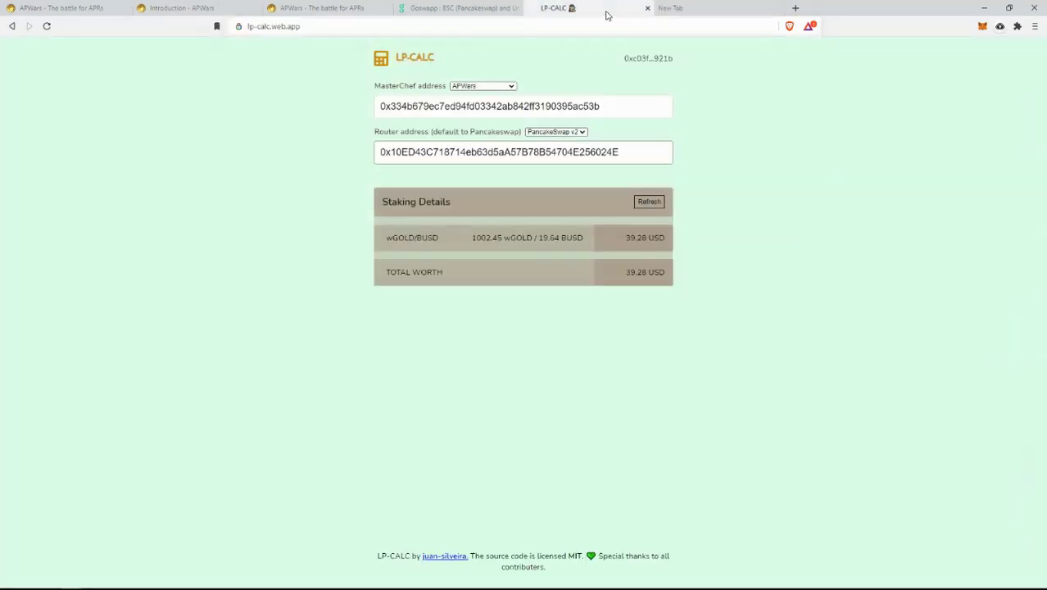
left_click(494, 25)
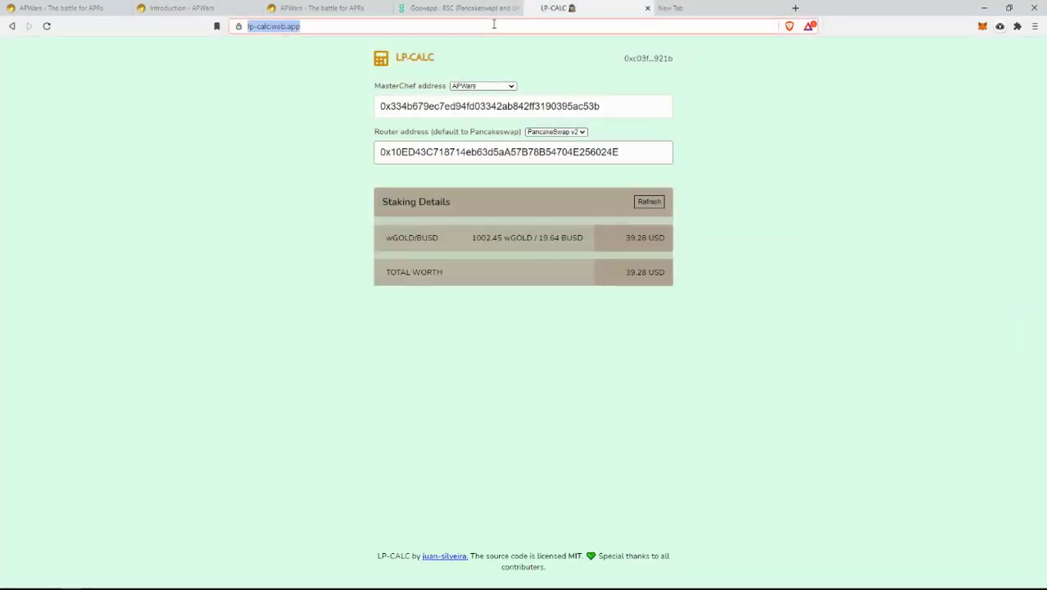
type("coin")
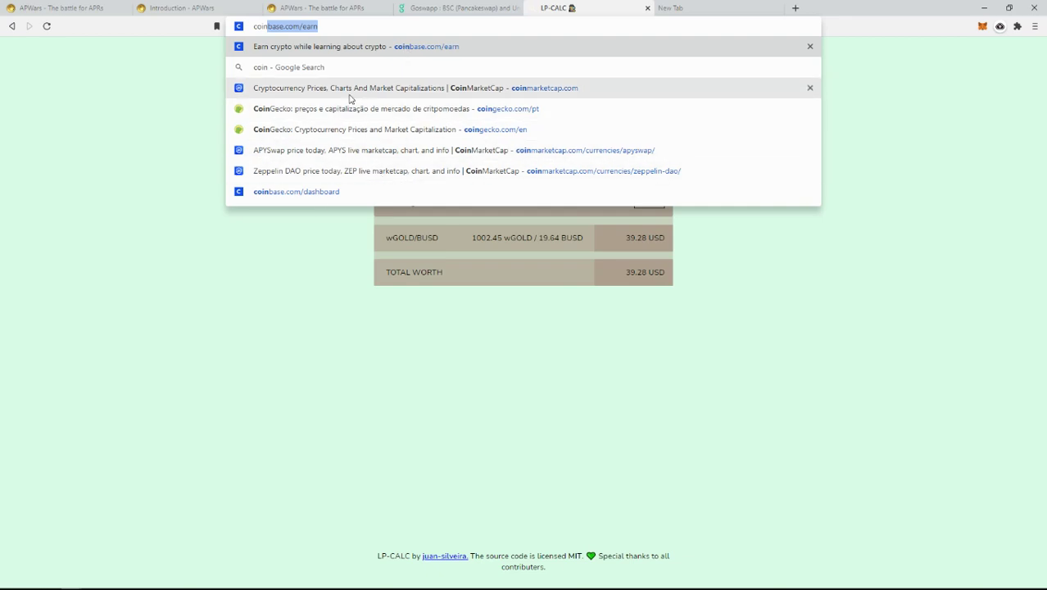
type("mar")
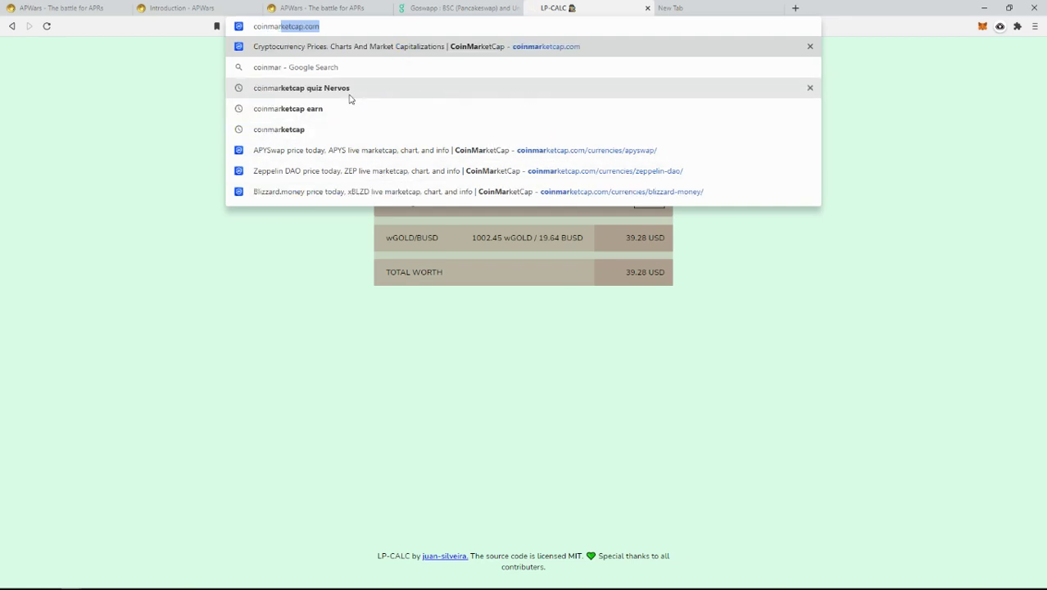
key("Return")
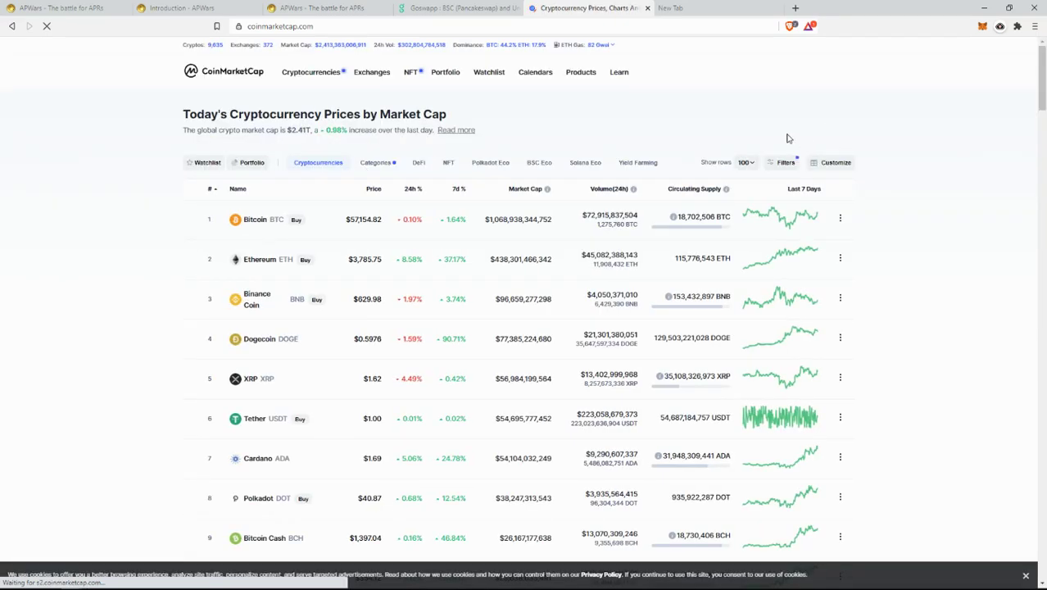
- Search CoinMarketCap for "apwar", open the APWars WGOLD entry, and examine its price details and chart
left_click(807, 73)
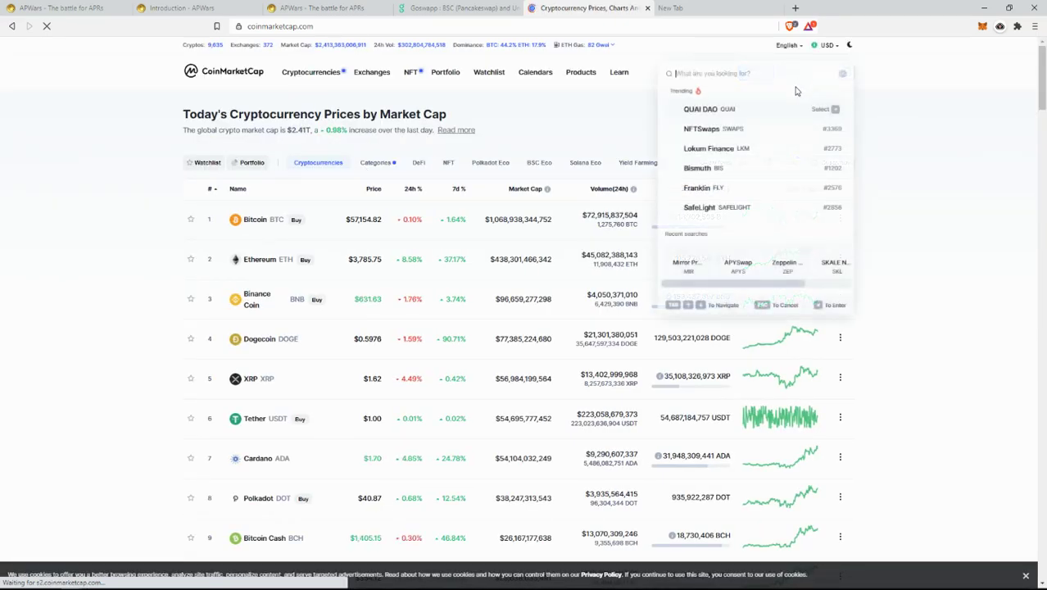
type("apw")
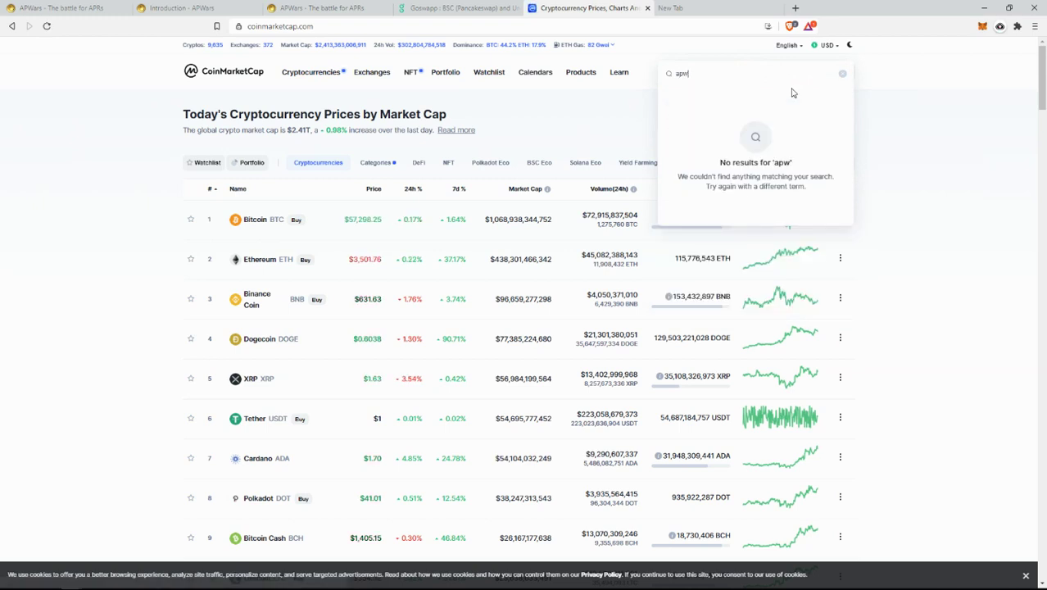
type("ar")
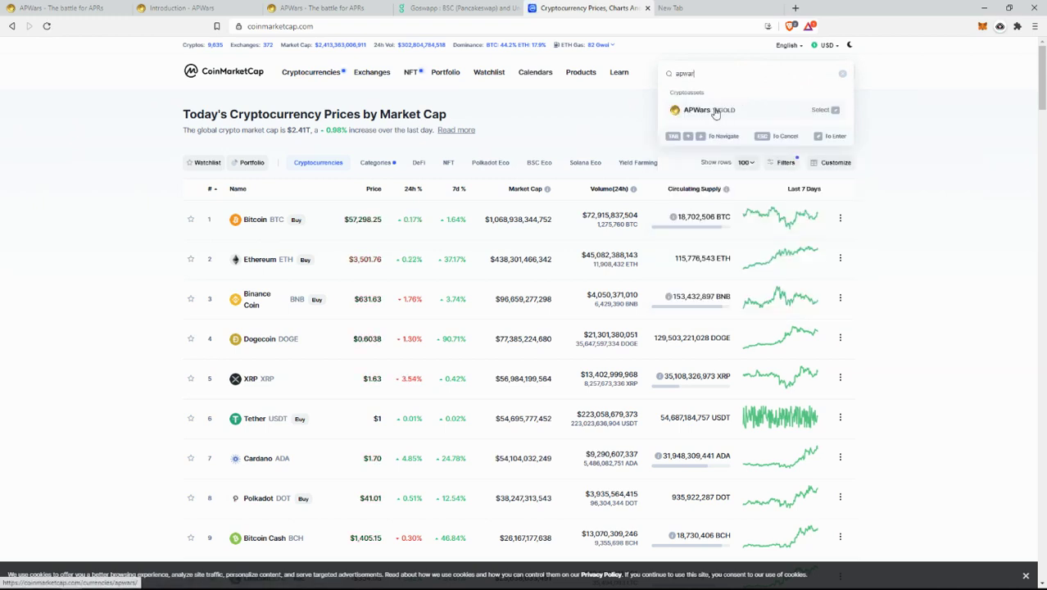
left_click(721, 109)
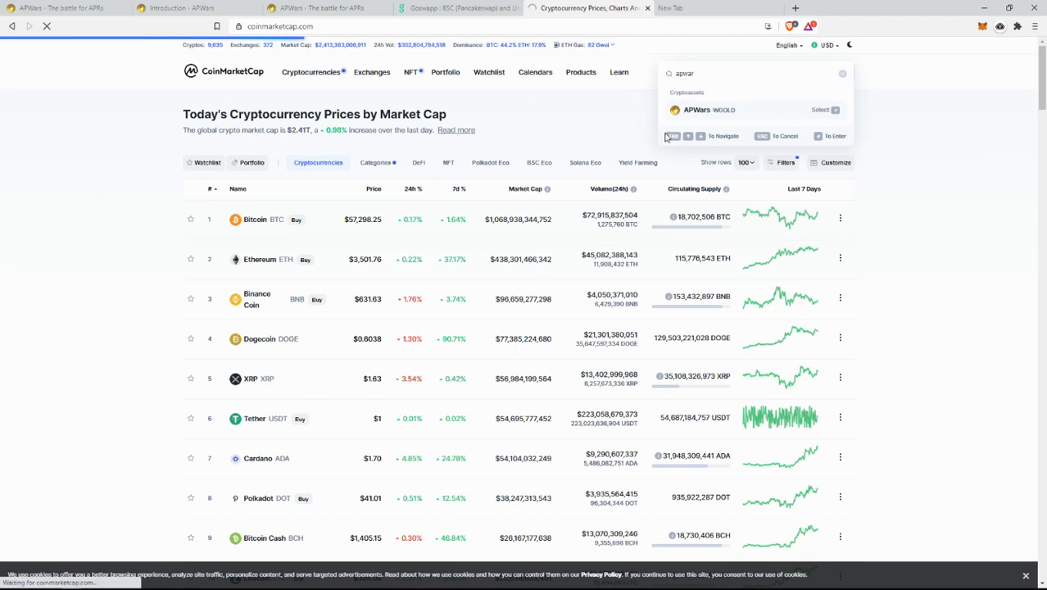
left_click(62, 7)
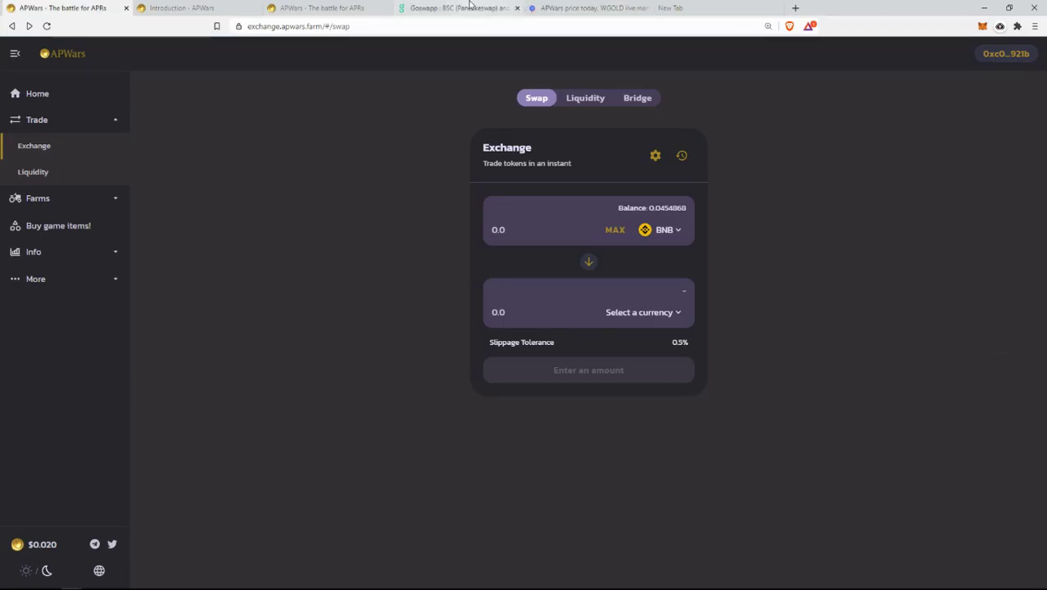
left_click(587, 7)
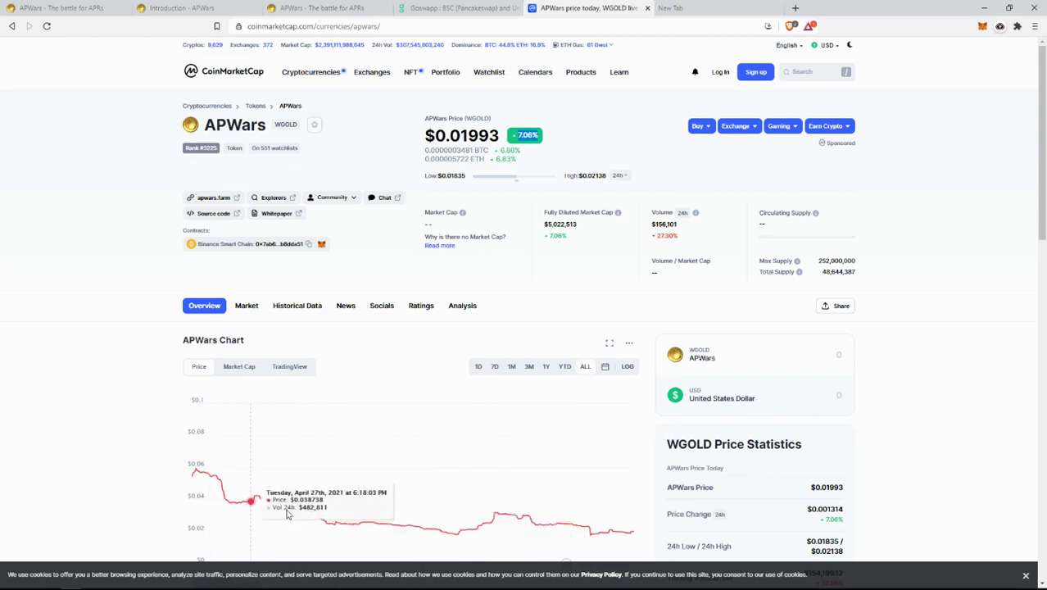
- Return to the APWars docs, open the wGOLD - Deflationary Emission Curve page, and examine the weekly emissions graph
left_click(223, 8)
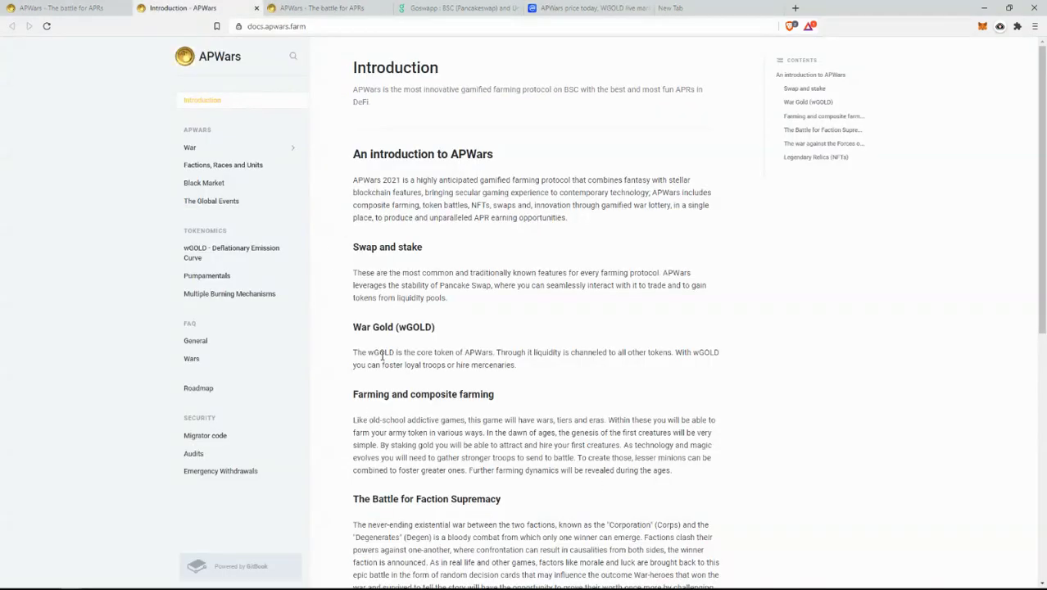
left_click(222, 261)
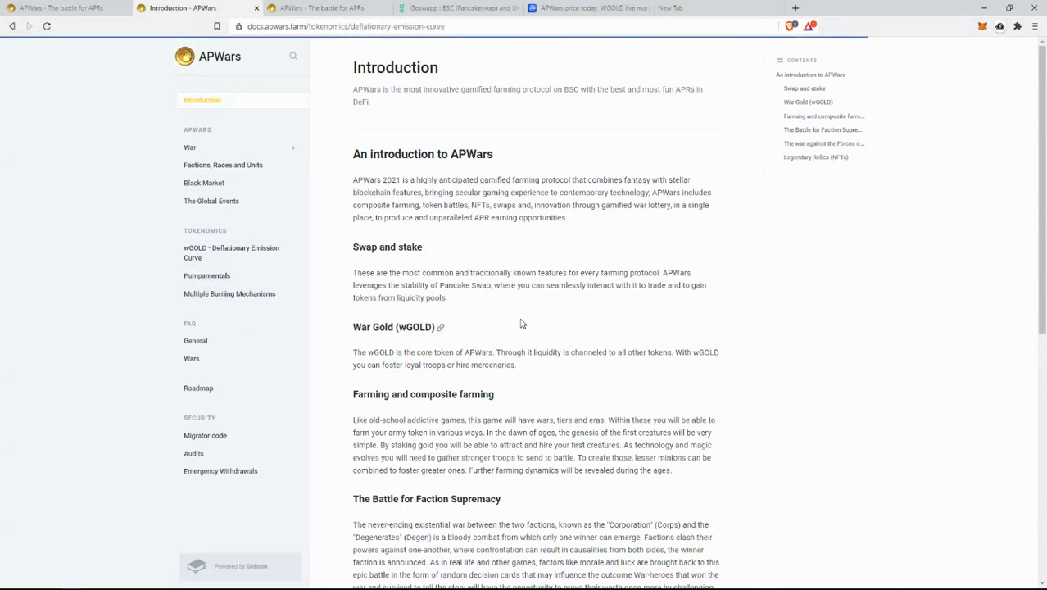
scroll(446, 299, "down", 5)
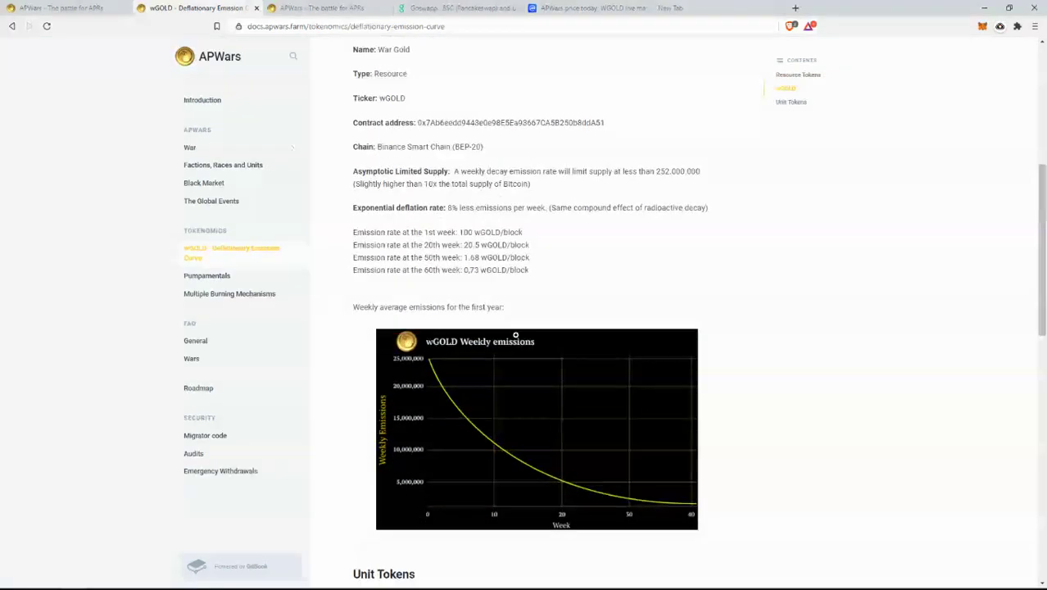
scroll(515, 318, "down", 3)
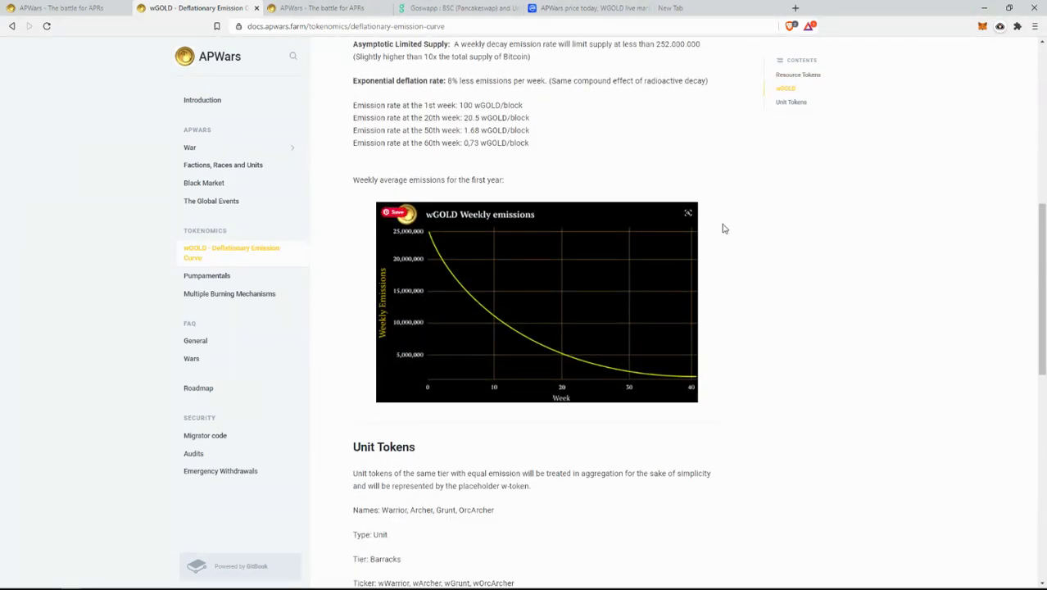
scroll(514, 345, "up", 3)
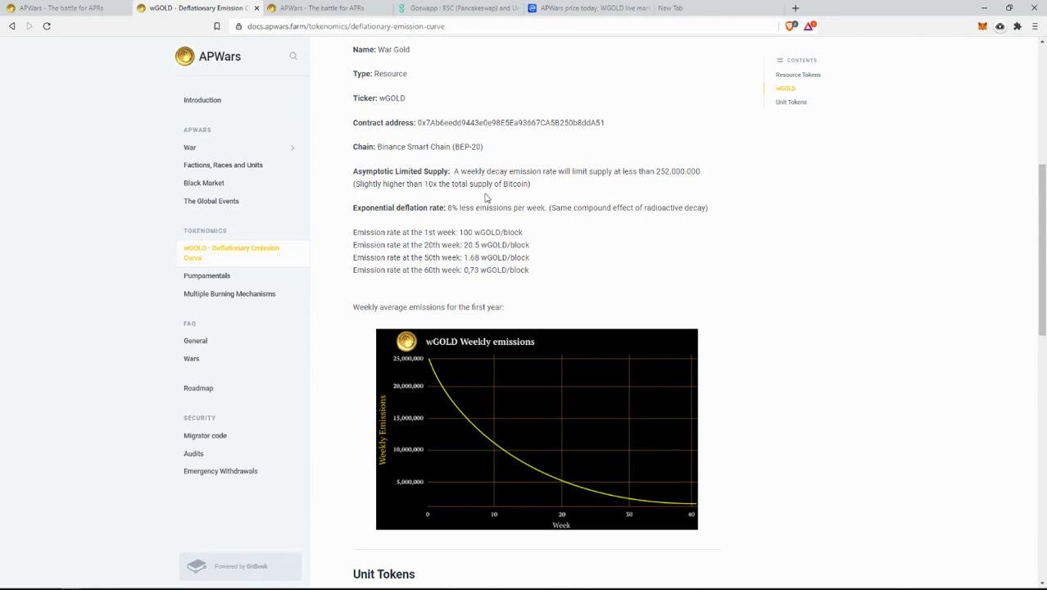
- Highlight the wGOLD contract address and then the maximum supply figure under Asymptotic Limited Supply
double_click(457, 123)
left_click(482, 160)
double_click(474, 129)
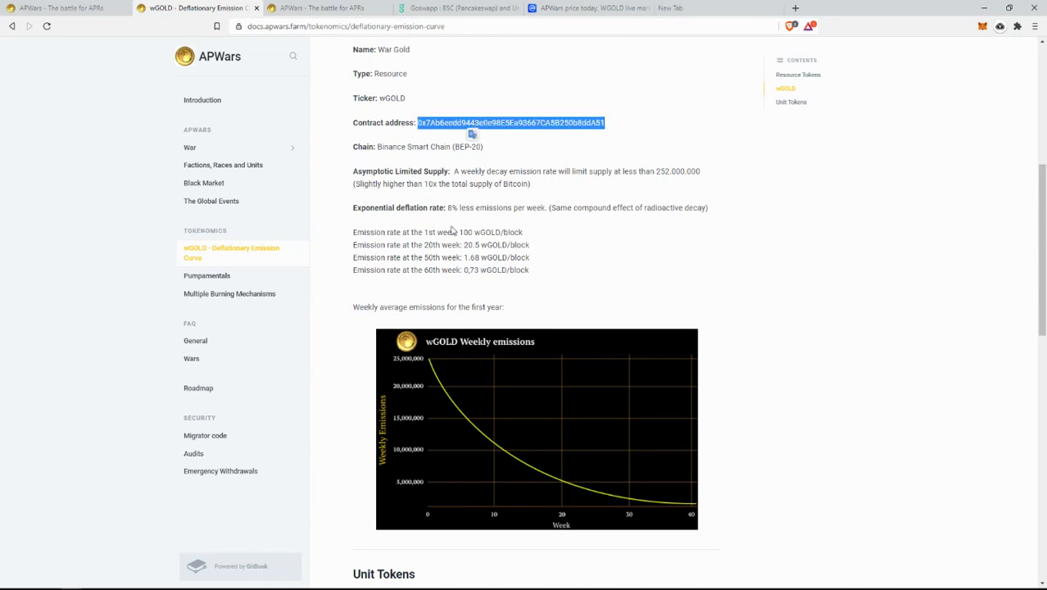
scroll(481, 303, "up", 3)
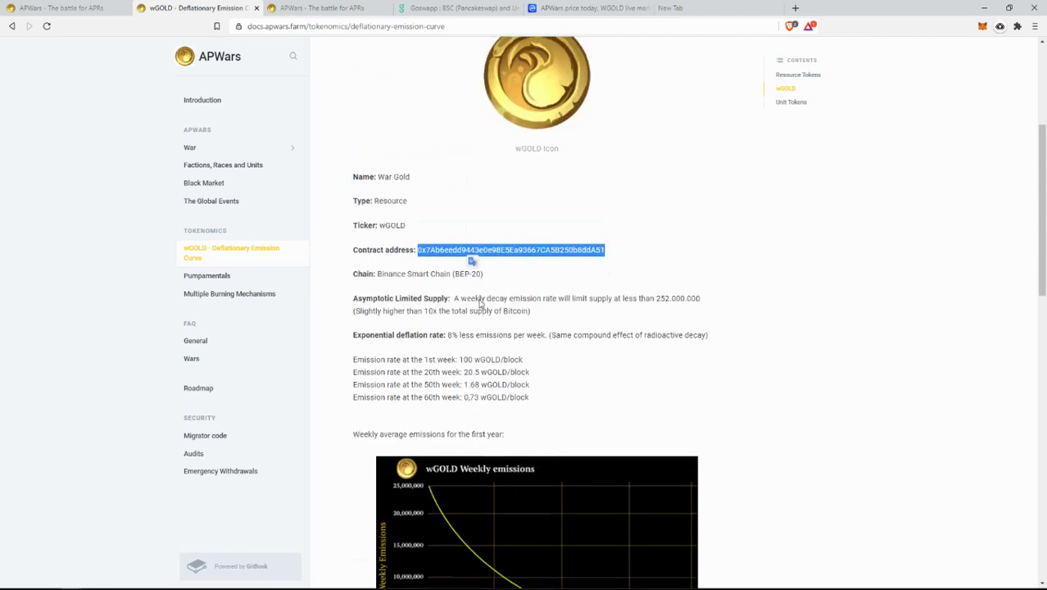
left_click(663, 309)
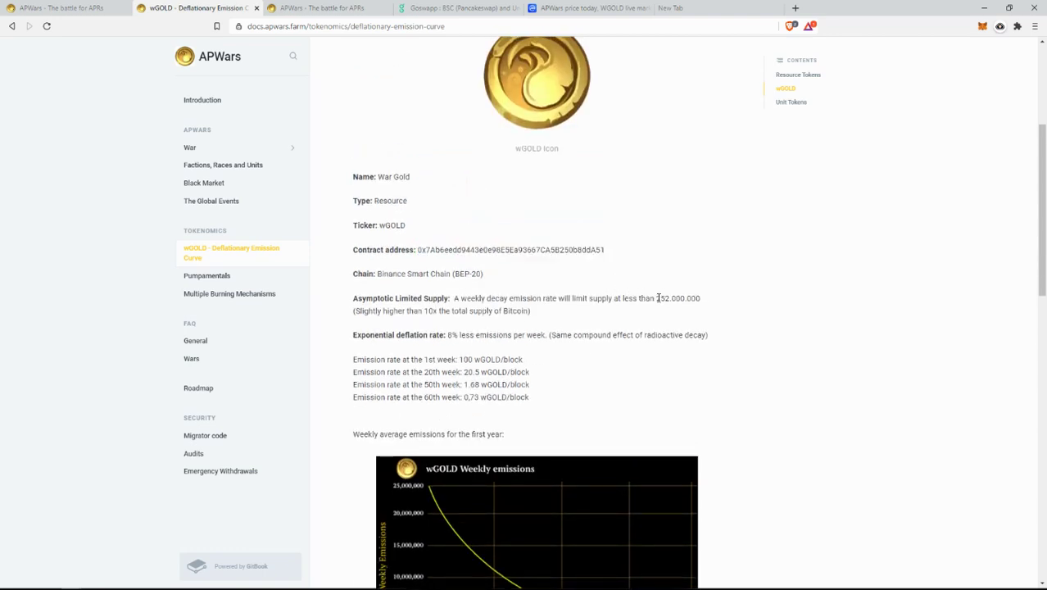
left_click_drag(658, 298, 710, 304)
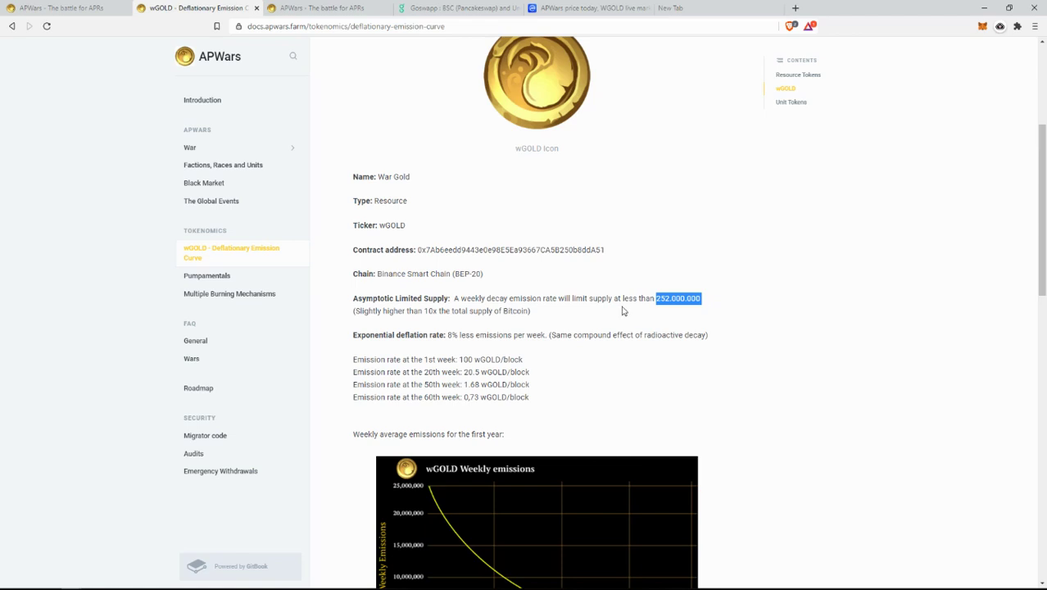
- Highlight part of the exponential deflation rate line, and examine the emission rates and weekly emissions graph on the wGOLD docs page
scroll(601, 295, "down", 3)
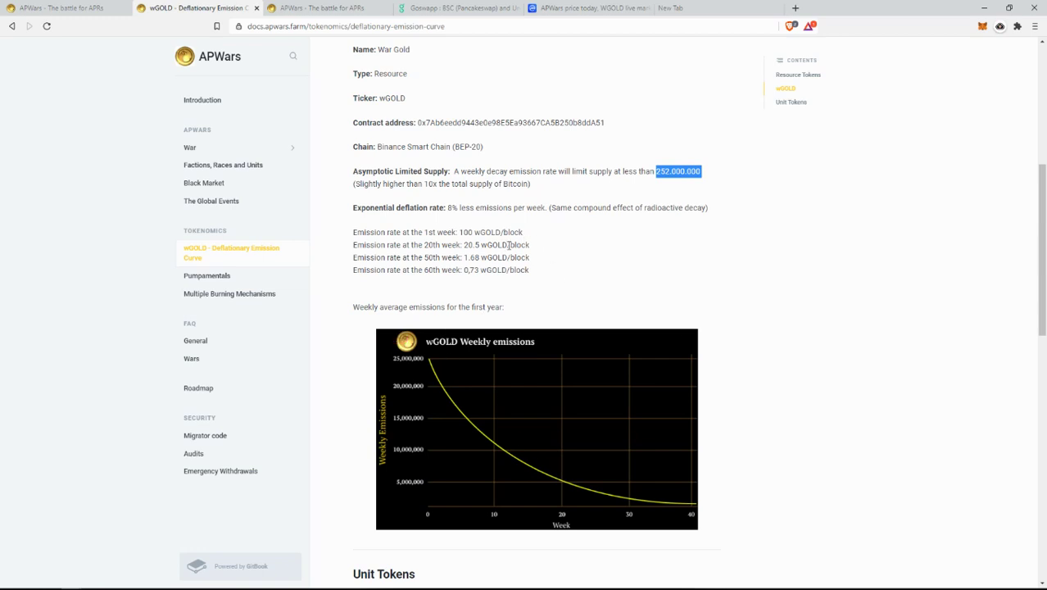
left_click_drag(449, 207, 493, 209)
left_click(471, 249)
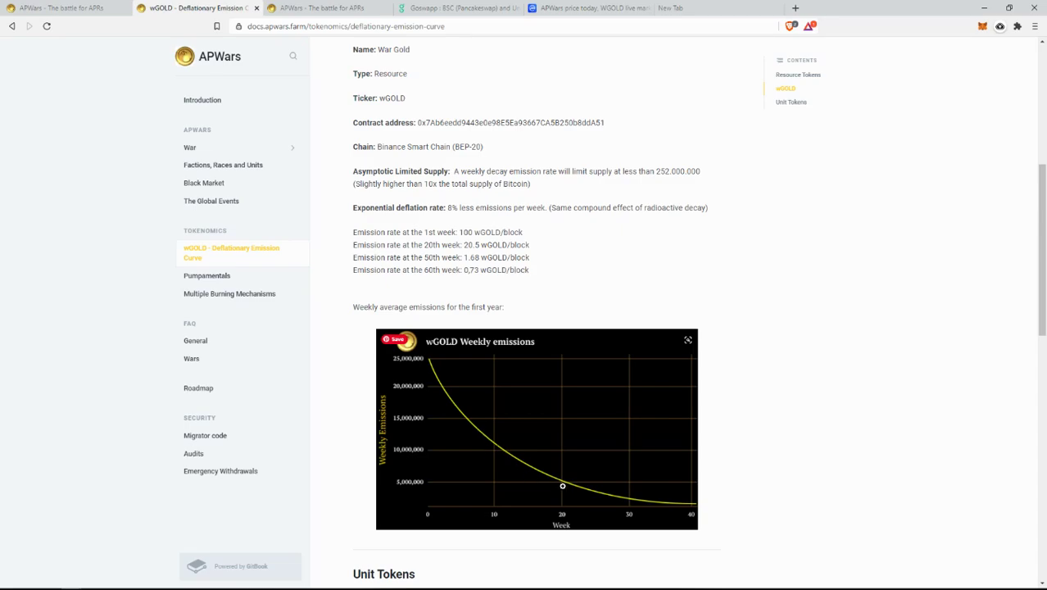
- Switch to the APWars exchange tab, open the Armory farms, and look through their burning rates
left_click(61, 8)
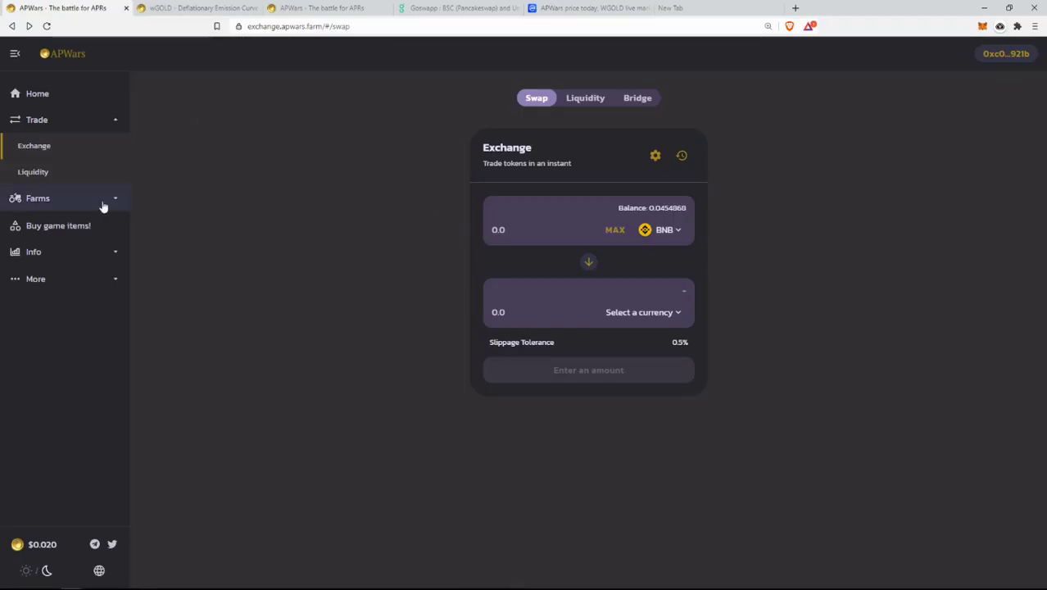
left_click(70, 209)
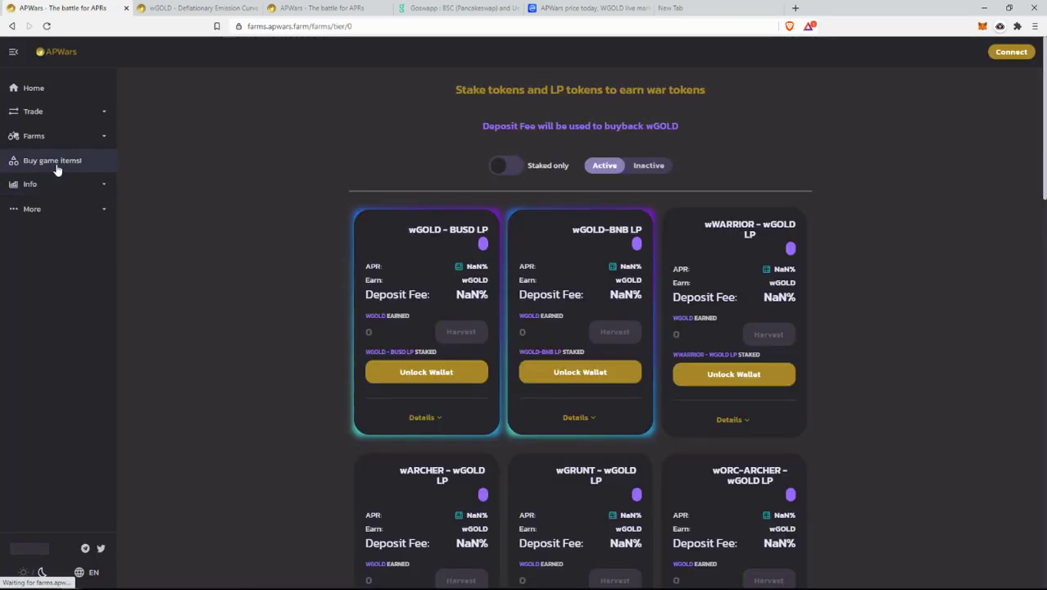
left_click(52, 135)
left_click(30, 207)
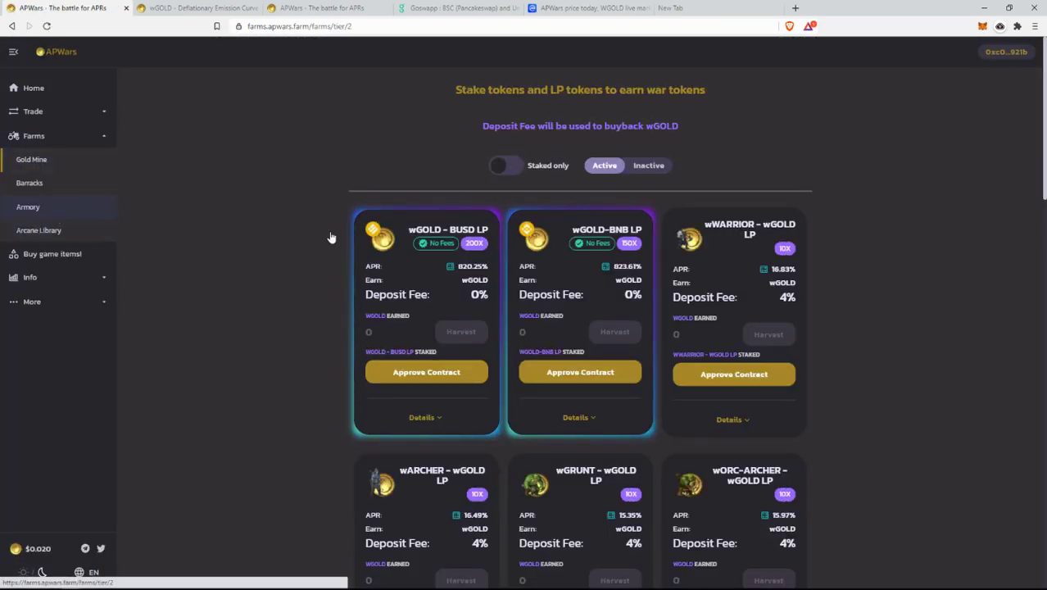
scroll(422, 372, "down", 3)
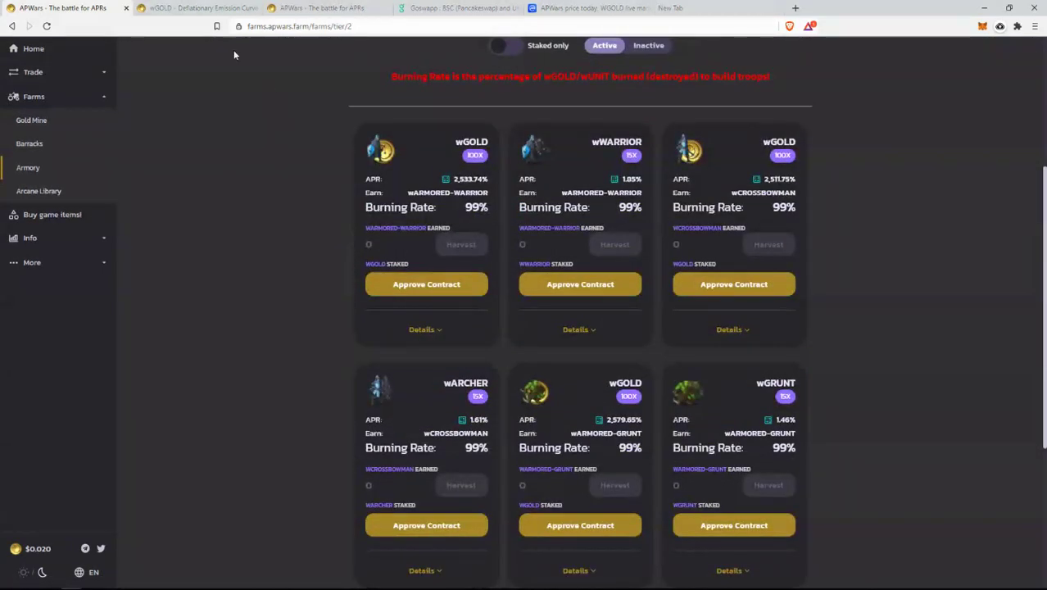
- Open the APWars farms home page and highlight the Total Burned figure under wGOLD Stats
left_click(29, 51)
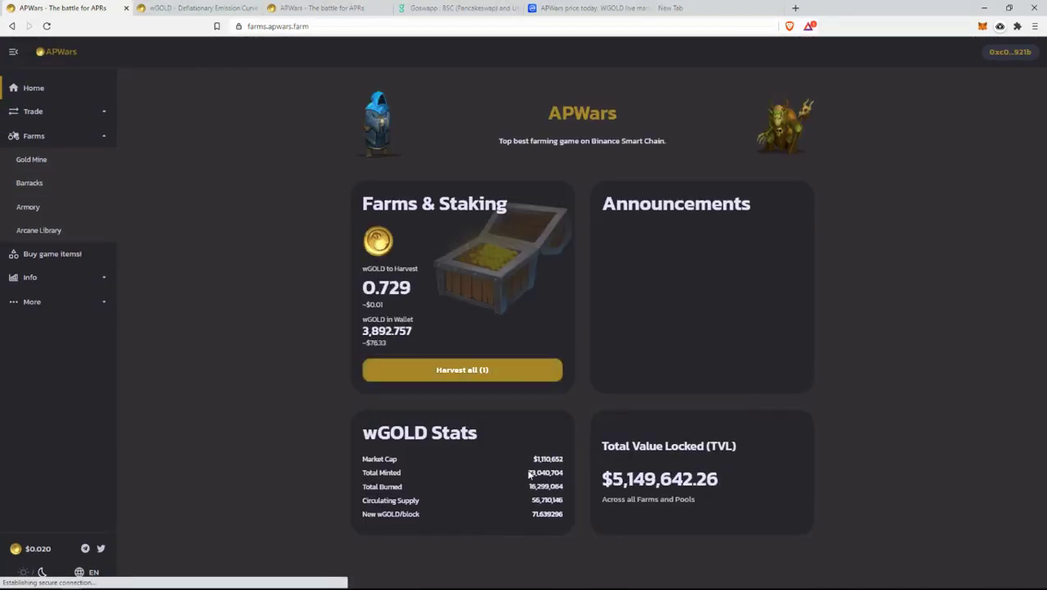
double_click(541, 487)
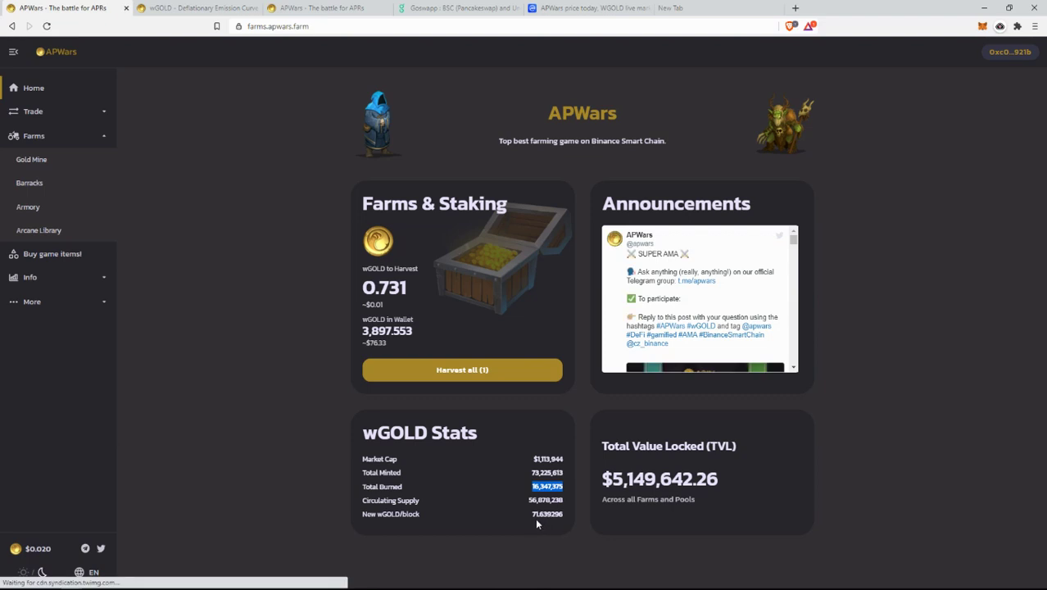
left_click(528, 498)
left_click_drag(528, 486, 568, 494)
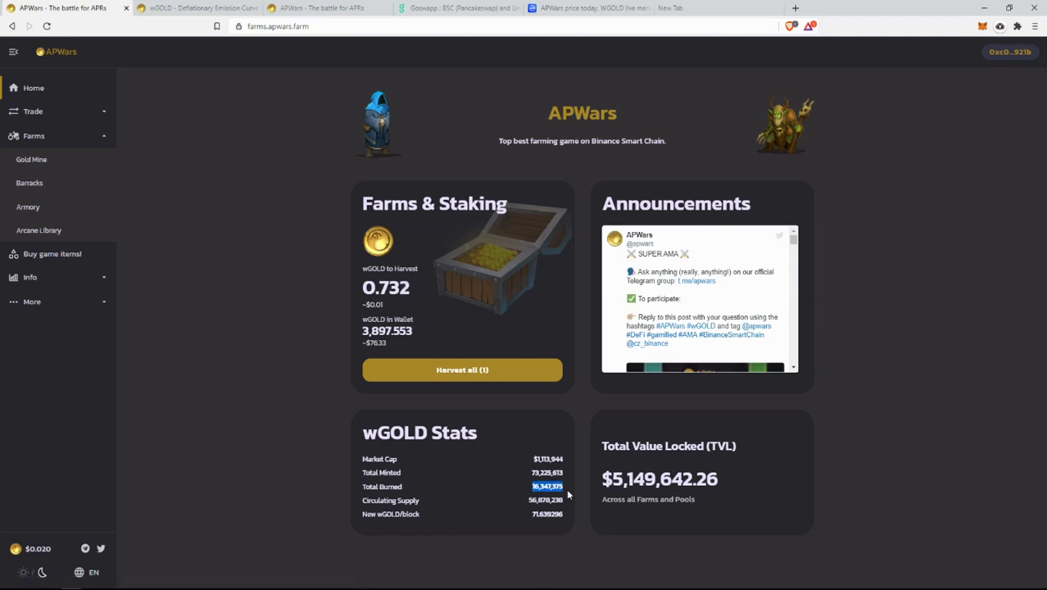
left_click(565, 490)
left_click(524, 488)
left_click(572, 493)
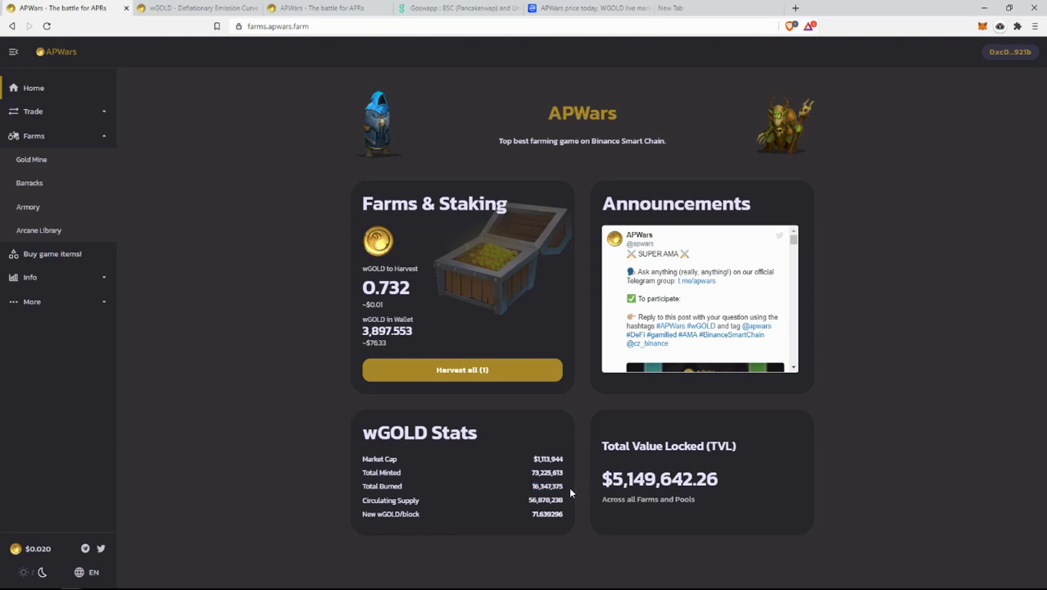
double_click(548, 487)
left_click(532, 487)
double_click(547, 487)
left_click(534, 492)
mouse_move(534, 492)
left_mouse_down()
mouse_move(565, 492)
mouse_move(529, 487)
left_mouse_up()
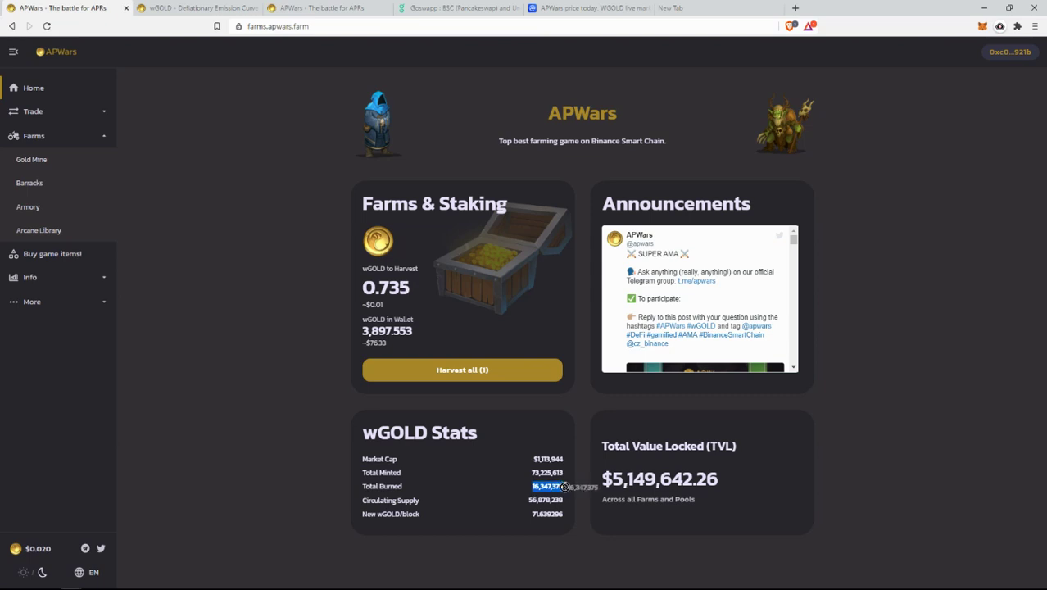
left_click(561, 485)
- Return to the wGOLD - Deflationary Emission Curve docs and read through the Unit Tokens section and the weekly emissions graph
left_click(196, 8)
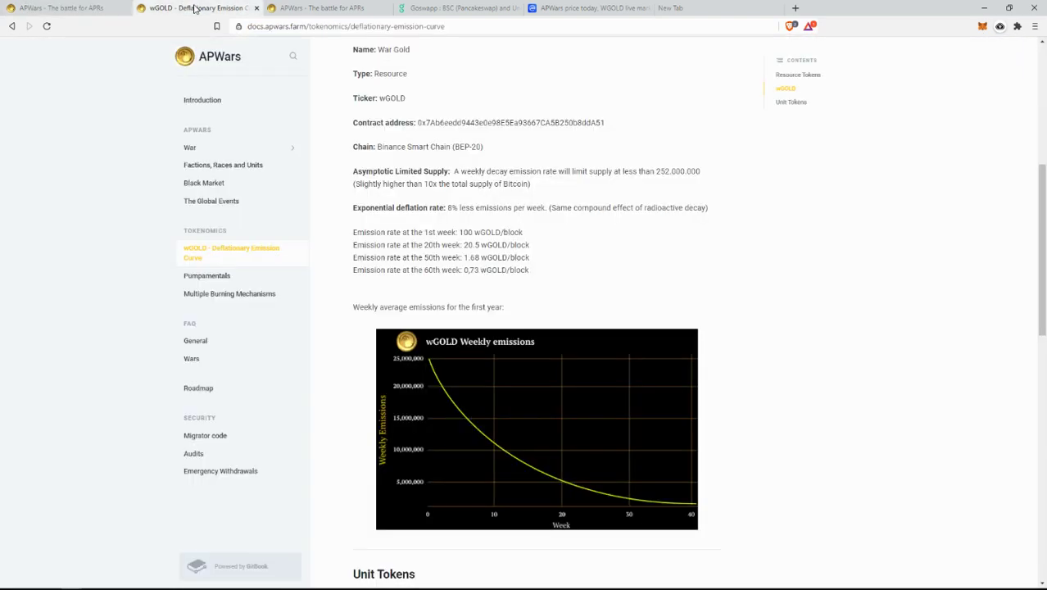
scroll(402, 268, "down", 2)
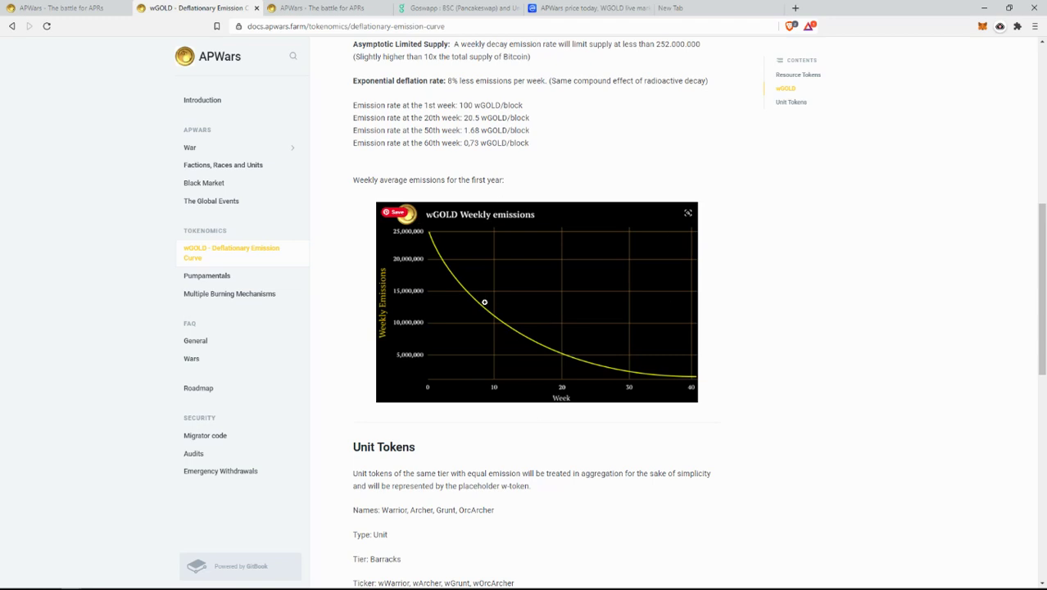
scroll(484, 303, "down", 4)
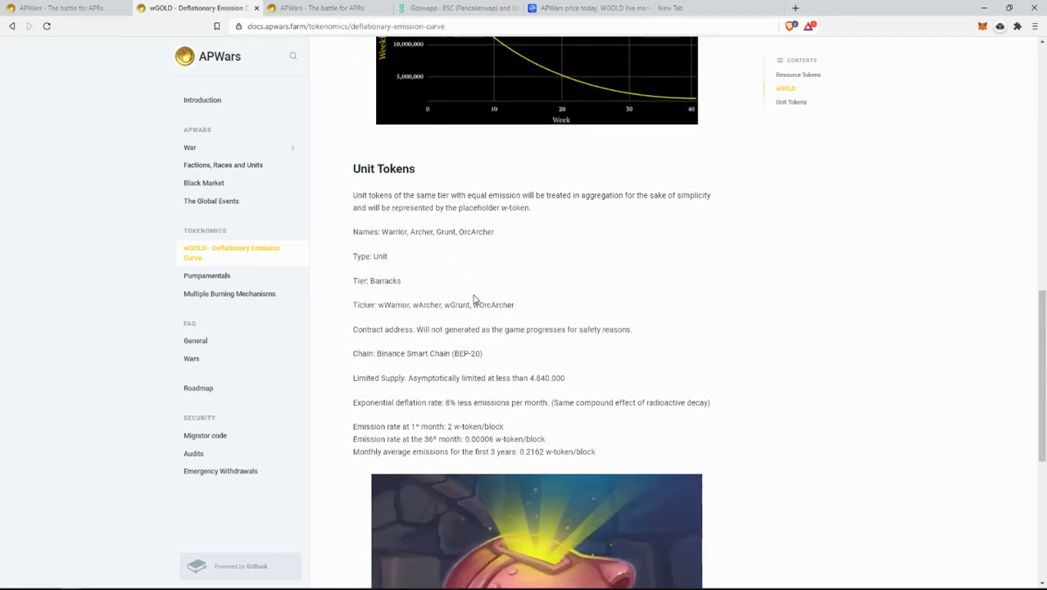
scroll(474, 300, "down", 3)
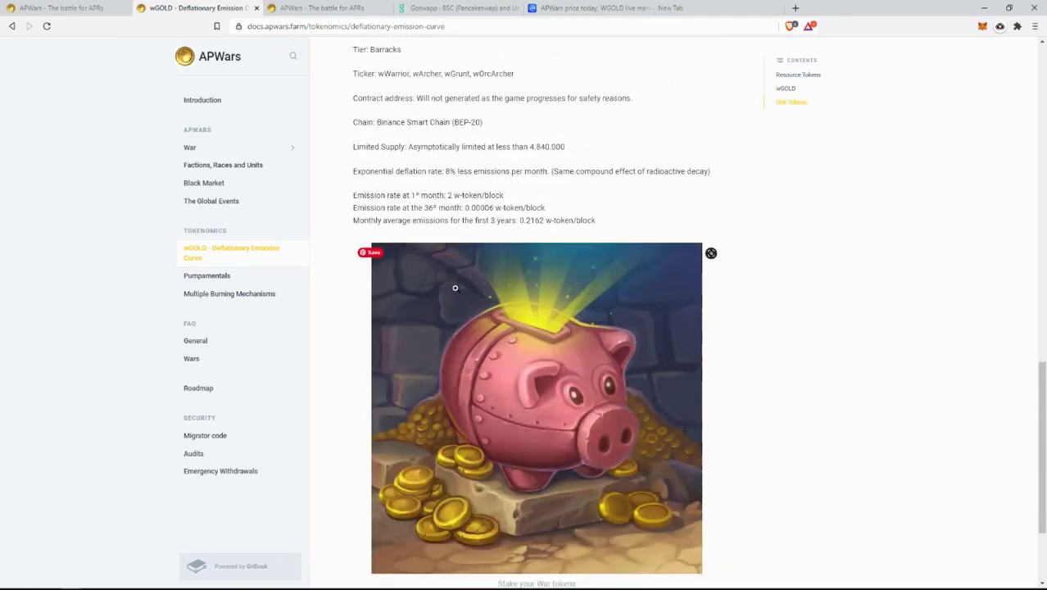
scroll(516, 344, "down", 2)
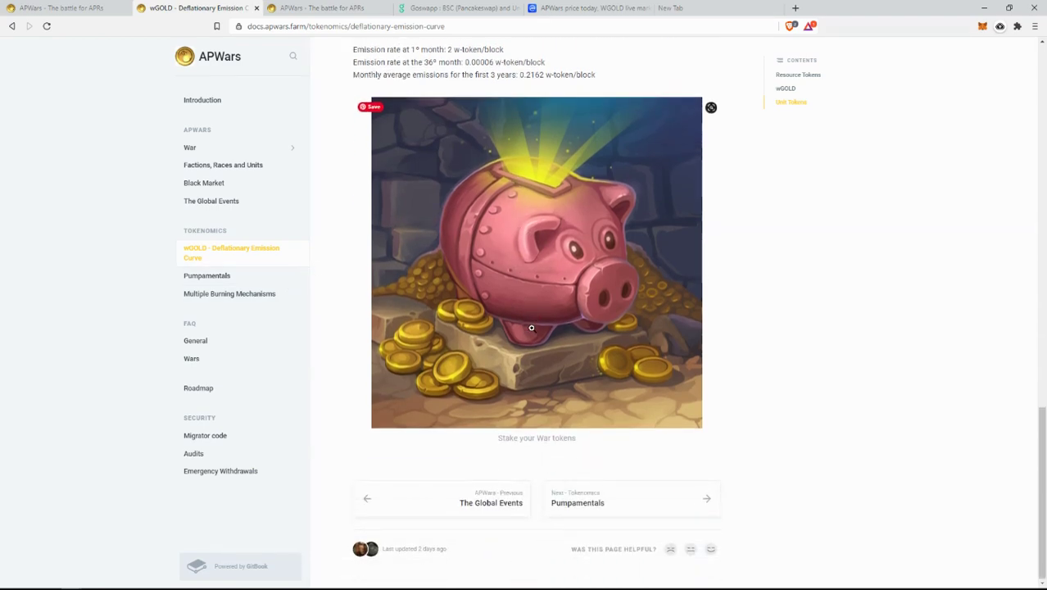
scroll(496, 359, "up", 5)
scroll(494, 361, "up", 2)
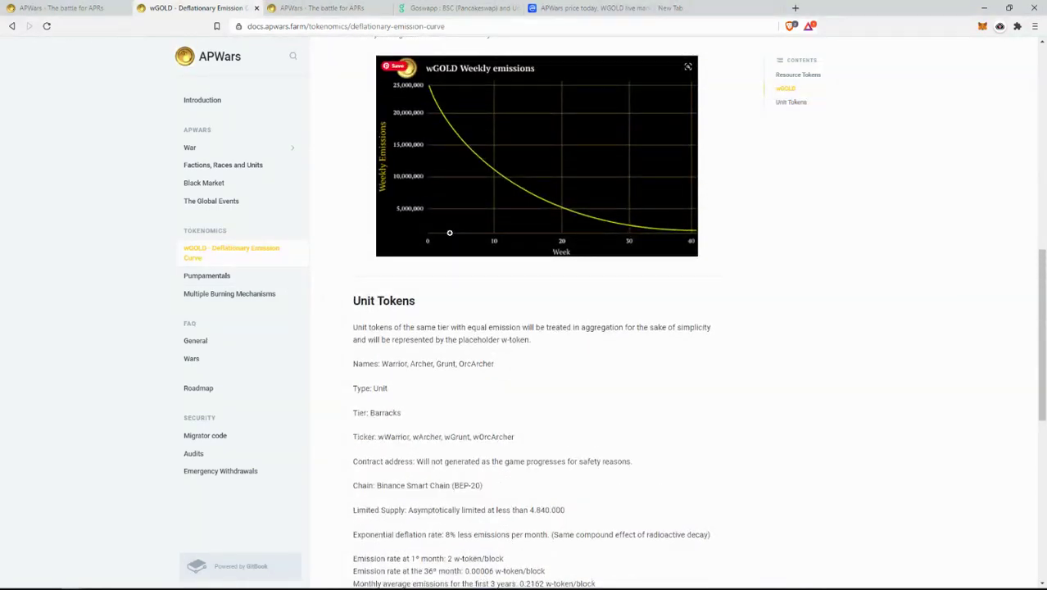
- Load medium.com/apwars in place of the CoinMarketCap page and open the article "Why Choose APWARS DEFI Game / Yield Farm?"
left_click(671, 9)
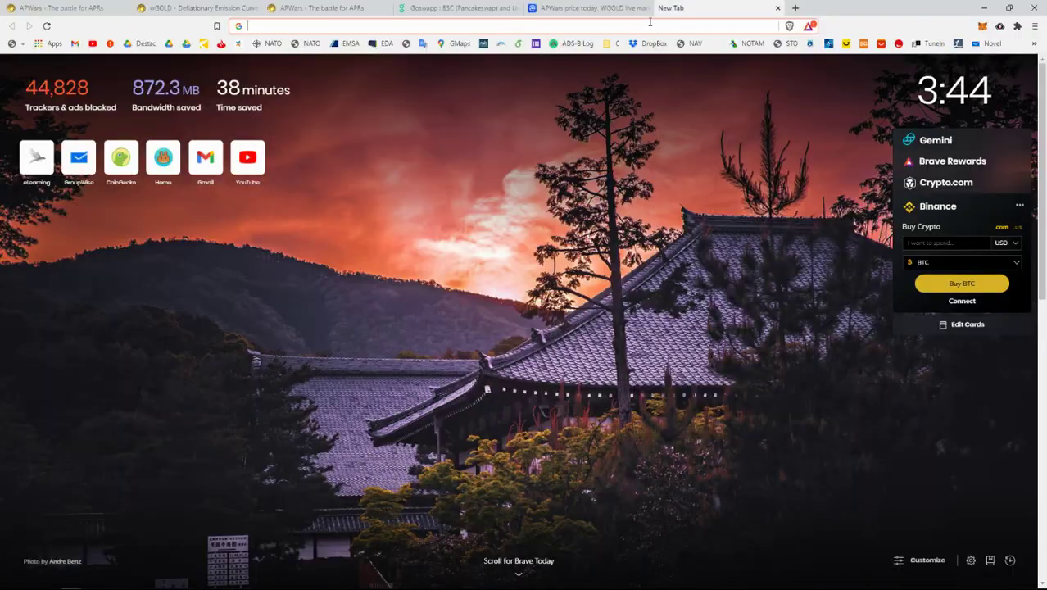
left_click(459, 25)
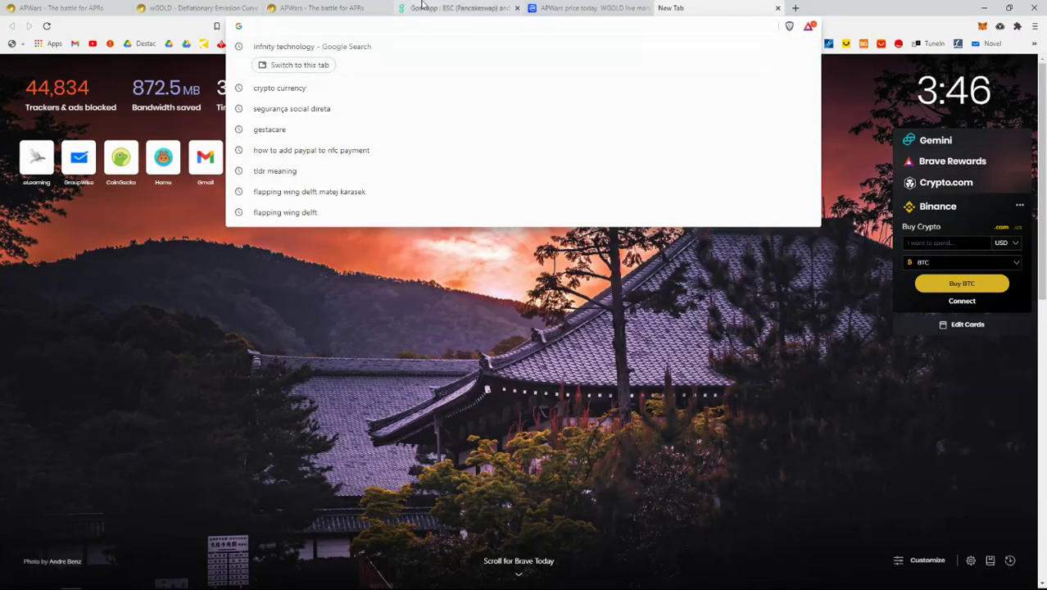
left_click(504, 8)
left_click(565, 8)
left_click(526, 26)
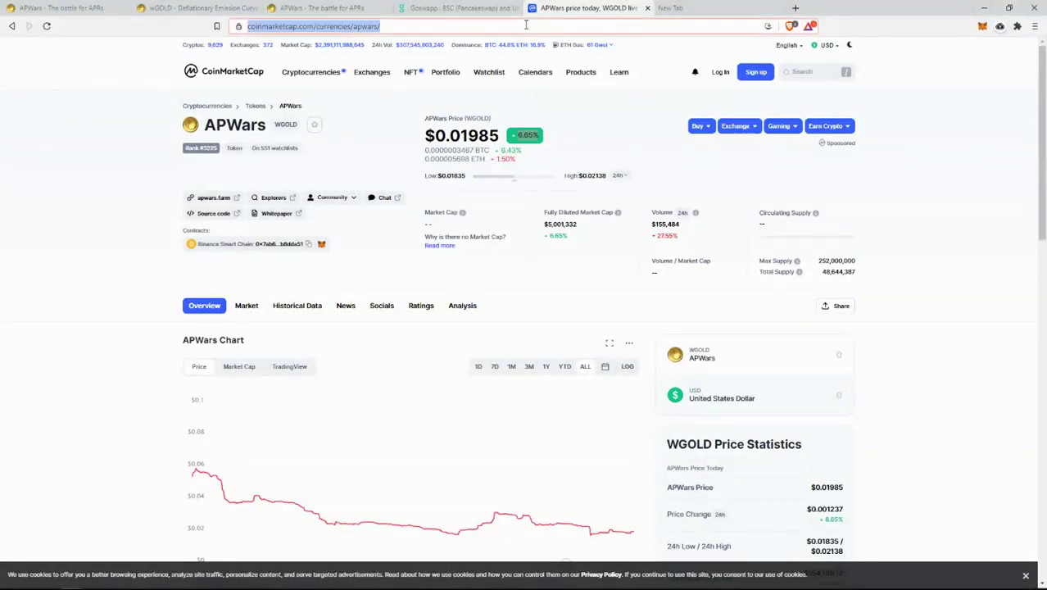
type("med")
key("Return")
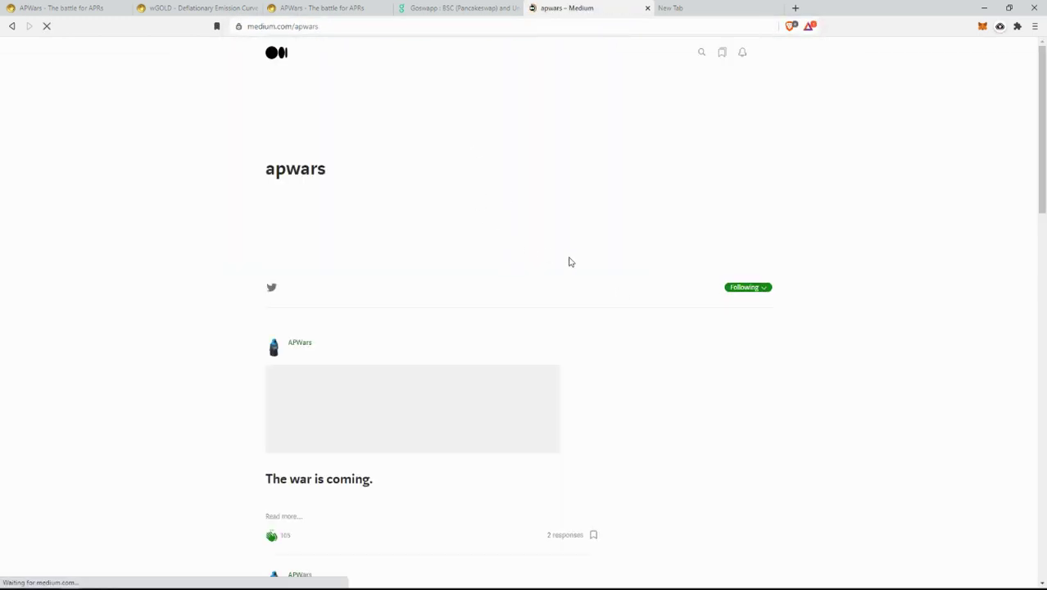
scroll(362, 269, "down", 6)
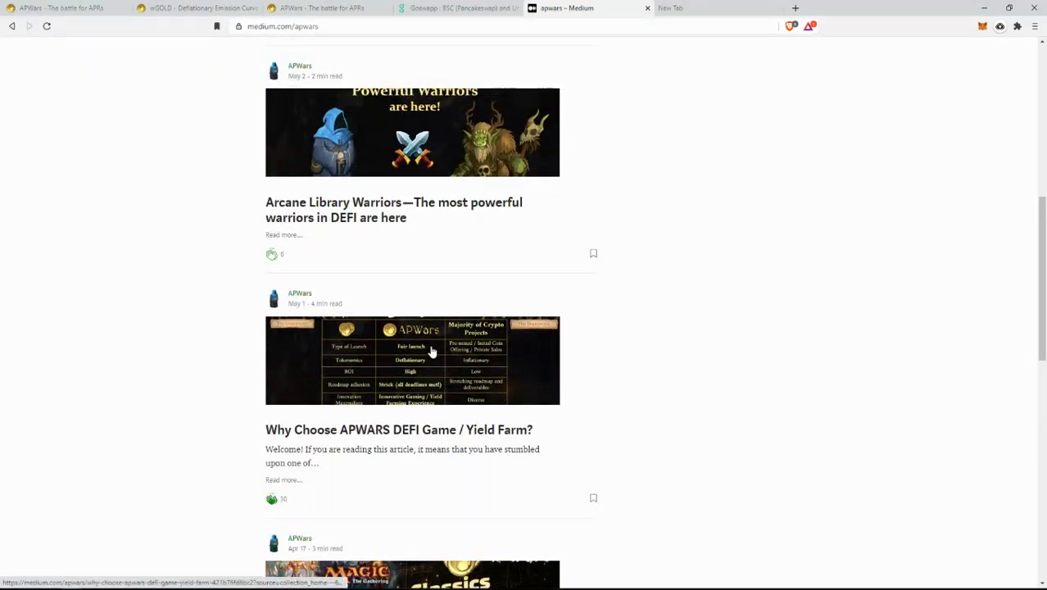
left_click(413, 419)
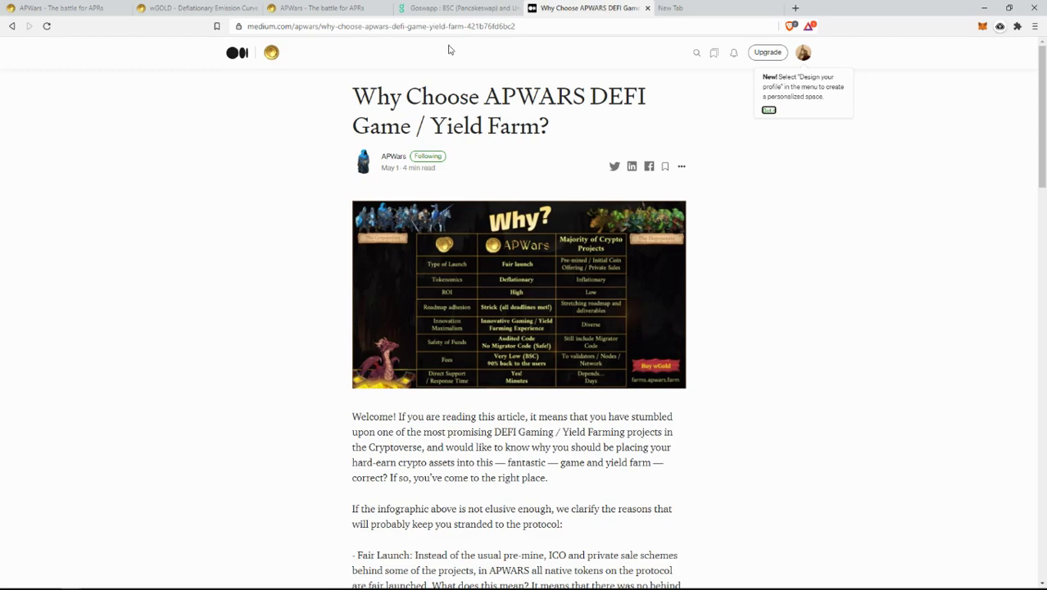
- Return to the APWars docs, open the Pumpamentals page, and examine the weekly and accumulated emissions and burn charts
left_click(197, 9)
scroll(531, 260, "down", 3)
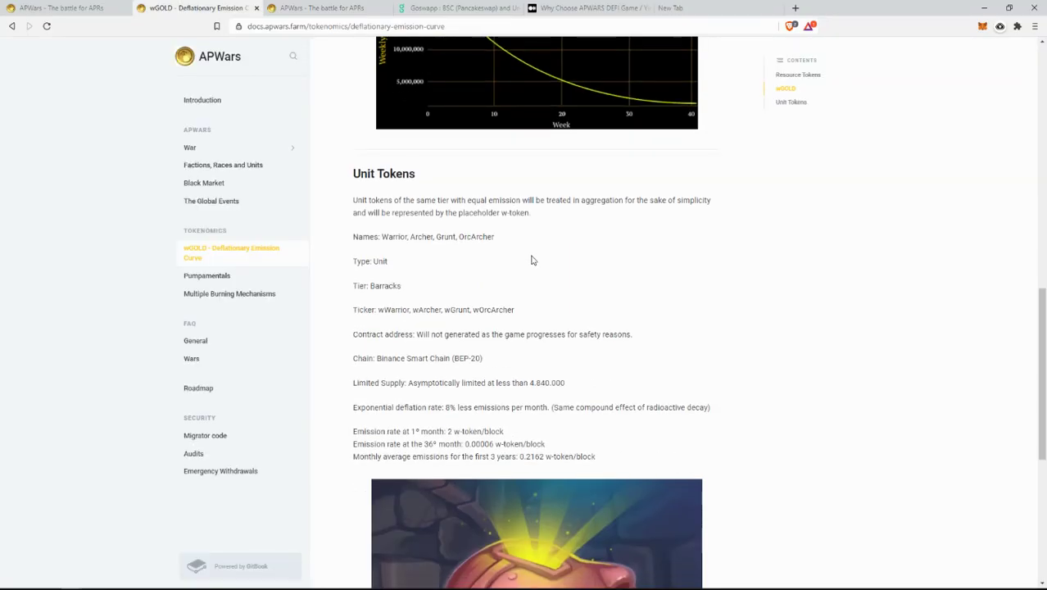
scroll(532, 260, "down", 6)
scroll(492, 368, "up", 3)
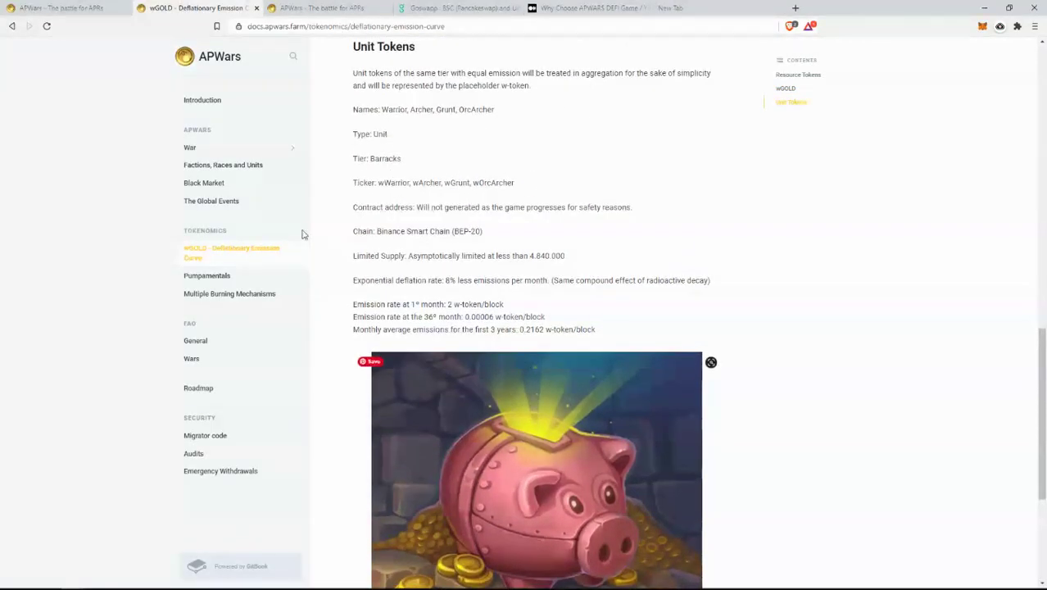
left_click(237, 276)
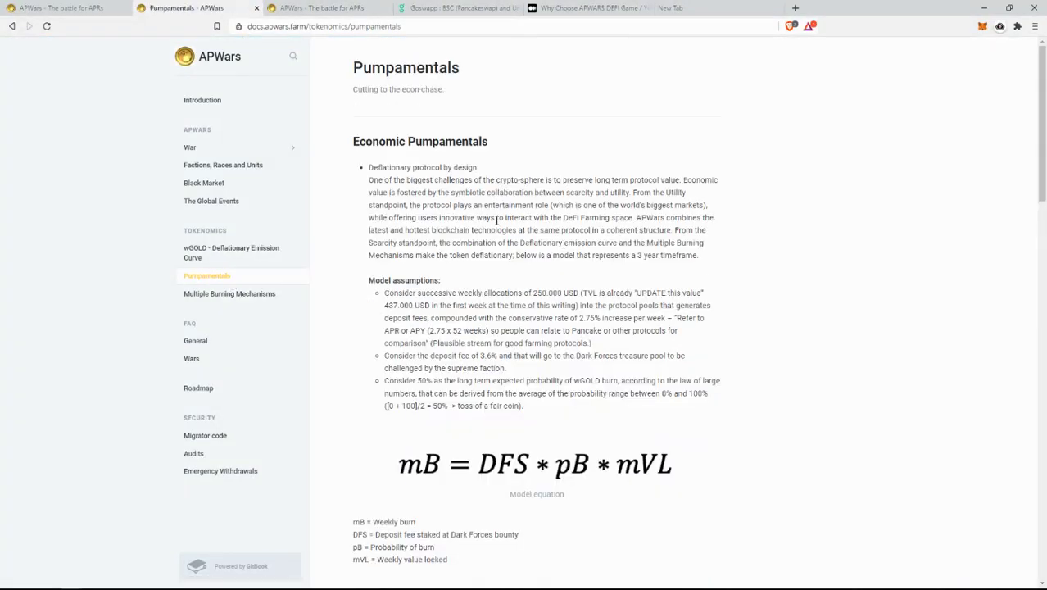
scroll(496, 219, "down", 5)
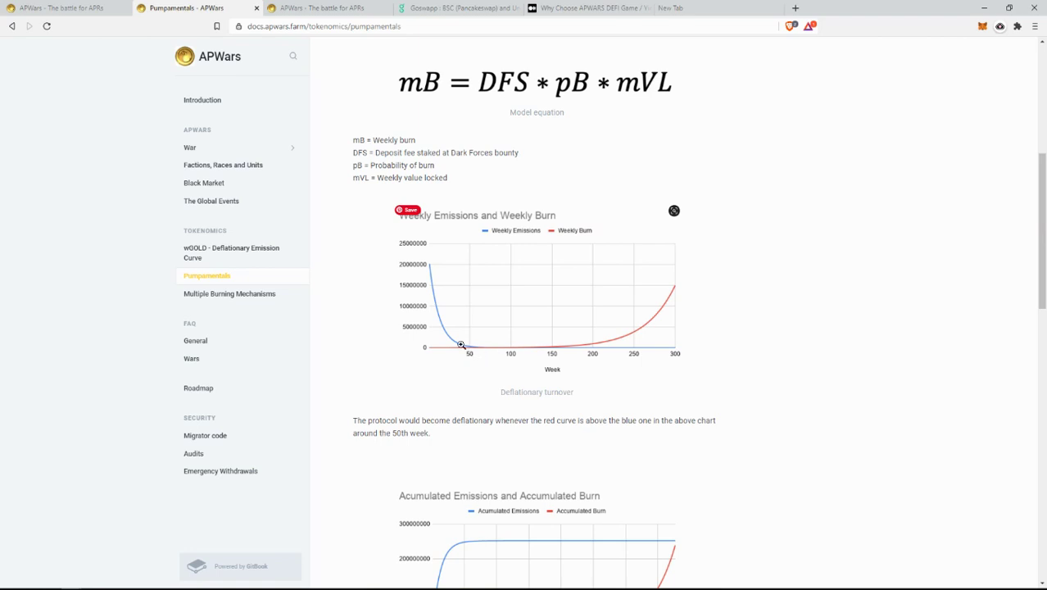
scroll(468, 352, "down", 3)
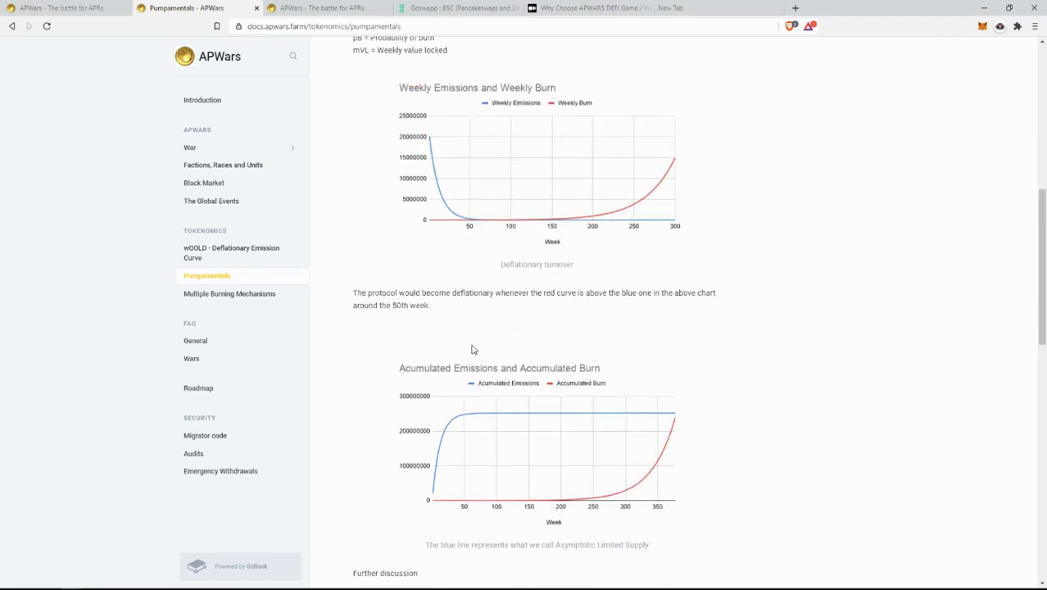
scroll(472, 350, "up", 3)
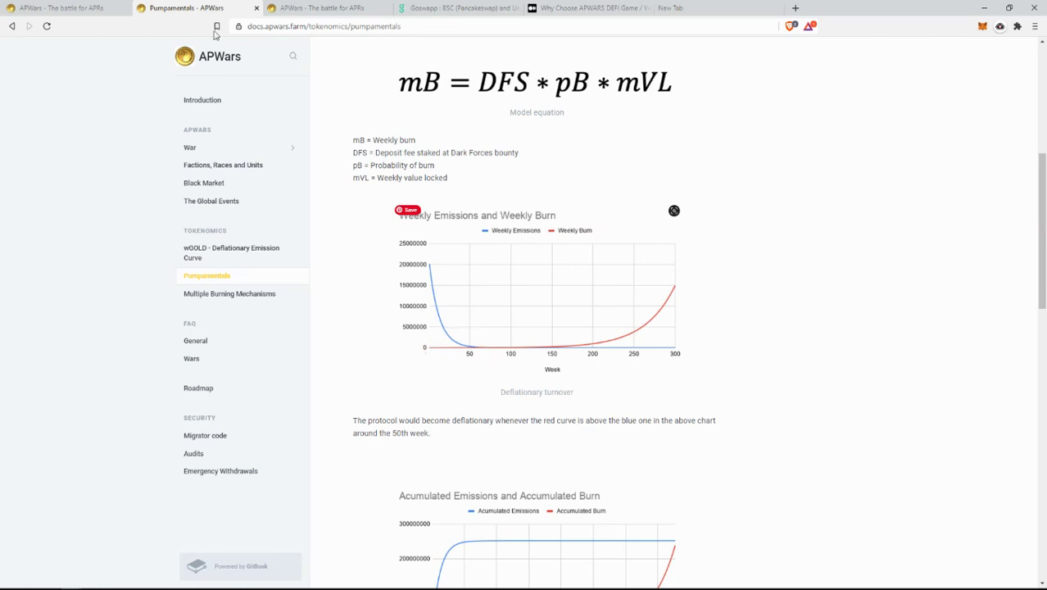
- Switch back to the APWars farms home page and highlight the Total Burned figure again
left_click(66, 8)
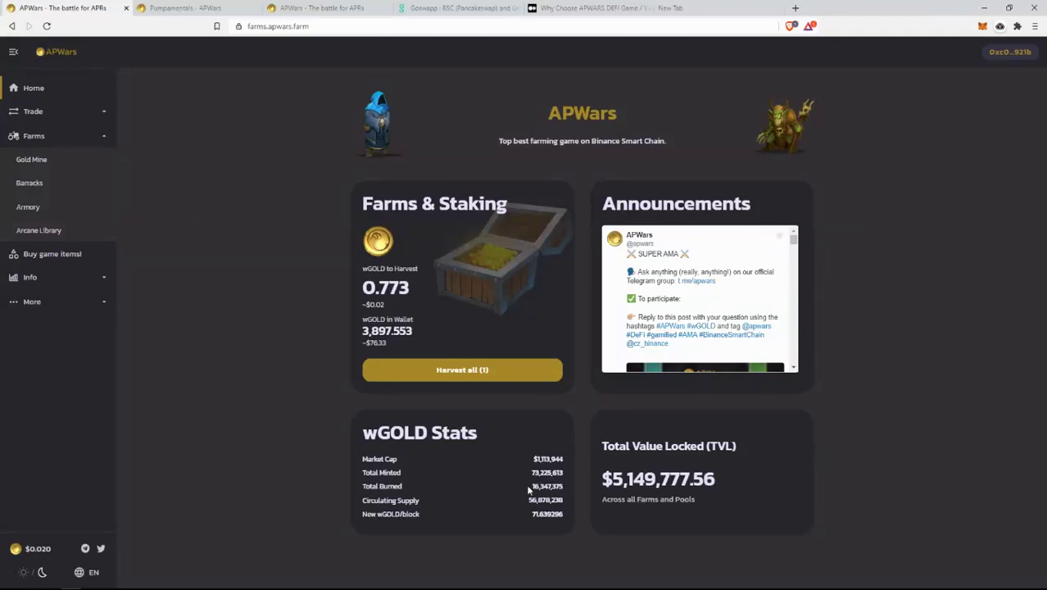
mouse_move(529, 490)
left_mouse_down()
mouse_move(566, 492)
mouse_move(562, 473)
mouse_move(531, 487)
mouse_move(546, 473)
mouse_move(569, 488)
left_mouse_up()
left_click(566, 490)
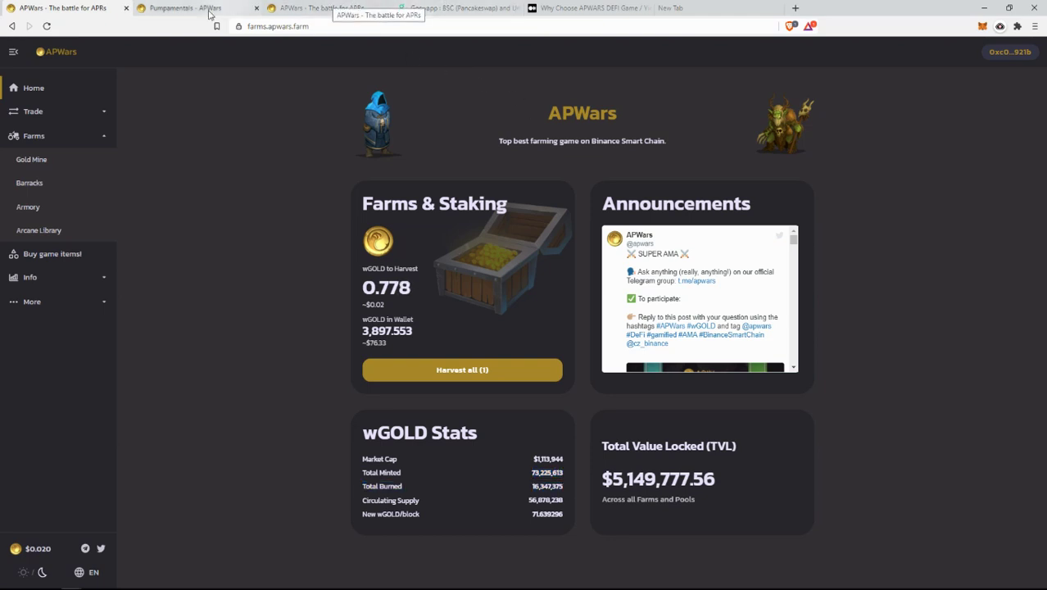
- Go back to the Pumpamentals docs page and review its burn charts and the model assumptions above them
left_click(182, 8)
scroll(586, 369, "down", 2)
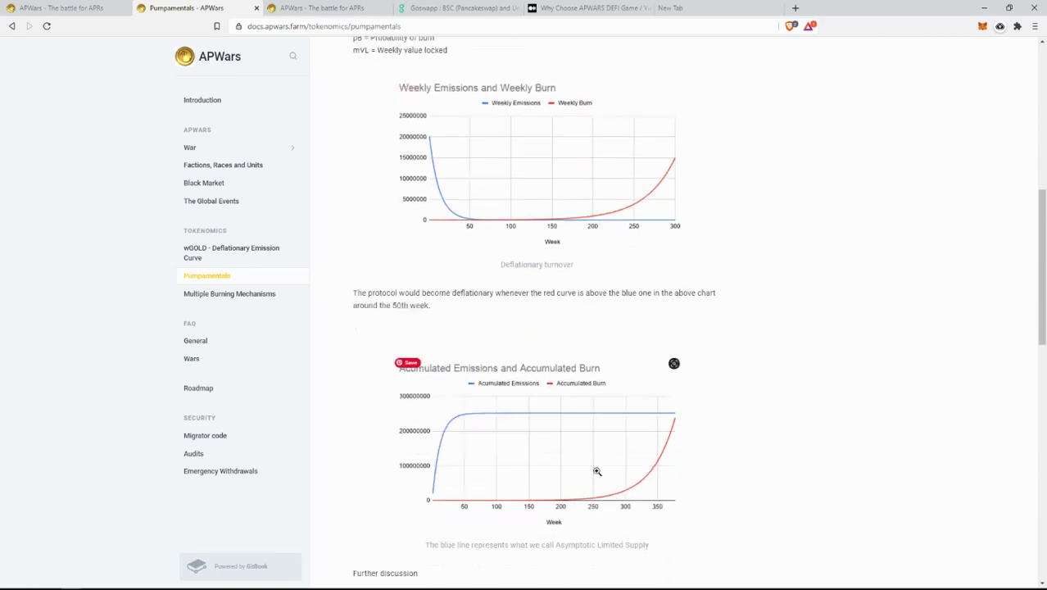
scroll(565, 434, "up", 2)
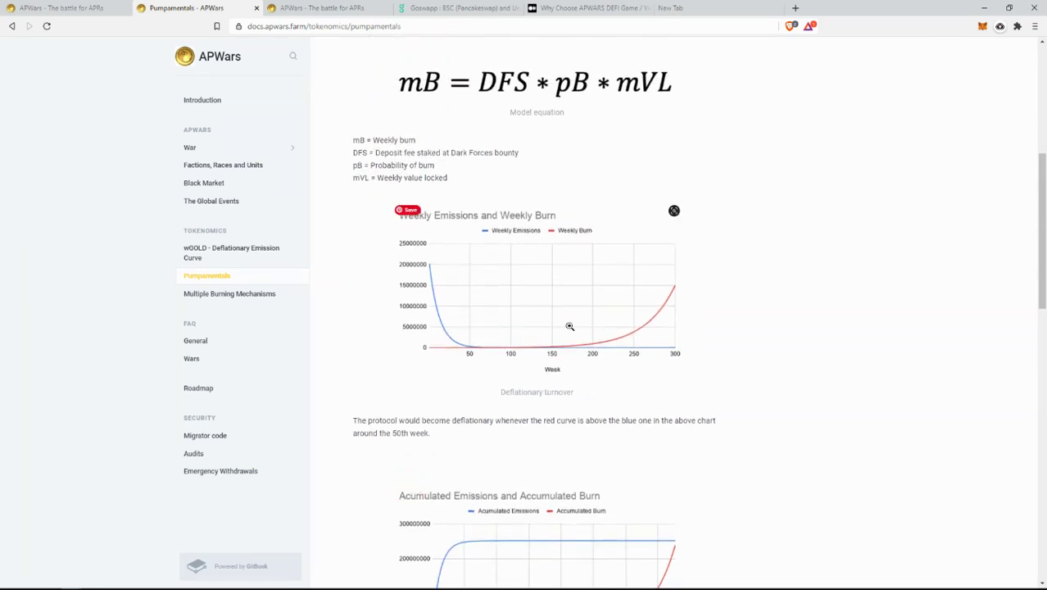
scroll(568, 360, "up", 5)
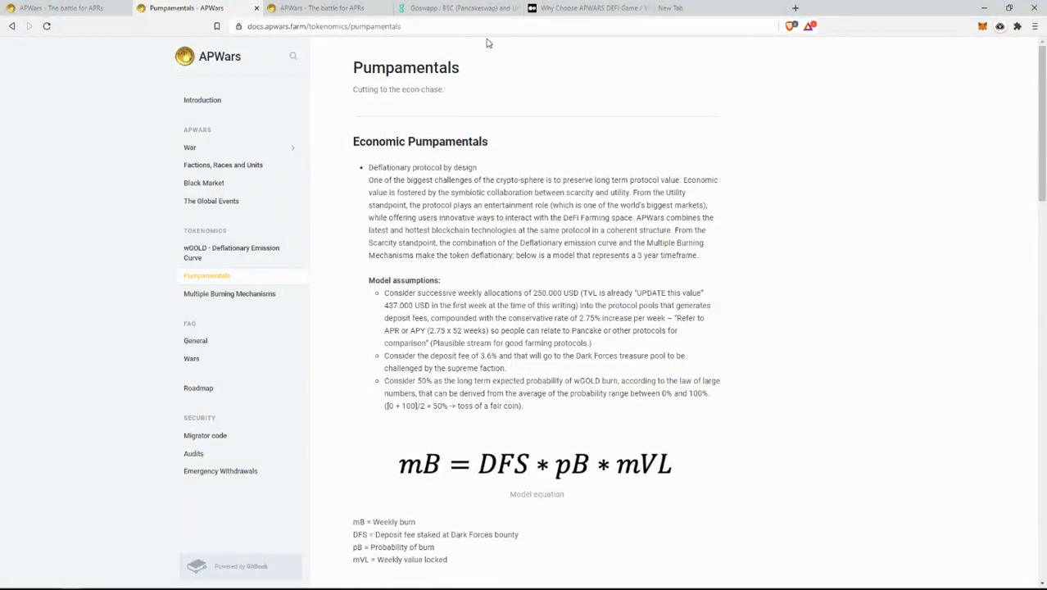
- Open the Gold Mine farms and highlight the wGOLD earned amount on the wGOLD - BUSD LP card
left_click(61, 9)
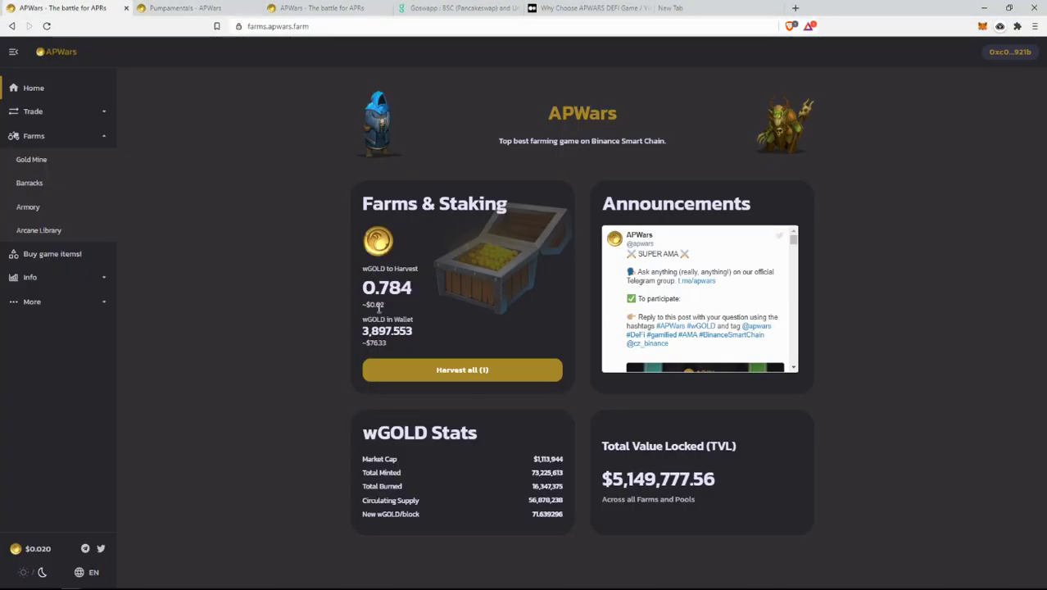
left_click(35, 160)
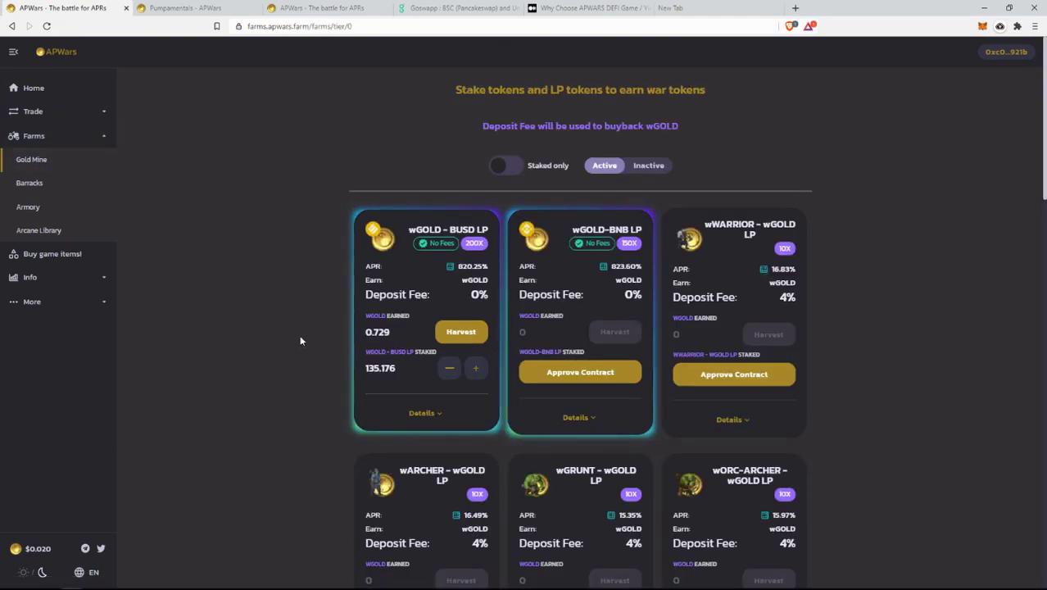
left_click_drag(408, 333, 366, 332)
mouse_move(367, 336)
left_mouse_down()
mouse_move(388, 336)
mouse_move(368, 329)
left_mouse_up()
left_click(366, 330)
left_click_drag(390, 333, 367, 331)
left_click(367, 332)
- Look through the unit token LP farms and highlight the title of the wARMORED-WARRIOR - wGOLD LP card
scroll(390, 332, "down", 2)
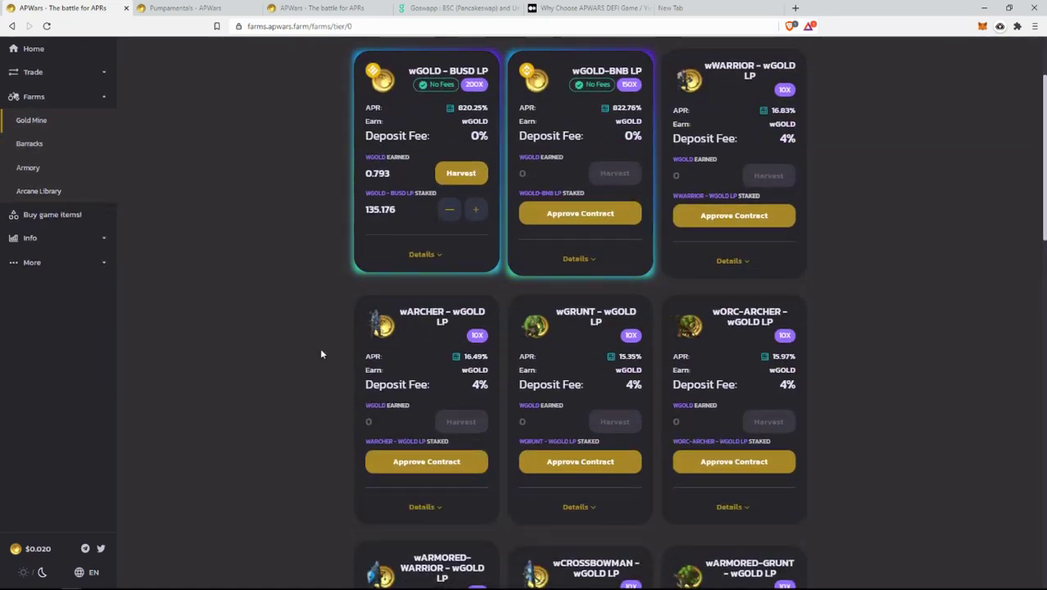
scroll(327, 301, "down", 2)
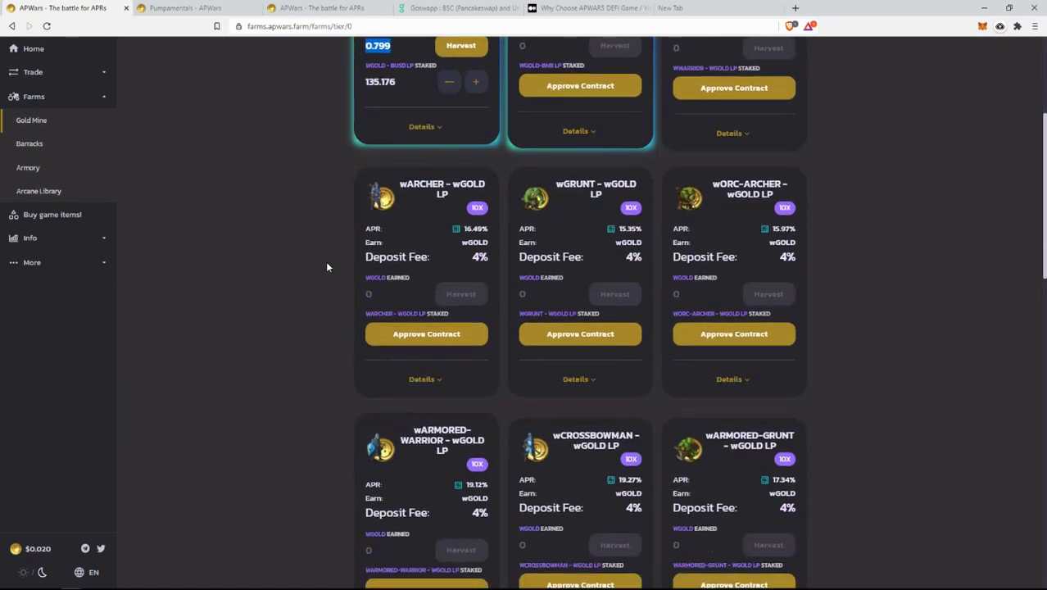
scroll(327, 265, "down", 2)
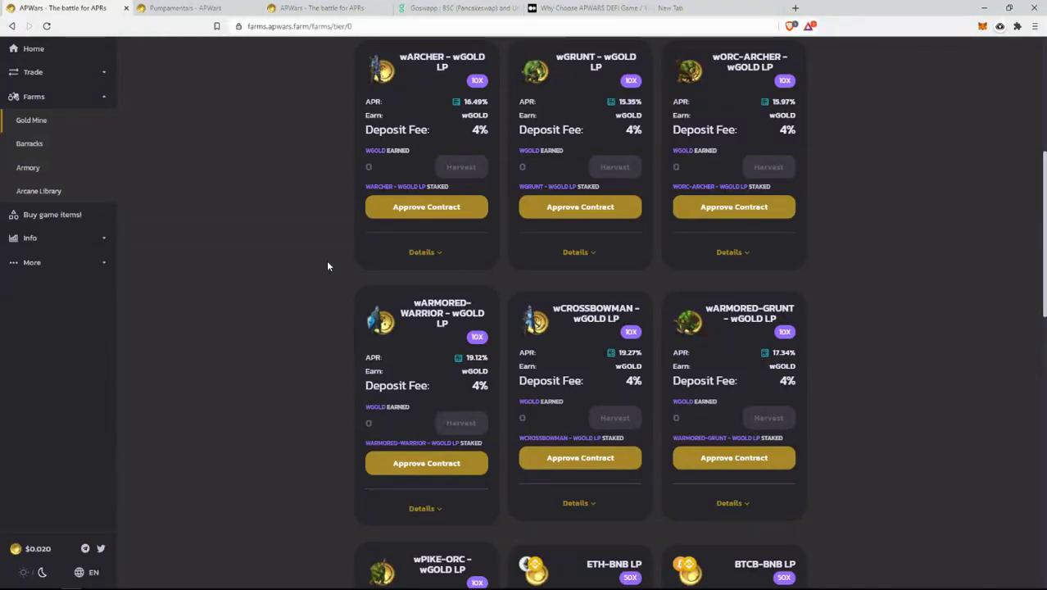
left_click_drag(414, 304, 430, 377)
left_click(449, 328)
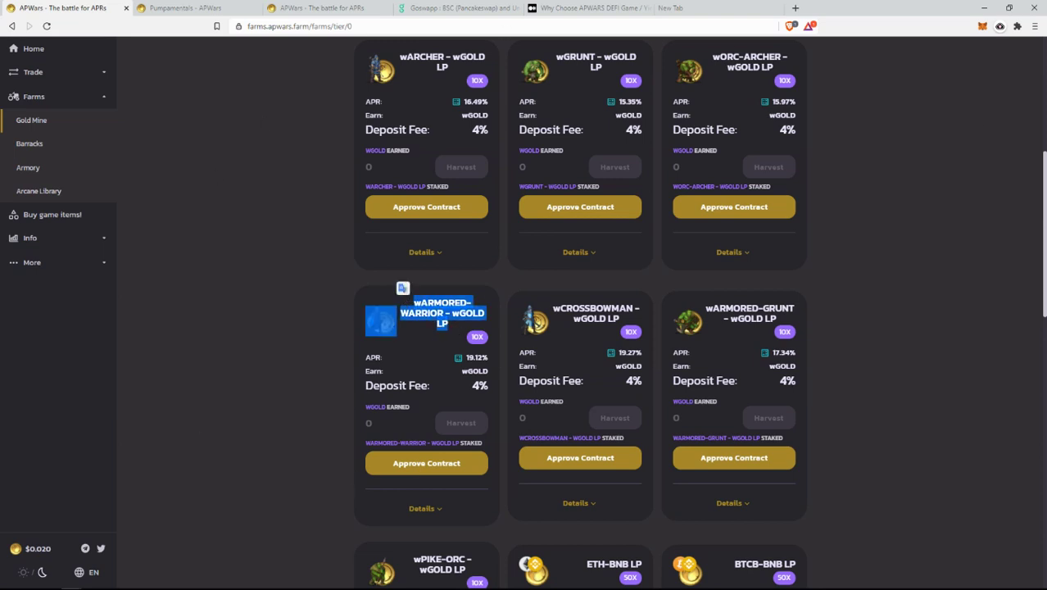